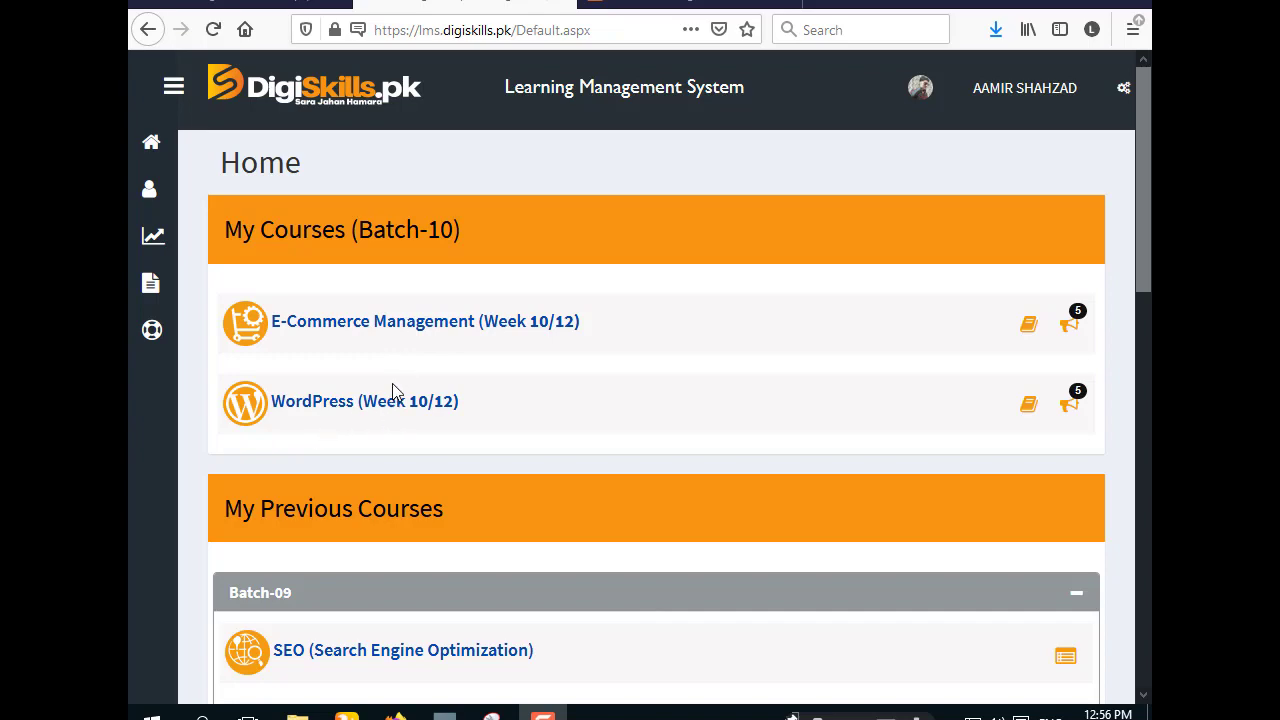
# - Open the Exercise File for WordPress Hands-on Exercise No. 4 from Exercises, viewing it in Firefox
pyautogui.scroll(-10, 392, 383)
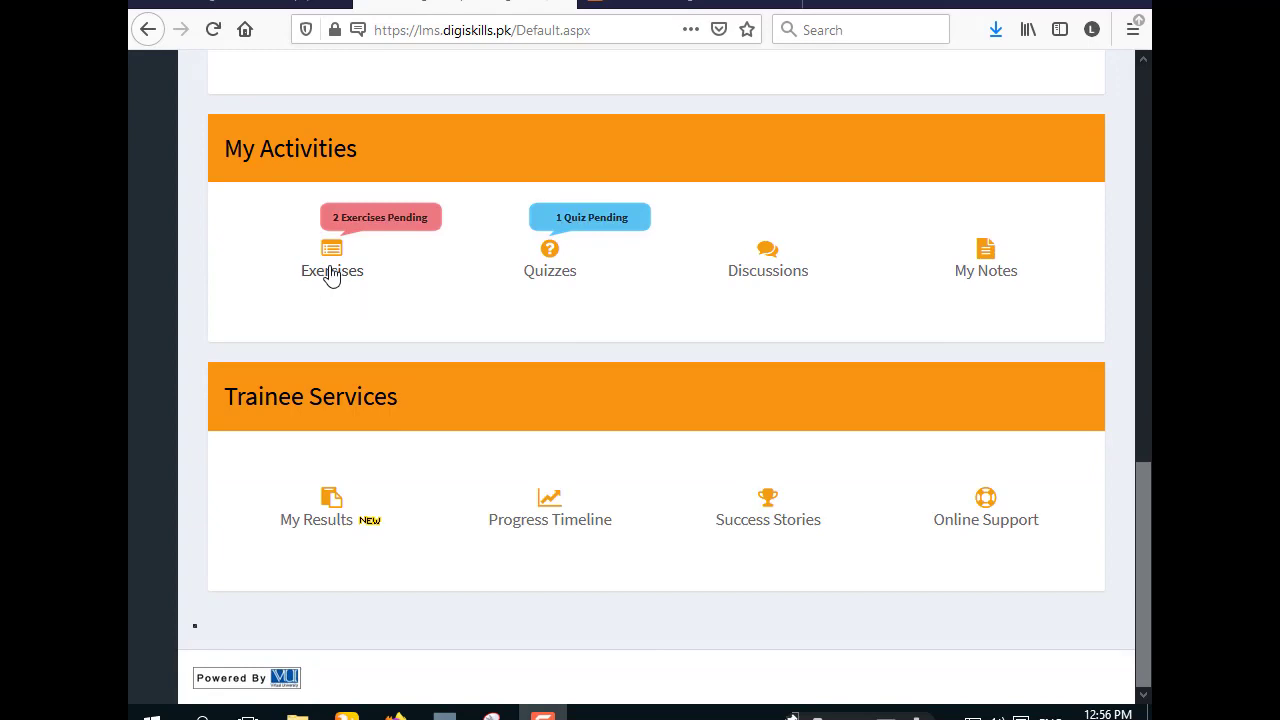
pyautogui.click(330, 264)
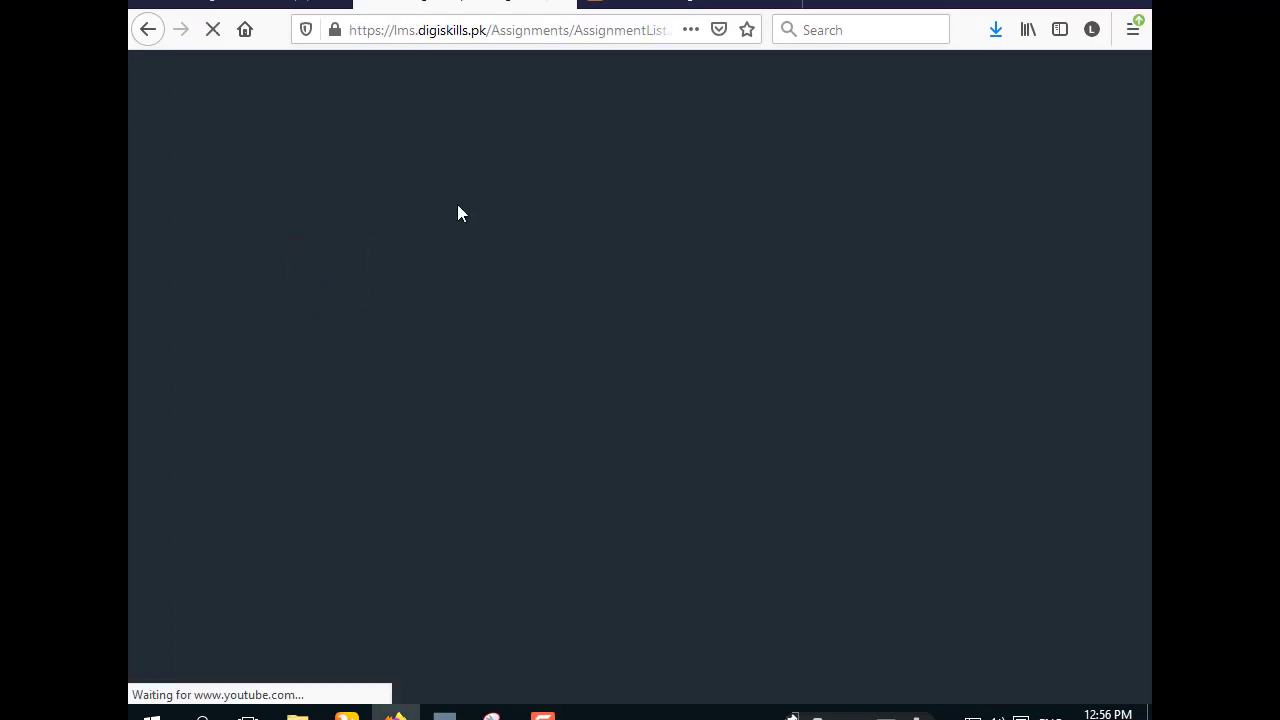
pyautogui.scroll(-5, 430, 460)
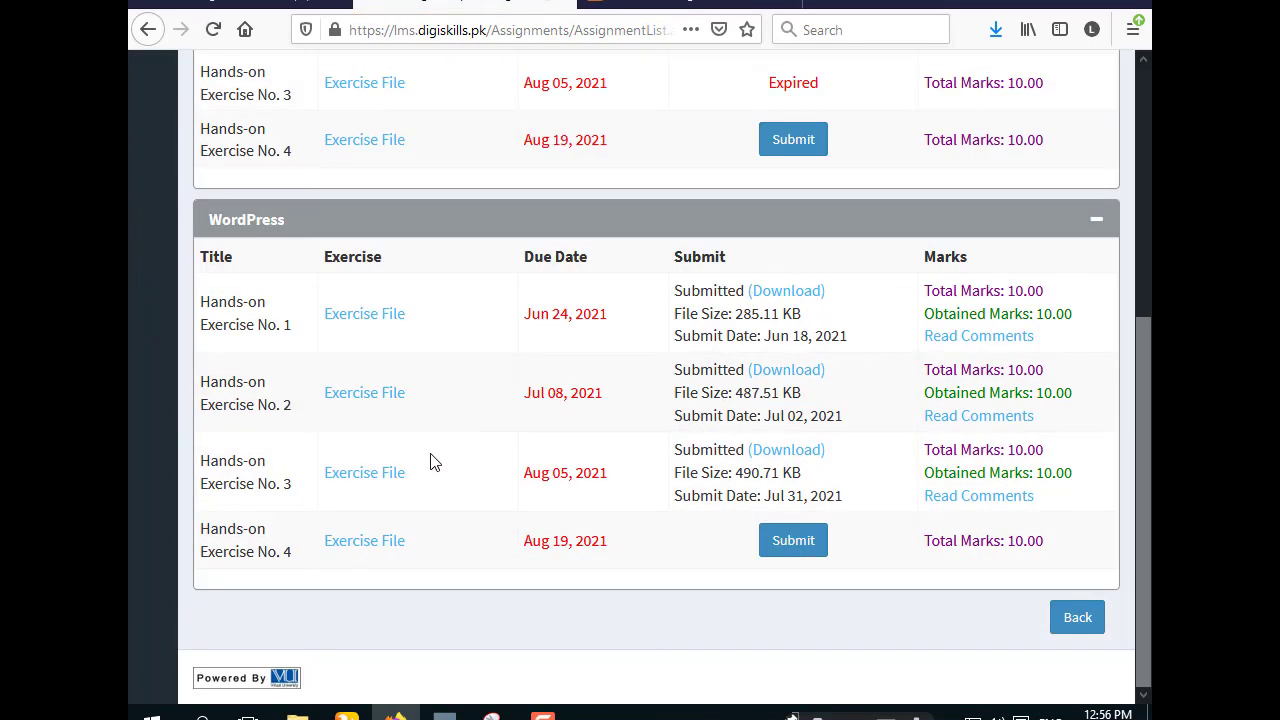
pyautogui.click(364, 540)
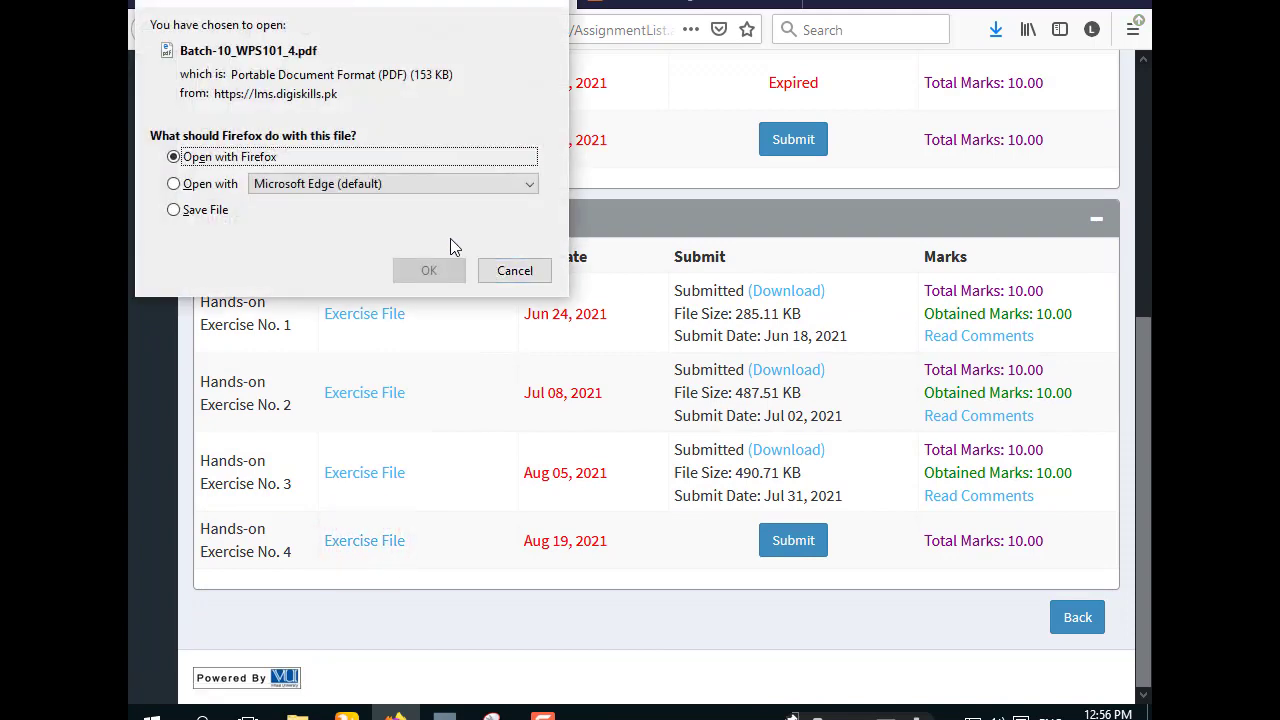
pyautogui.click(430, 271)
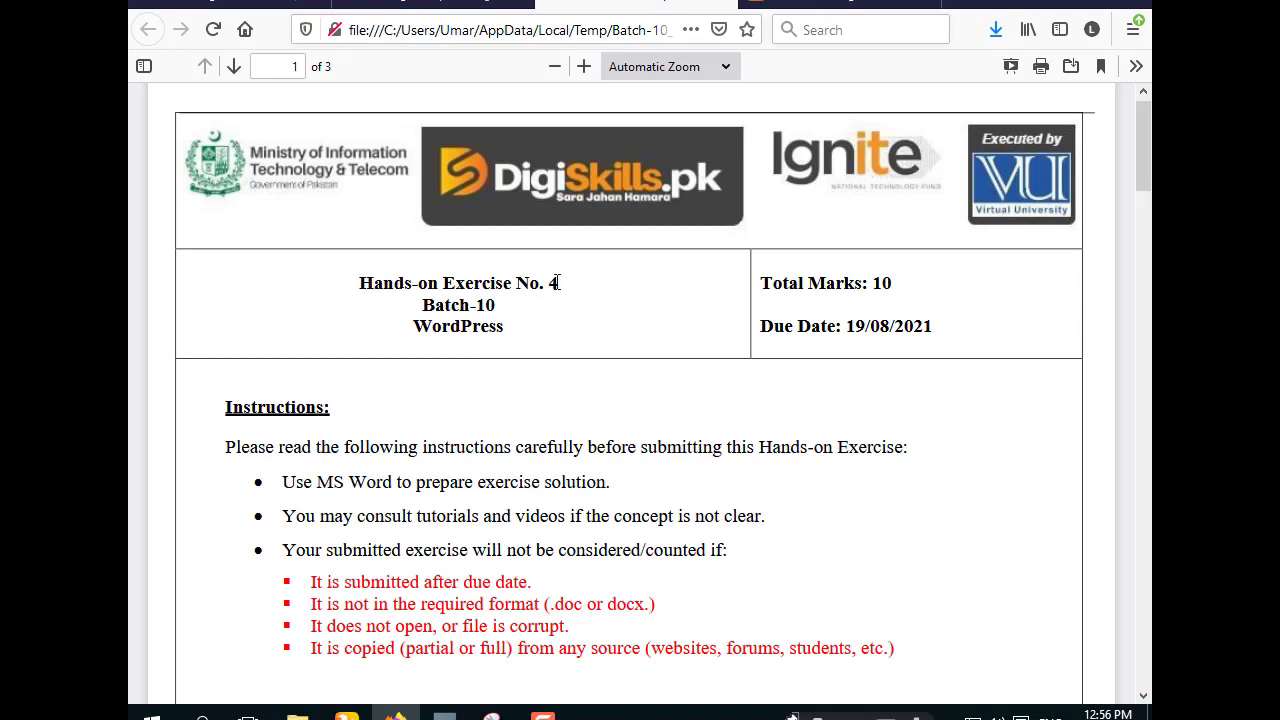
pyautogui.moveTo(557, 283); pyautogui.dragTo(354, 289)
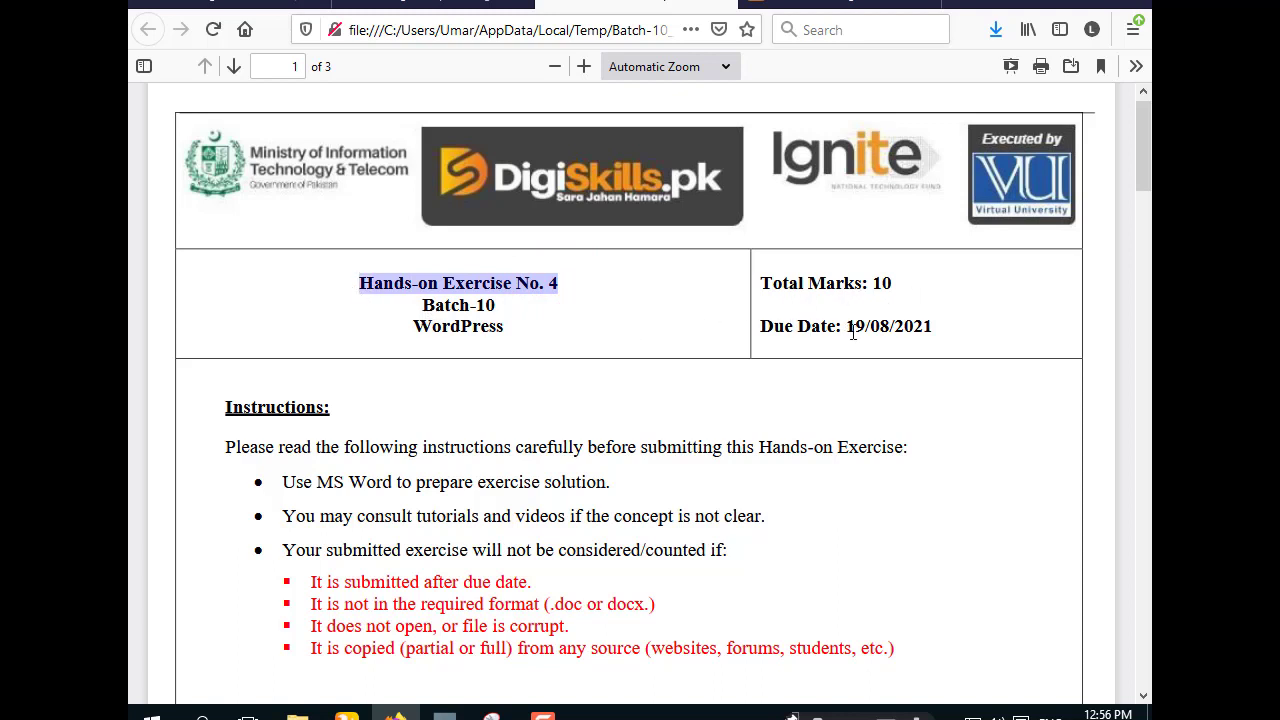
pyautogui.moveTo(847, 327); pyautogui.dragTo(928, 330)
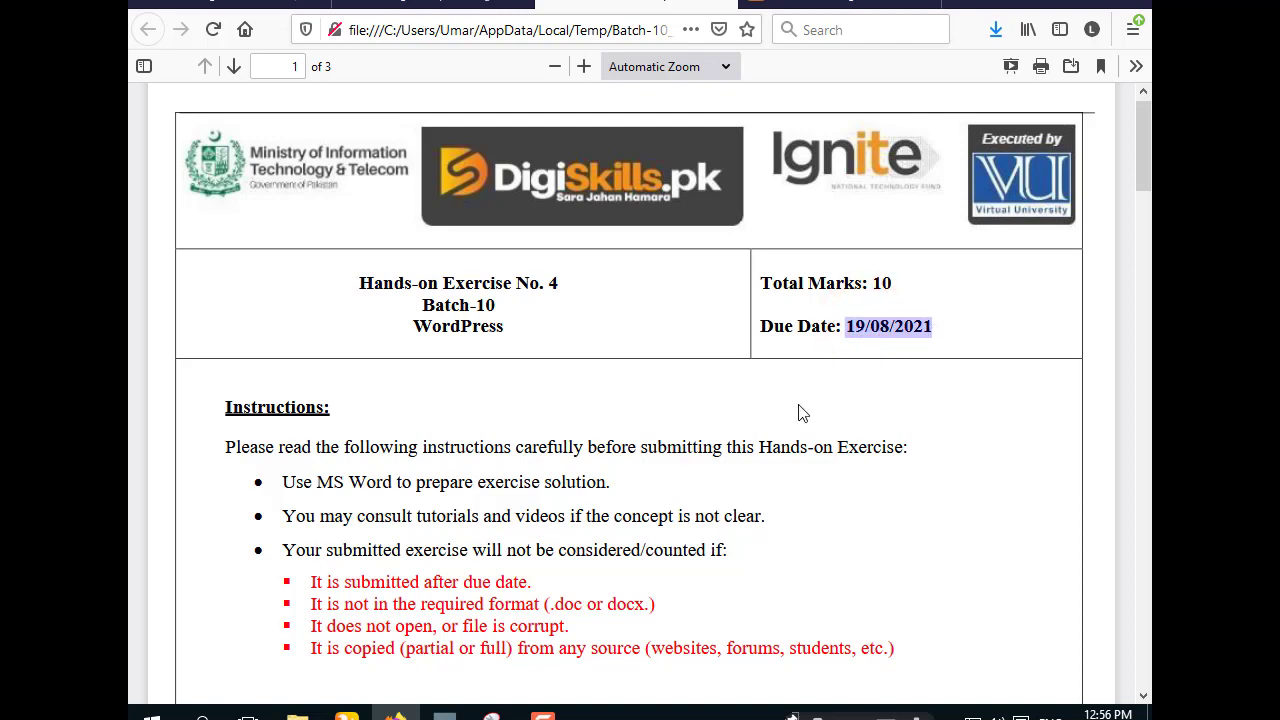
pyautogui.click(671, 412)
pyautogui.scroll(-3, 670, 416)
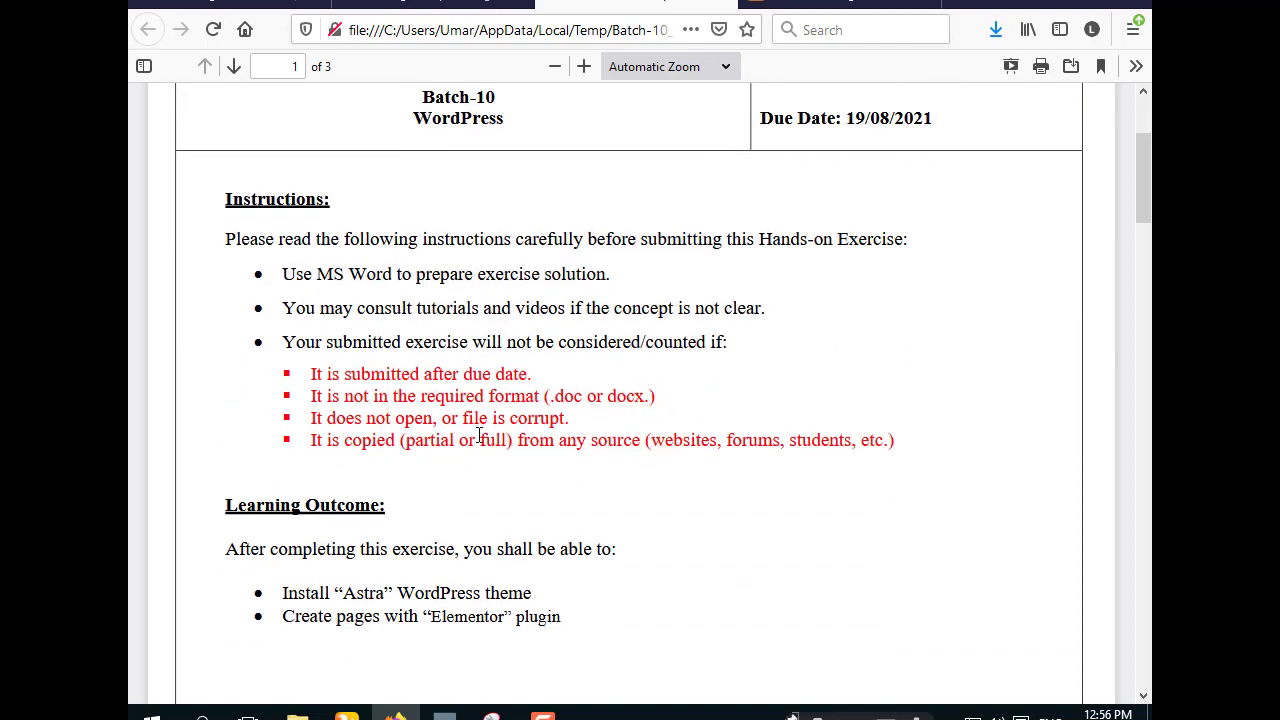
pyautogui.scroll(-3, 479, 436)
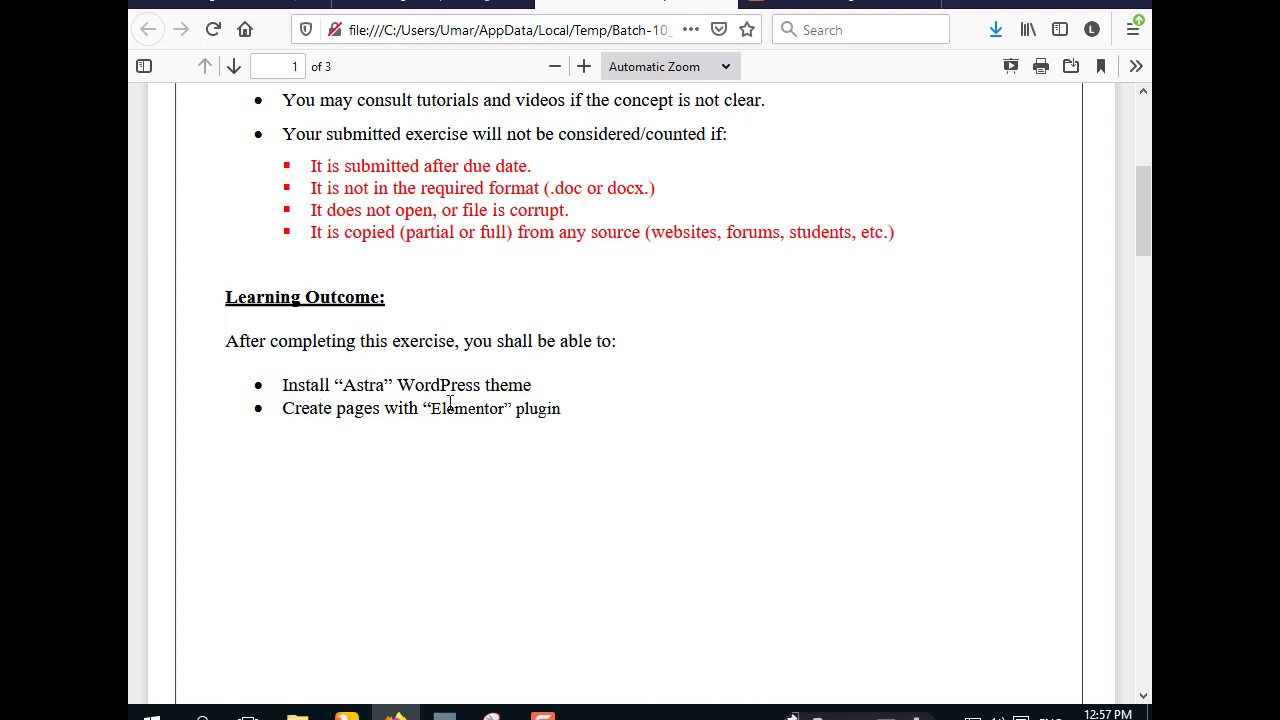
pyautogui.click(533, 391)
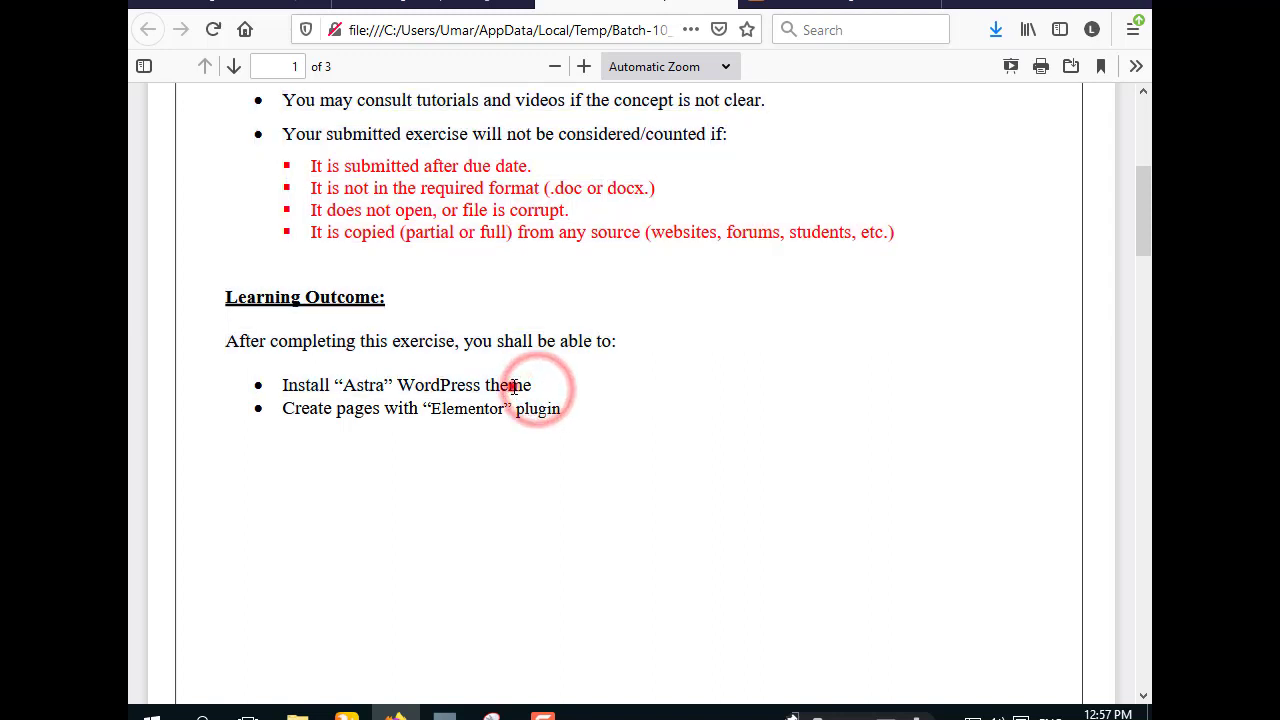
pyautogui.moveTo(533, 391); pyautogui.dragTo(284, 391)
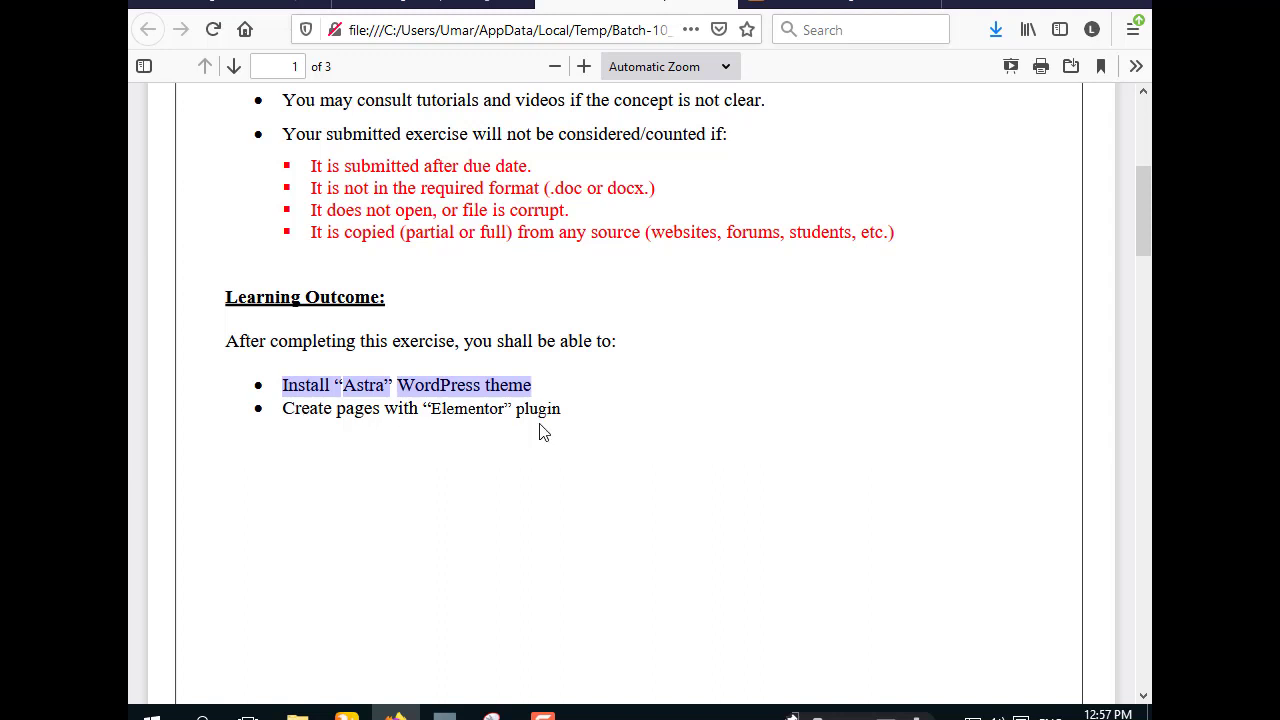
pyautogui.moveTo(545, 425); pyautogui.dragTo(418, 463)
pyautogui.click(418, 463)
pyautogui.scroll(-6, 450, 473)
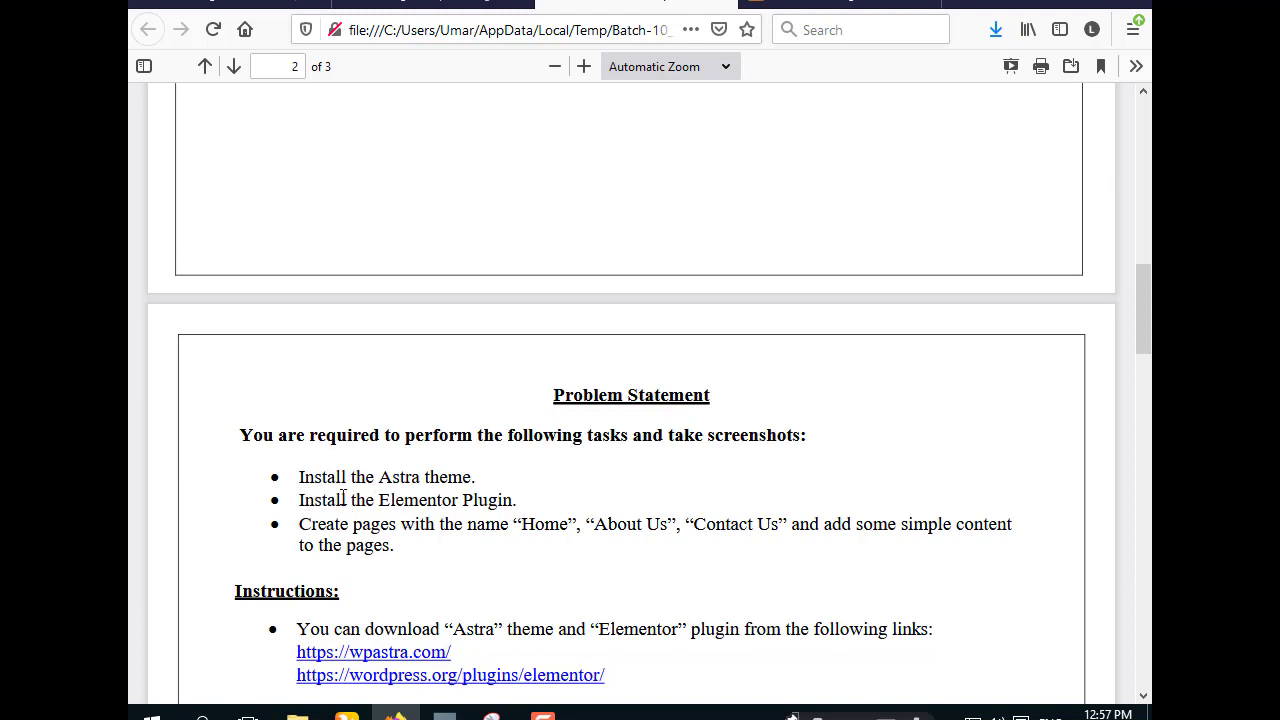
pyautogui.moveTo(471, 480); pyautogui.dragTo(311, 497)
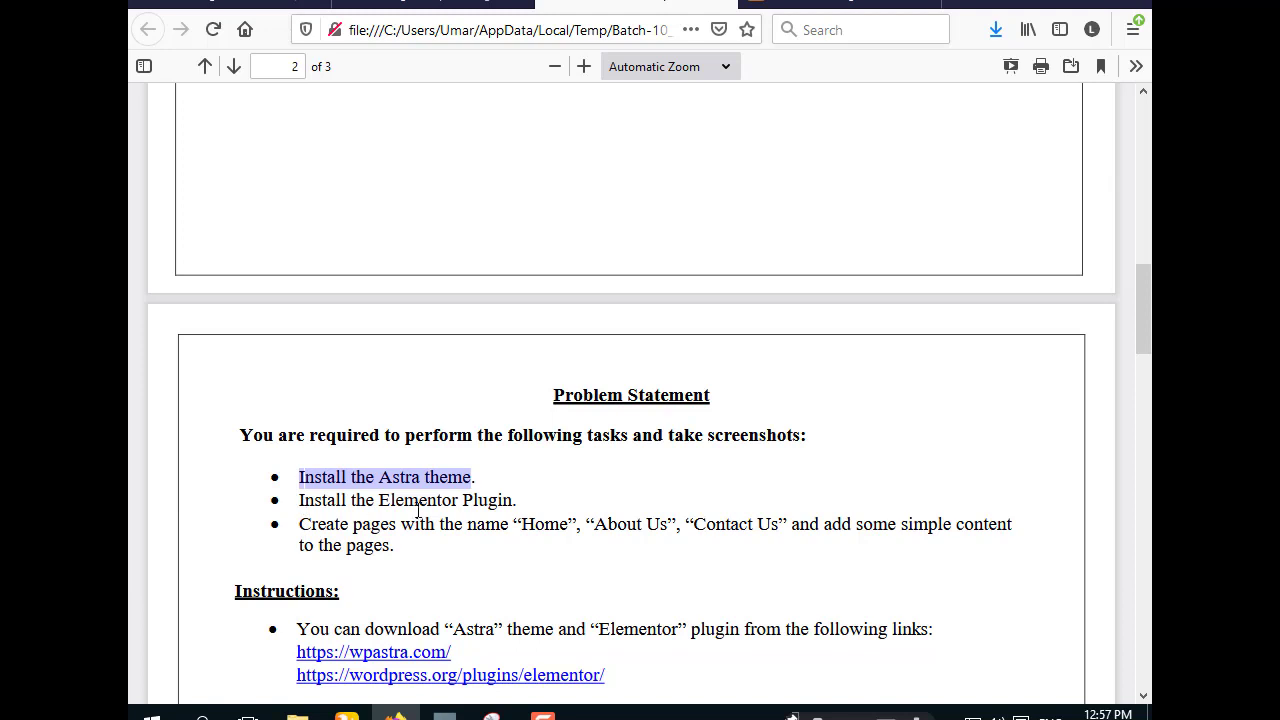
pyautogui.moveTo(513, 500); pyautogui.dragTo(302, 510)
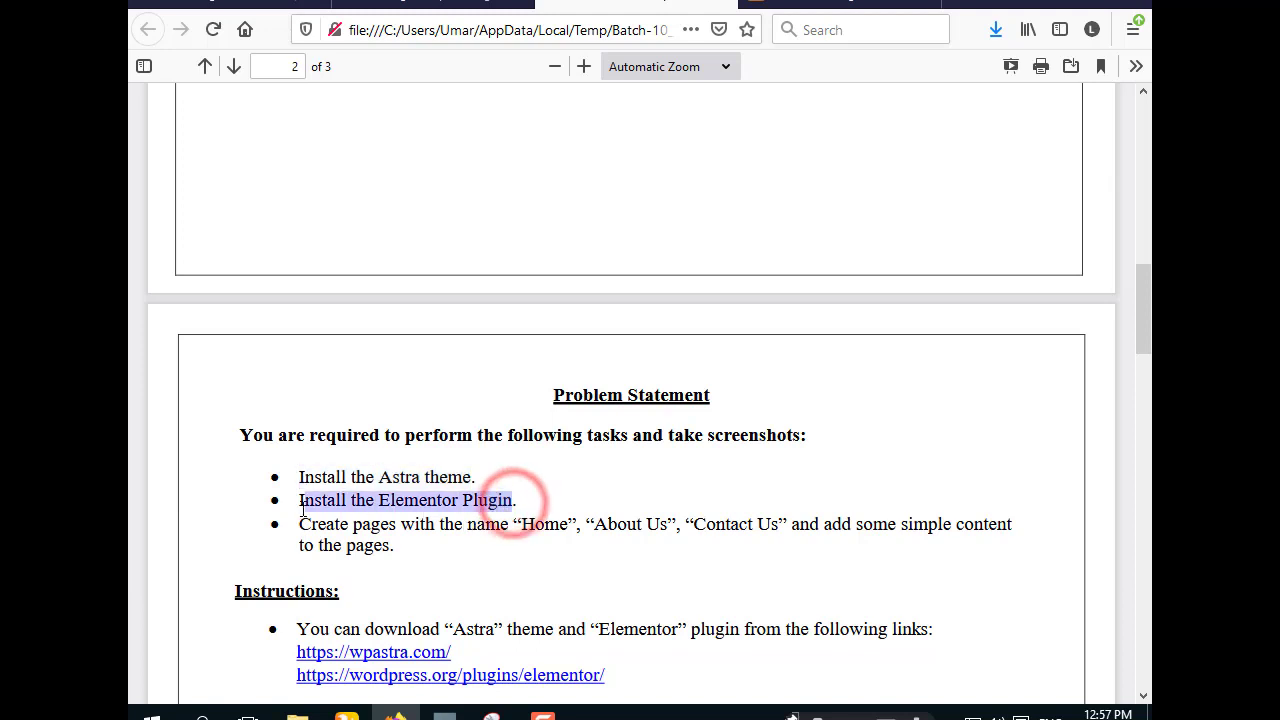
pyautogui.click(306, 510)
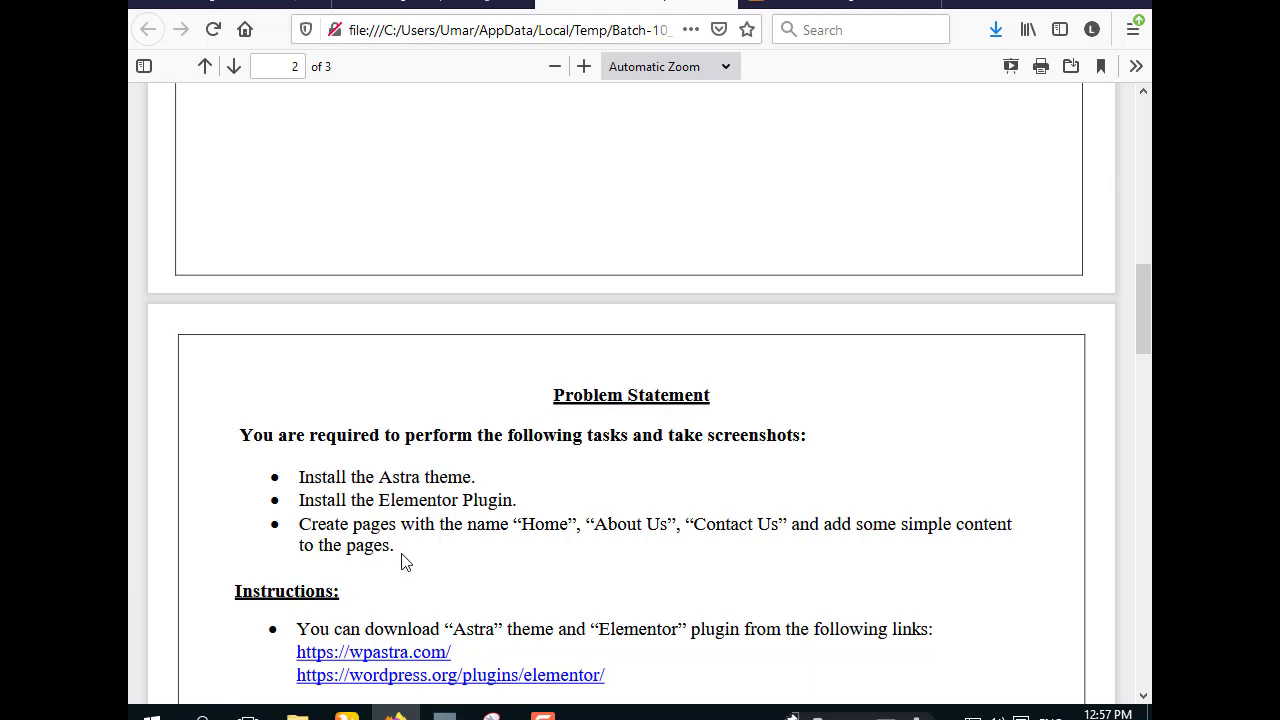
pyautogui.moveTo(391, 545); pyautogui.dragTo(298, 545)
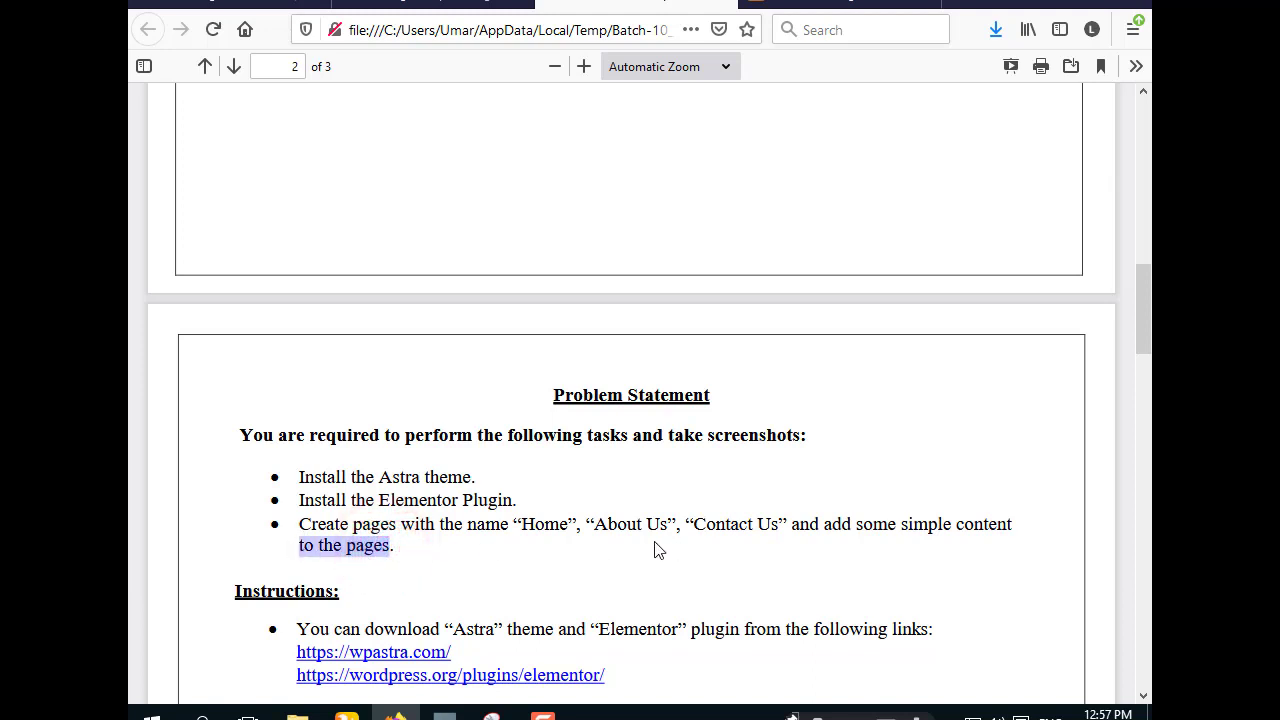
pyautogui.click(620, 530)
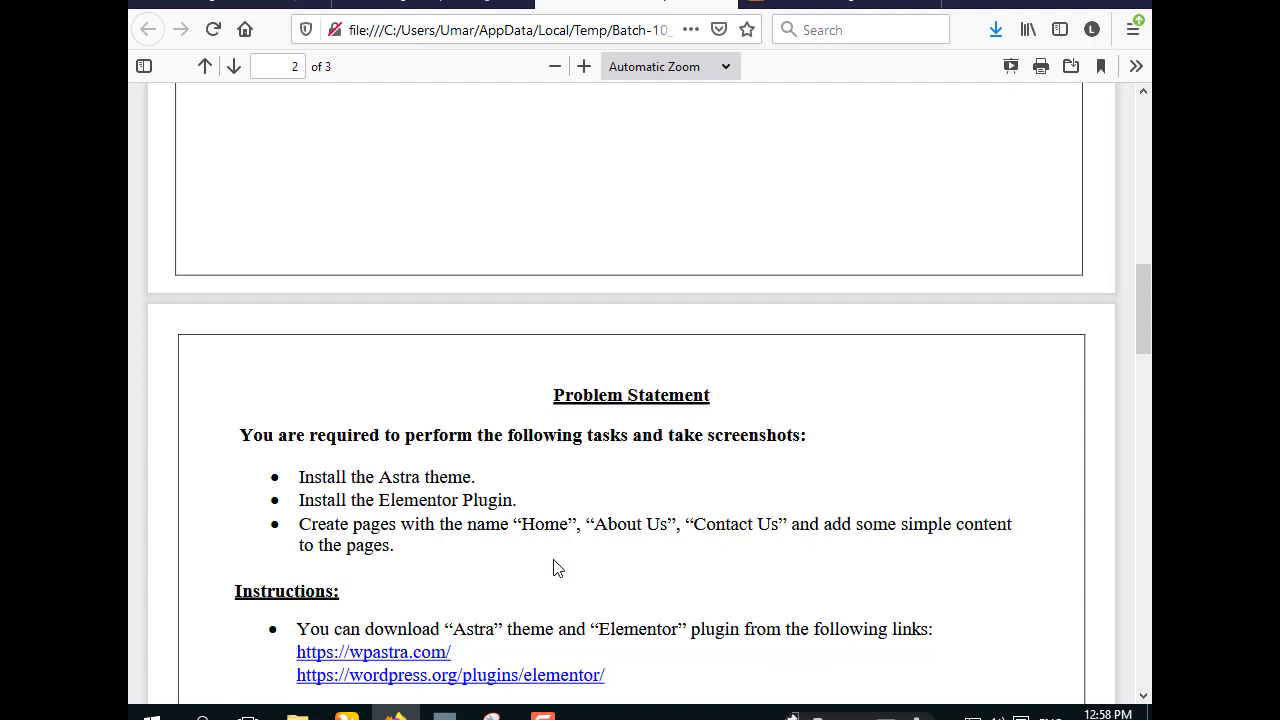
pyautogui.scroll(-3, 372, 585)
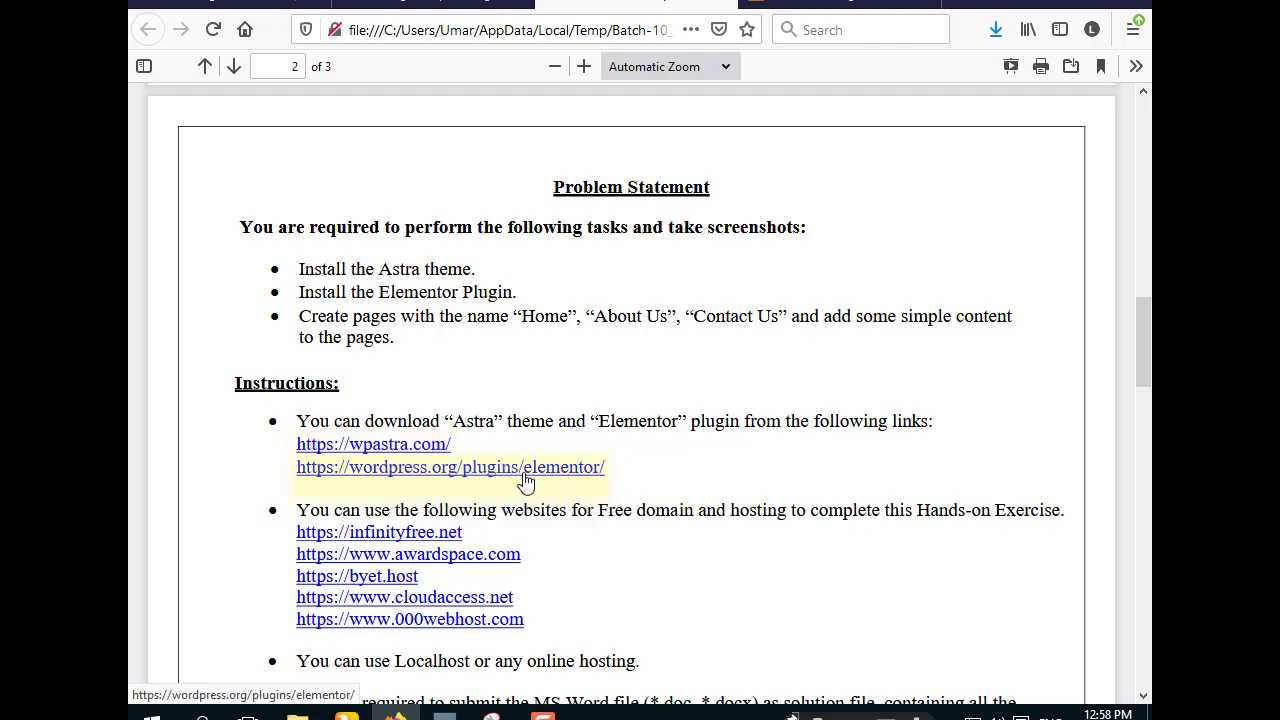
# - Read through the PDF instructions, then switch to the localhost/batch10 WordPress Dashboard tab
pyautogui.scroll(-3, 528, 483)
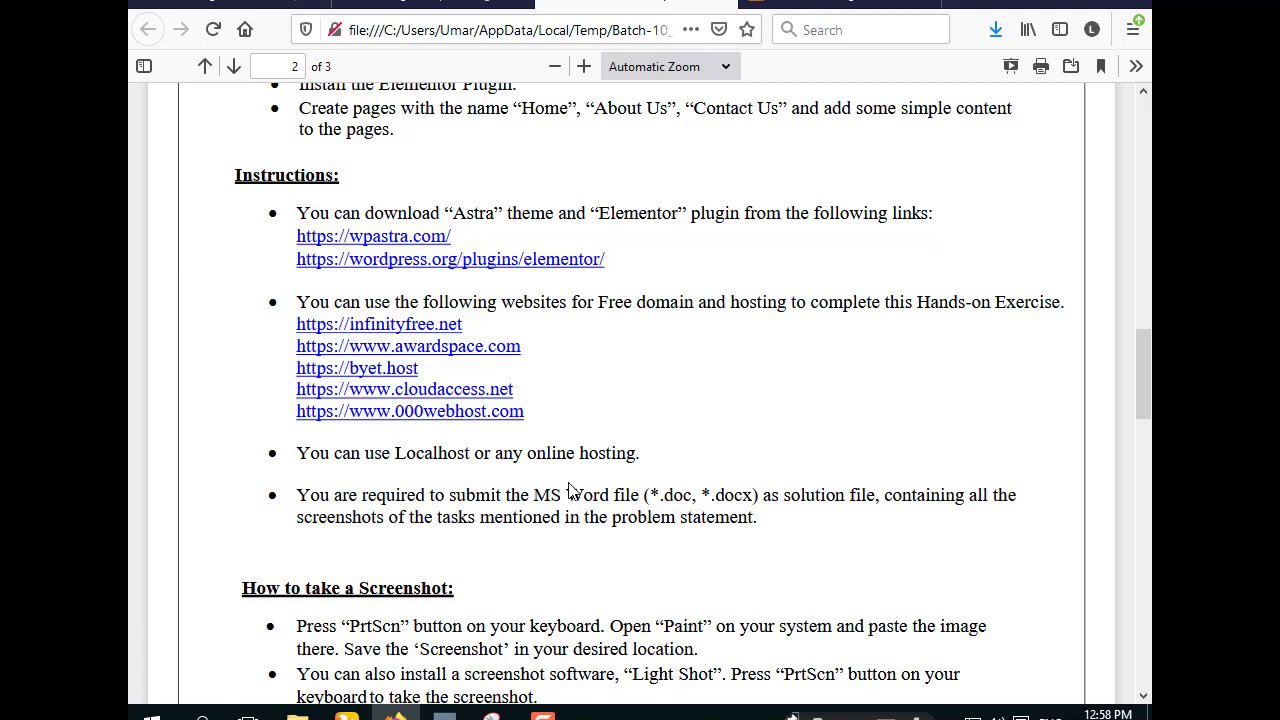
pyautogui.moveTo(645, 455); pyautogui.dragTo(498, 472)
pyautogui.click(490, 470)
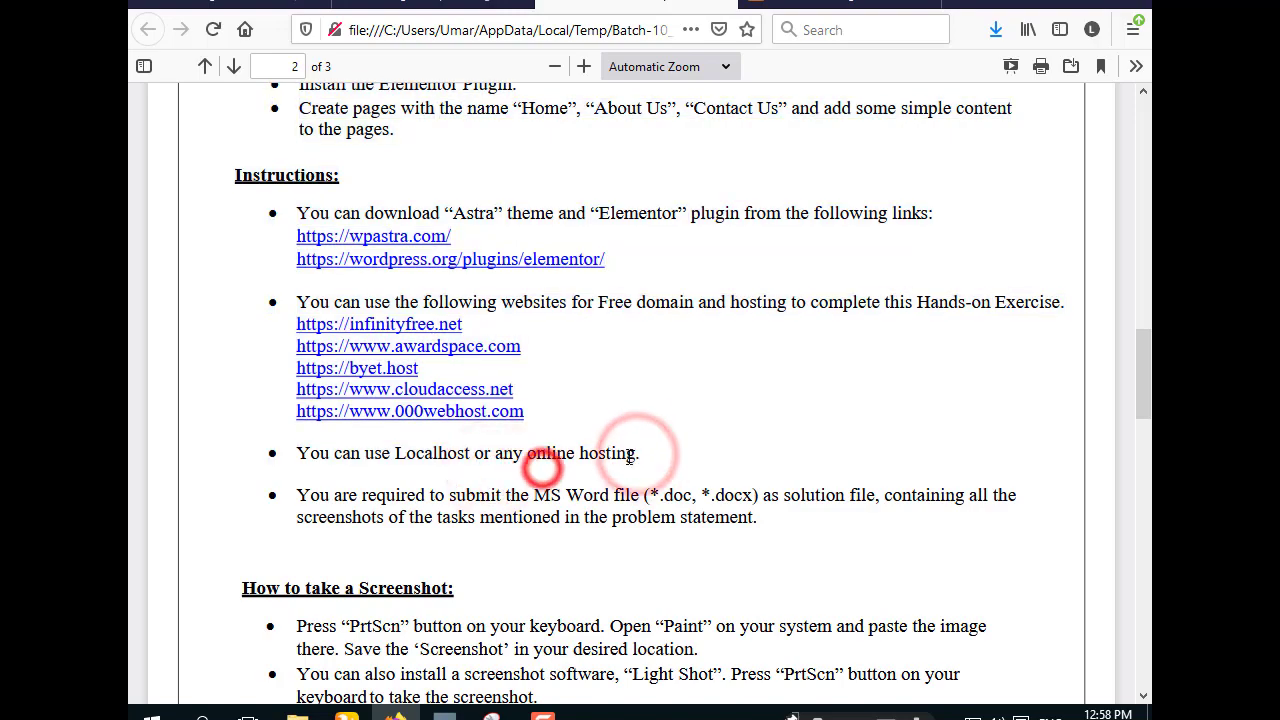
pyautogui.scroll(10, 570, 500)
pyautogui.scroll(-5, 575, 512)
pyautogui.scroll(10, 545, 545)
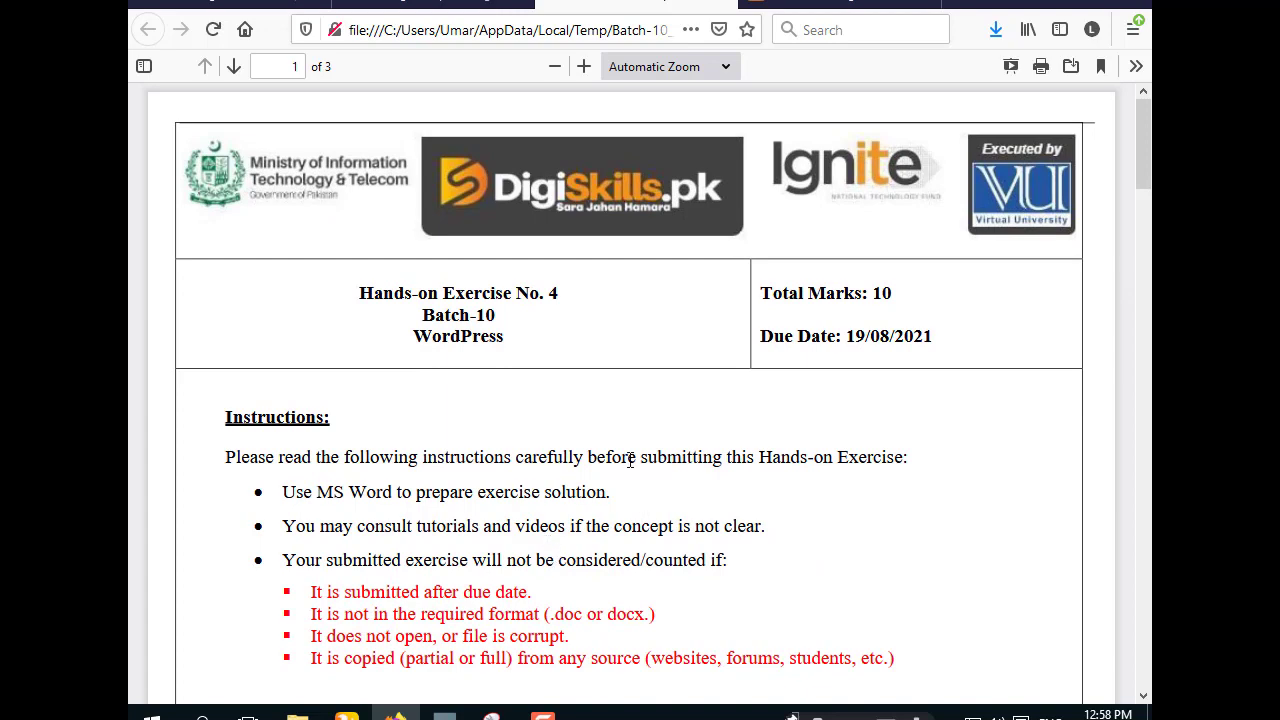
pyautogui.click(830, 8)
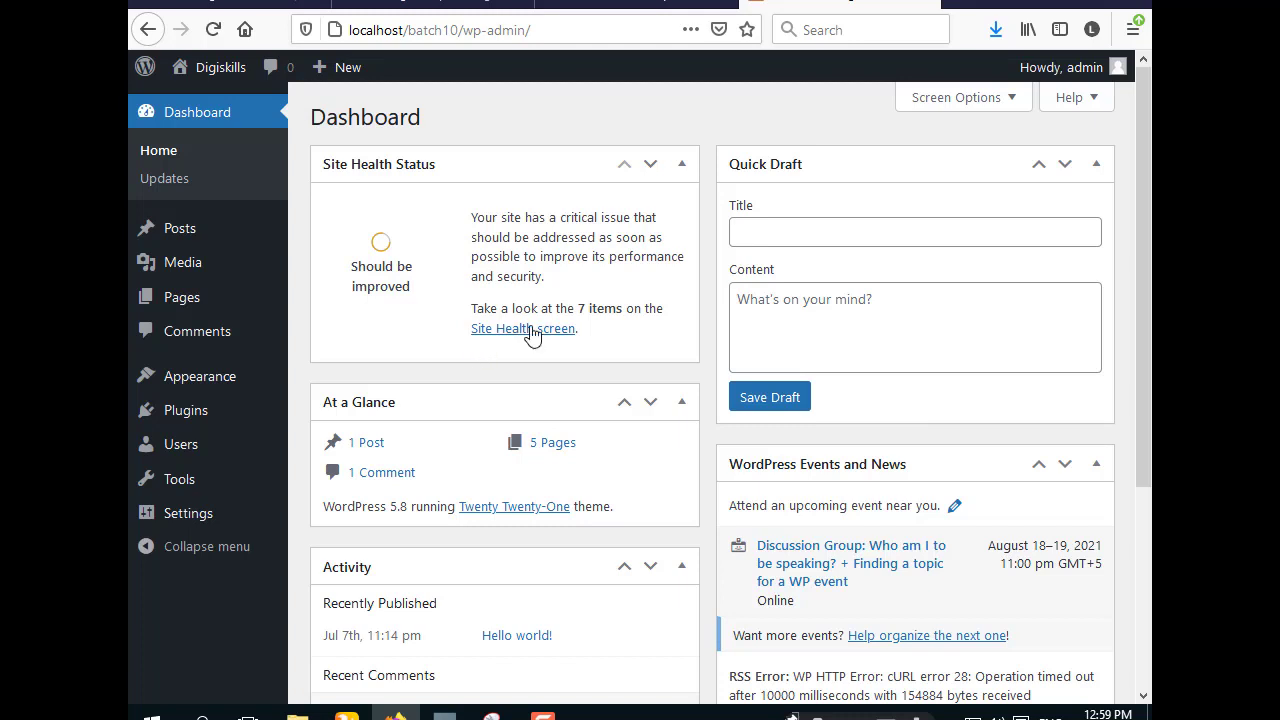
# - Open the wp Word document from the desktop, select its header picture, and minimize Word
pyautogui.click(1037, 5)
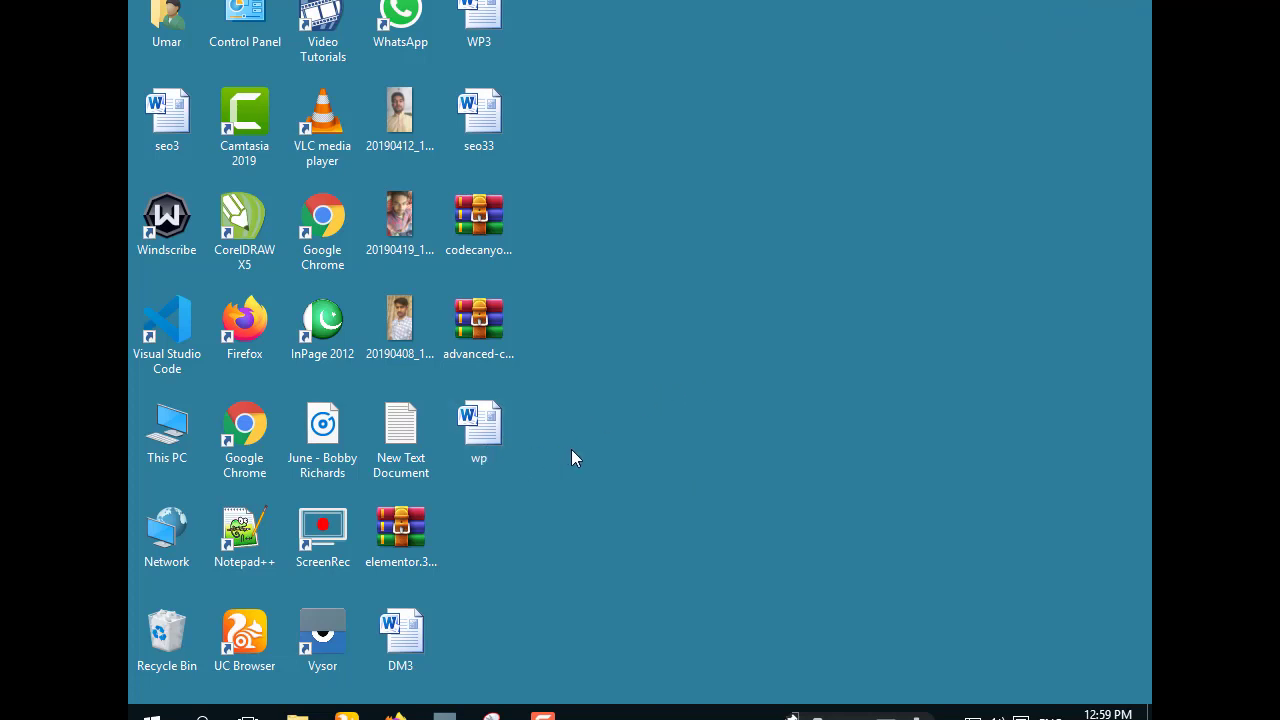
pyautogui.doubleClick(482, 445)
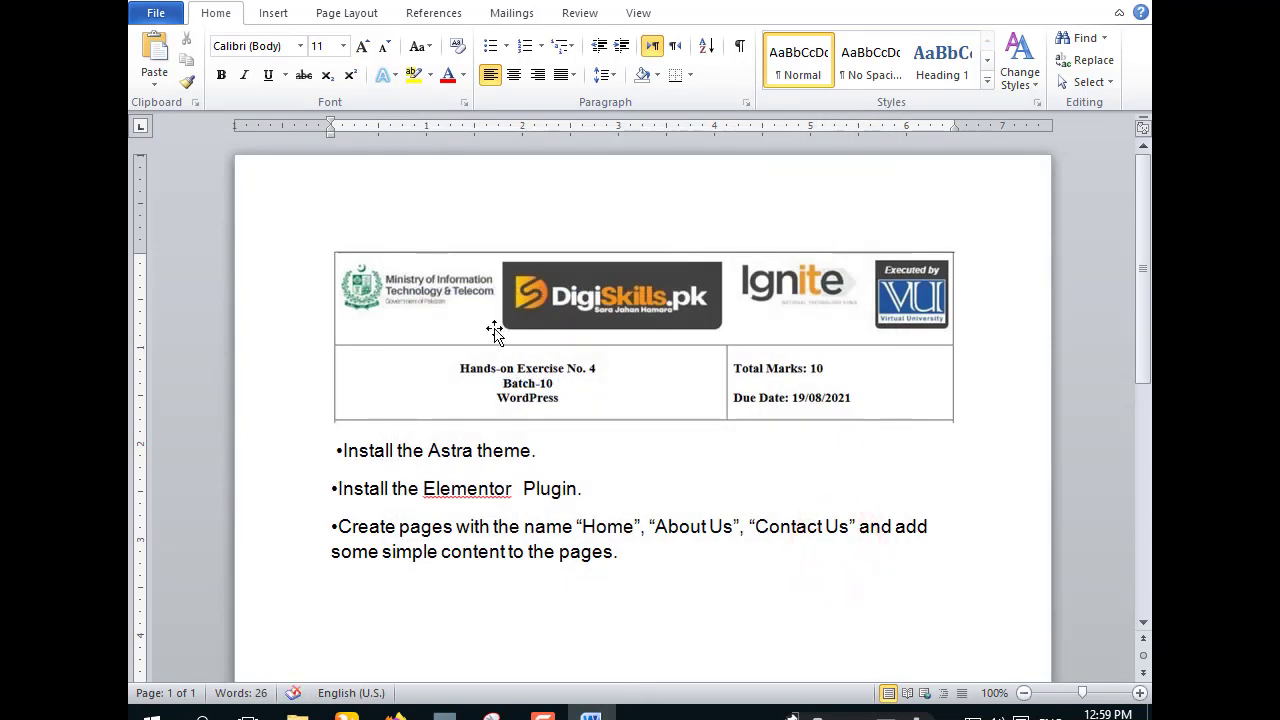
pyautogui.click(498, 289)
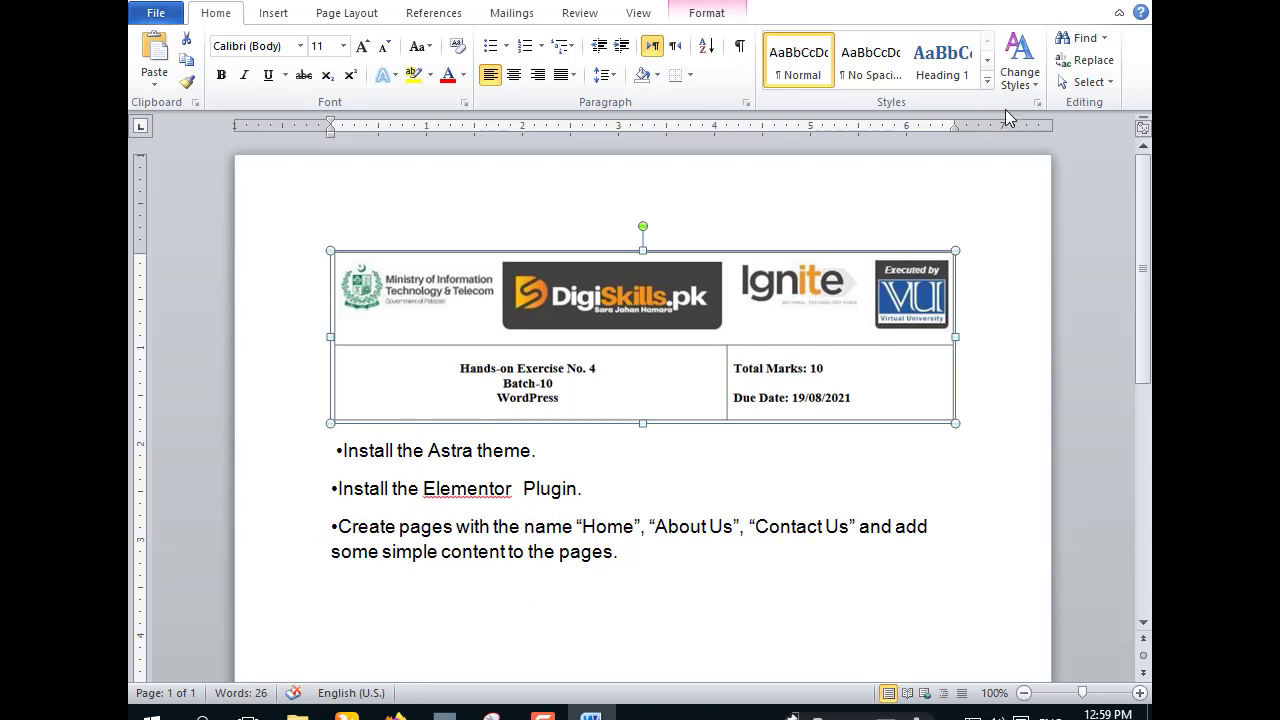
pyautogui.click(1033, 2)
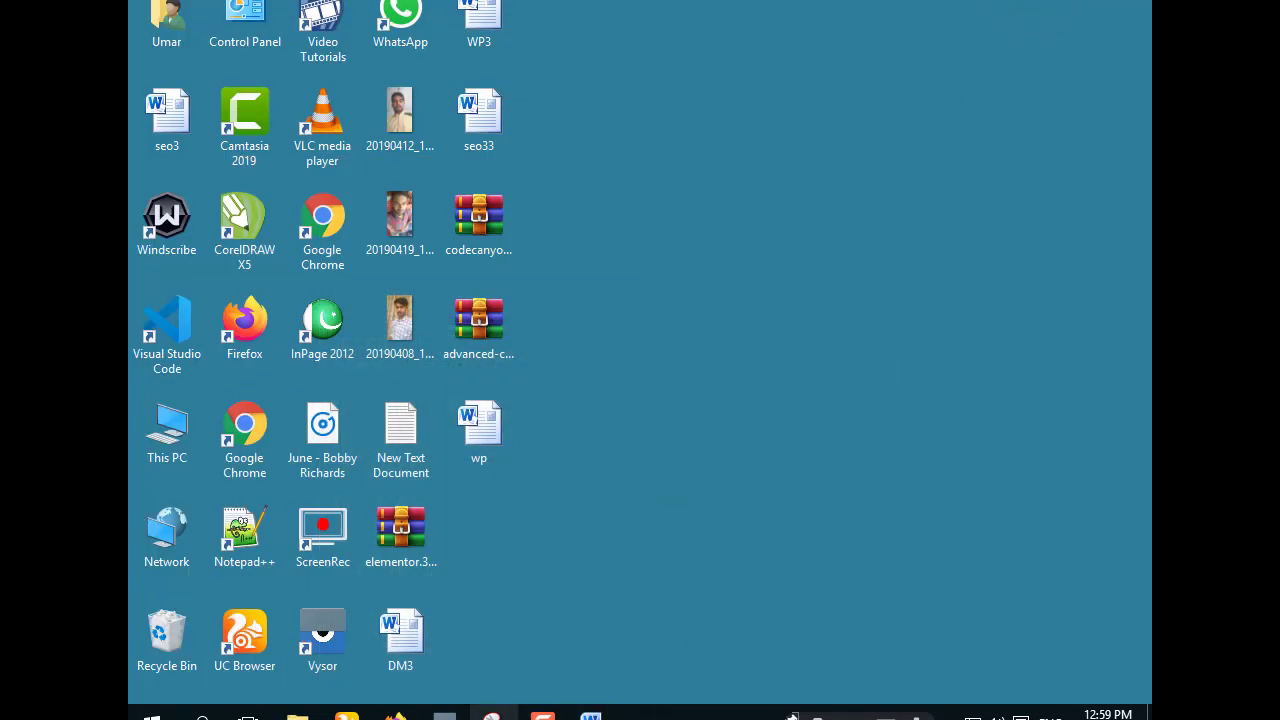
pyautogui.click(396, 716)
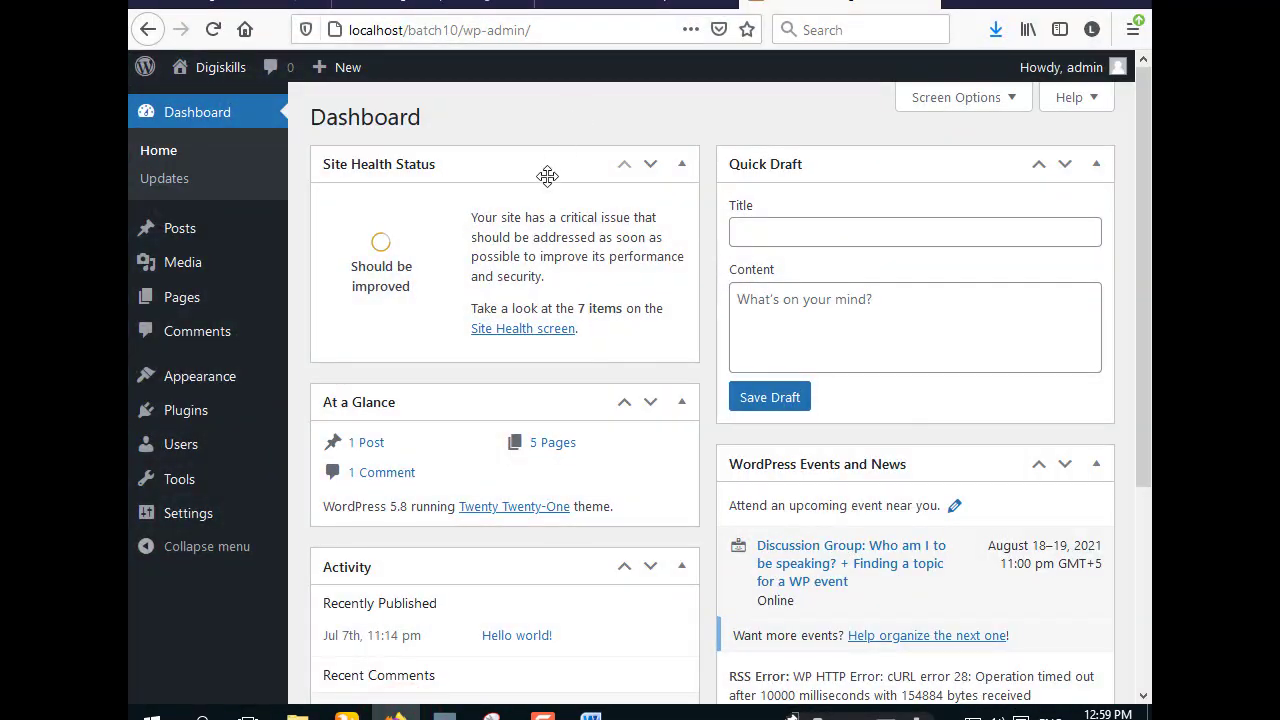
pyautogui.click(595, 6)
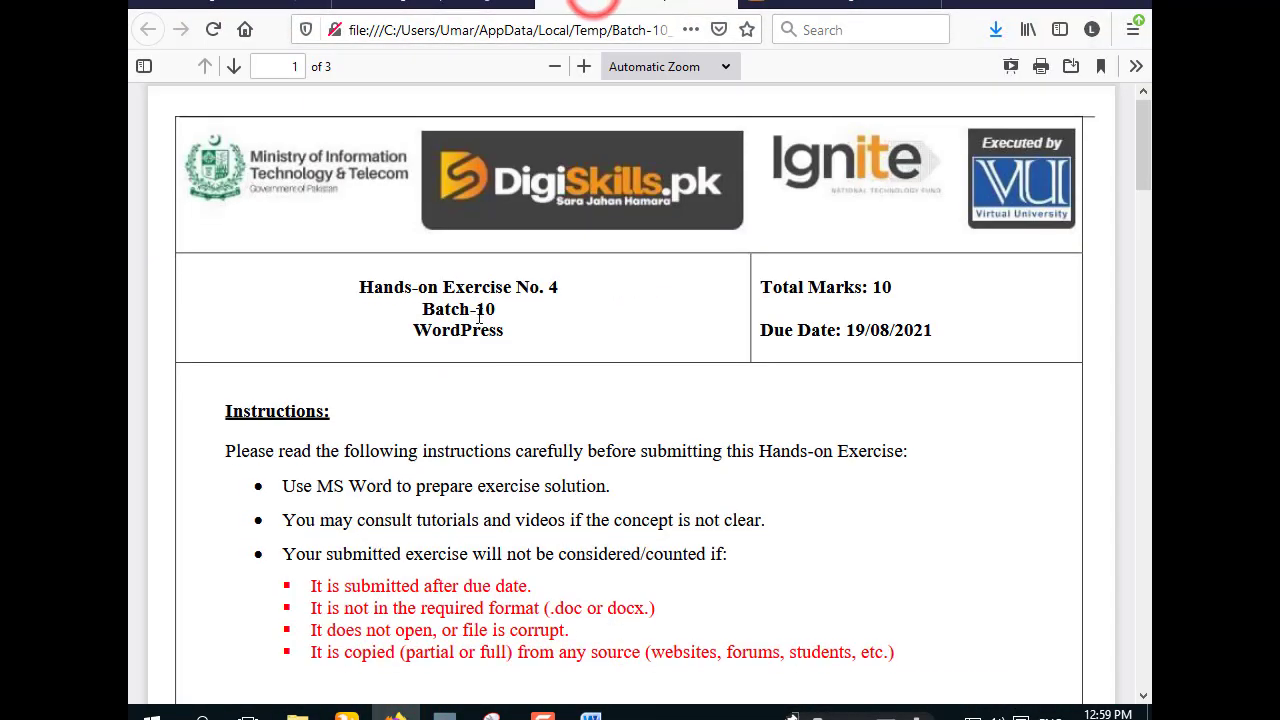
pyautogui.scroll(-10, 479, 318)
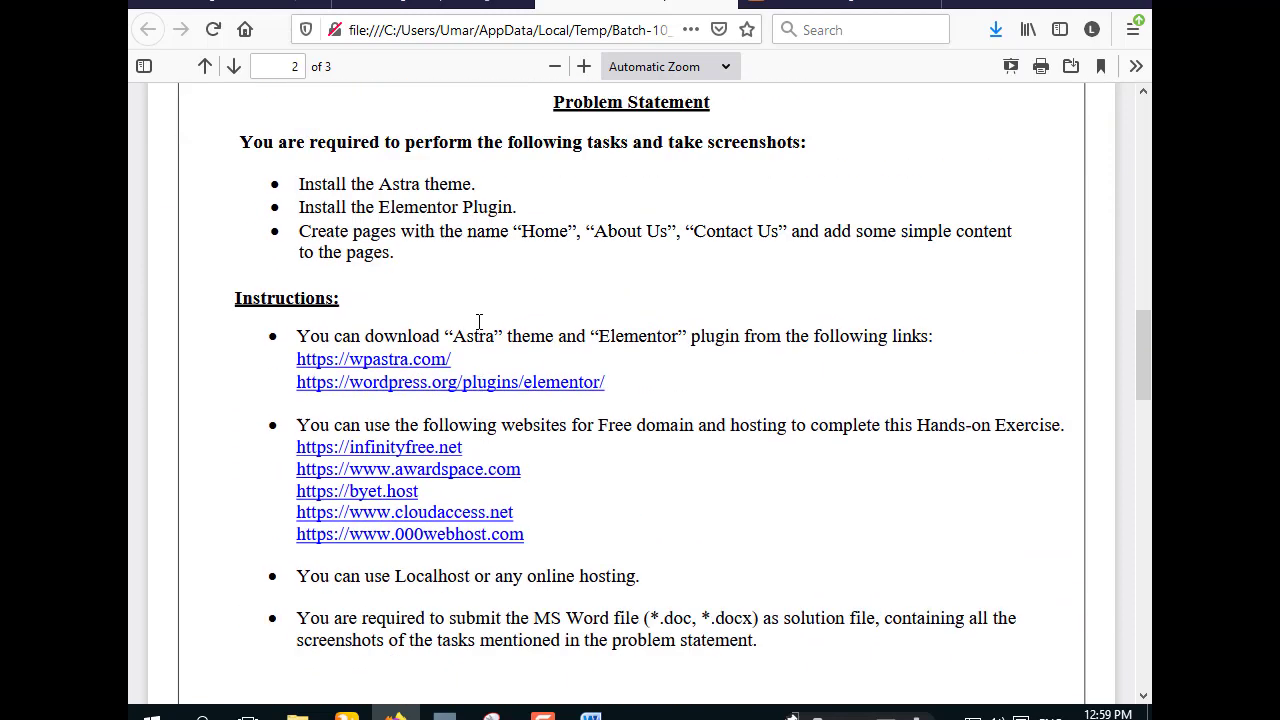
pyautogui.scroll(1, 479, 321)
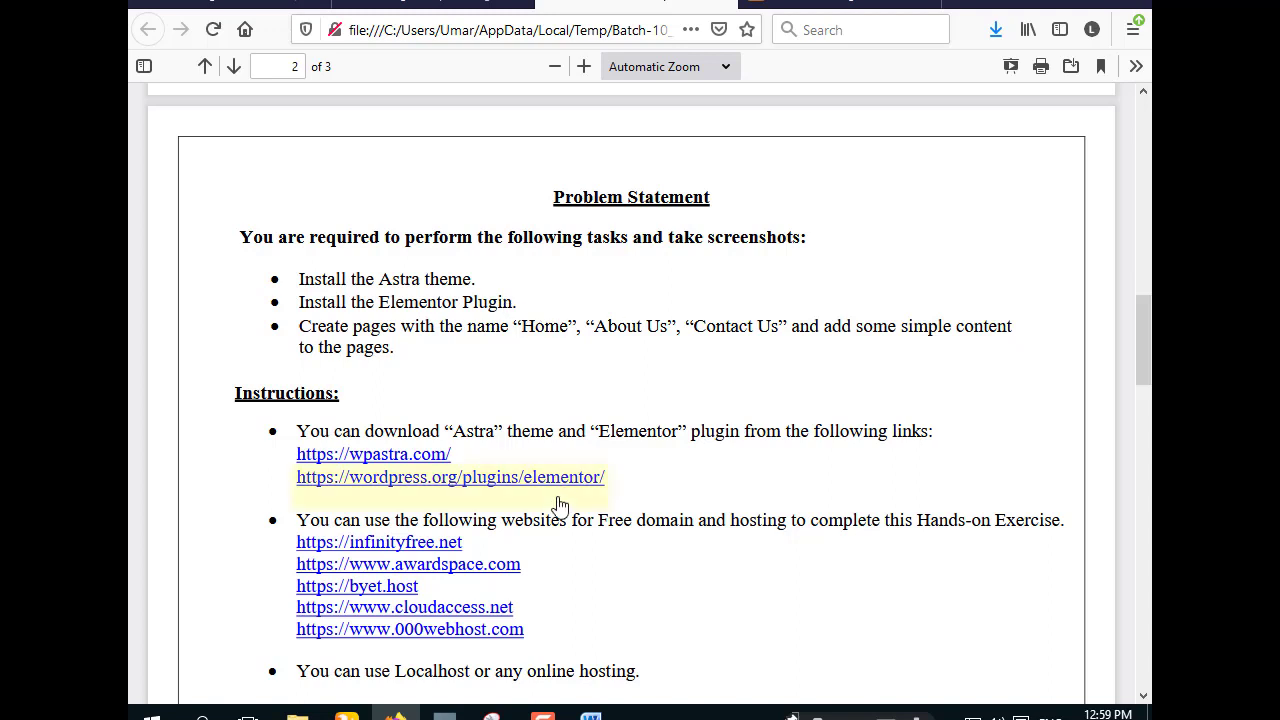
pyautogui.rightClick(380, 460)
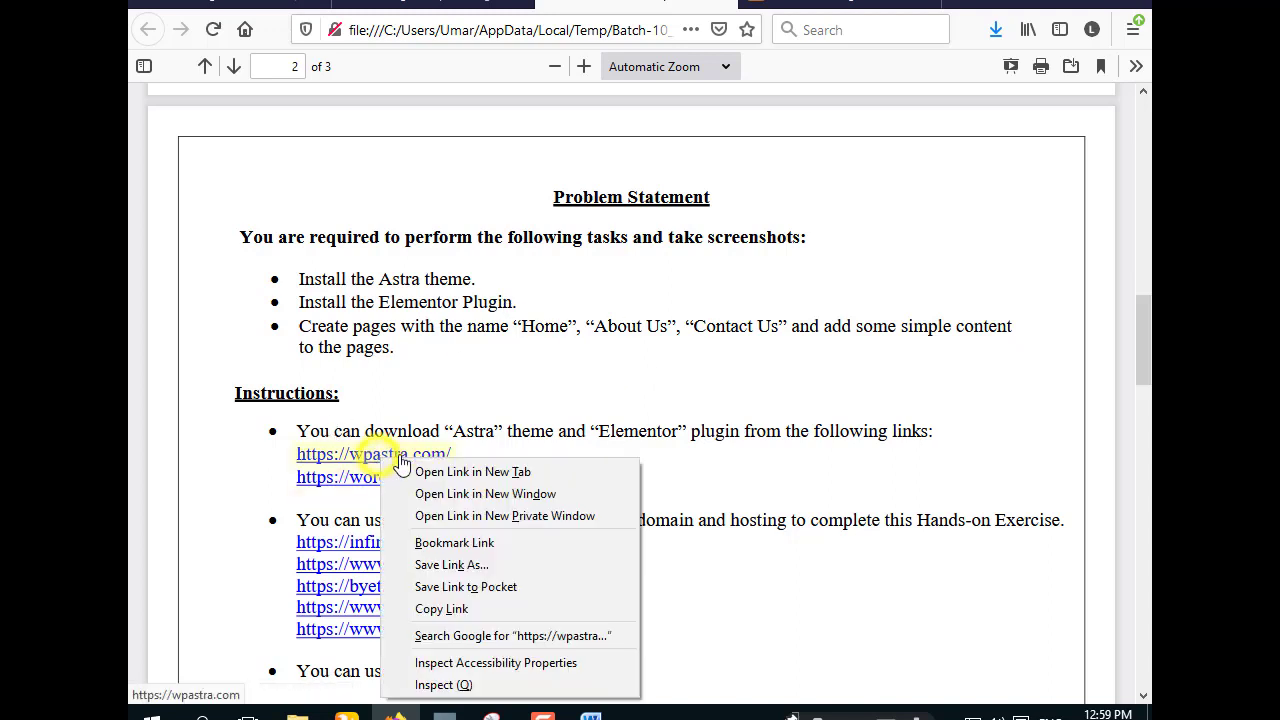
pyautogui.click(465, 467)
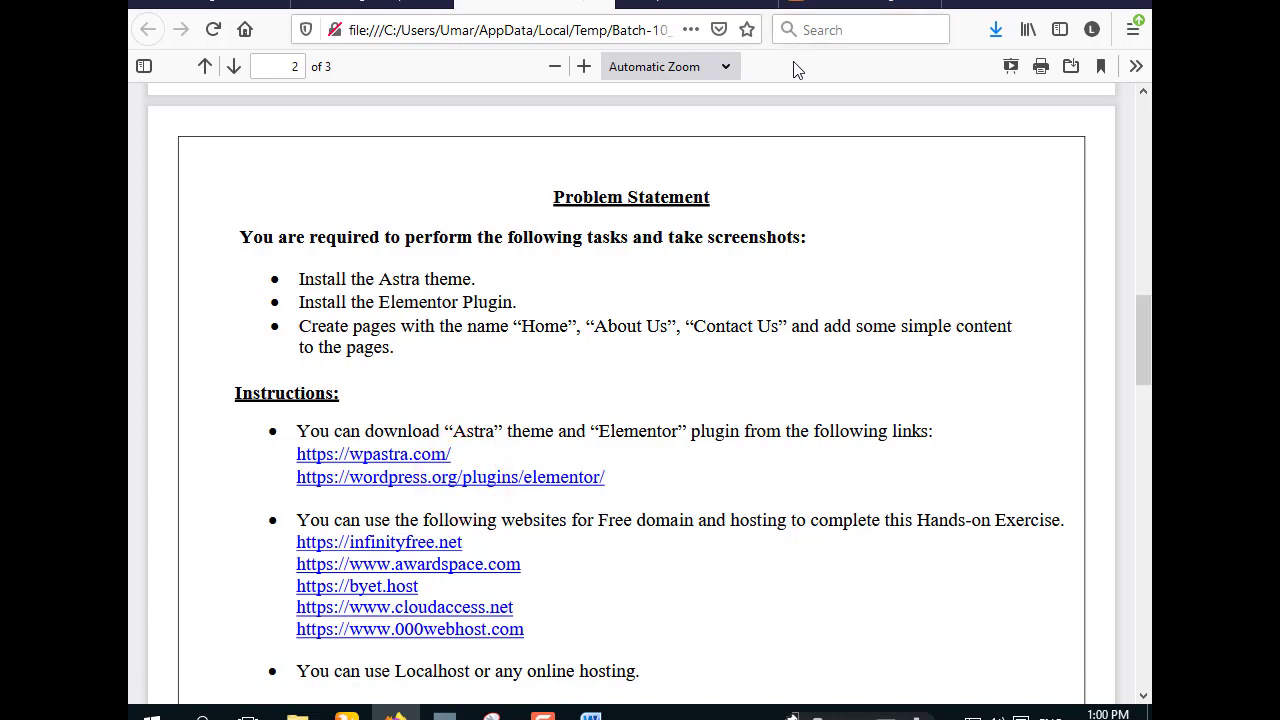
pyautogui.click(705, 5)
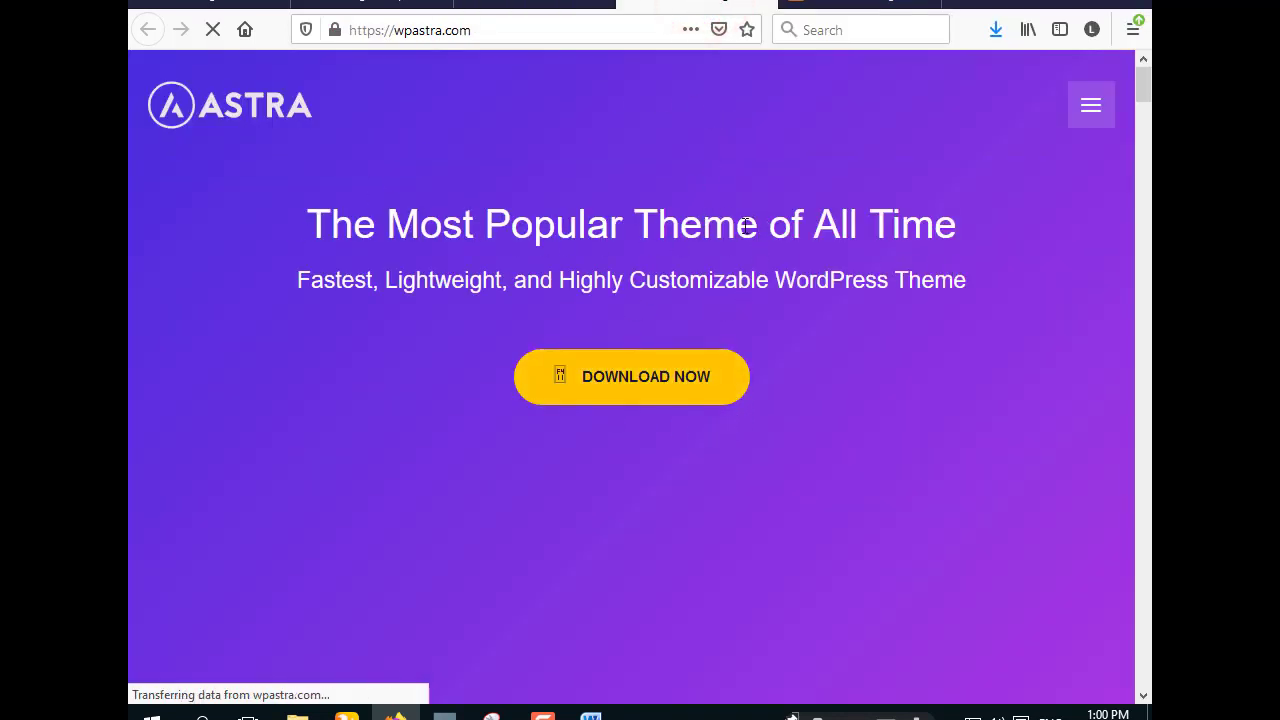
# - Go to Astra's pricing page via Download Now and open the 'Download Free Astra Theme' form
pyautogui.click(650, 401)
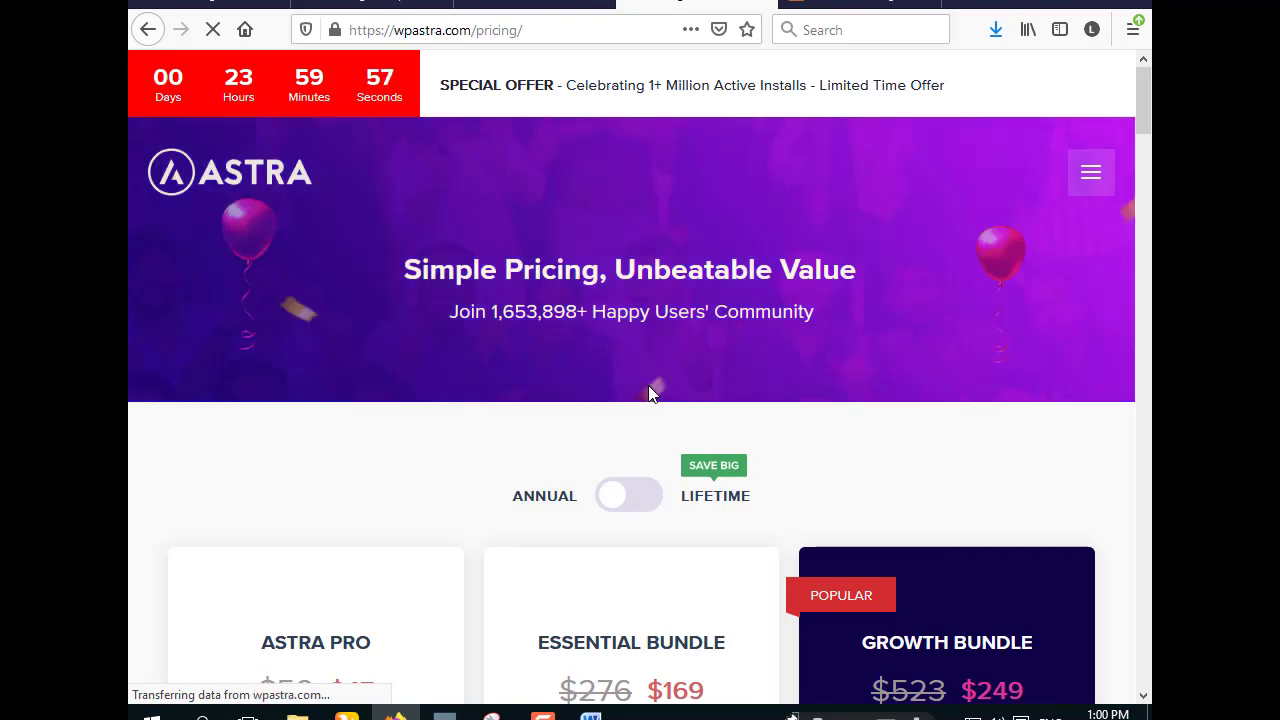
pyautogui.scroll(-5, 648, 390)
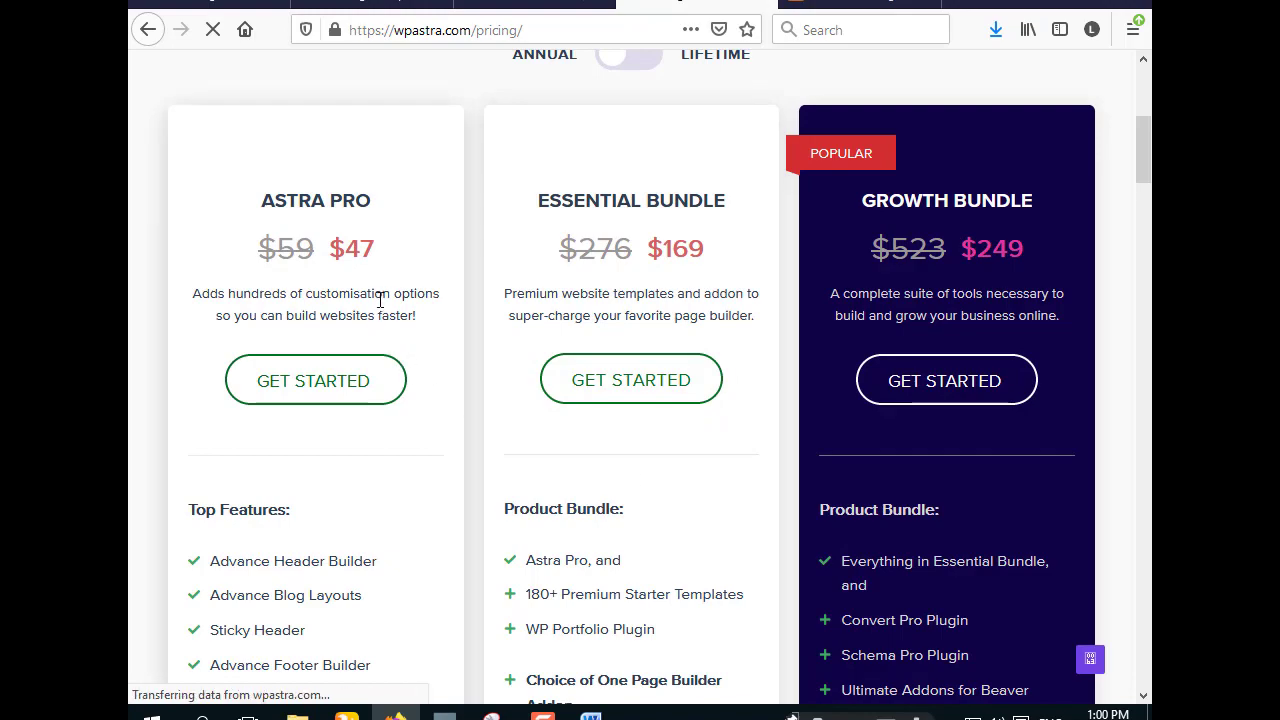
pyautogui.scroll(-5, 650, 395)
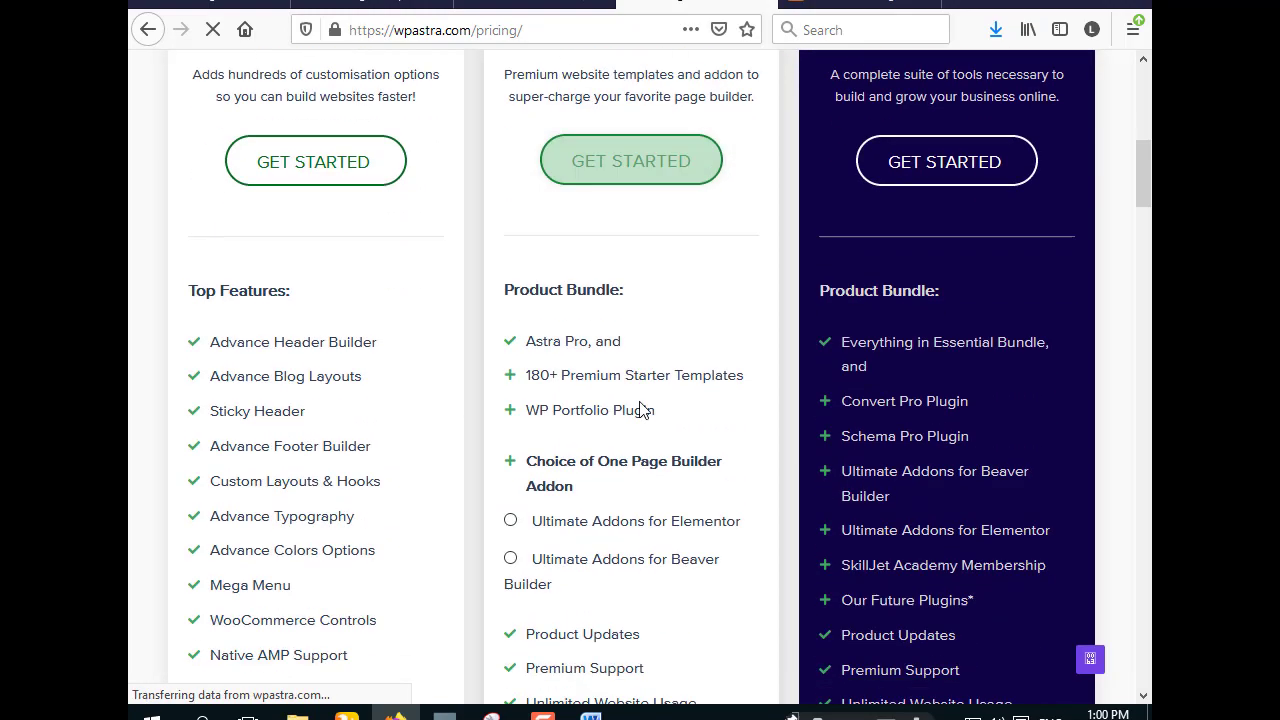
pyautogui.scroll(-5, 641, 411)
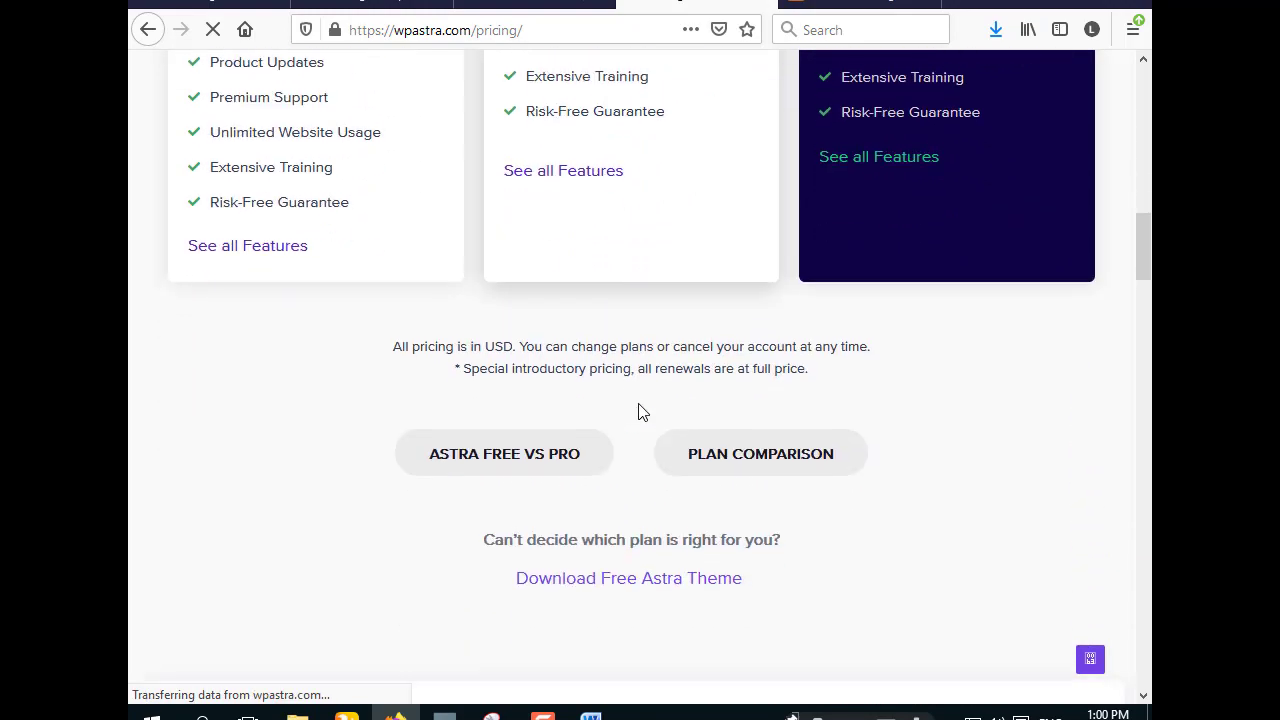
pyautogui.scroll(-2, 641, 415)
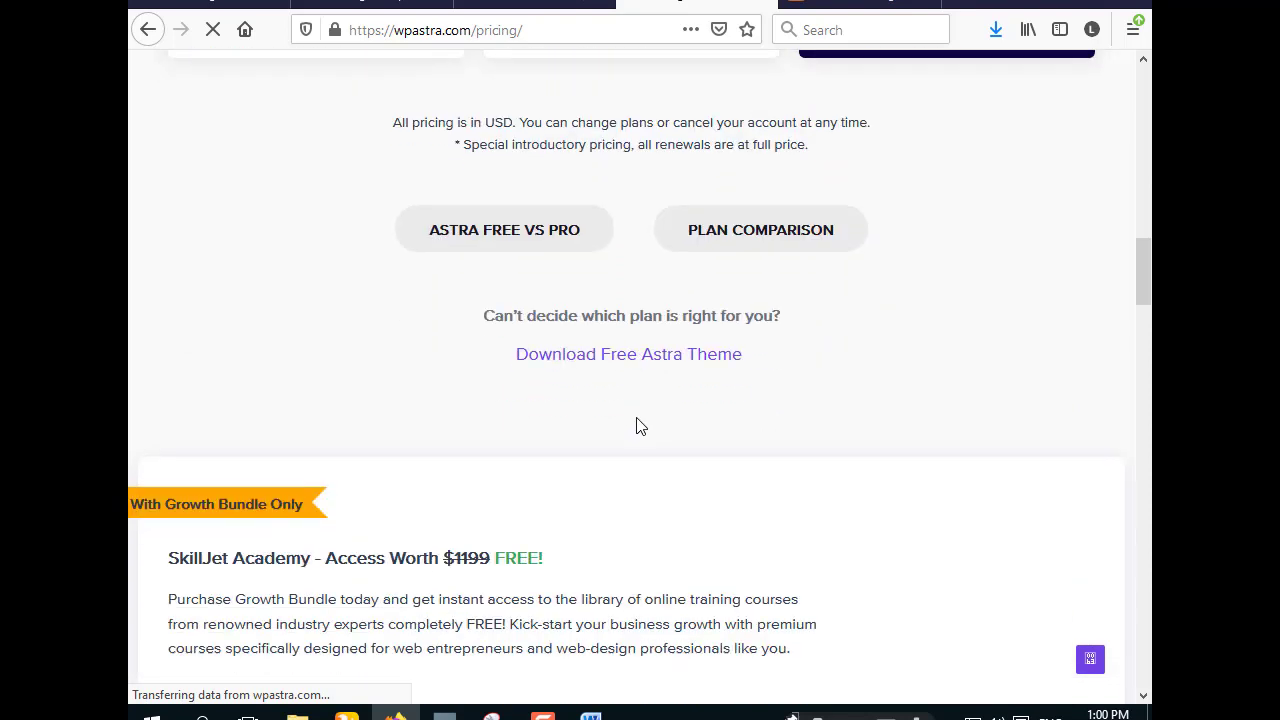
pyautogui.click(636, 359)
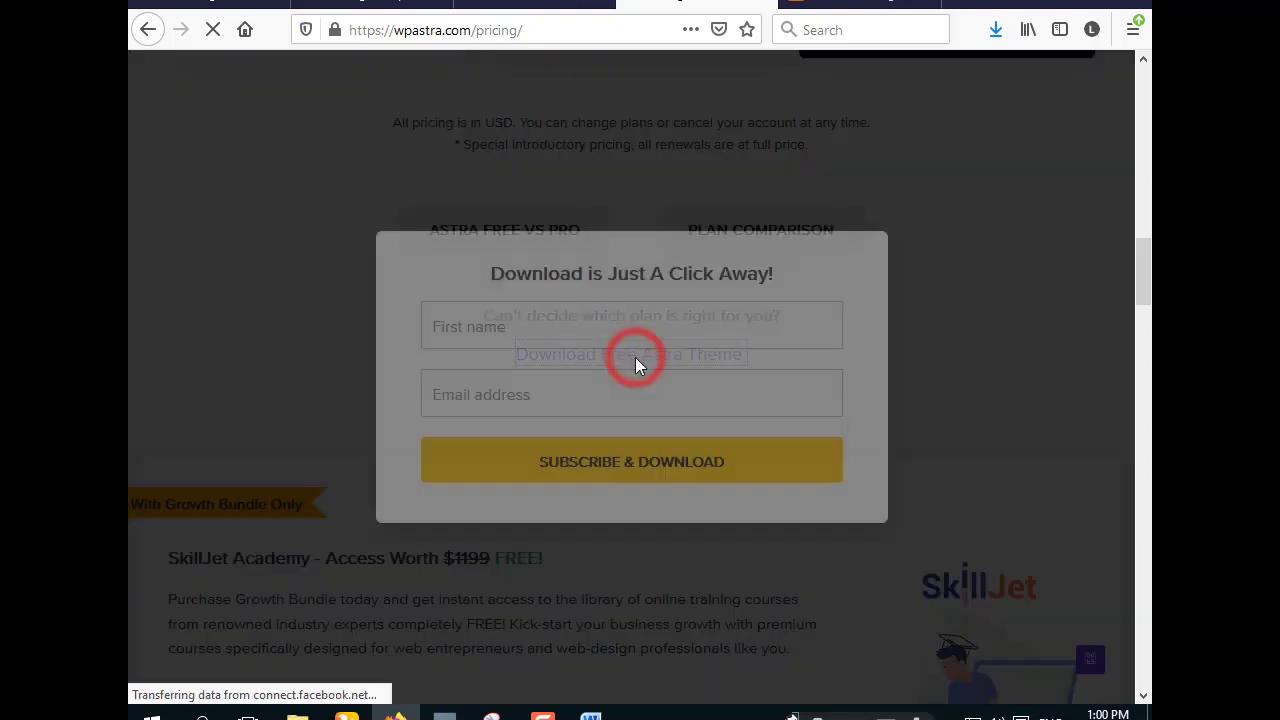
# - Enter a first name and e-mail address in the form and submit Subscribe & Download
pyautogui.click(535, 330)
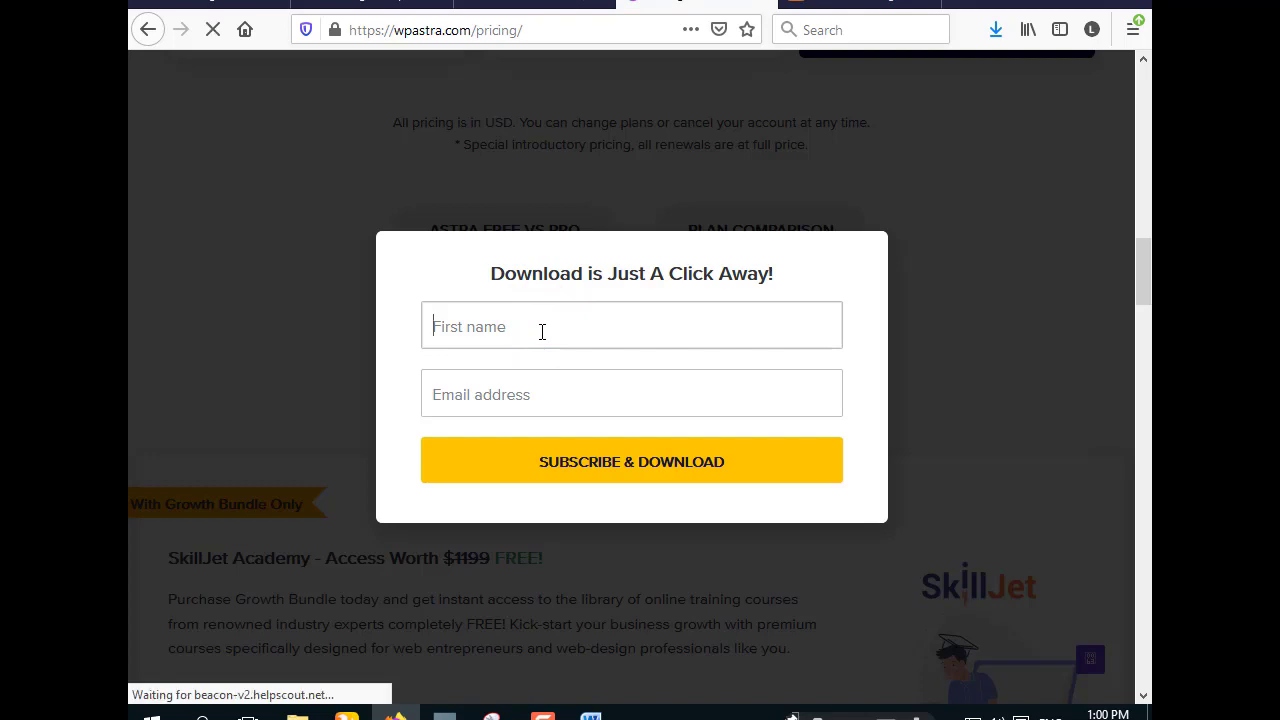
pyautogui.write('AAMIR')
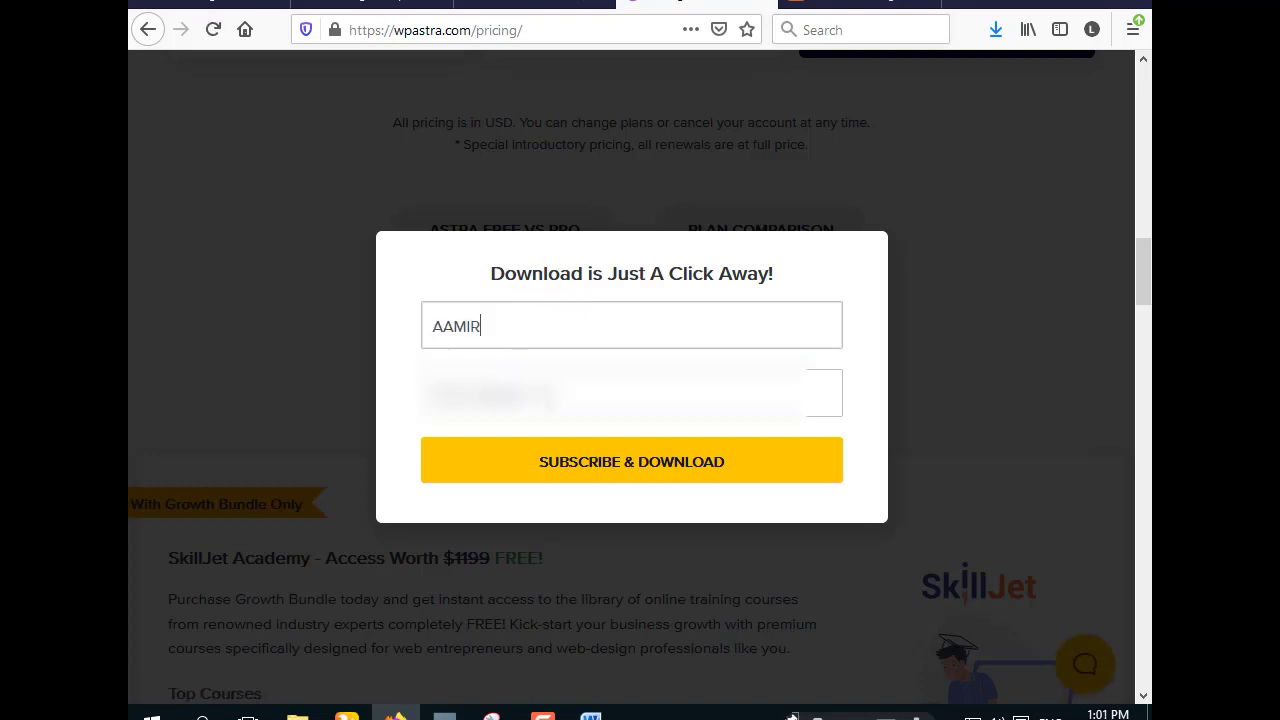
pyautogui.click(545, 399)
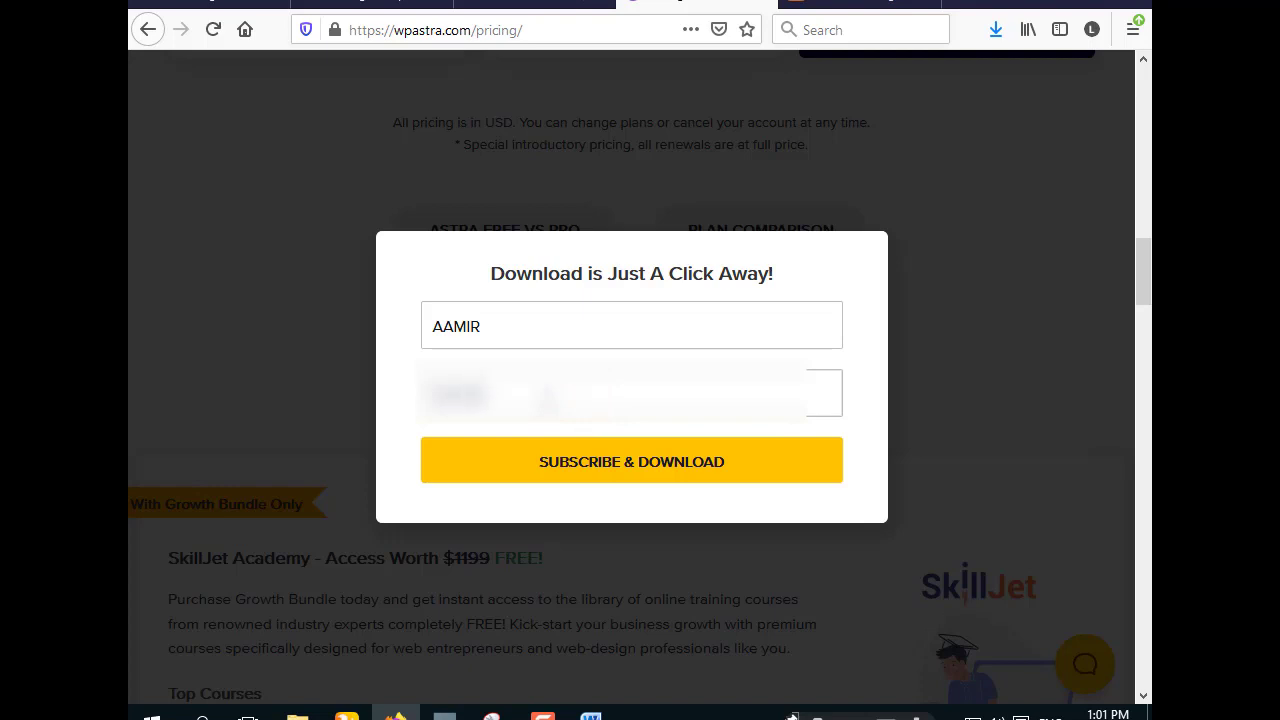
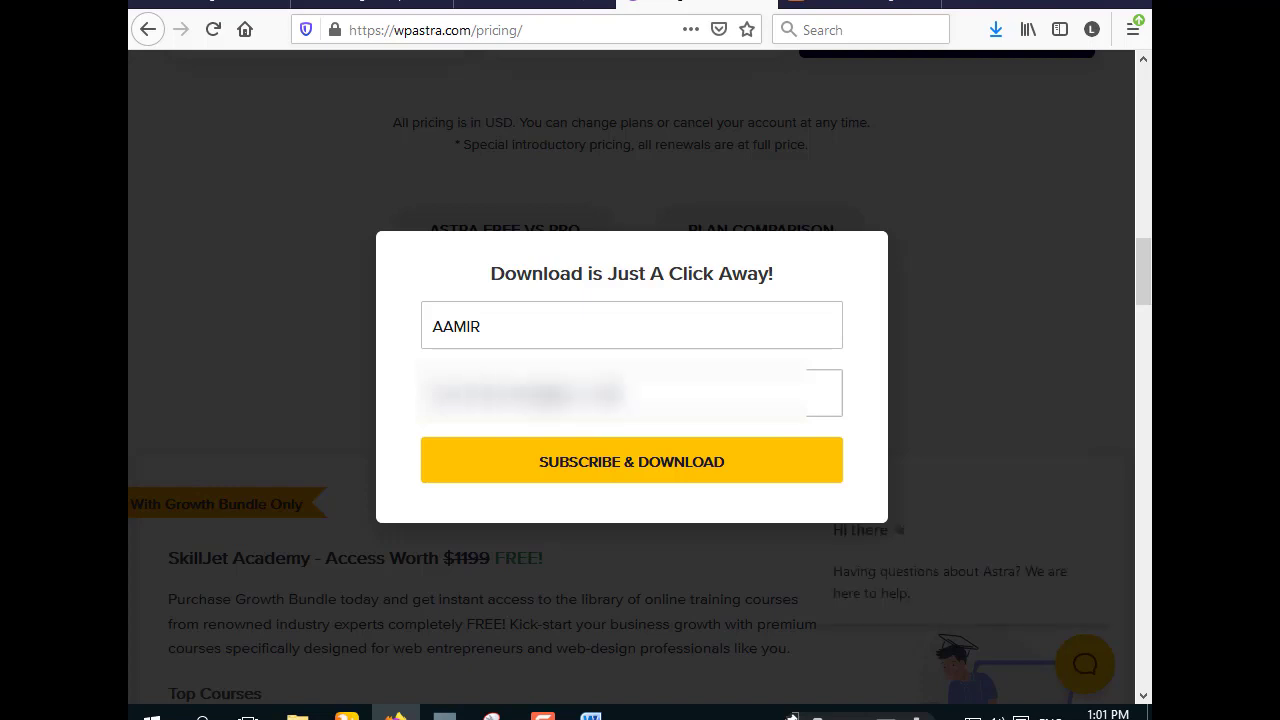
pyautogui.click(666, 462)
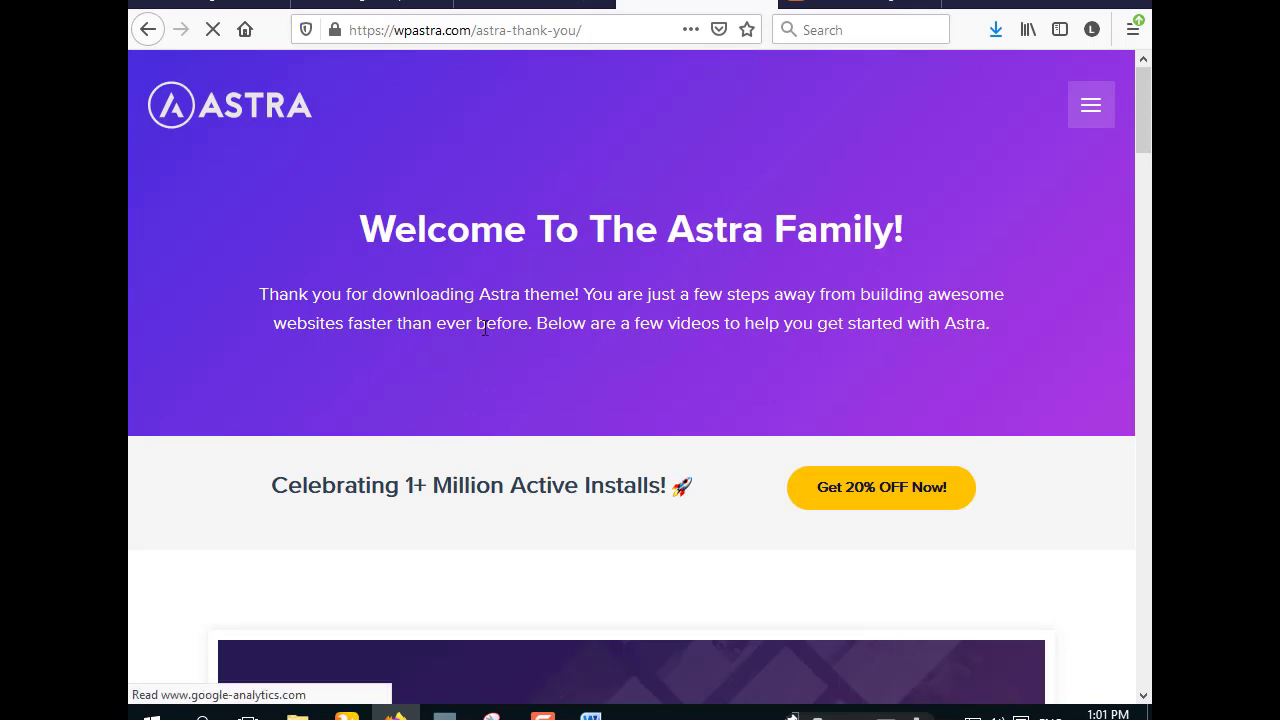
# - Save astra.zip to the computer and confirm in the Downloads panel that it finished
pyautogui.scroll(-2, 566, 368)
pyautogui.scroll(-9, 566, 368)
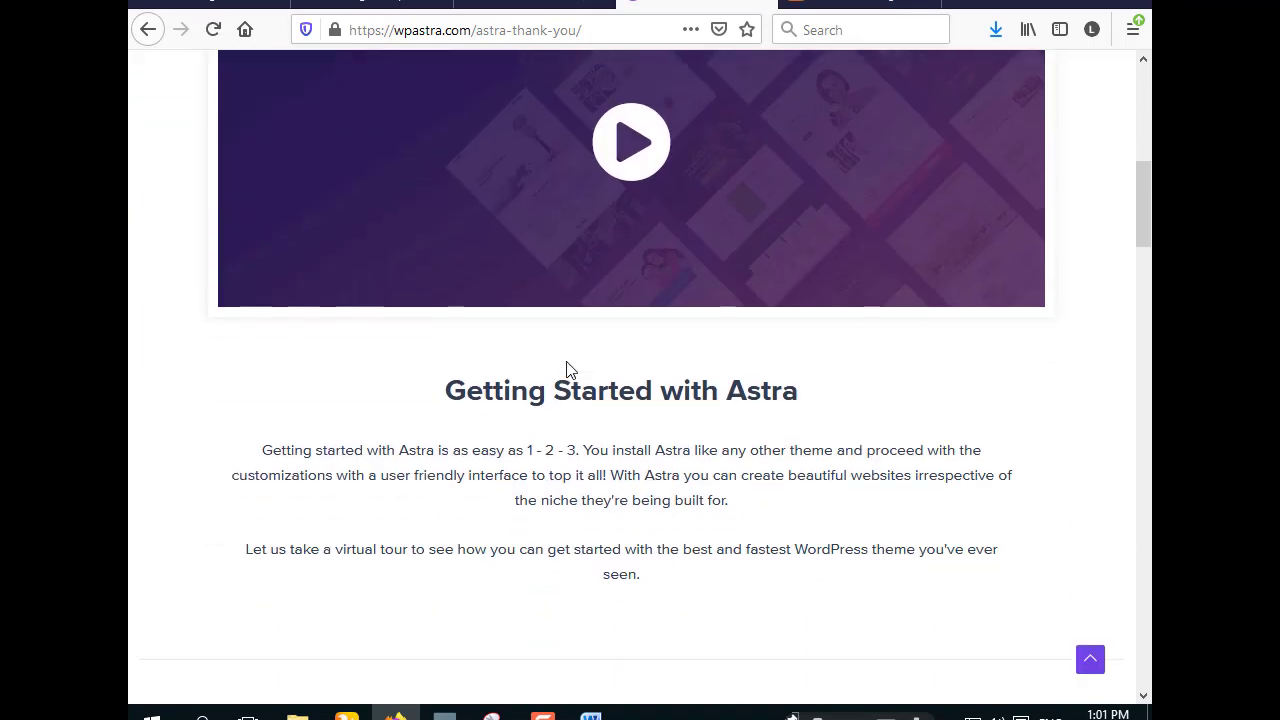
pyautogui.scroll(-8, 566, 368)
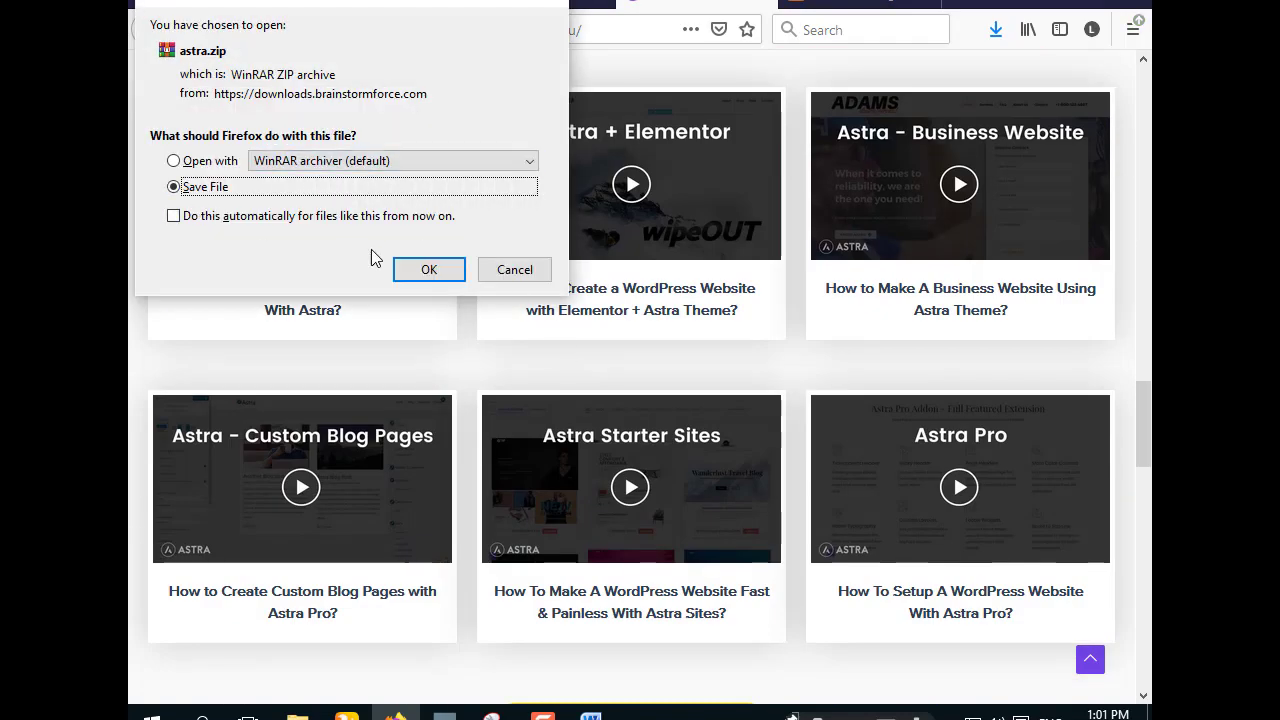
pyautogui.click(428, 270)
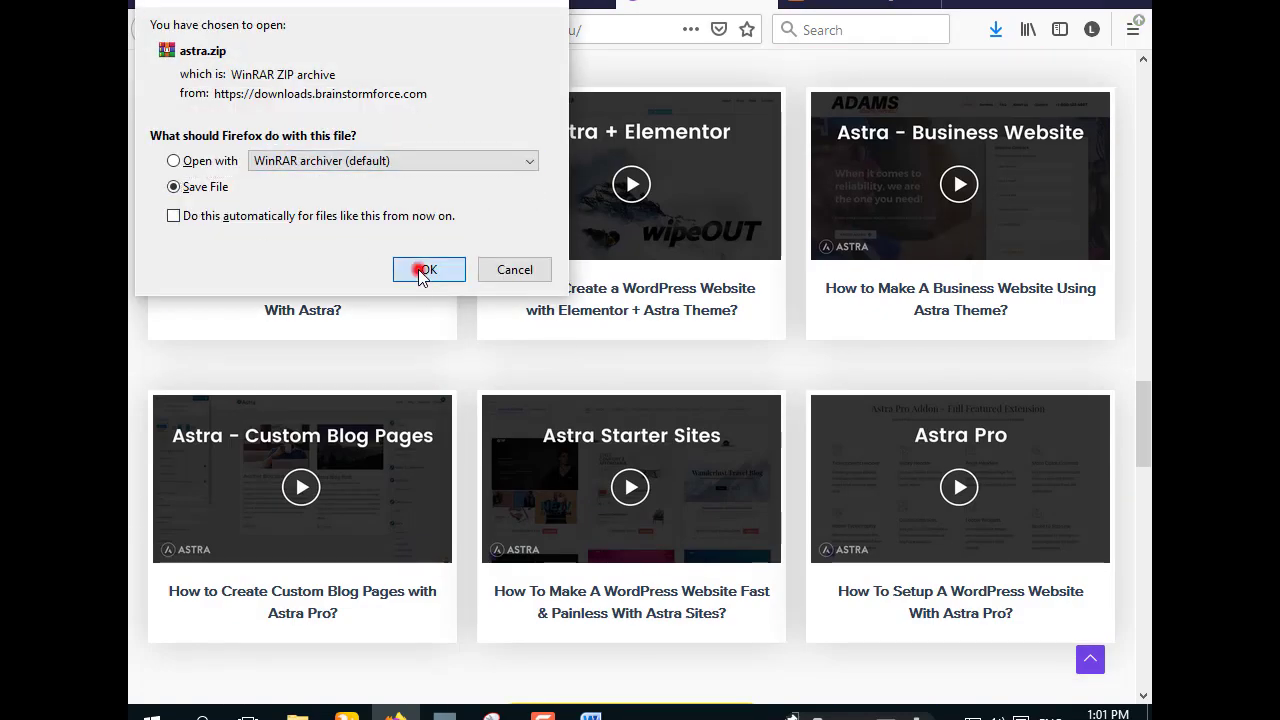
pyautogui.click(995, 30)
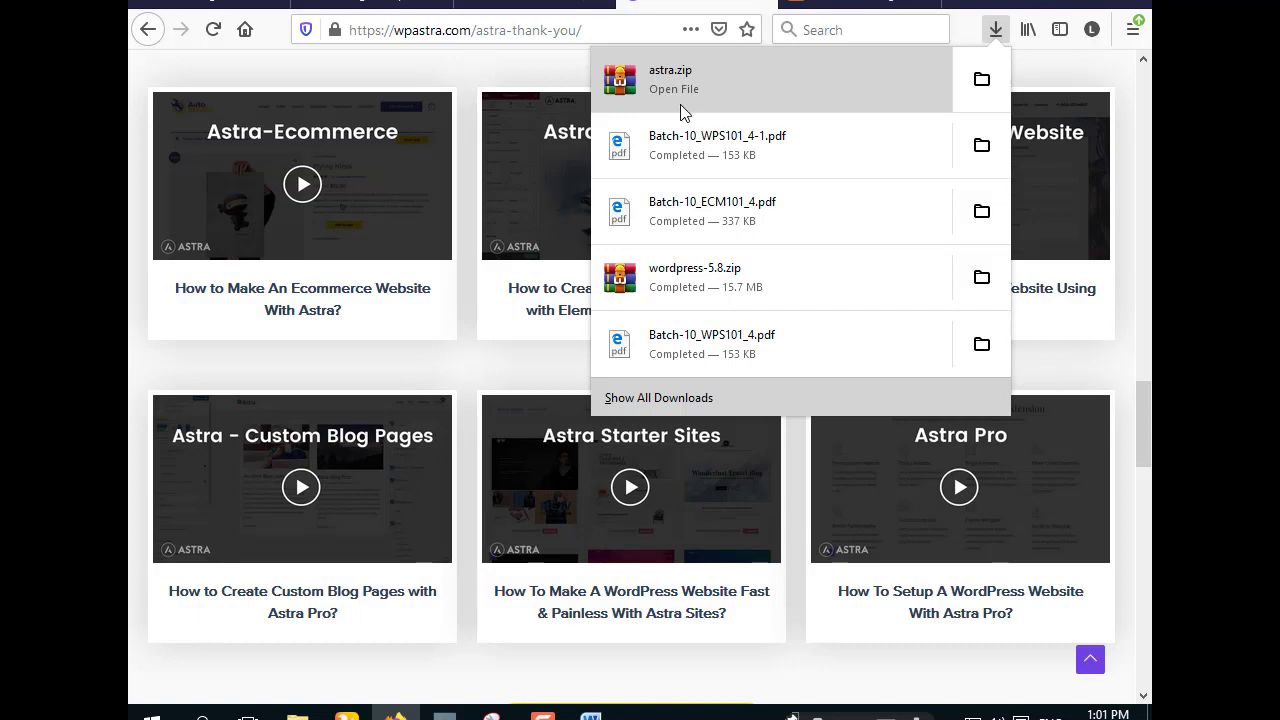
pyautogui.click(514, 69)
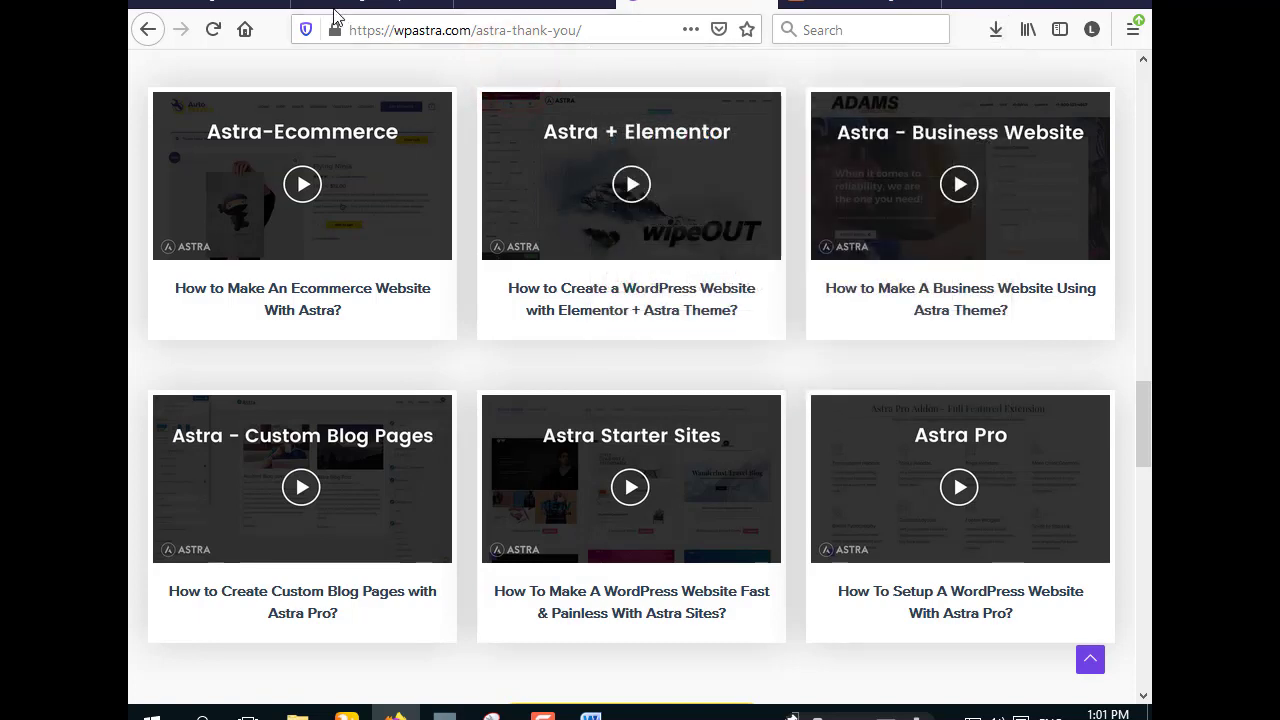
# - Upload astra.zip through Appearance > Themes > Add New > Upload Theme, install it, and activate Astra
pyautogui.click(826, 3)
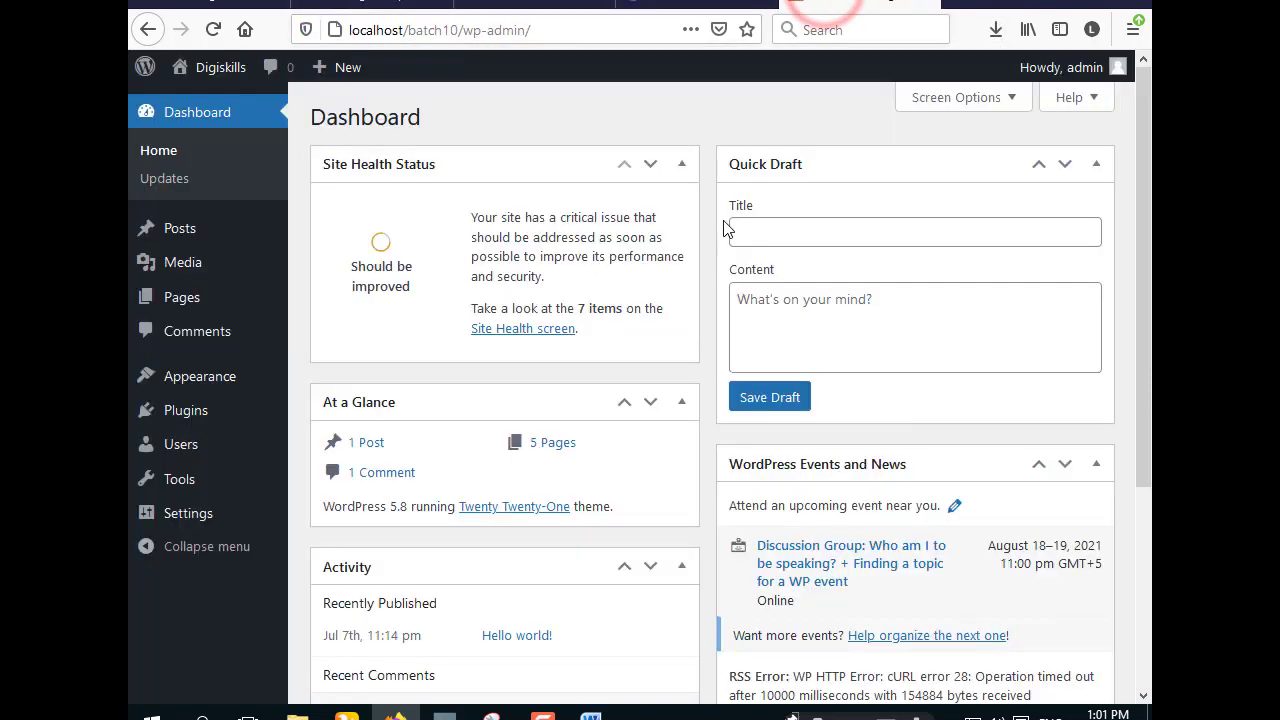
pyautogui.moveTo(194, 375)
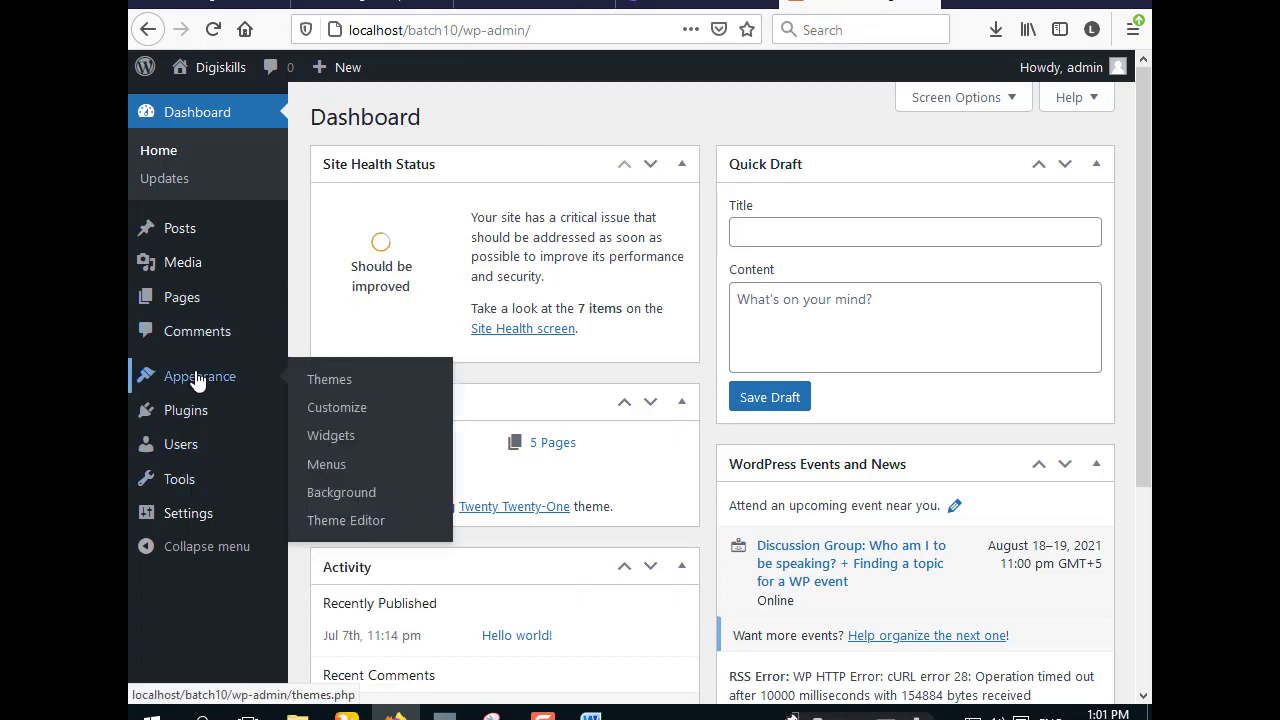
pyautogui.click(345, 385)
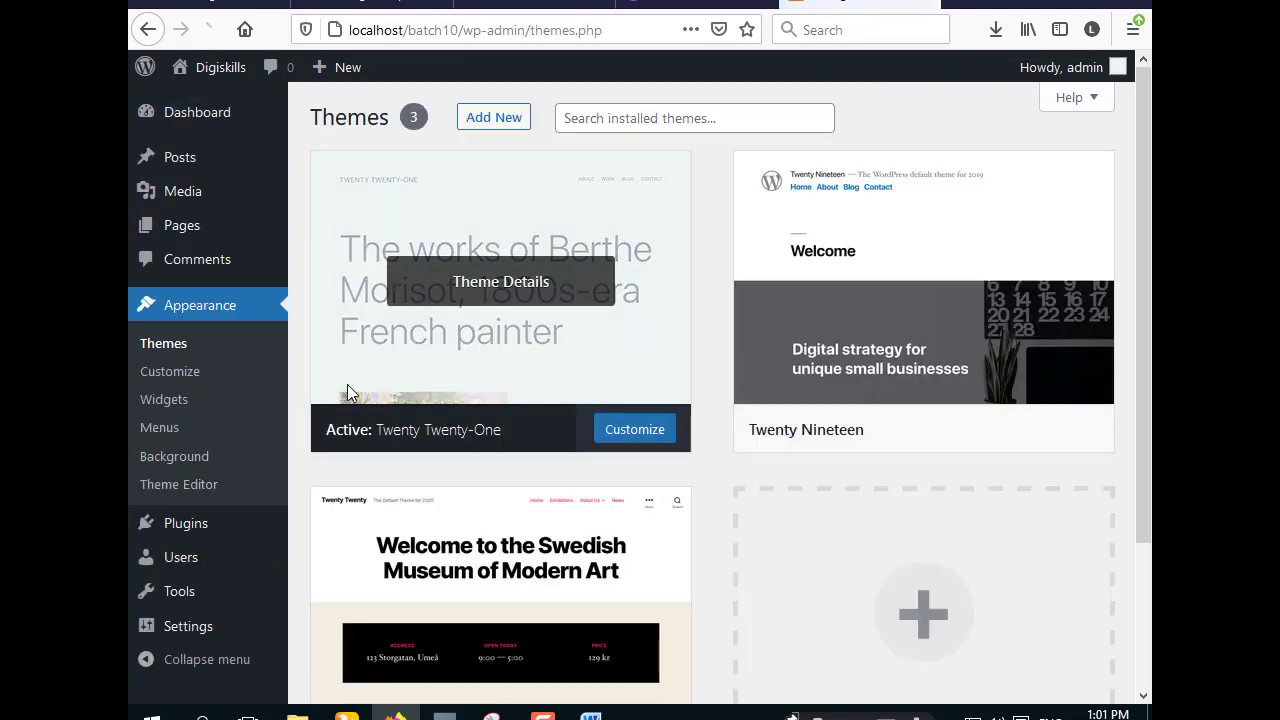
pyautogui.click(486, 118)
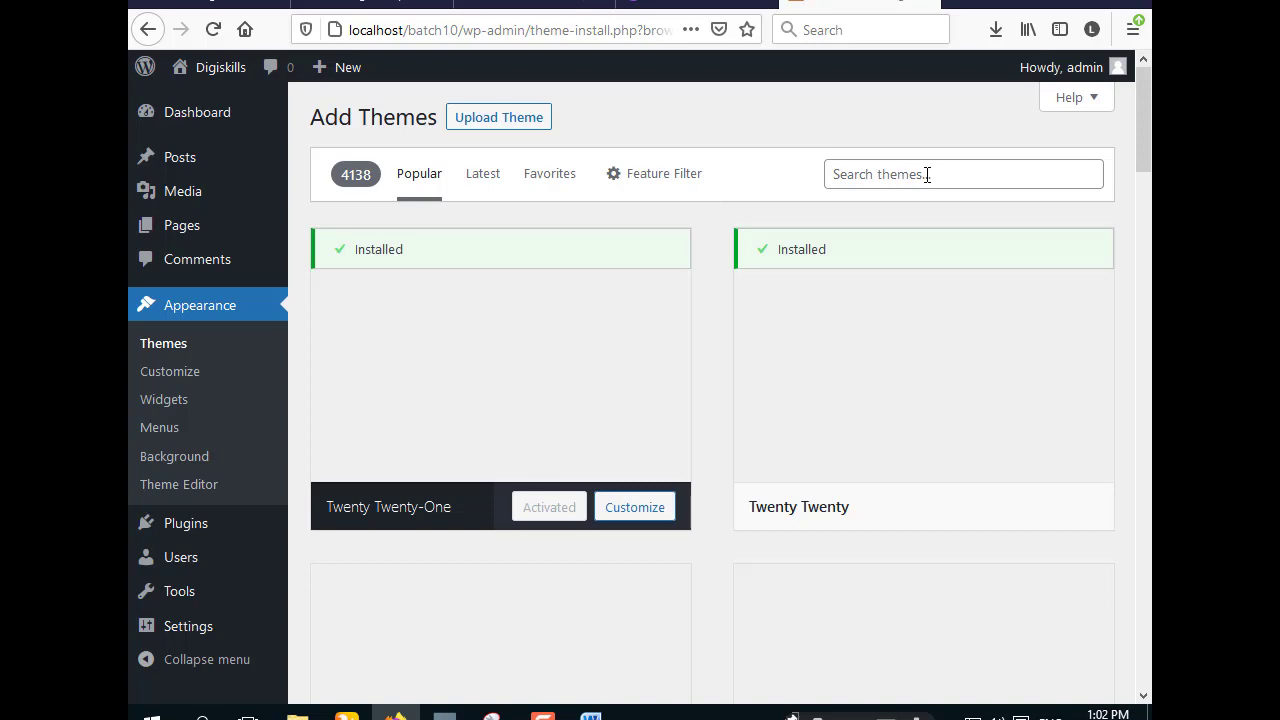
pyautogui.click(514, 119)
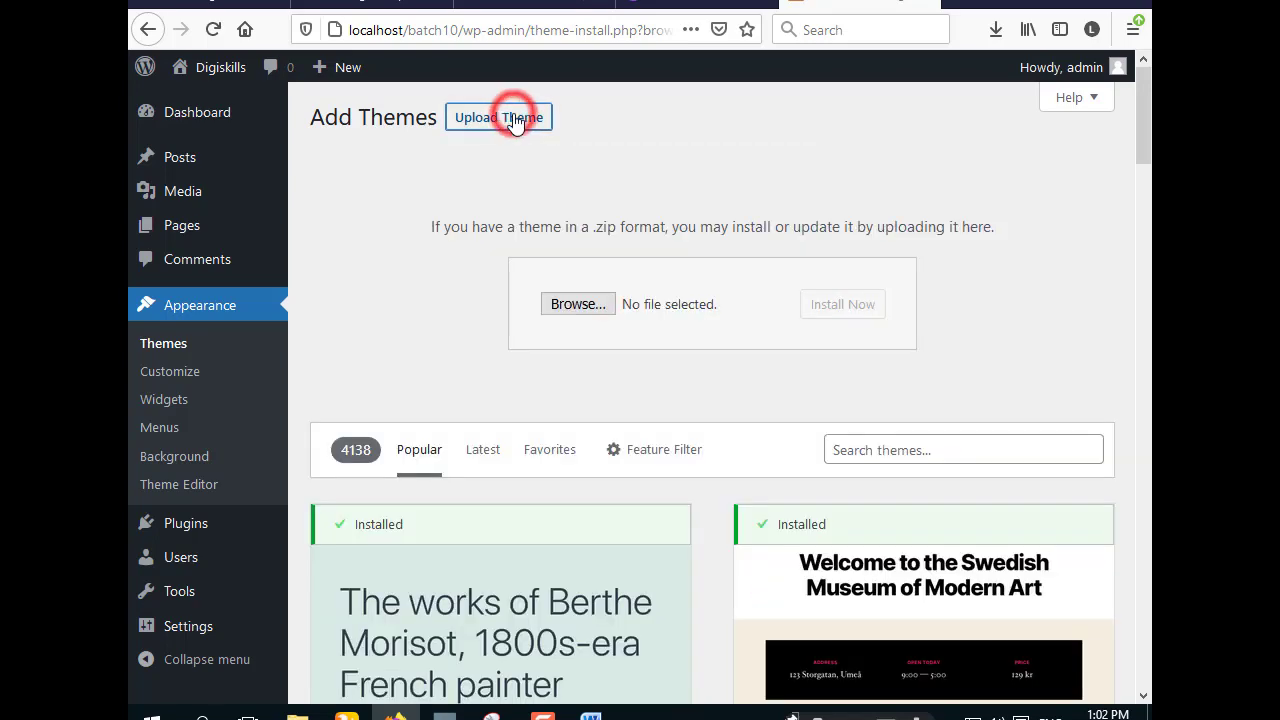
pyautogui.click(578, 307)
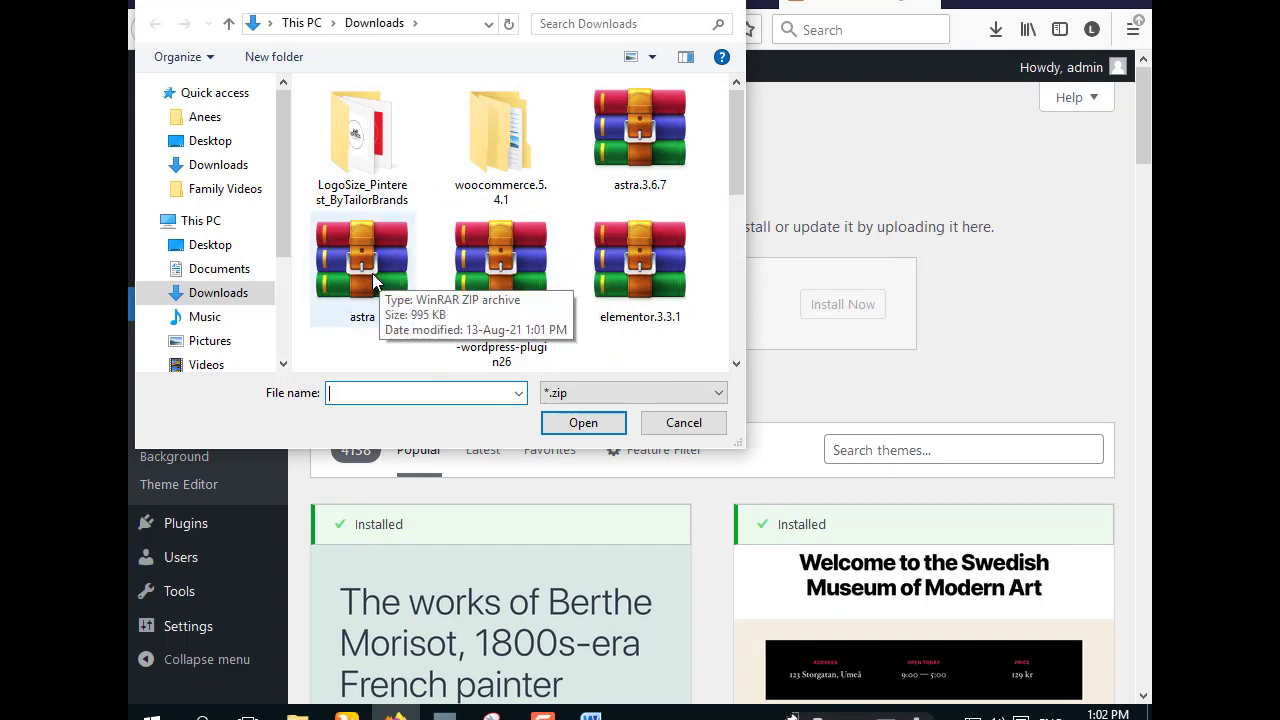
pyautogui.click(372, 273)
pyautogui.click(576, 420)
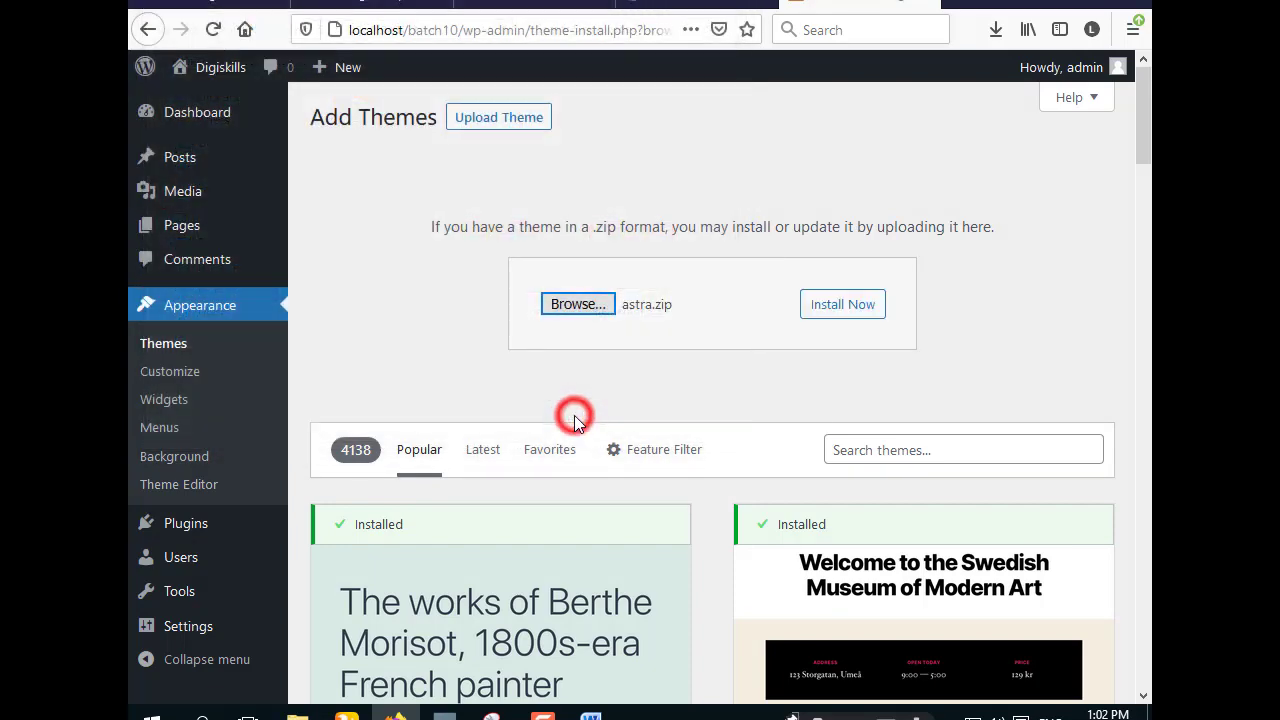
pyautogui.click(845, 304)
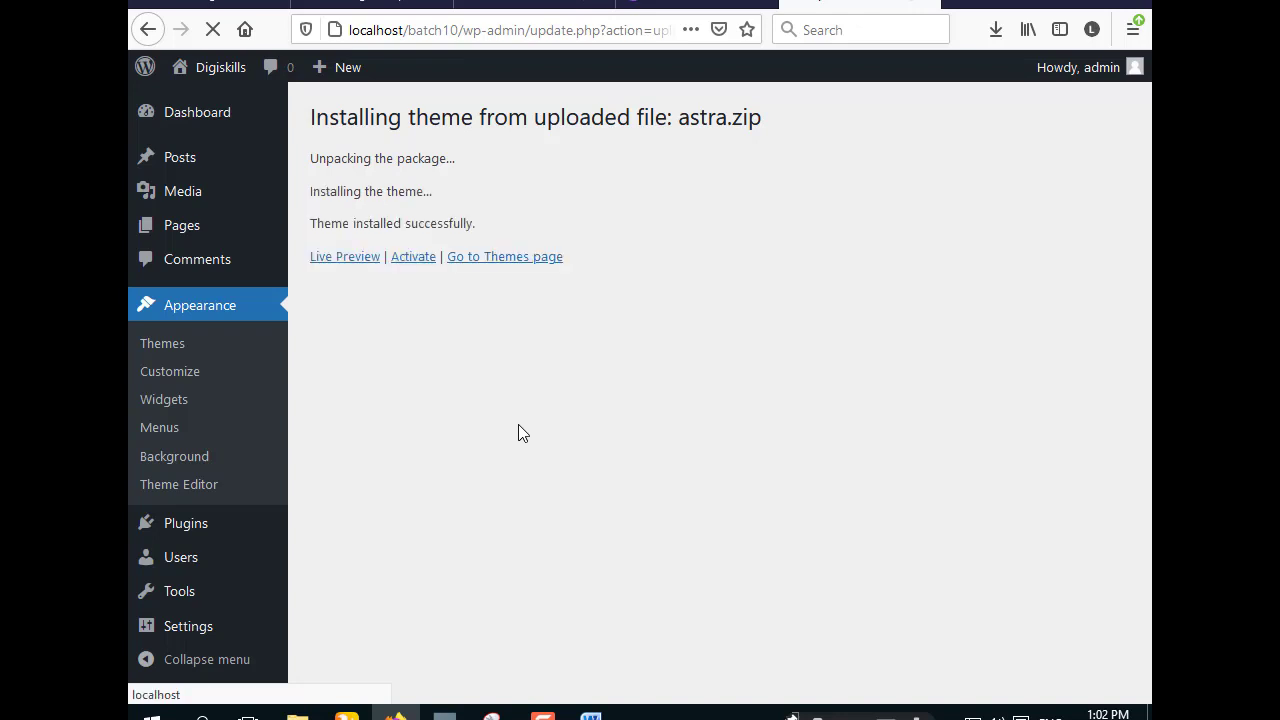
pyautogui.click(411, 262)
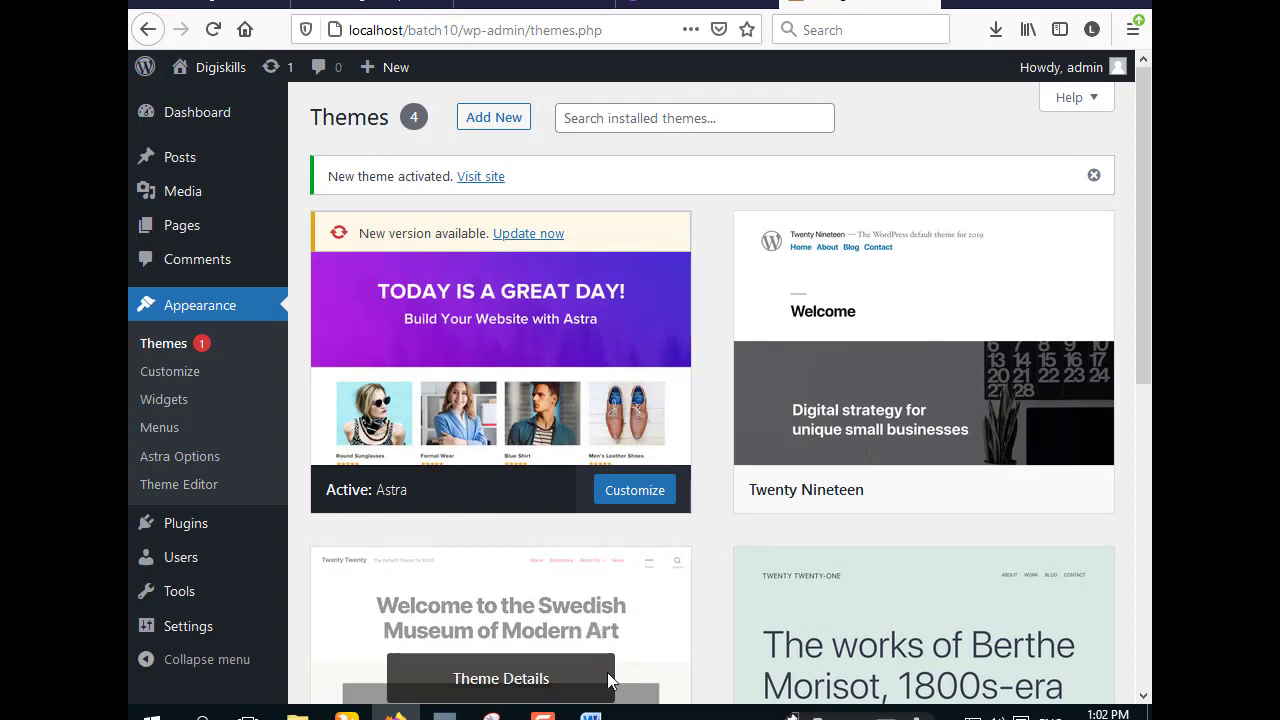
# - Snip the browser's Themes page showing Astra active, copy it, and place the cursor after the Astra task in Word
pyautogui.click(492, 714)
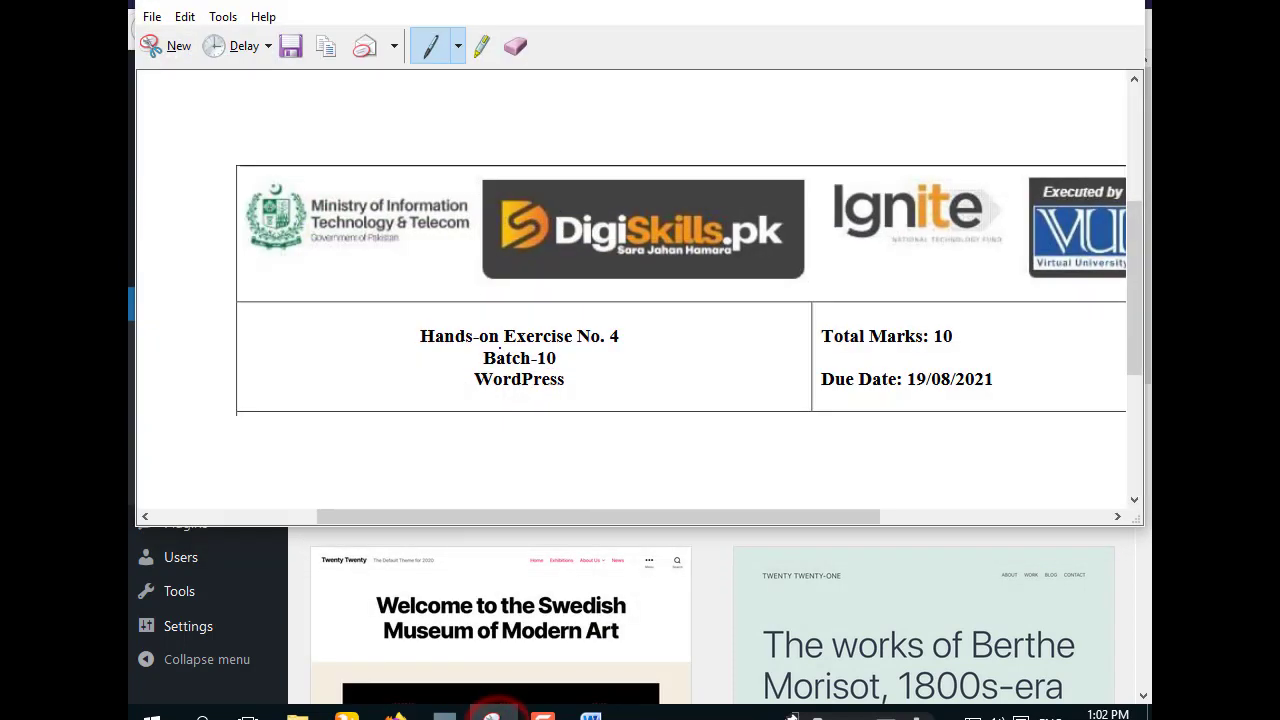
pyautogui.click(176, 50)
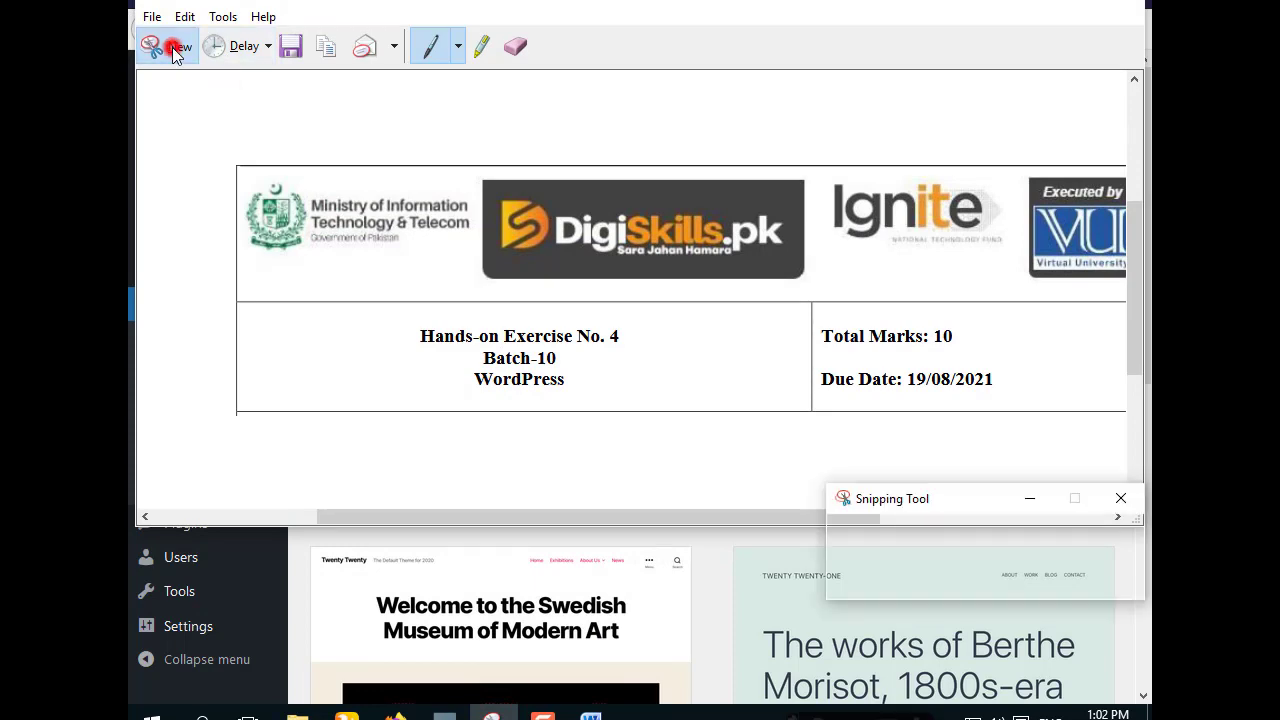
pyautogui.moveTo(130, 2); pyautogui.dragTo(1150, 719)
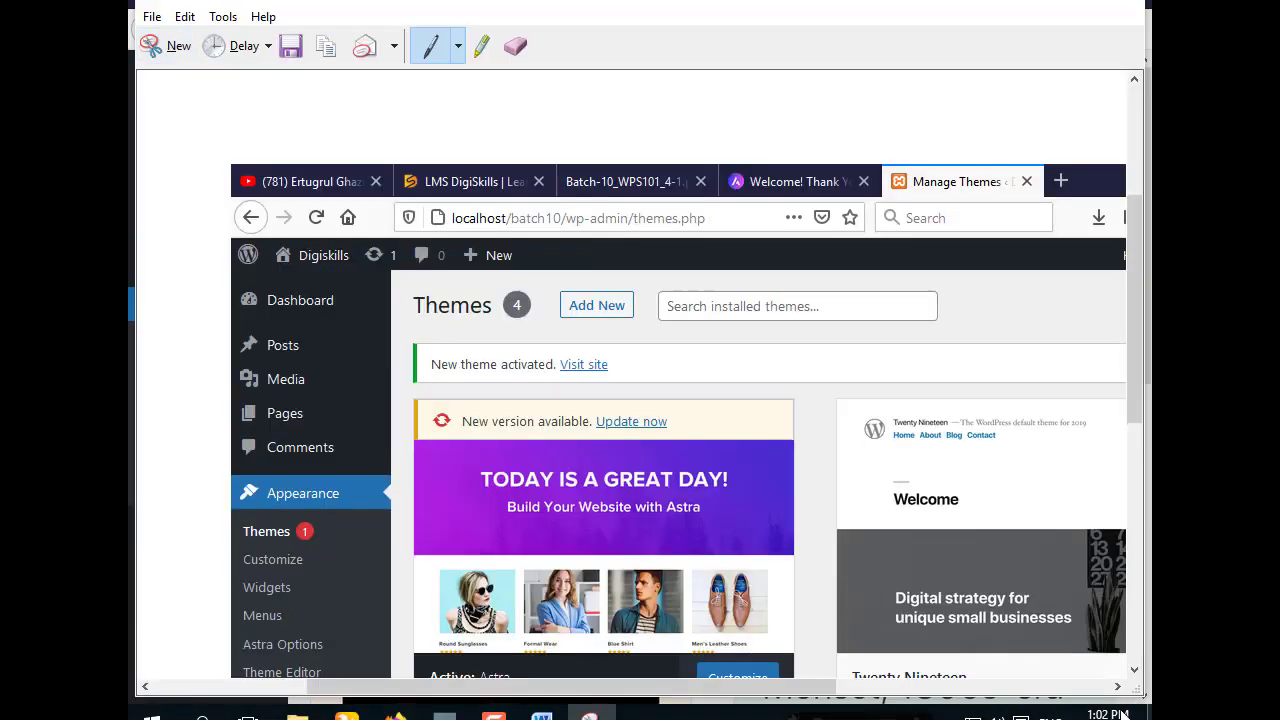
pyautogui.click(322, 48)
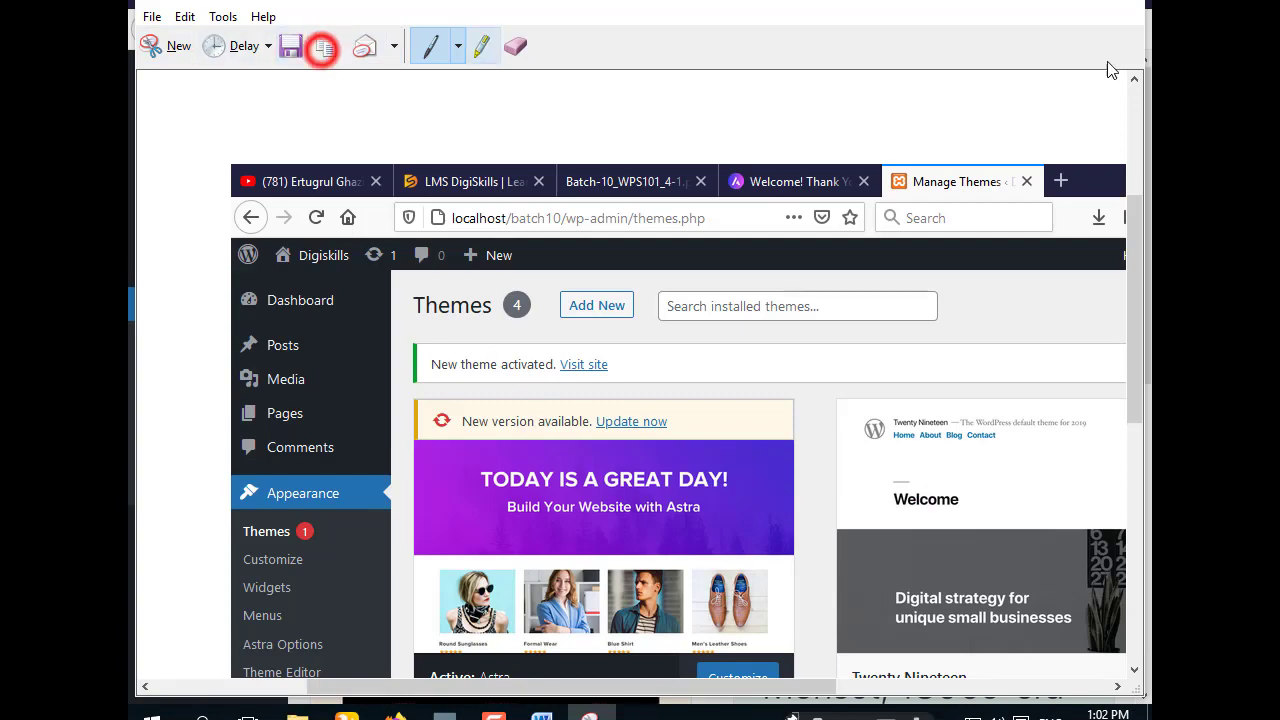
pyautogui.click(1029, 3)
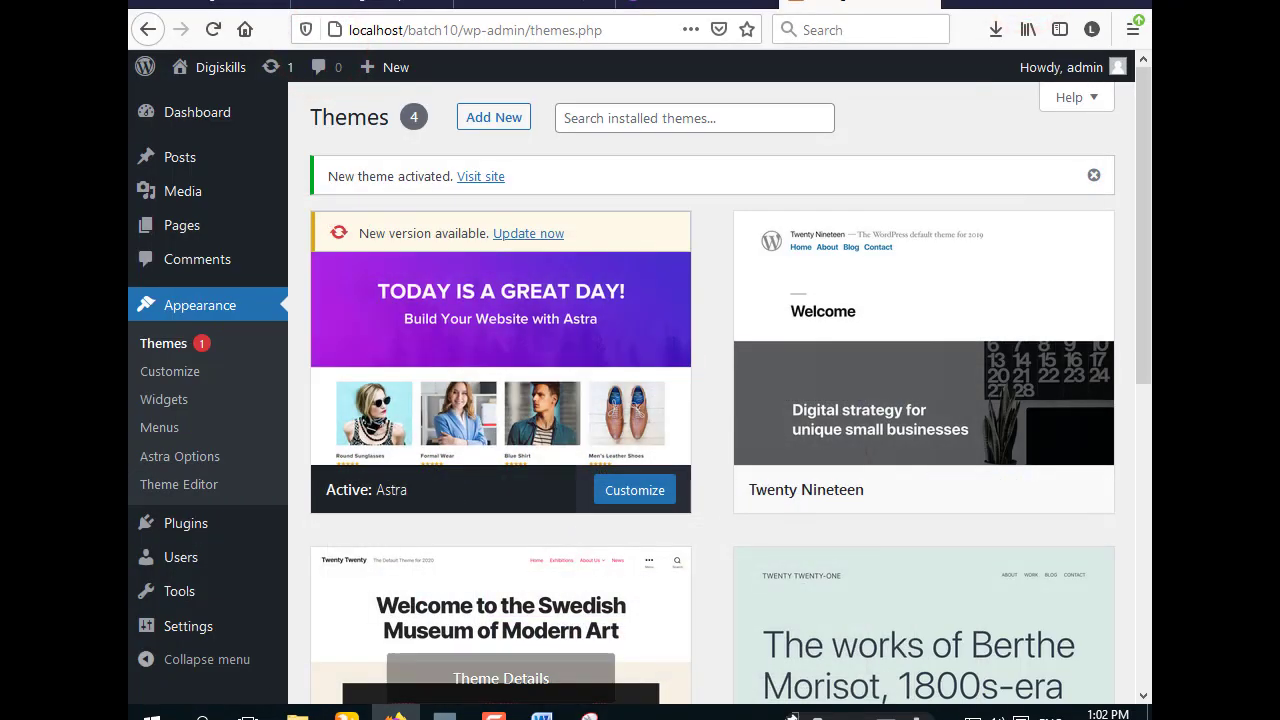
pyautogui.click(541, 713)
pyautogui.click(557, 462)
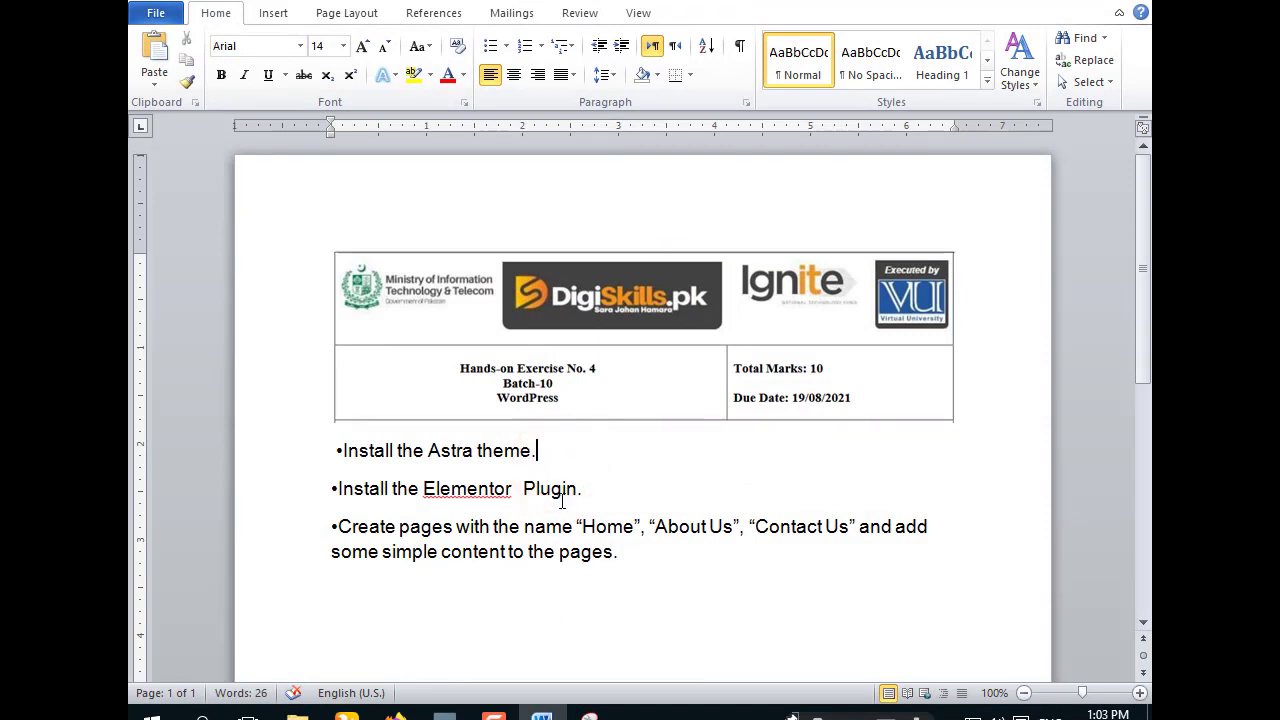
# - Paste the Themes screenshot on a new line below the Astra task and shrink it to about half size
pyautogui.press('Return')
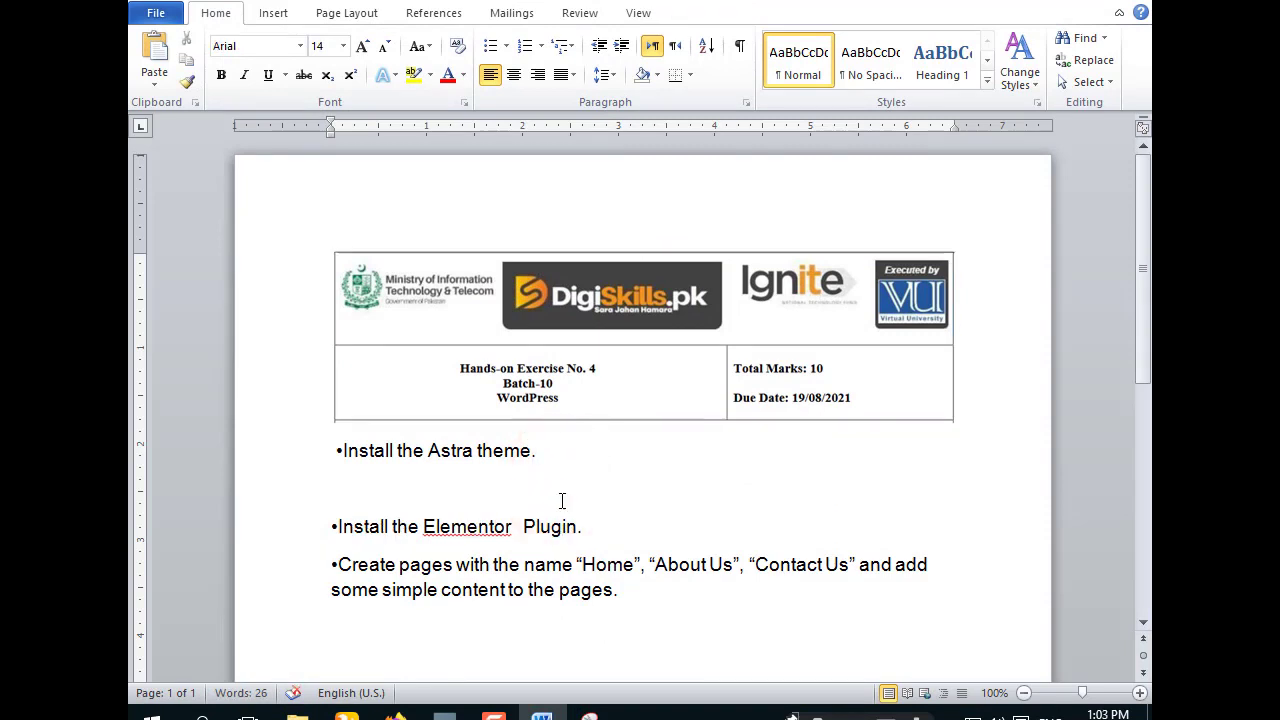
pyautogui.hotkey('ctrl', 'v')
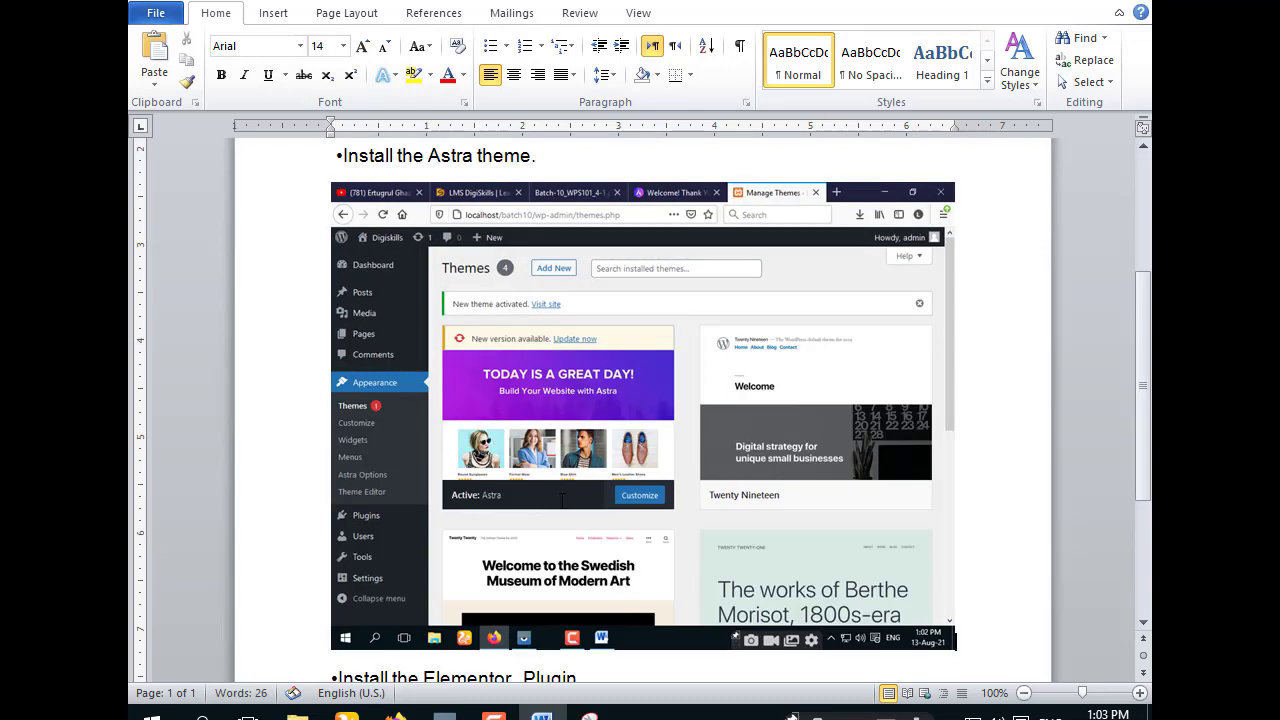
pyautogui.click(729, 424)
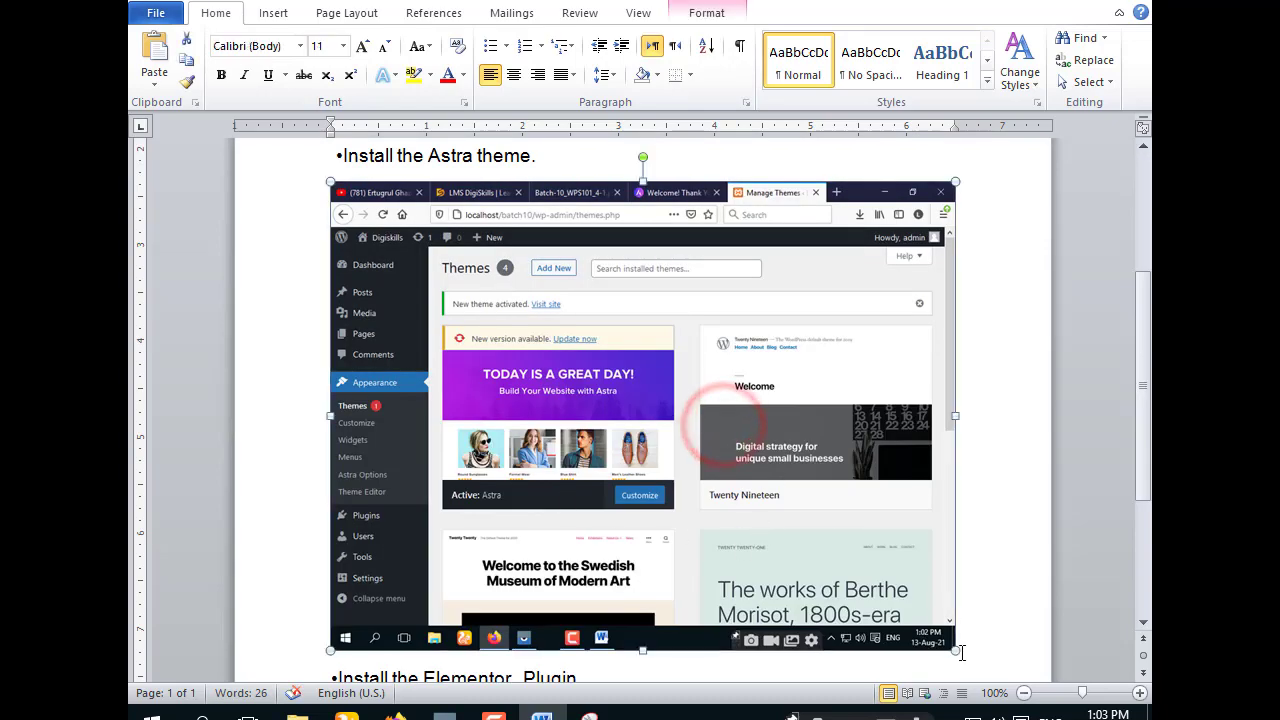
pyautogui.moveTo(953, 651); pyautogui.dragTo(678, 430)
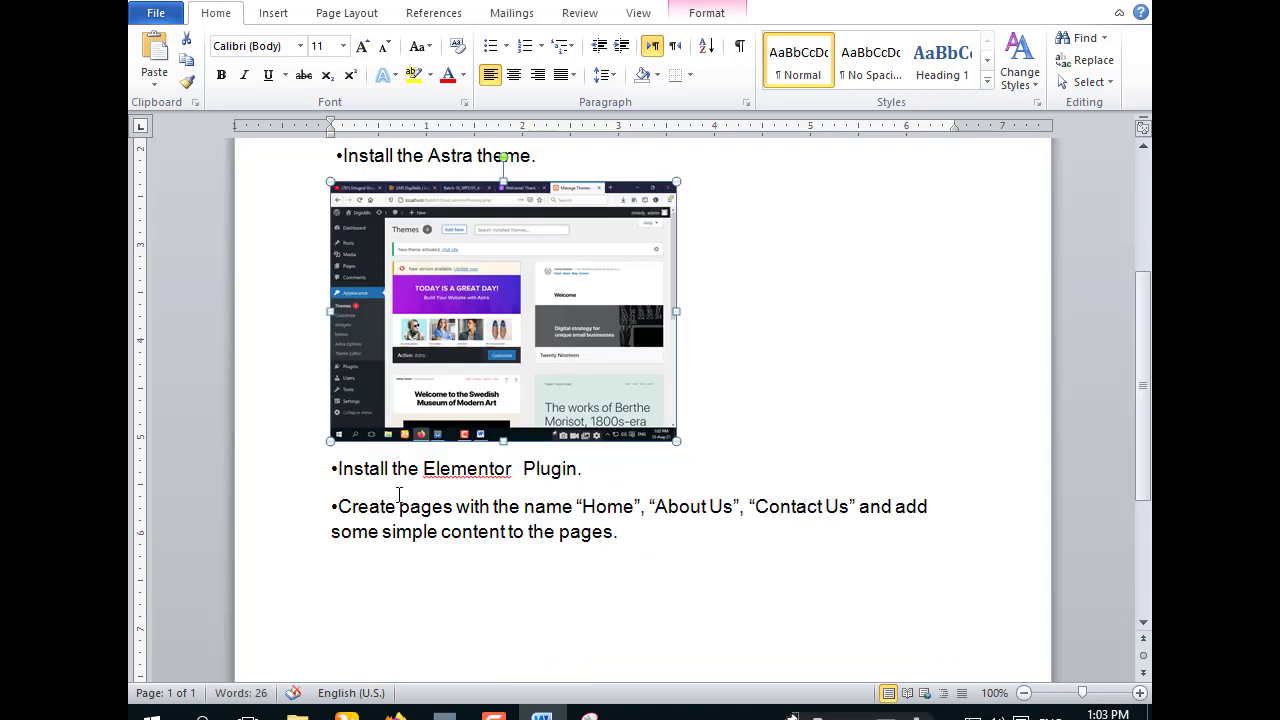
pyautogui.click(1035, 7)
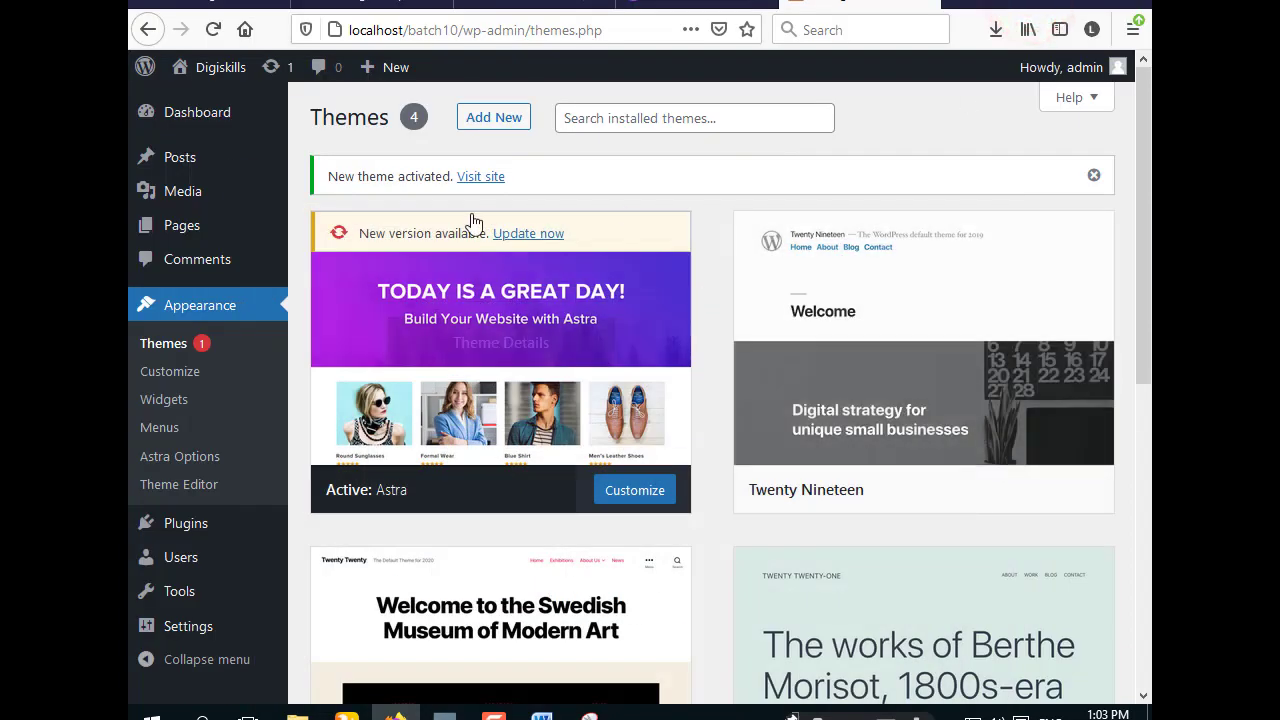
# - Open the PDF's Elementor plugin link in a new tab and close the Astra thank-you tab
pyautogui.click(515, 6)
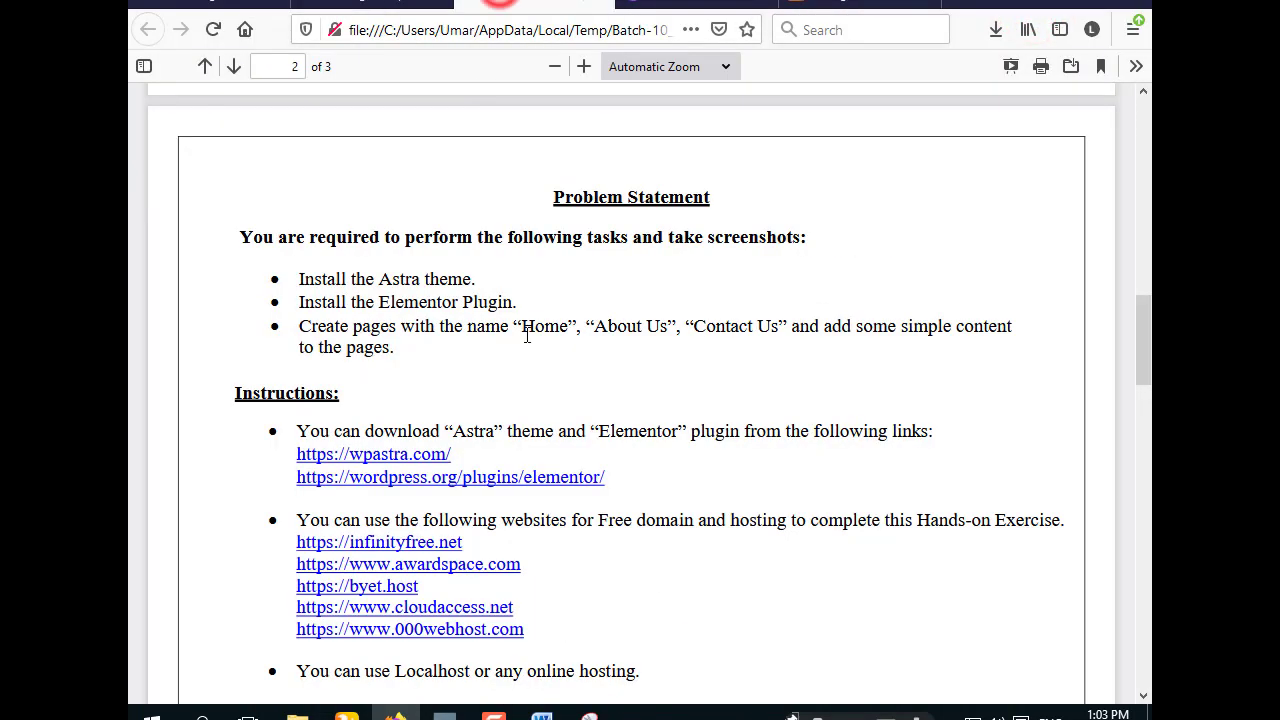
pyautogui.scroll(-3, 525, 378)
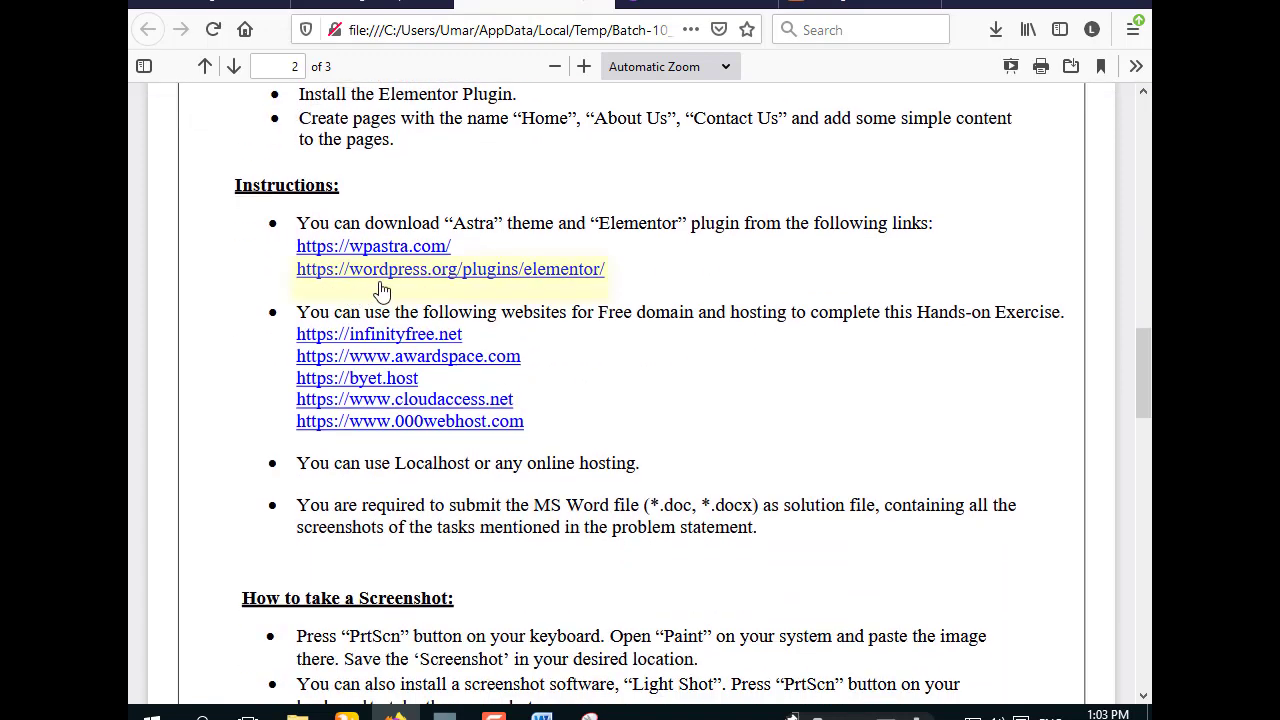
pyautogui.rightClick(502, 283)
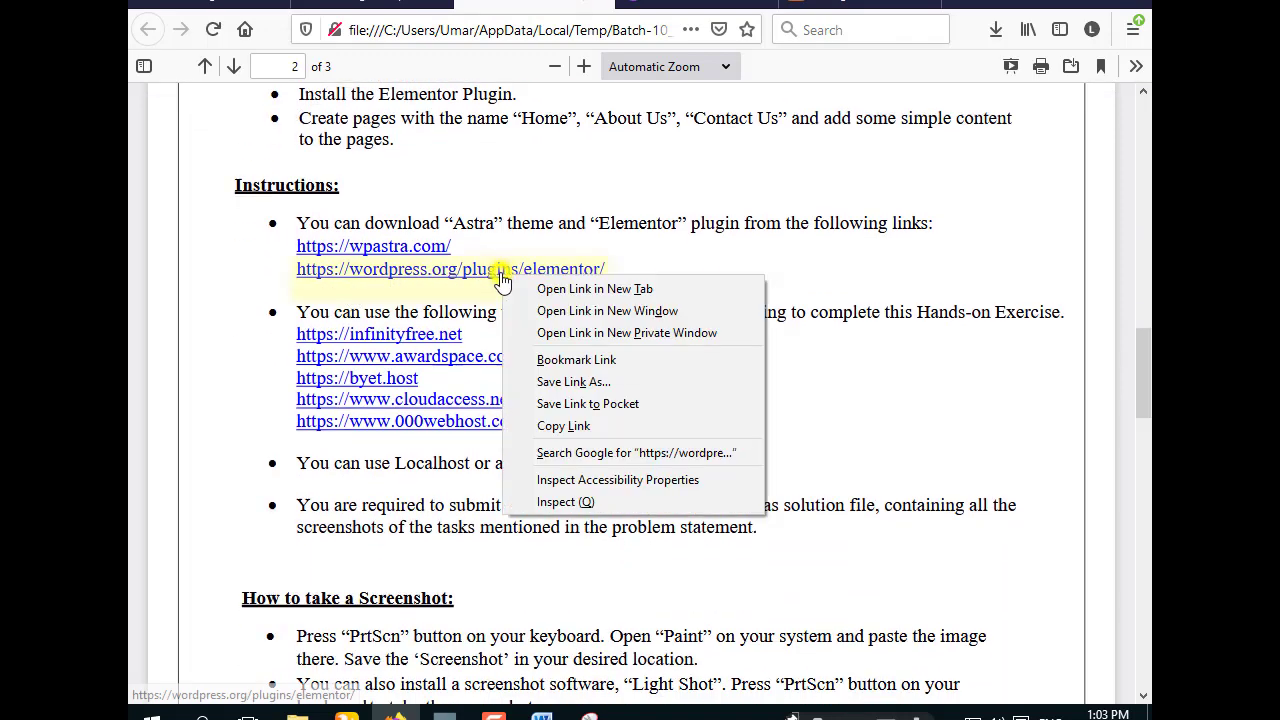
pyautogui.click(600, 287)
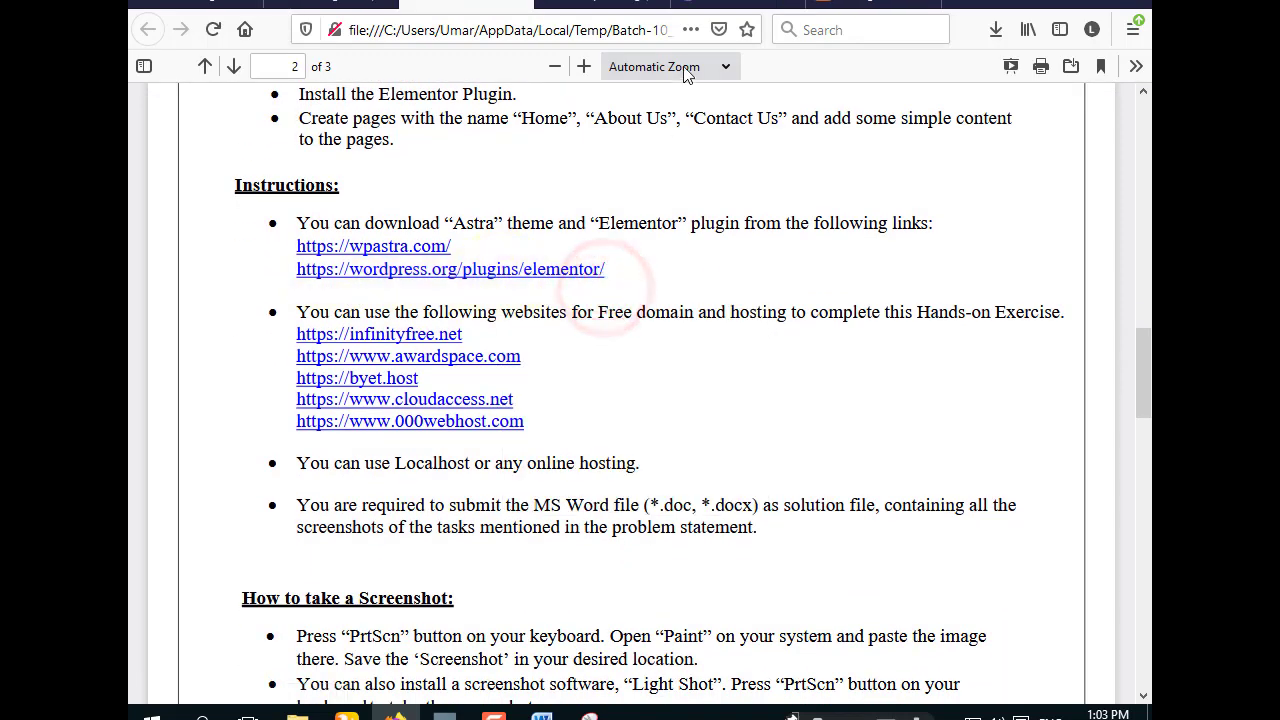
pyautogui.click(748, 3)
pyautogui.click(785, 4)
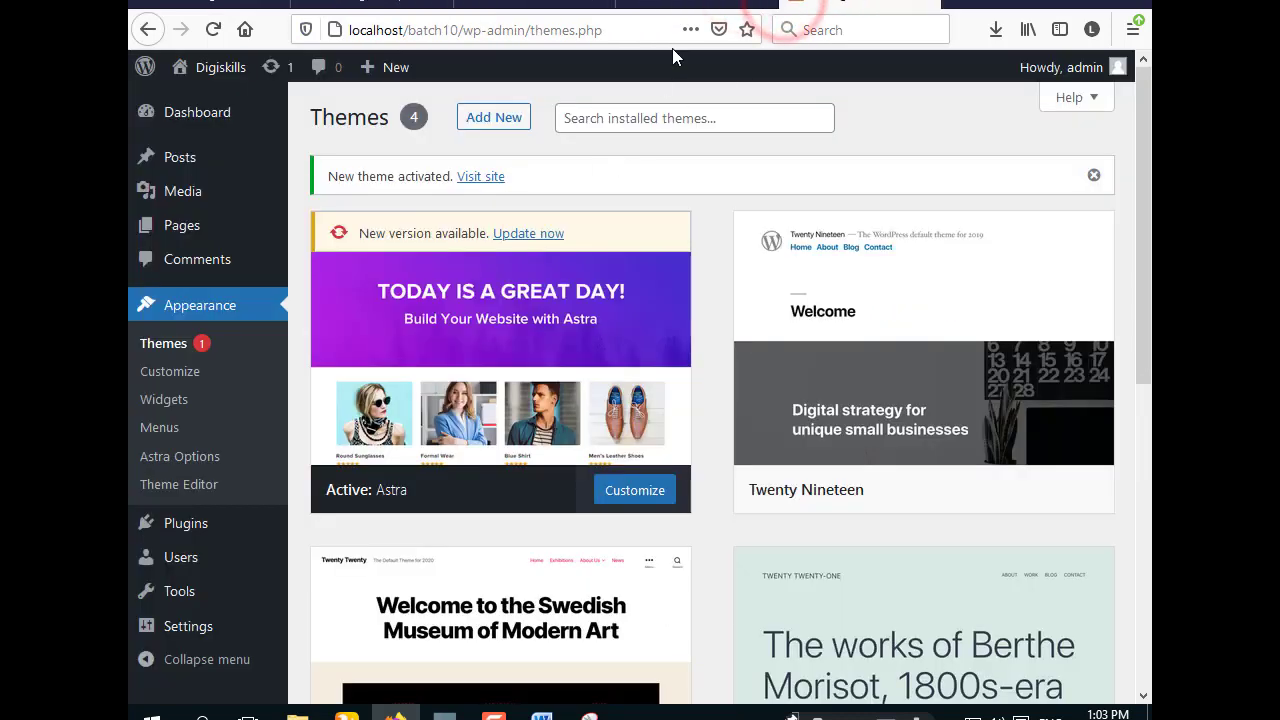
# - Download the Elementor Website Builder 3.3.1 plugin zip from WordPress.org, then return to the Themes page
pyautogui.click(674, 5)
pyautogui.scroll(-4, 690, 535)
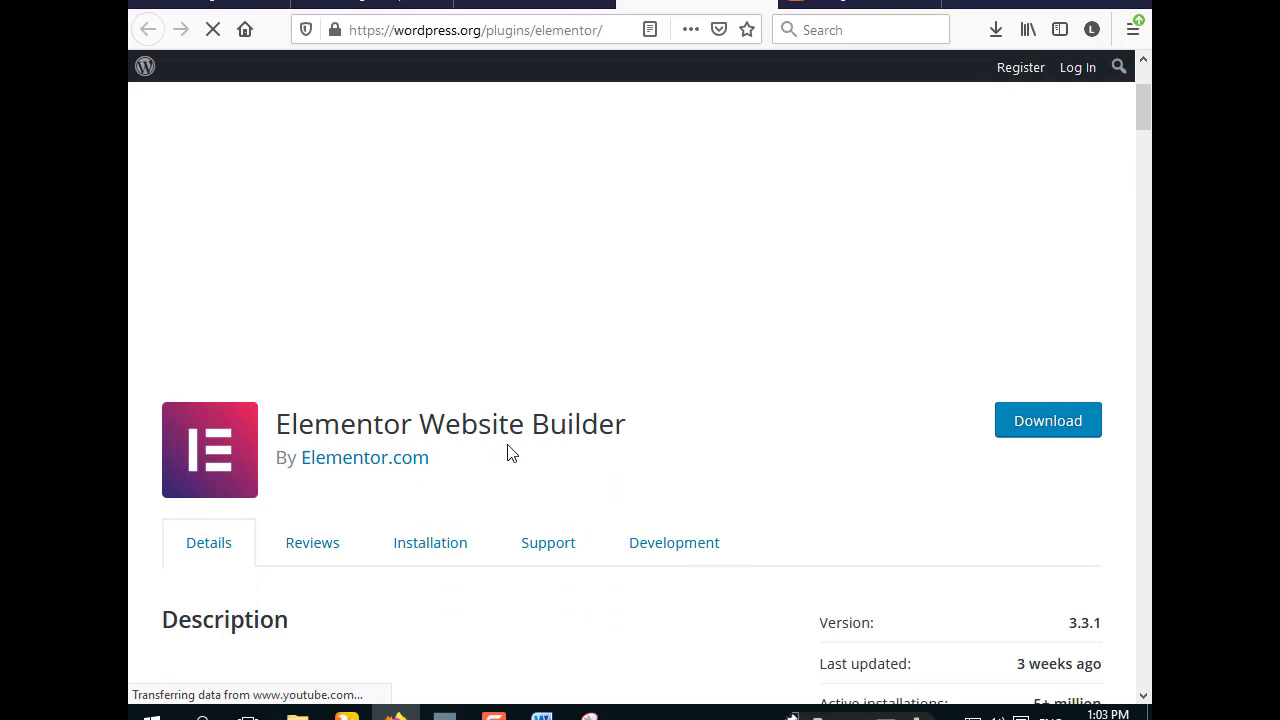
pyautogui.click(1048, 422)
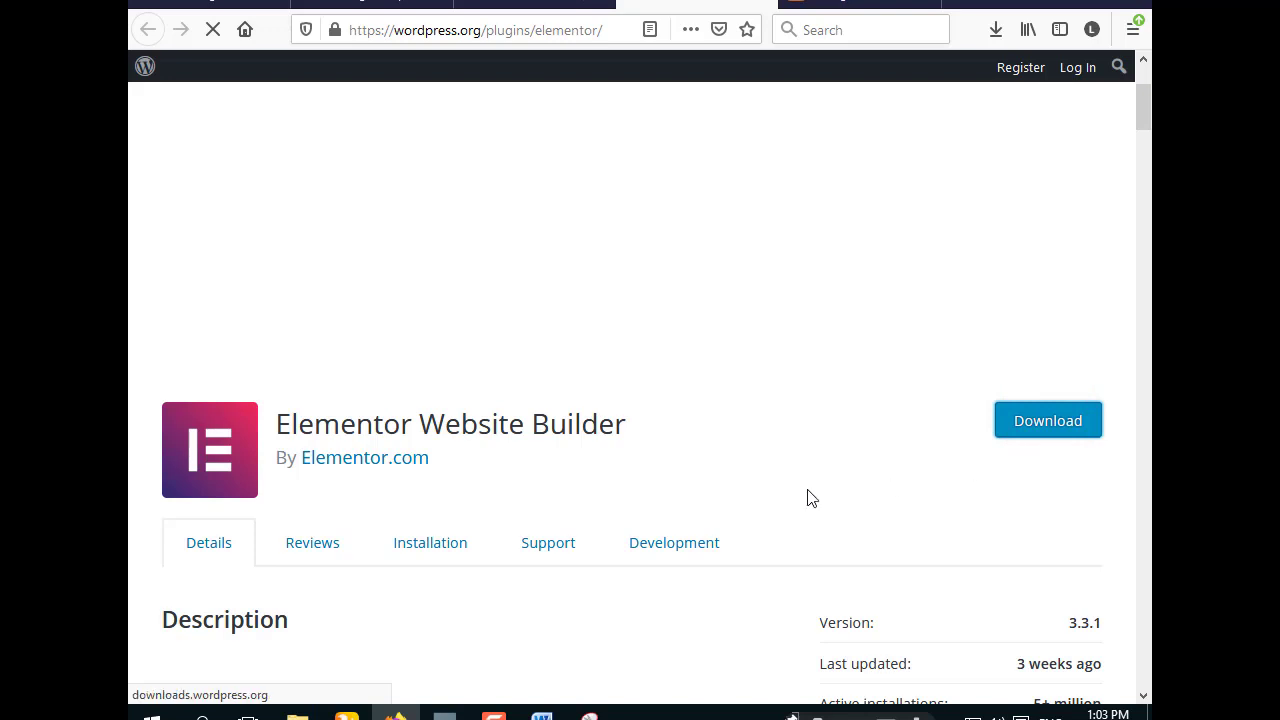
pyautogui.click(425, 249)
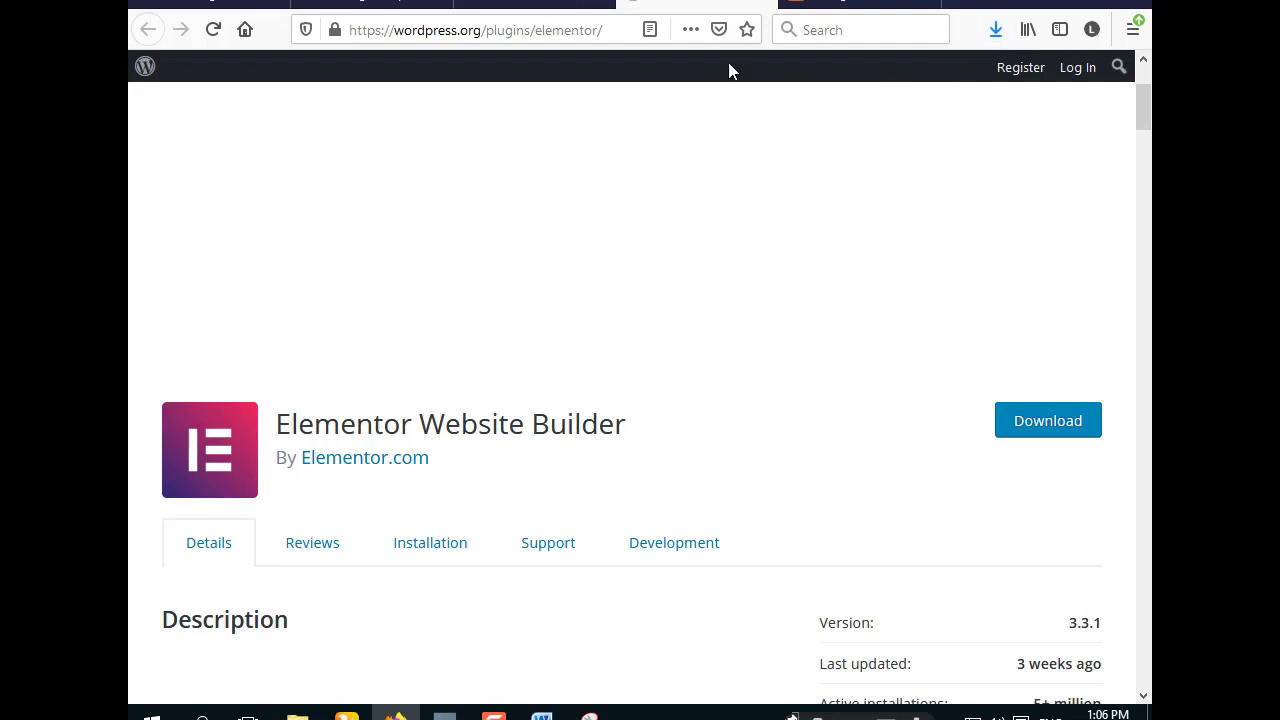
pyautogui.click(848, 3)
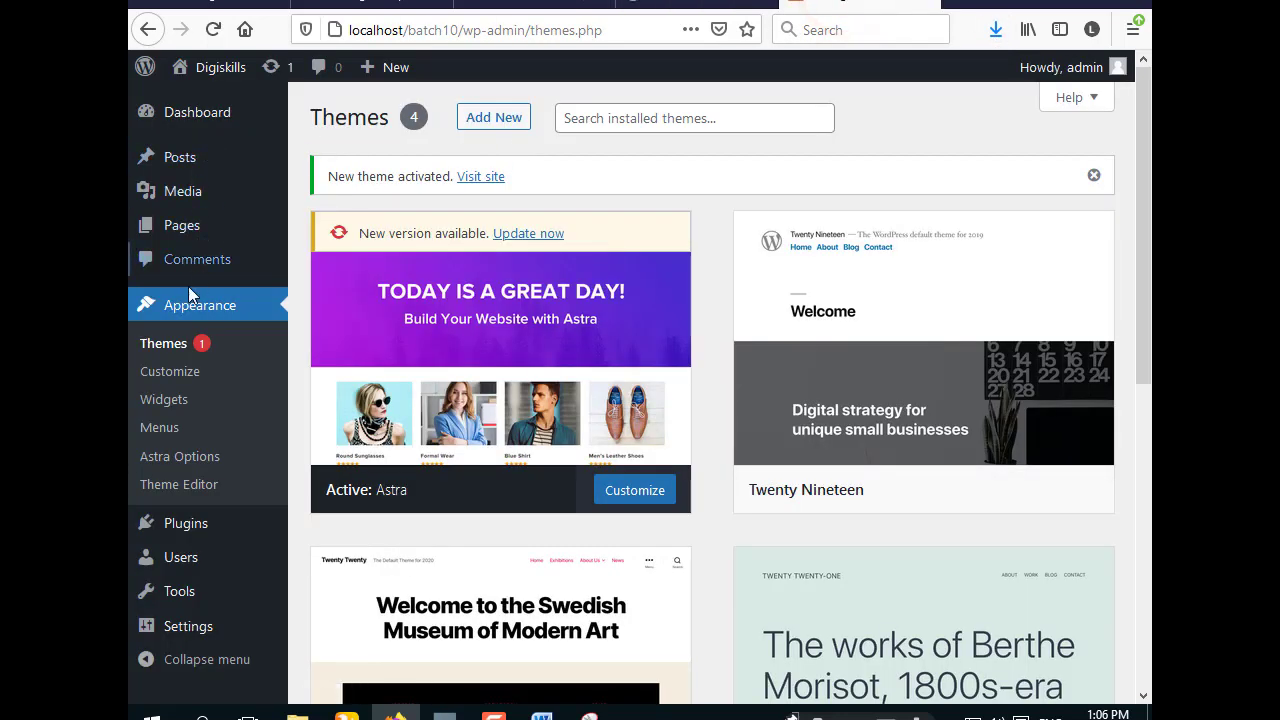
# - Upload and install the Elementor plugin from elementor.3.3.1(1).zip via Plugins > Add New
pyautogui.moveTo(186, 540)
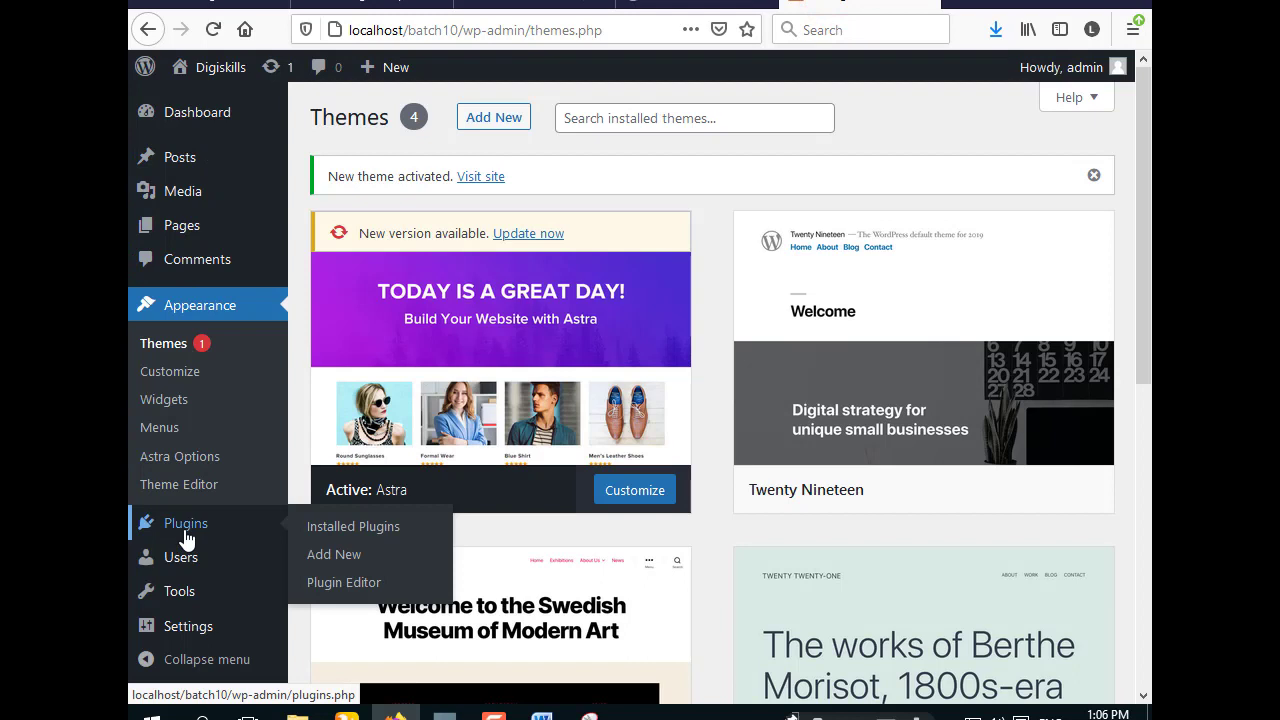
pyautogui.click(350, 556)
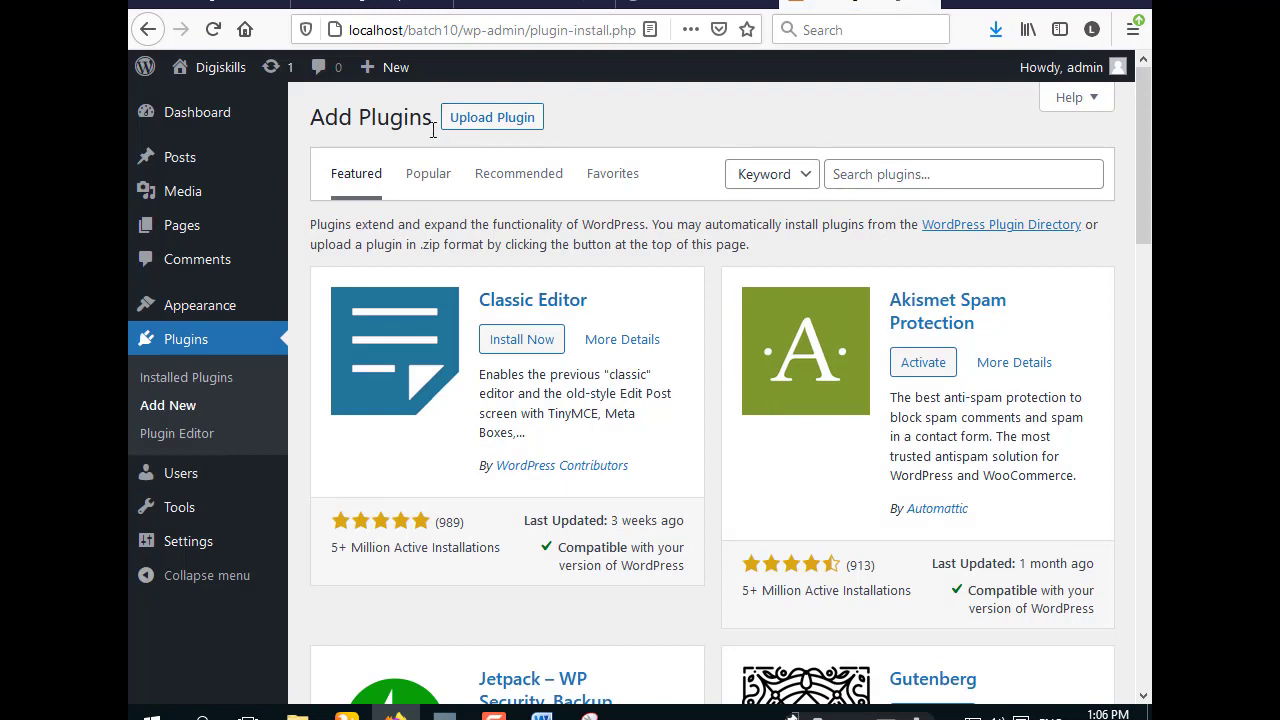
pyautogui.click(498, 122)
pyautogui.click(576, 303)
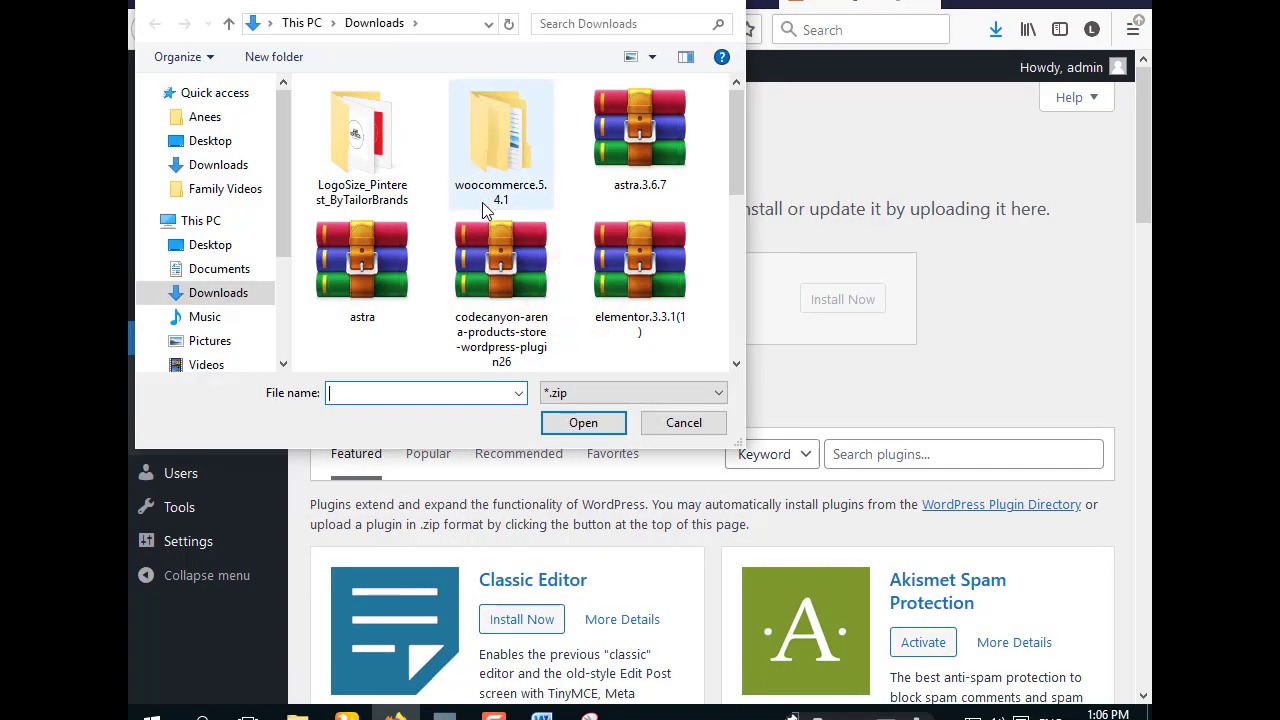
pyautogui.scroll(-5, 495, 240)
pyautogui.scroll(3, 497, 245)
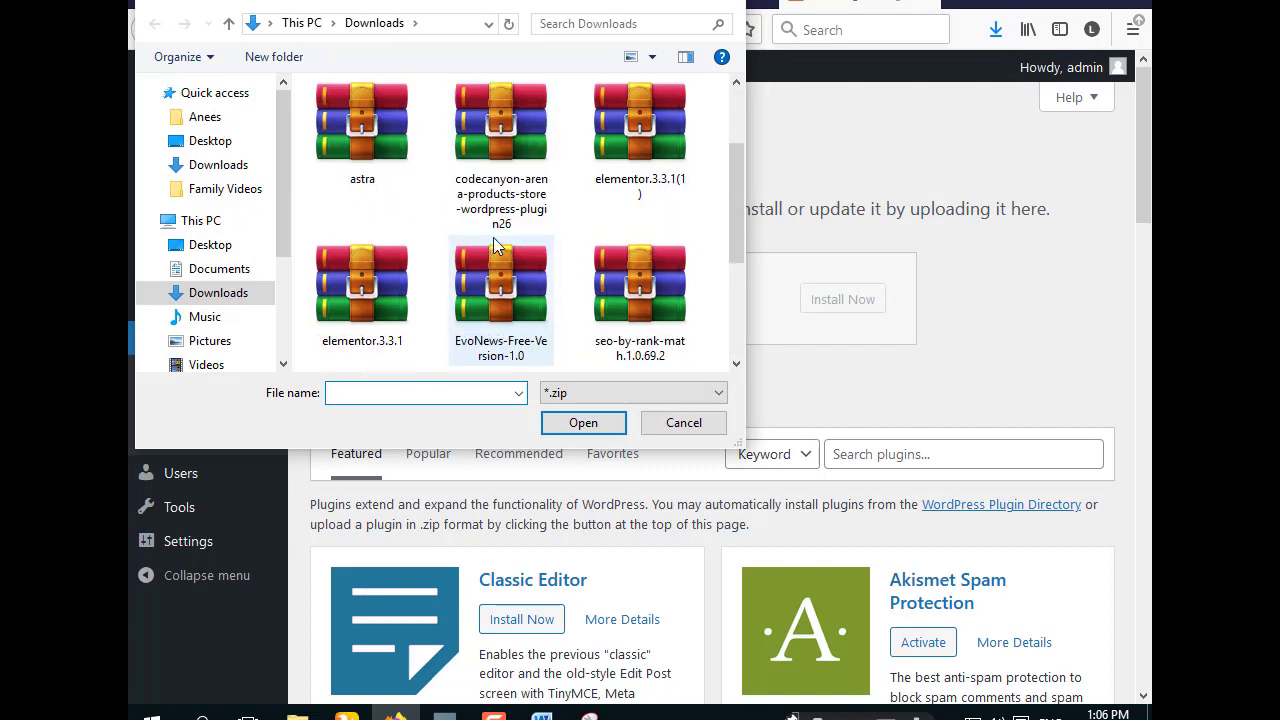
pyautogui.click(655, 165)
pyautogui.click(581, 420)
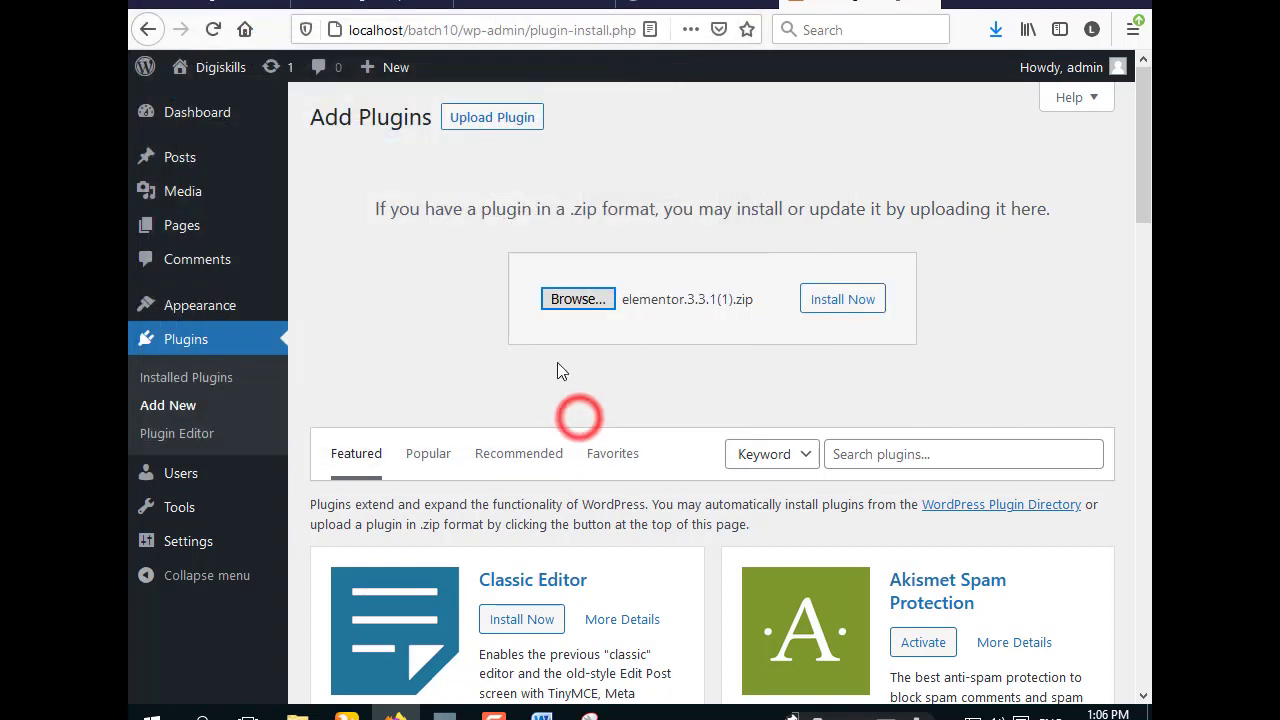
pyautogui.click(842, 306)
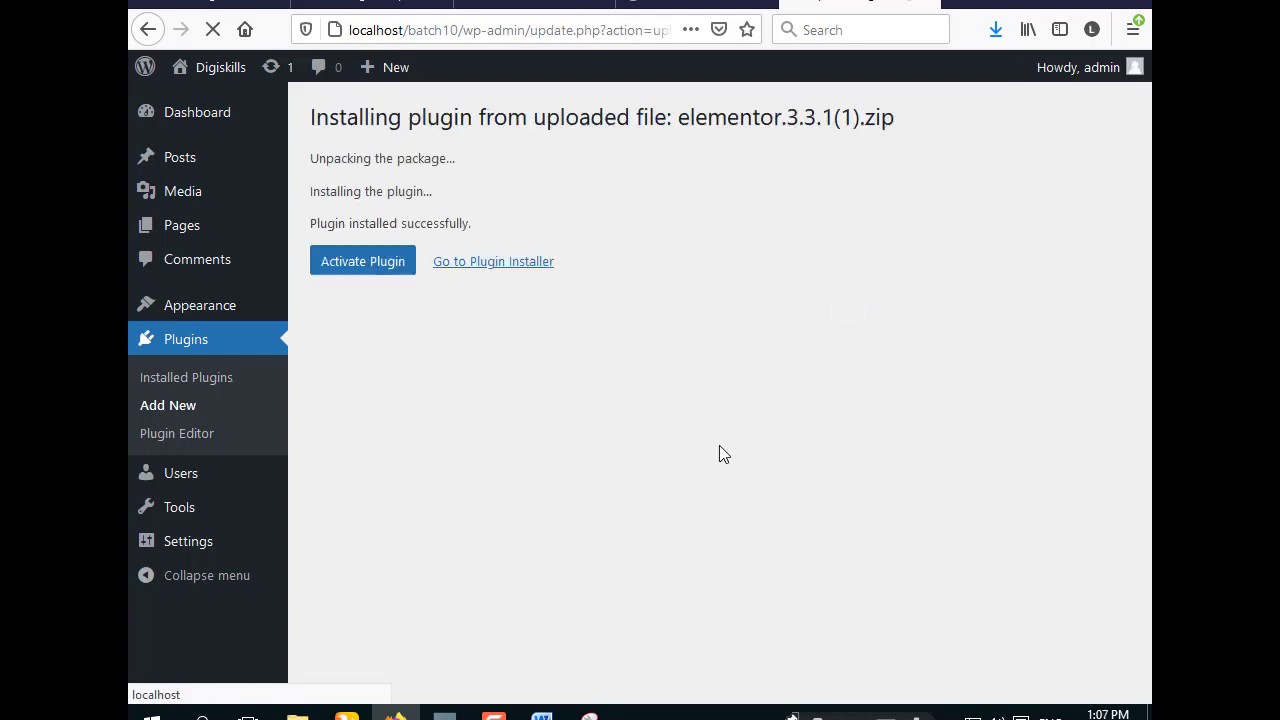
# - Activate the newly installed Elementor 3.3.1 plugin
pyautogui.click(354, 266)
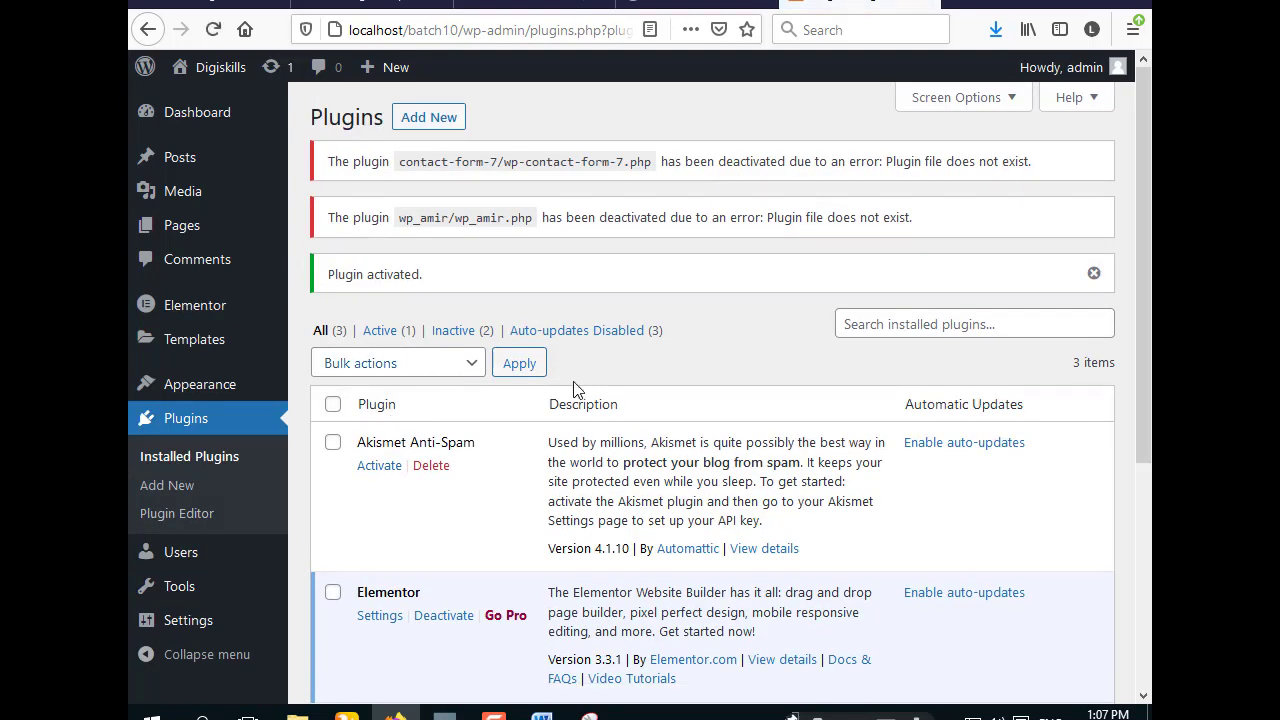
pyautogui.scroll(-3, 580, 395)
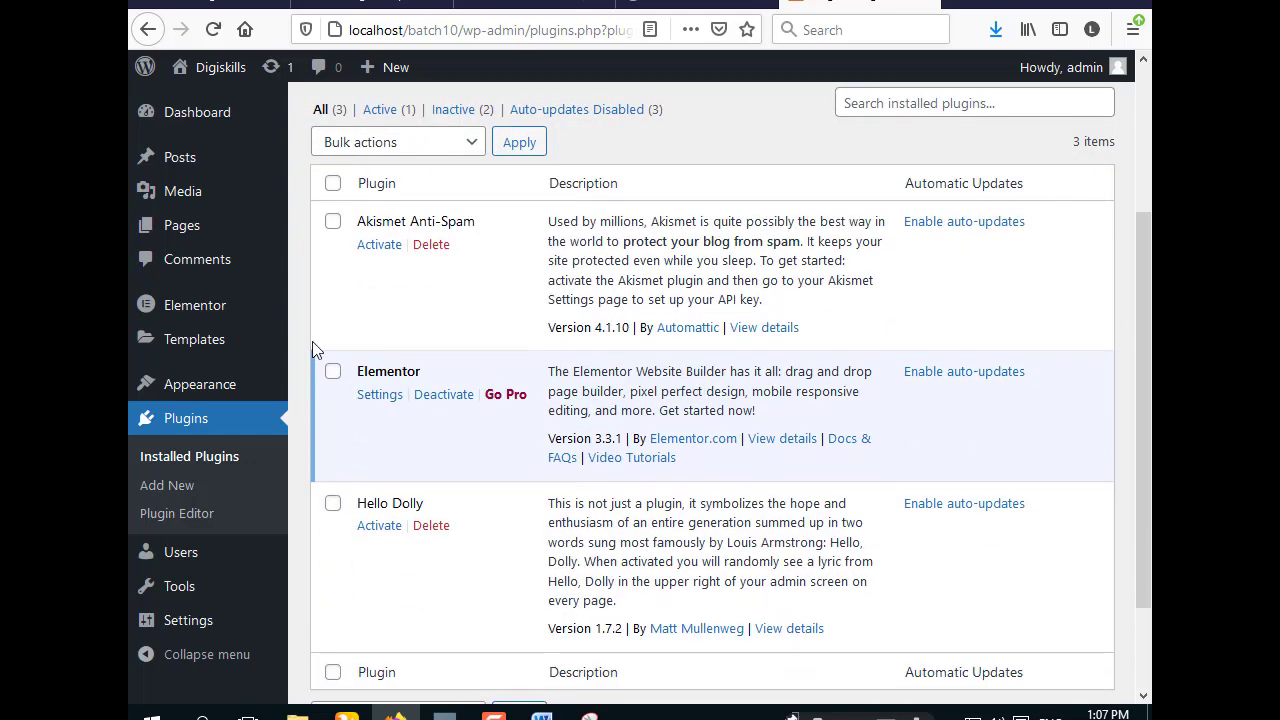
pyautogui.click(590, 716)
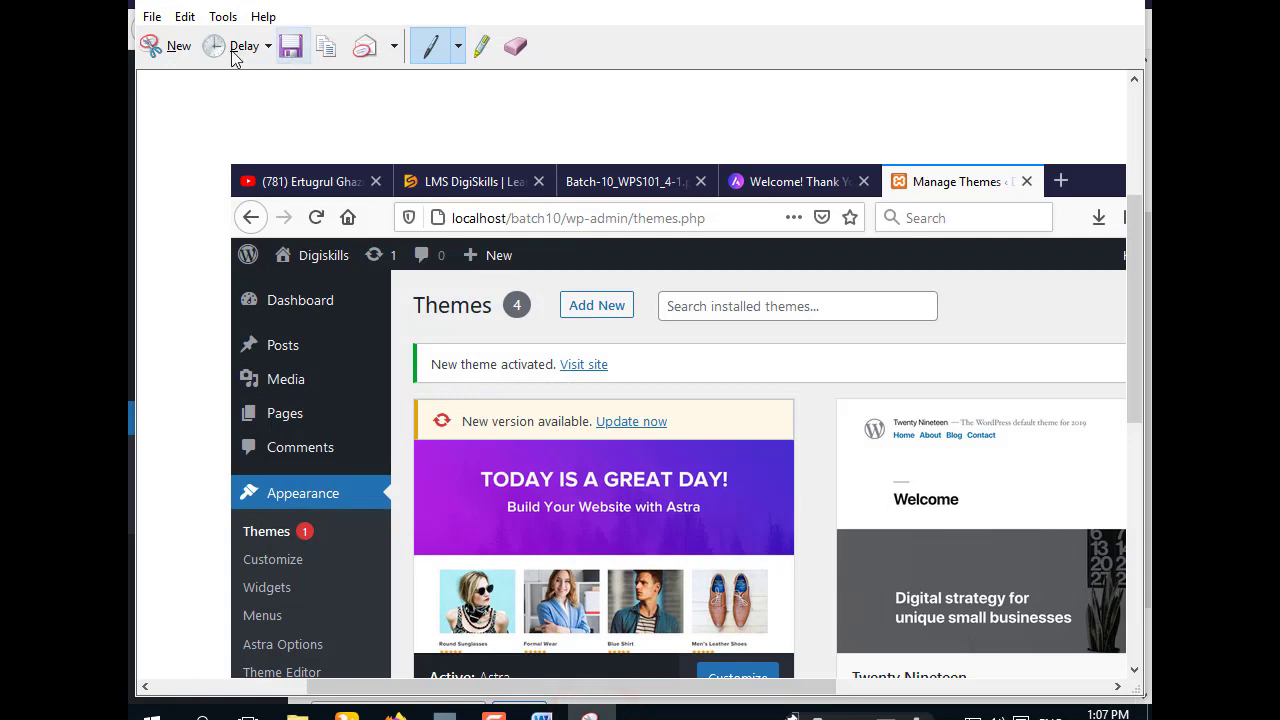
# - Snip and copy the Elementor row of the Plugins list, then discard that snip
pyautogui.click(178, 45)
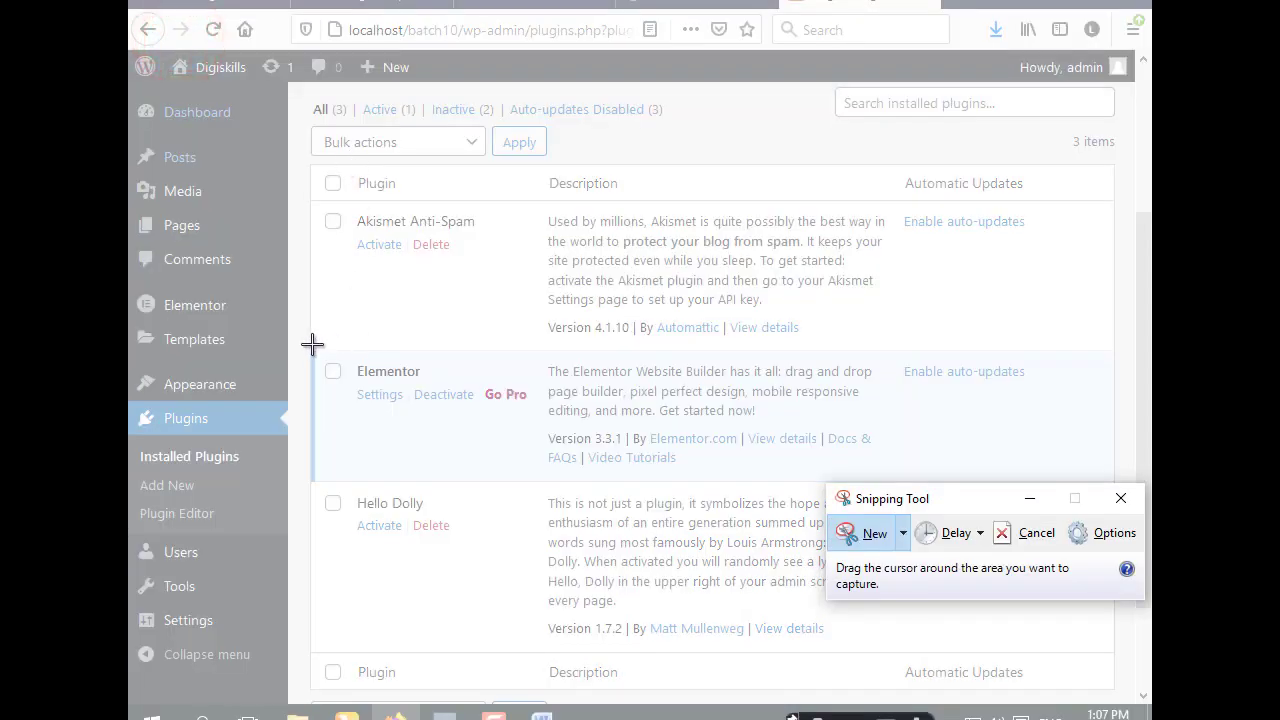
pyautogui.moveTo(312, 348); pyautogui.dragTo(1125, 481)
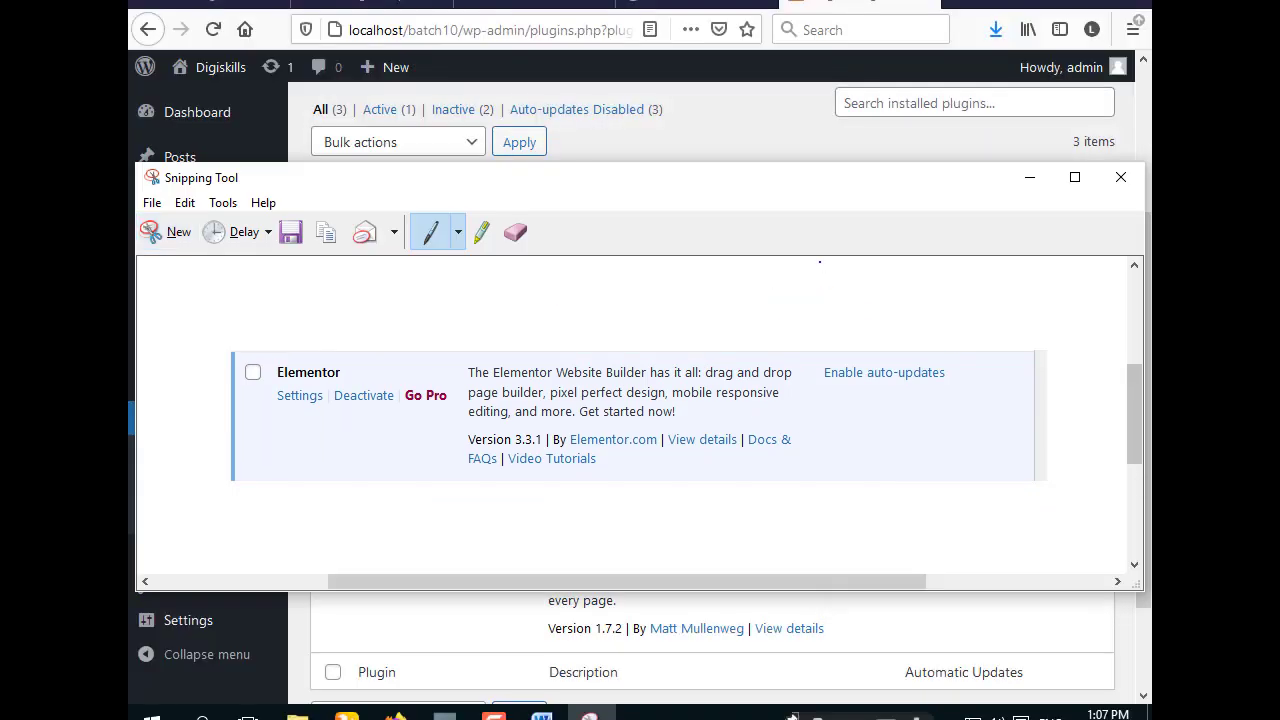
pyautogui.click(327, 233)
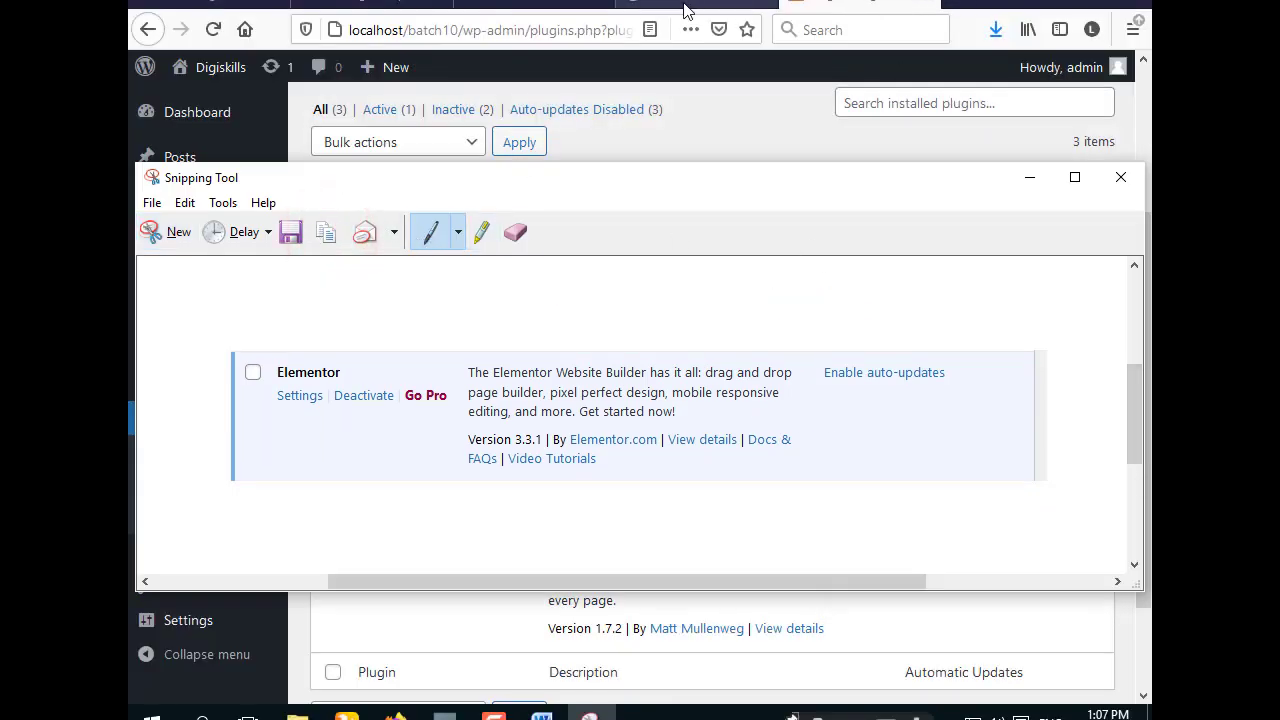
pyautogui.click(1127, 181)
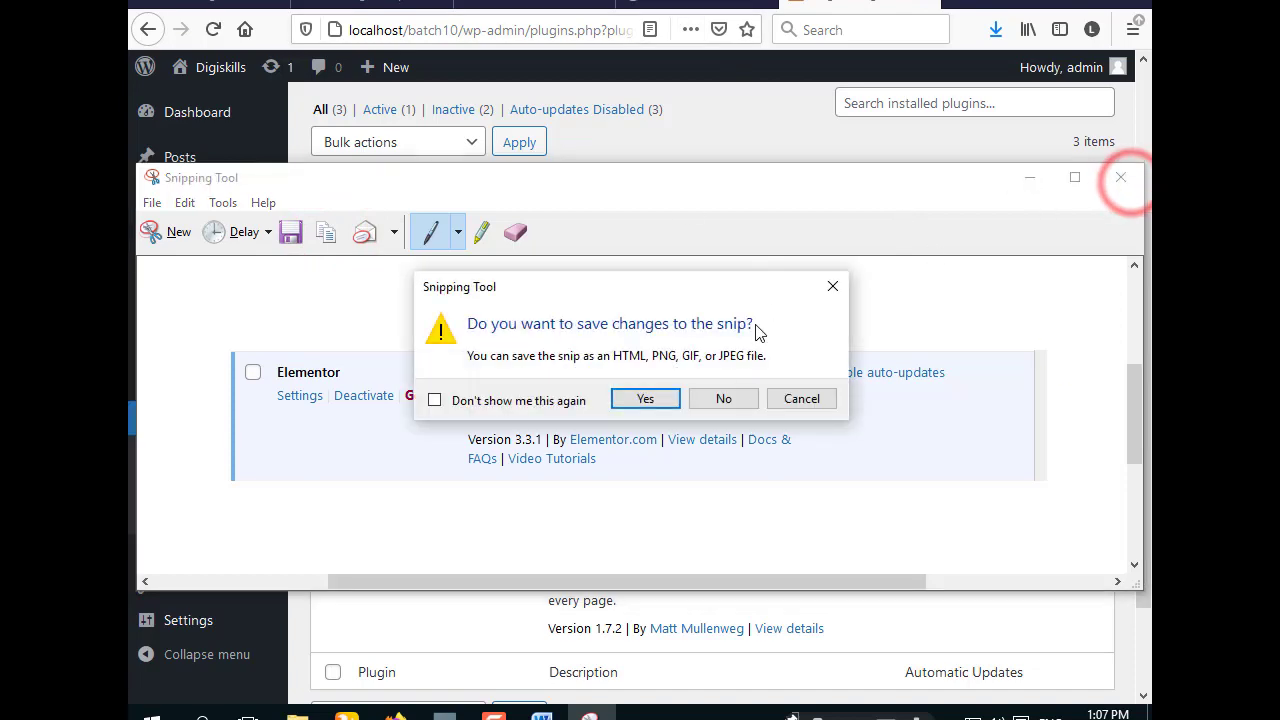
pyautogui.click(834, 290)
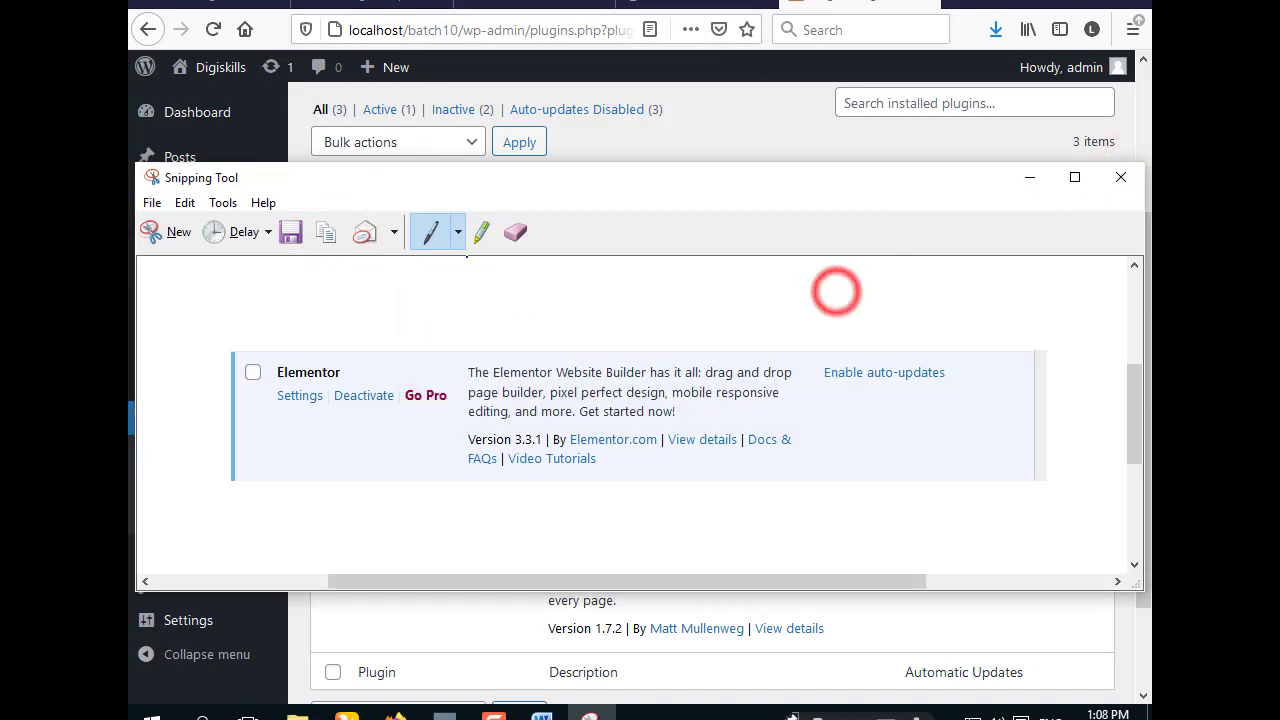
# - Snip and copy the whole browser window showing the Installed Plugins page with Elementor active
pyautogui.click(180, 234)
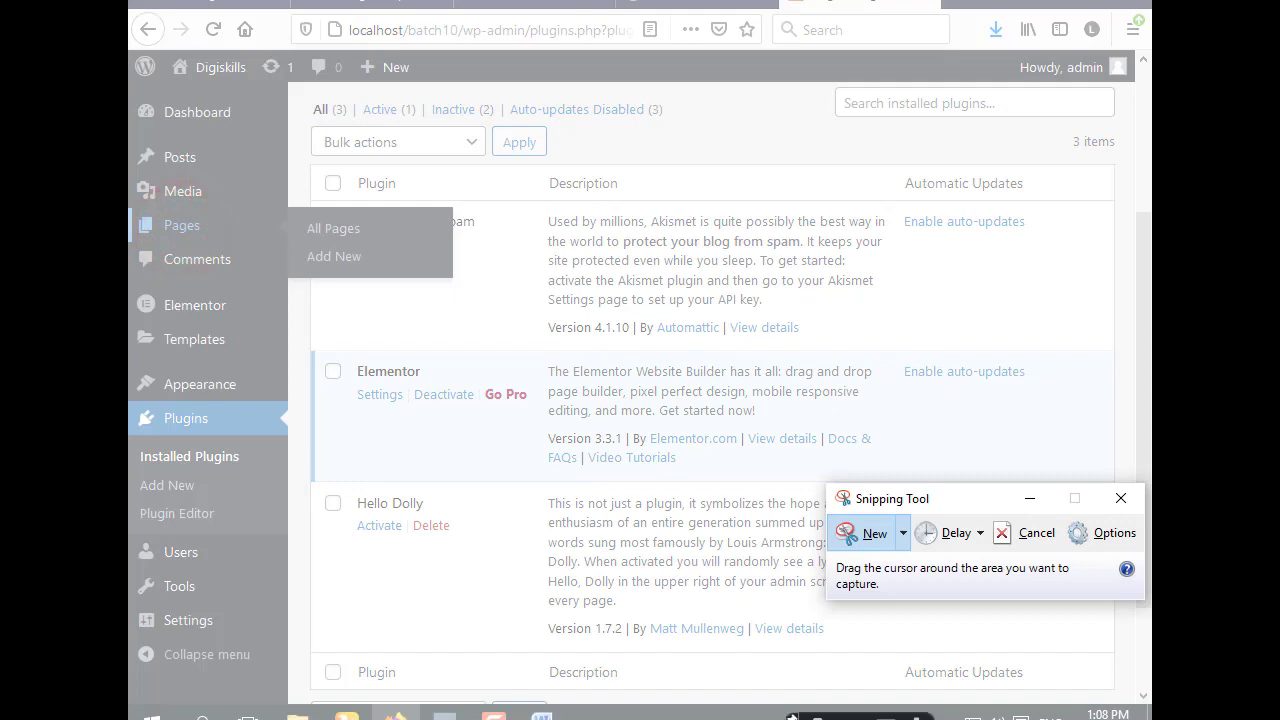
pyautogui.moveTo(130, 2); pyautogui.dragTo(1150, 719)
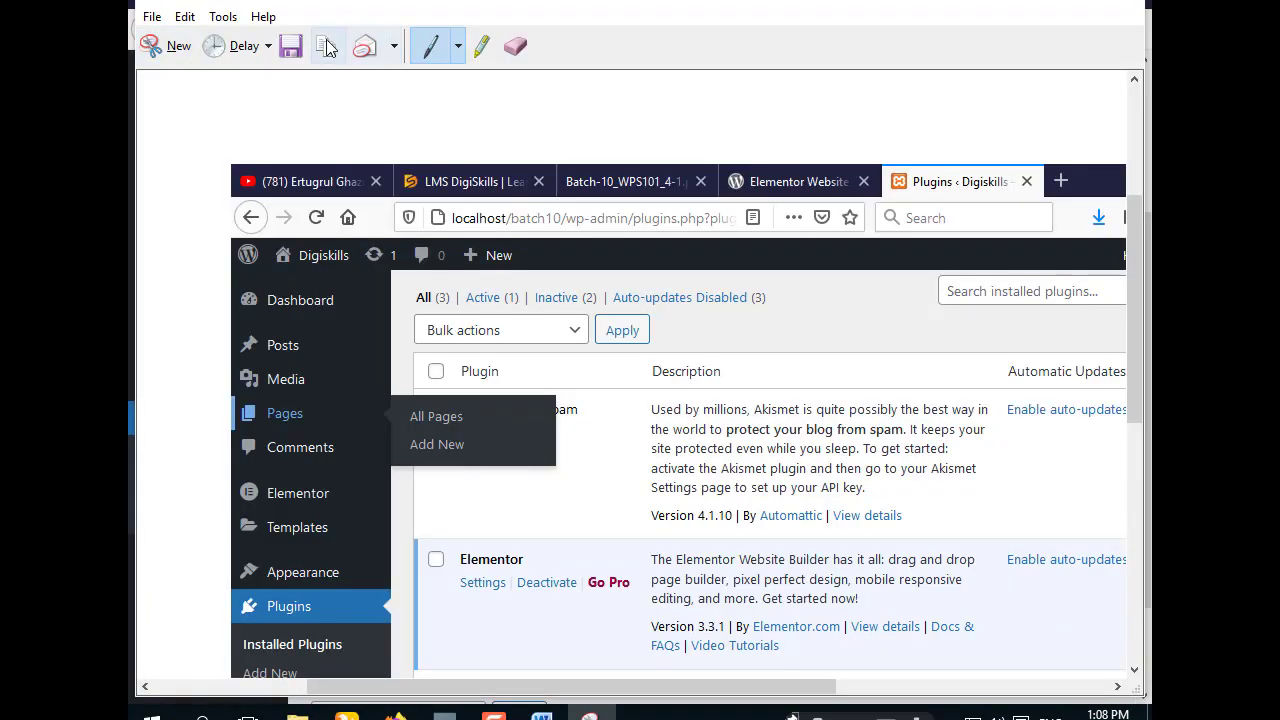
pyautogui.click(326, 45)
pyautogui.click(1030, 3)
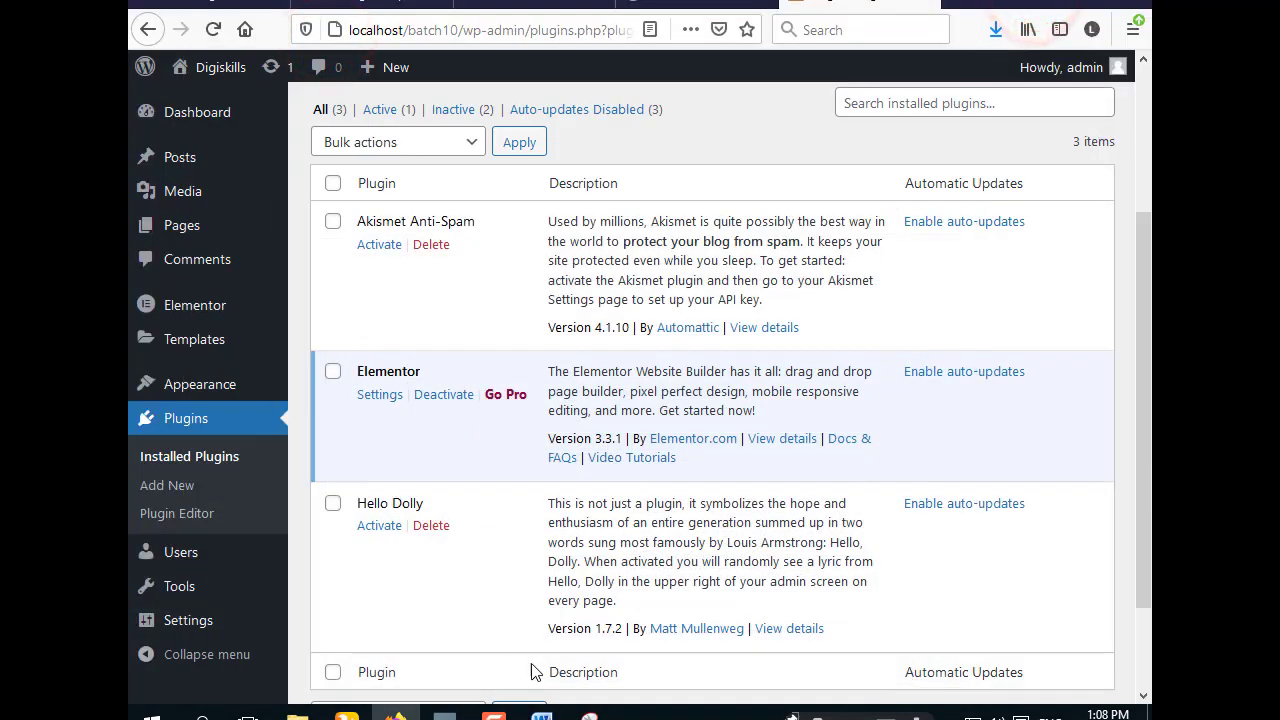
pyautogui.click(541, 712)
# - Paste the Installed Plugins screenshot on a new line after the Elementor bullet and shrink it
pyautogui.click(583, 469)
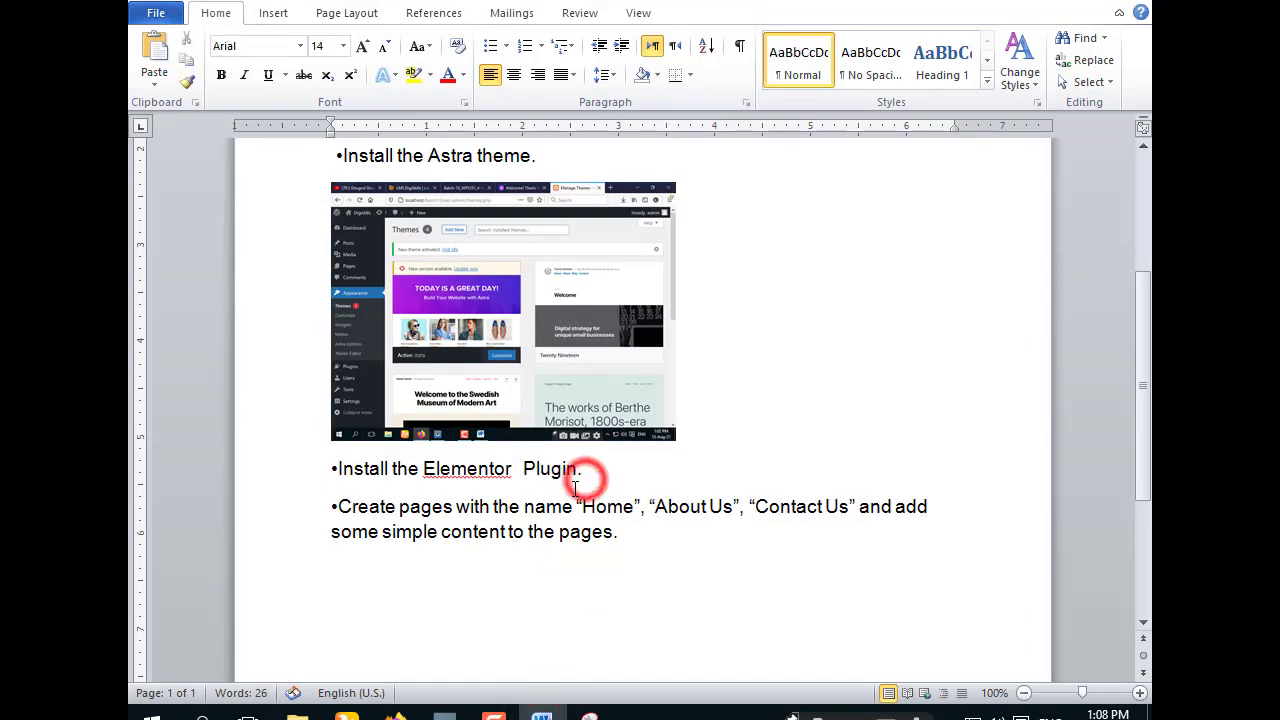
pyautogui.press('Return')
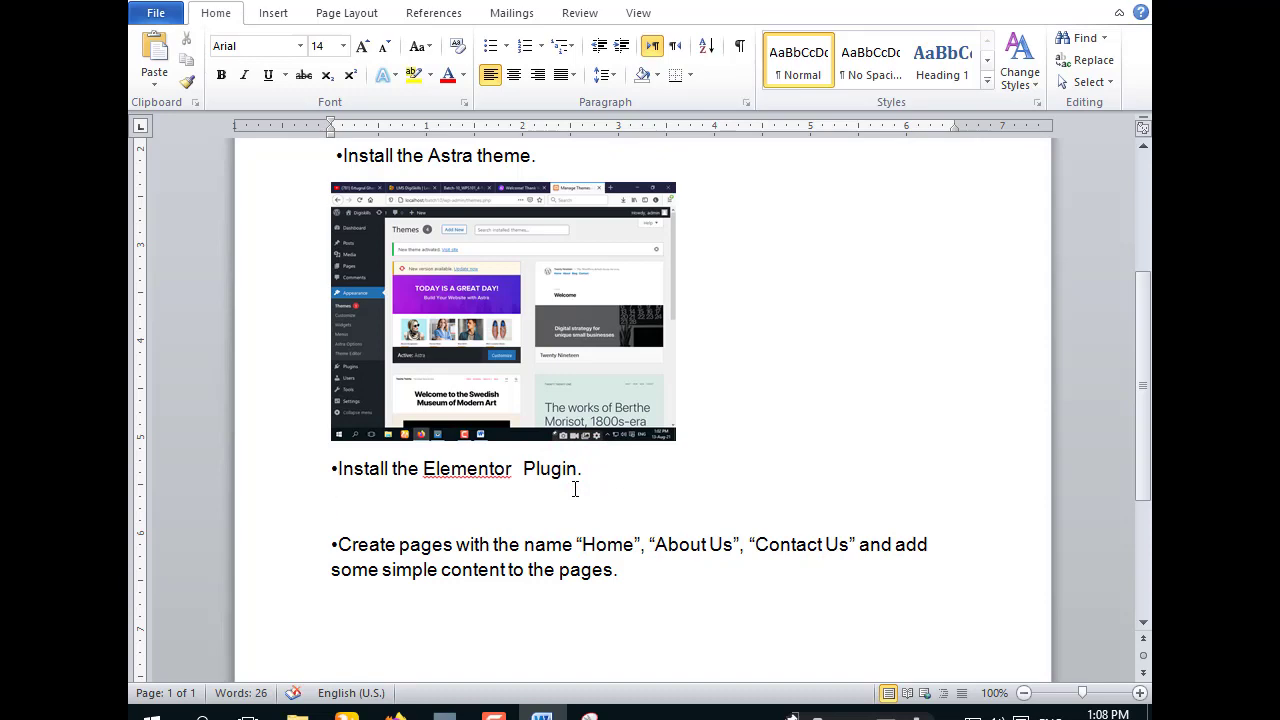
pyautogui.hotkey('ctrl', 'v')
pyautogui.click(596, 458)
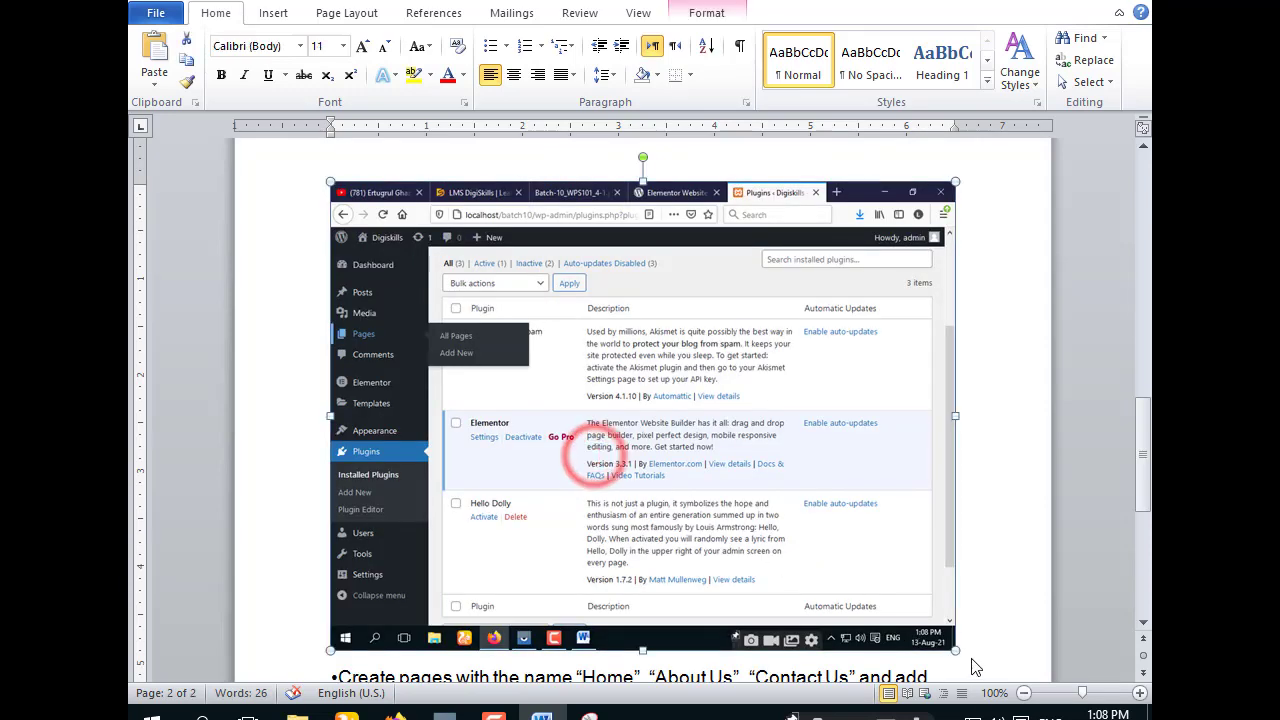
pyautogui.moveTo(955, 650); pyautogui.dragTo(667, 376)
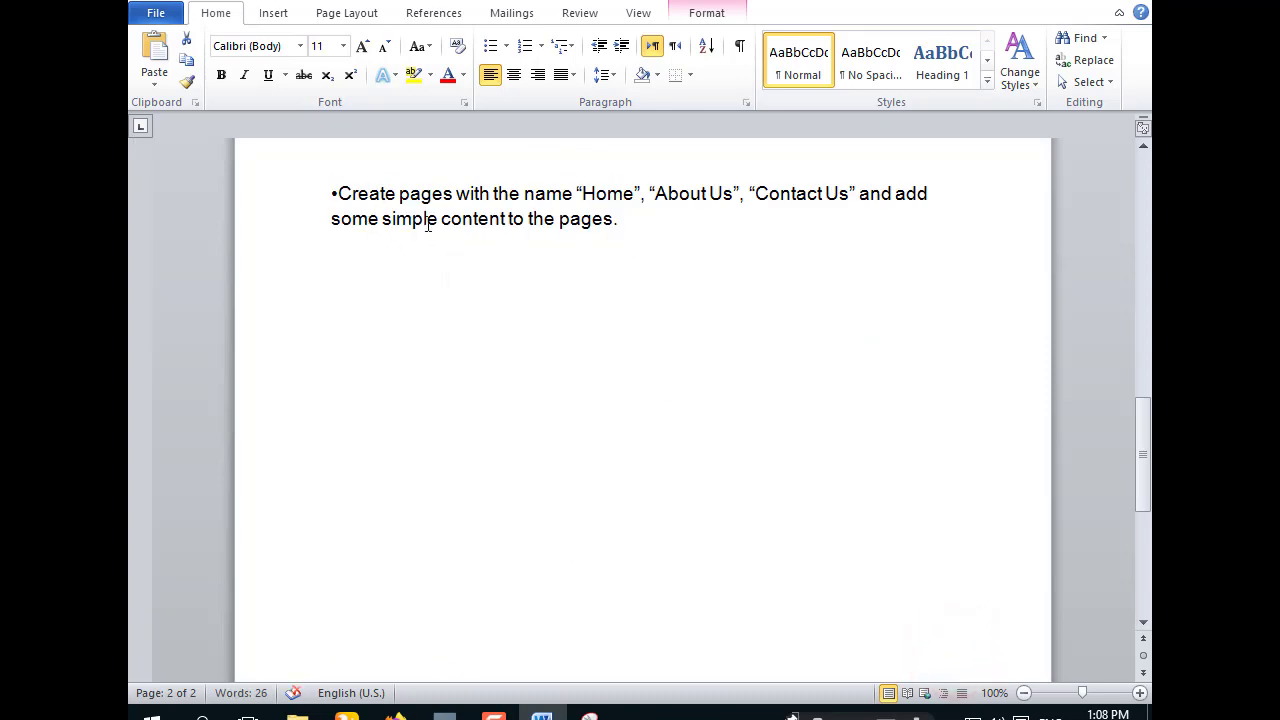
# - Save the Word document
pyautogui.click(1030, 4)
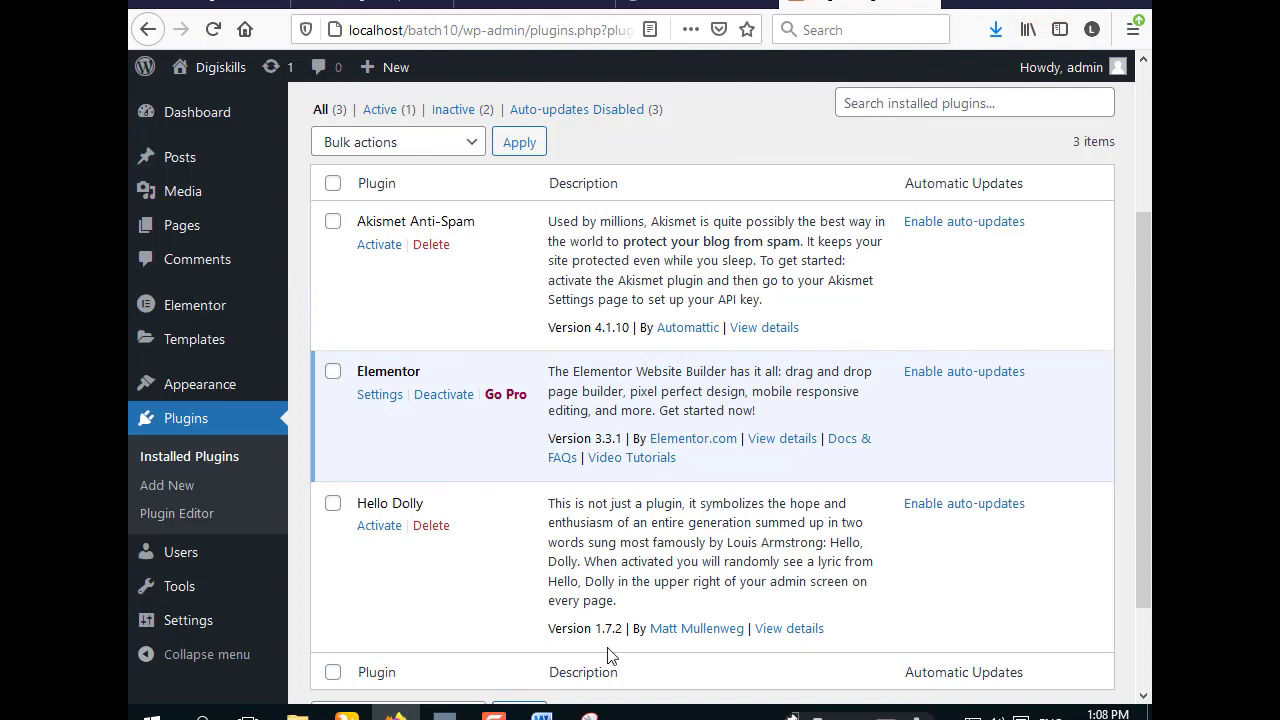
pyautogui.click(545, 714)
pyautogui.click(156, 13)
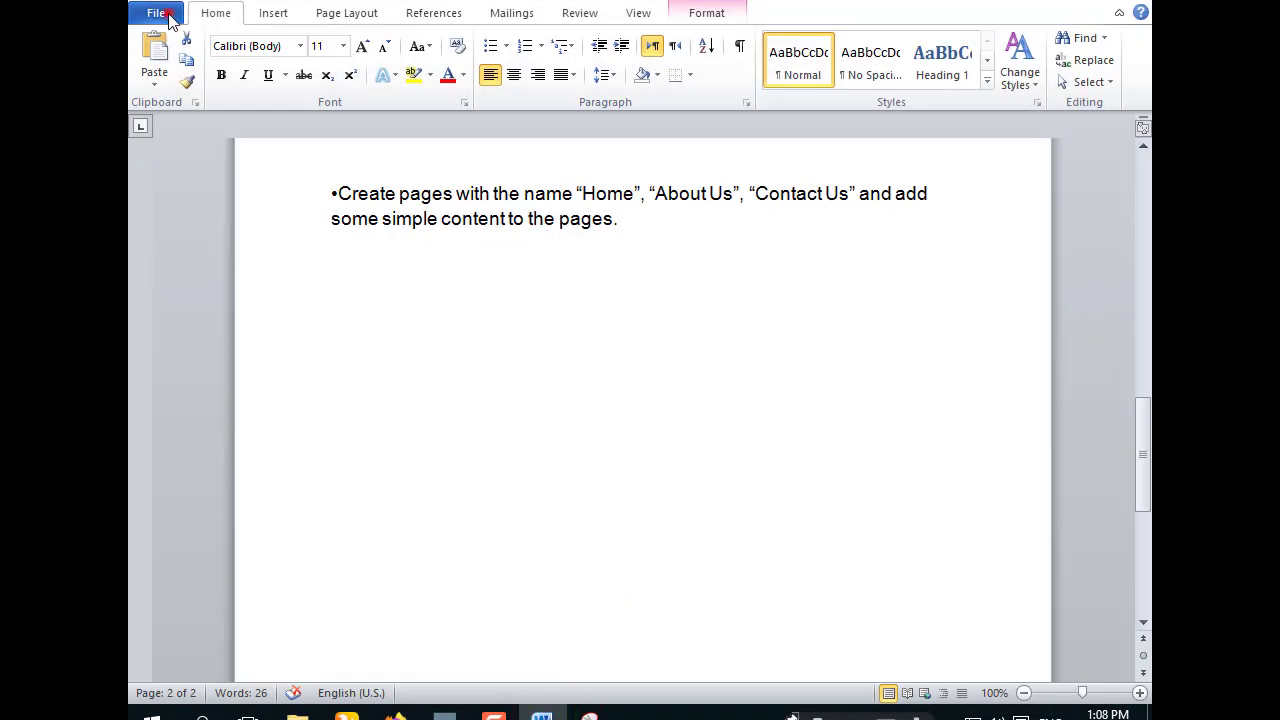
pyautogui.click(180, 45)
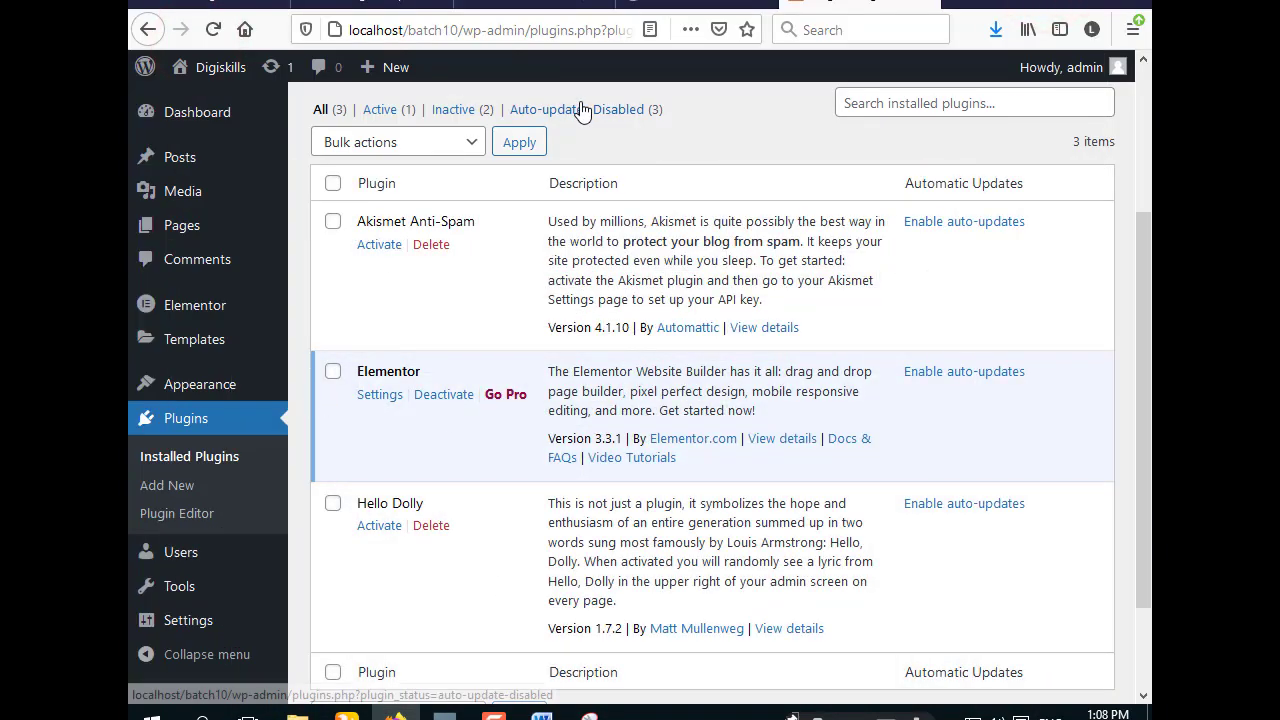
pyautogui.click(540, 3)
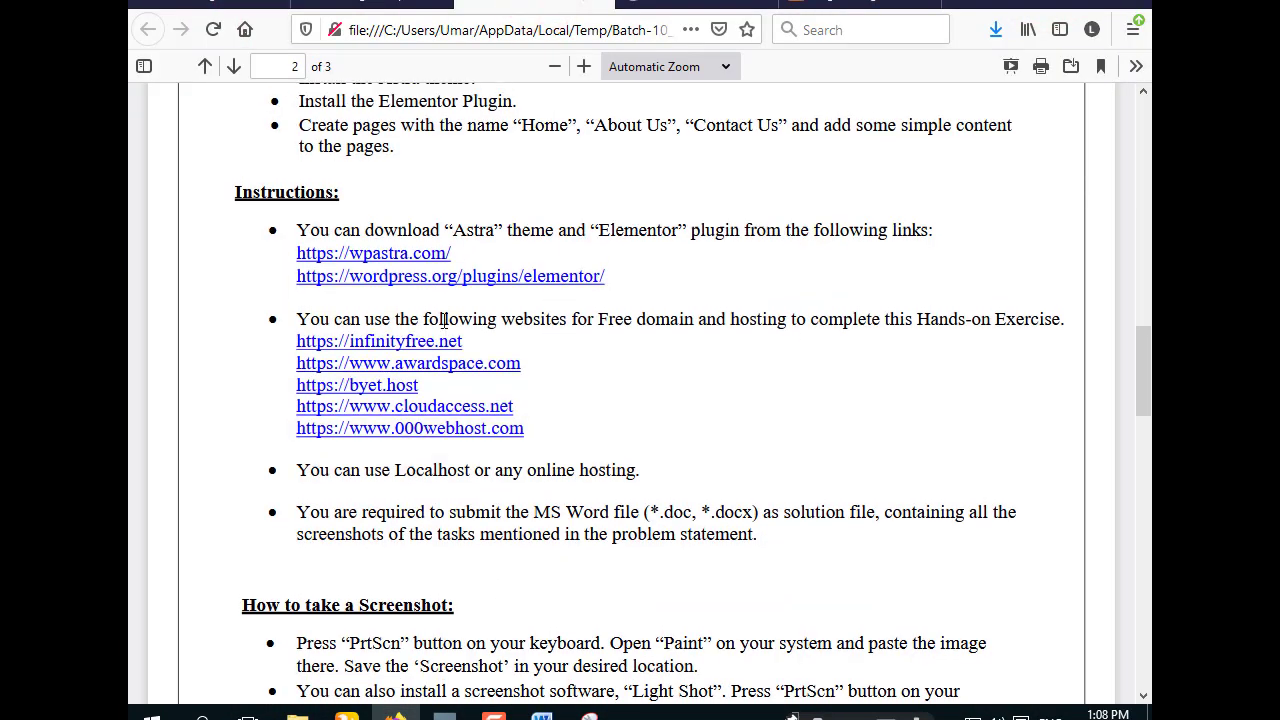
pyautogui.scroll(3, 313, 385)
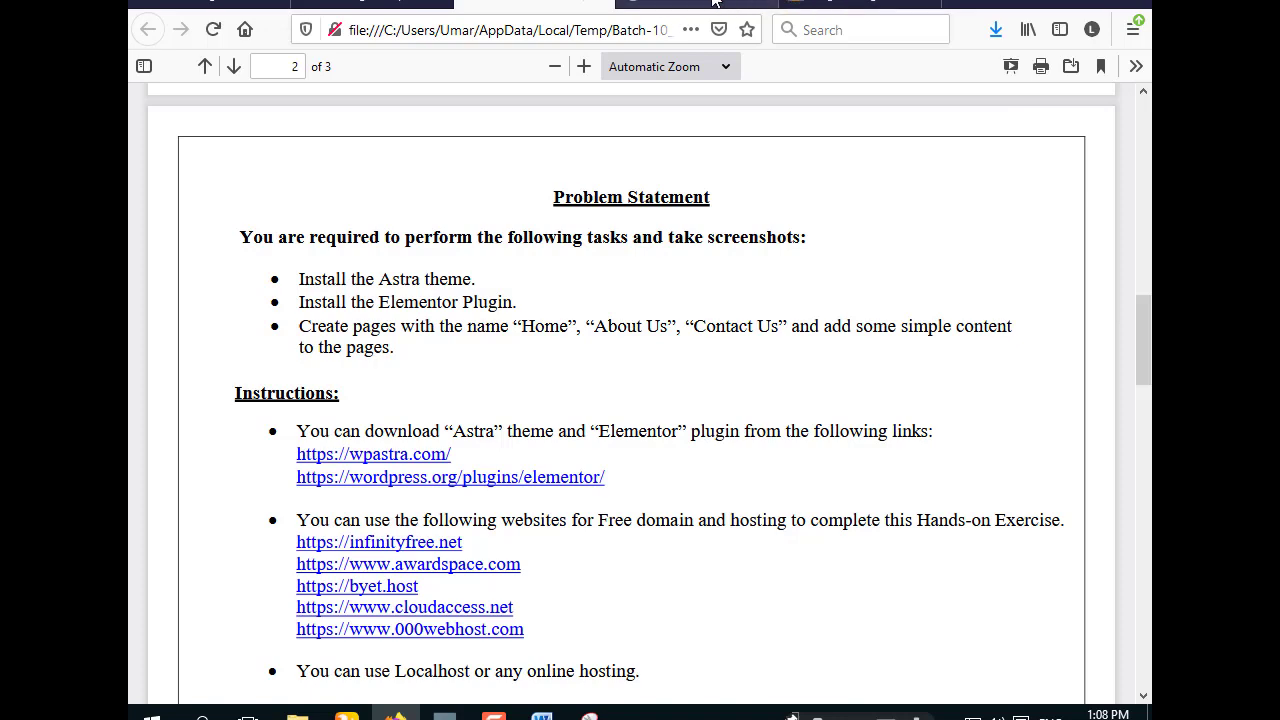
pyautogui.click(860, 8)
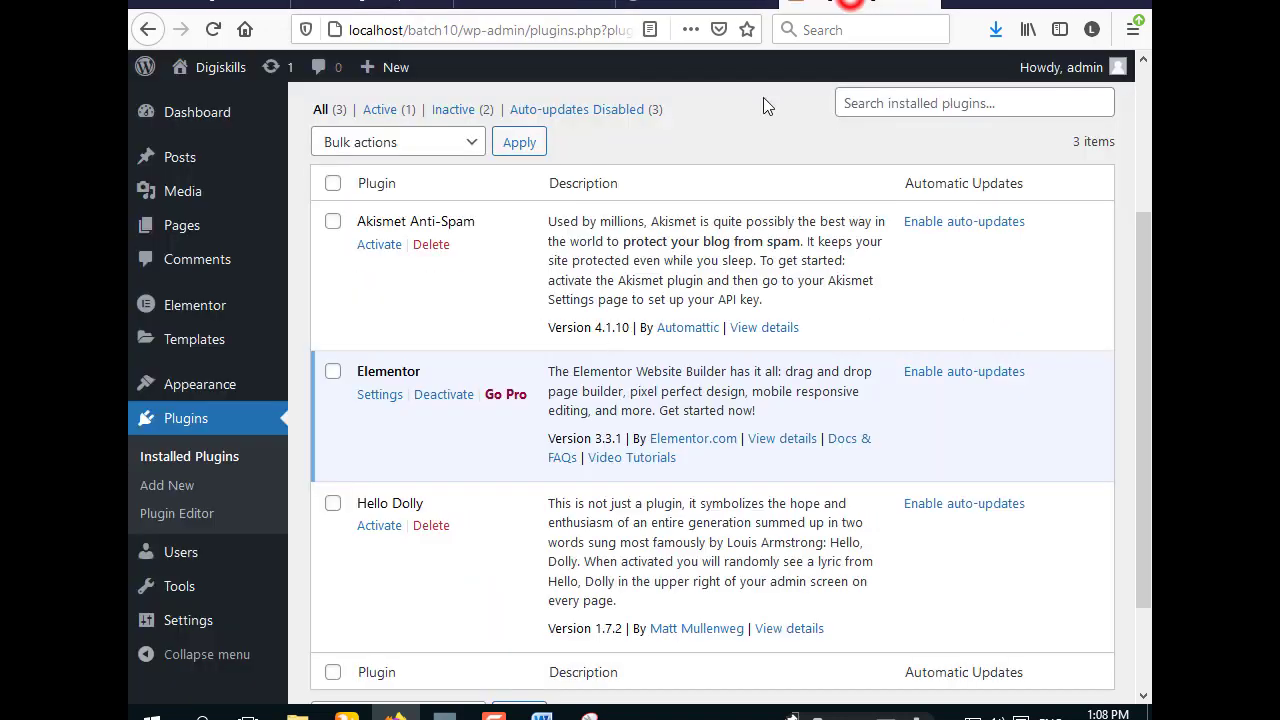
# - Publish a new page titled HOME, then begin another new page
pyautogui.click(186, 228)
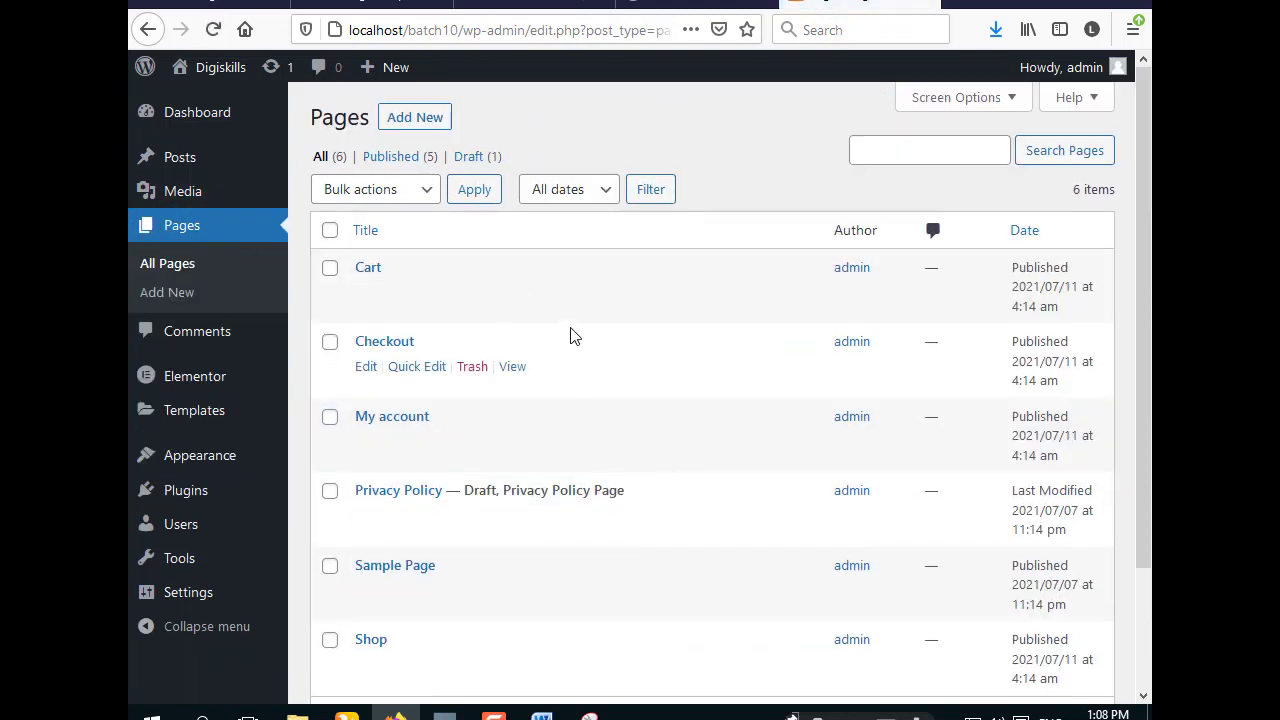
pyautogui.scroll(-3, 541, 330)
pyautogui.scroll(3, 514, 480)
pyautogui.click(443, 124)
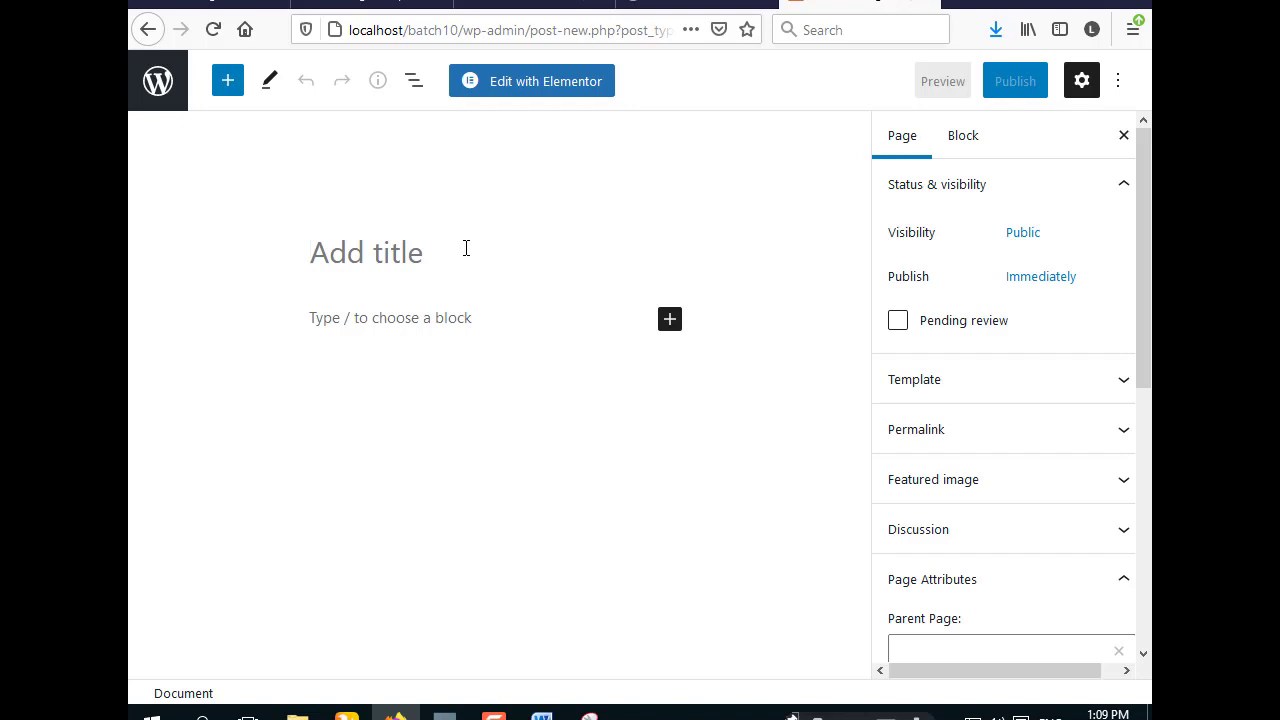
pyautogui.write('HOME')
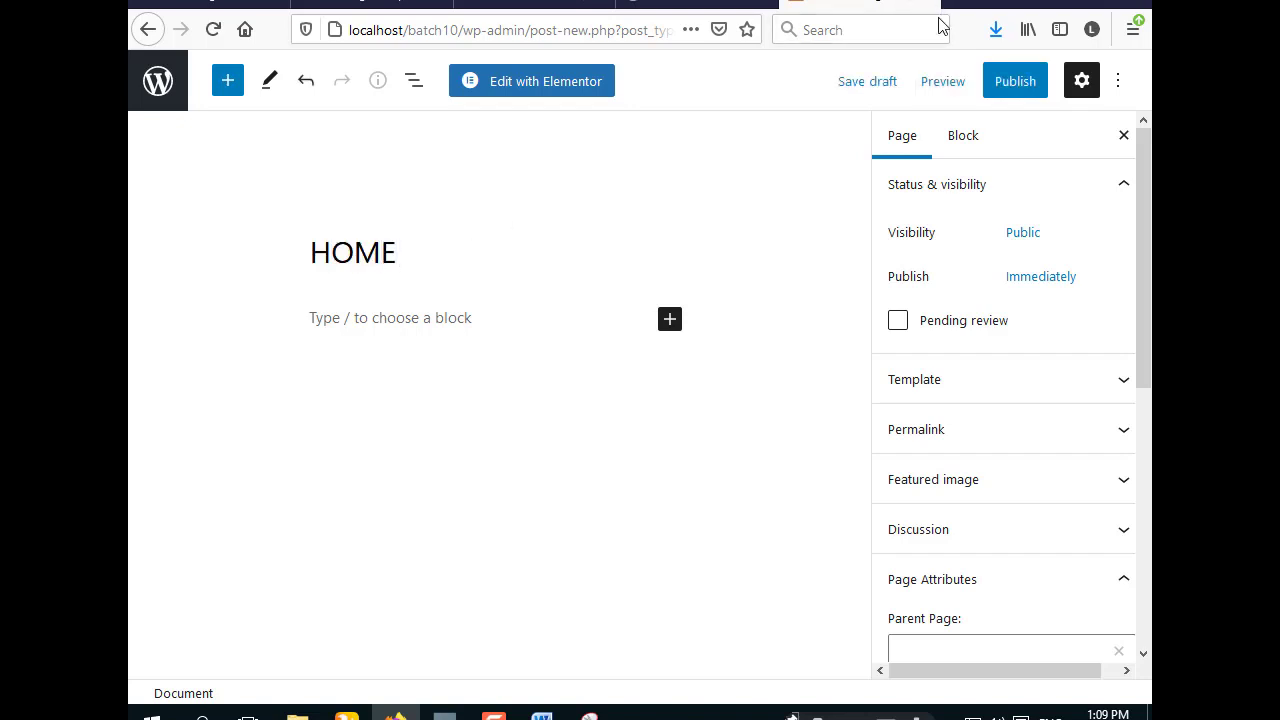
pyautogui.click(1018, 86)
pyautogui.click(958, 88)
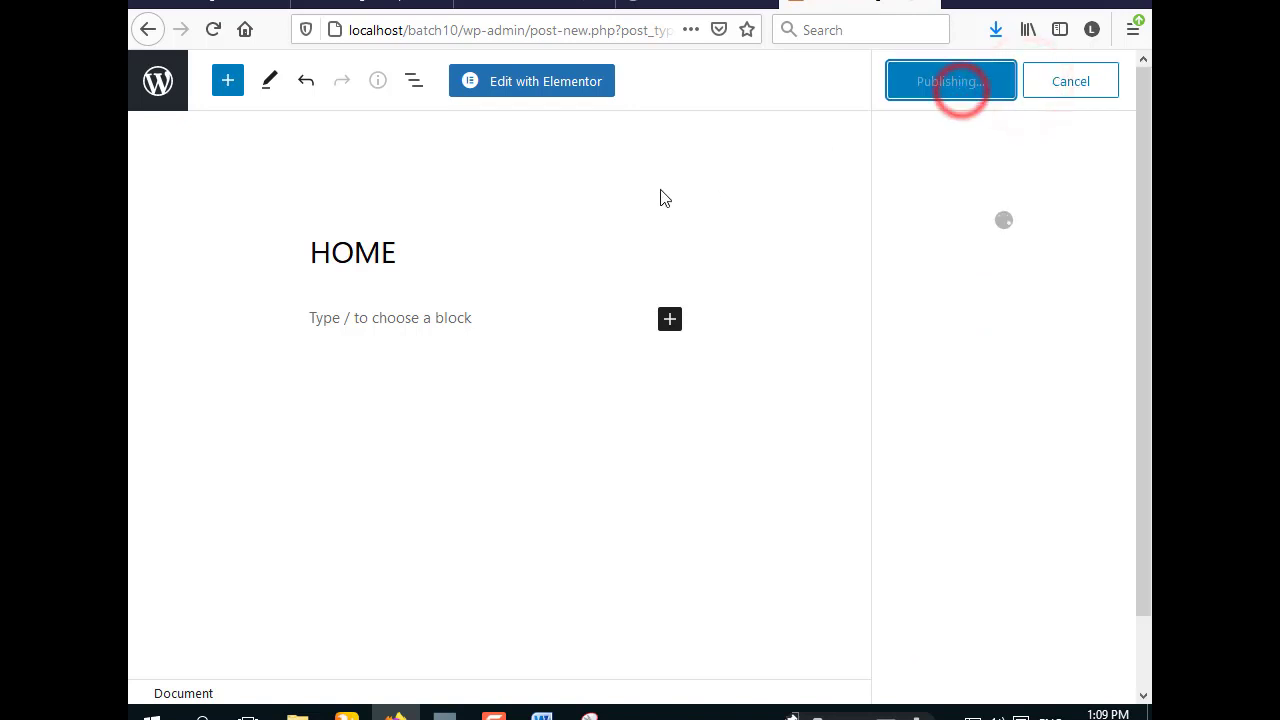
pyautogui.click(170, 88)
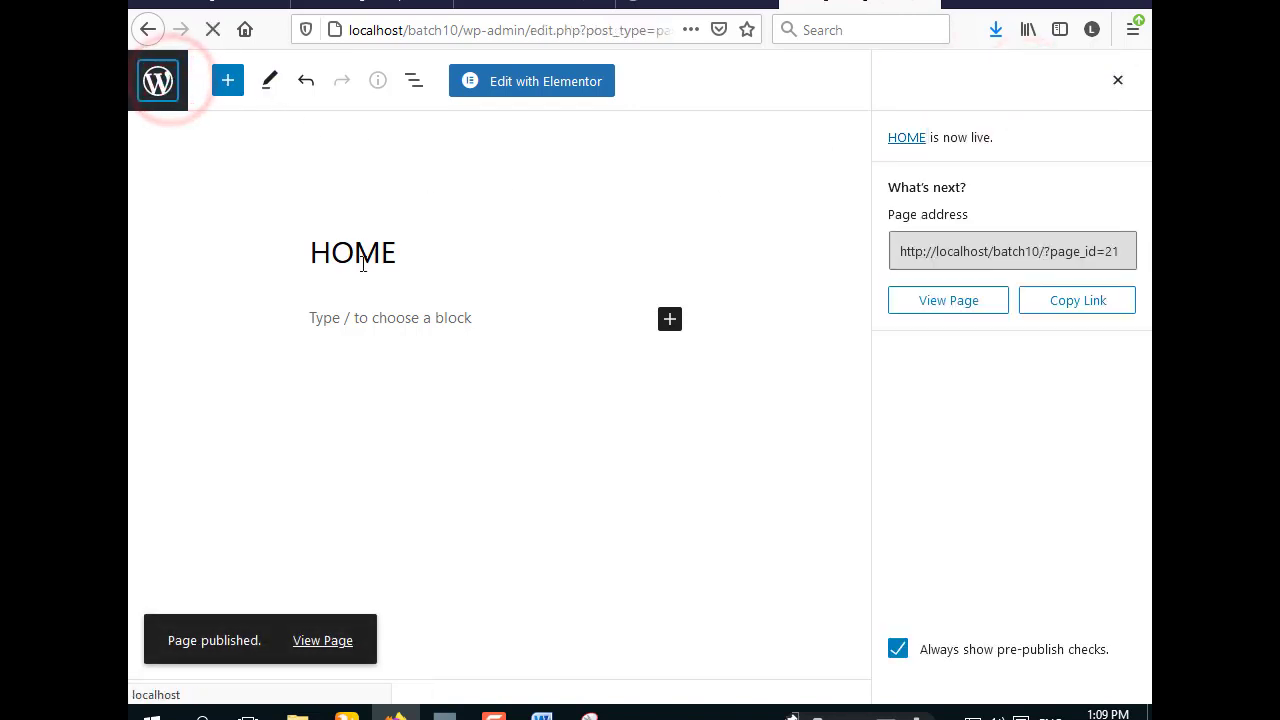
pyautogui.click(415, 117)
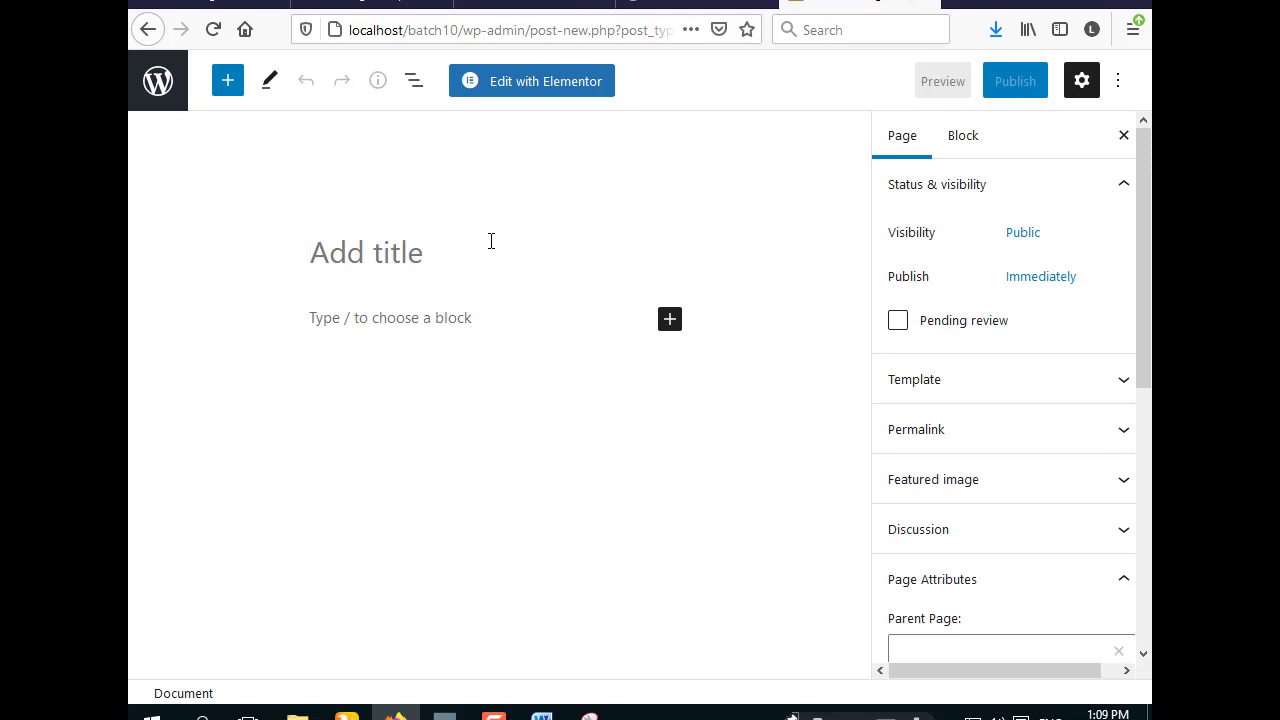
# - Title the new page About Us and publish it
pyautogui.write('About Us')
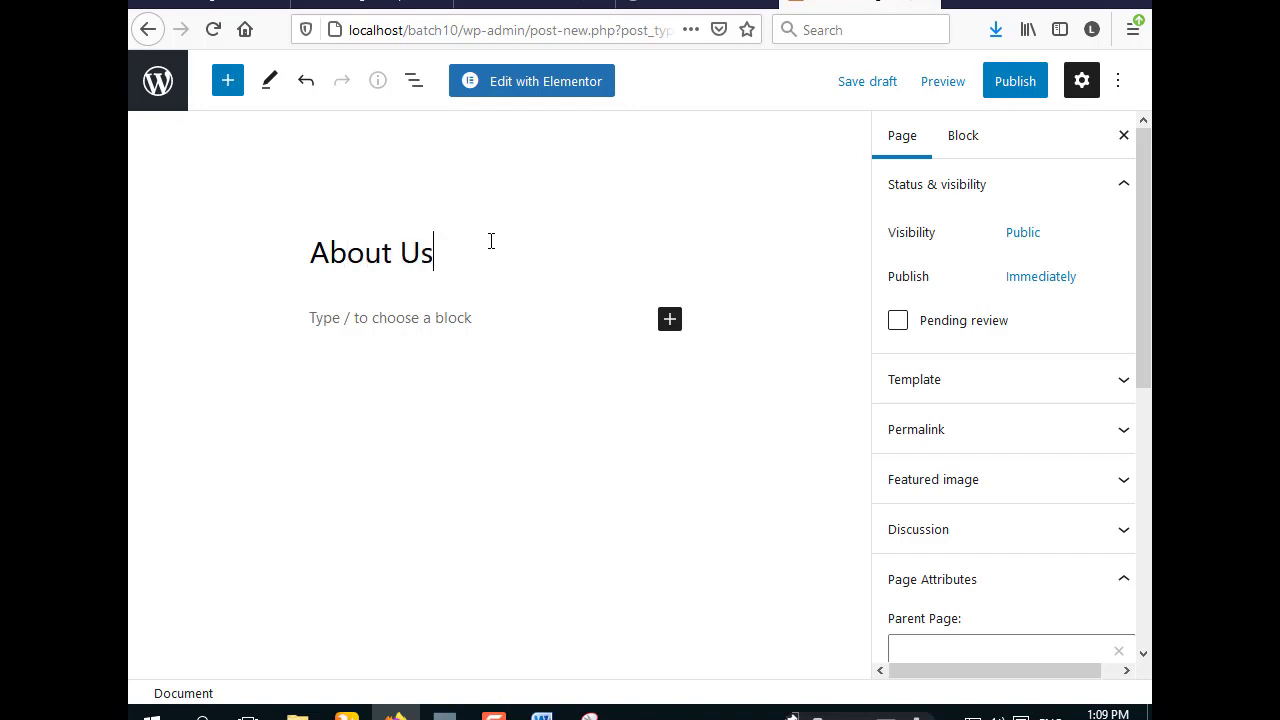
pyautogui.click(1000, 84)
pyautogui.click(955, 84)
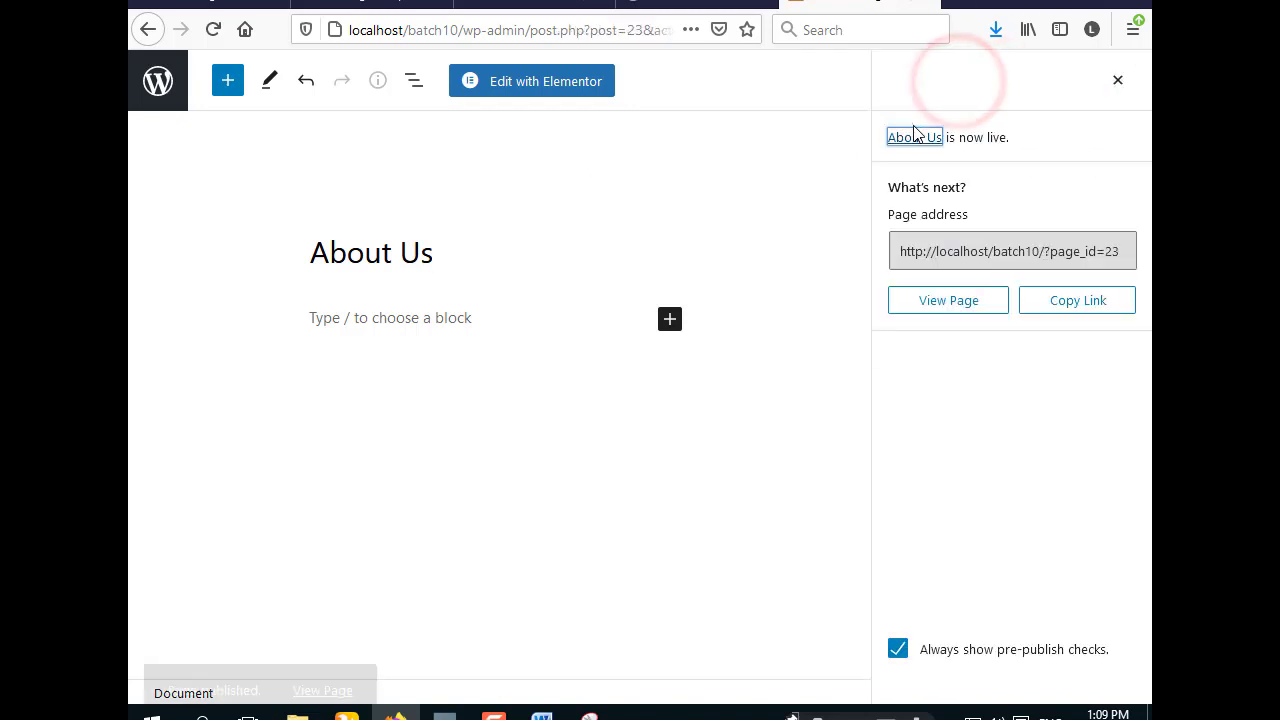
pyautogui.click(157, 81)
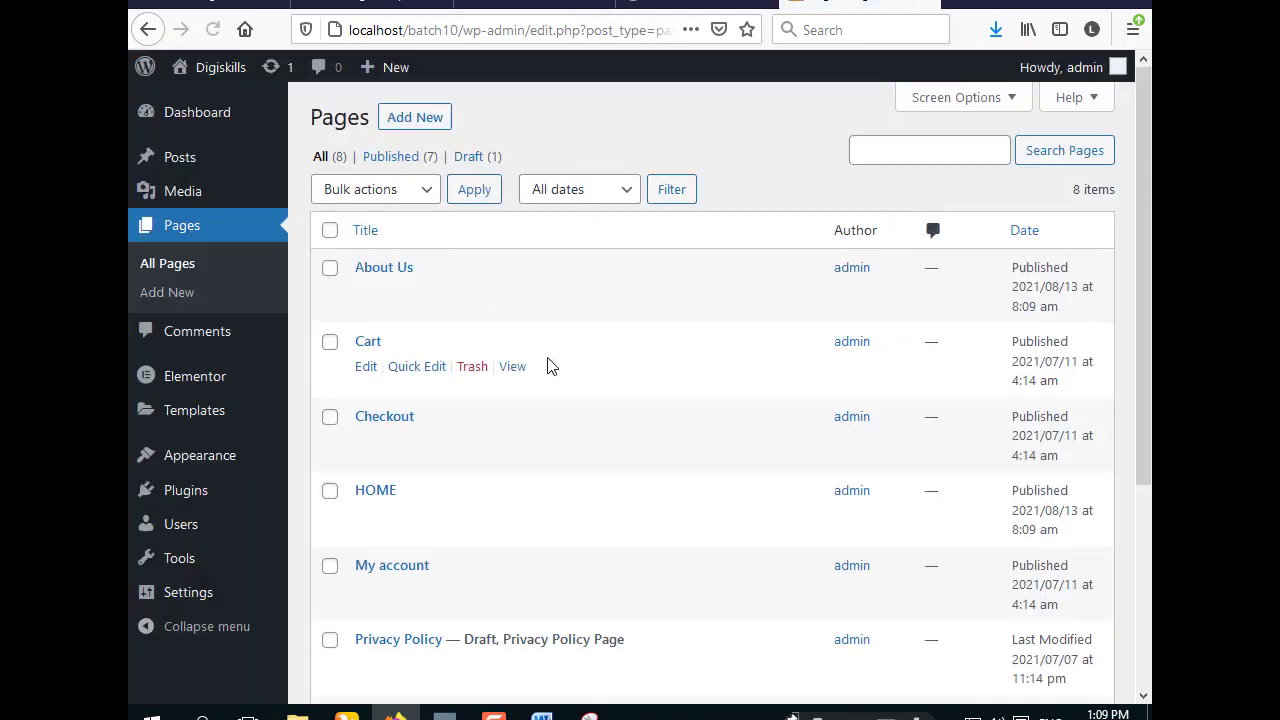
# - Create and publish a page titled Contant Us, ending on the pages list
pyautogui.click(427, 120)
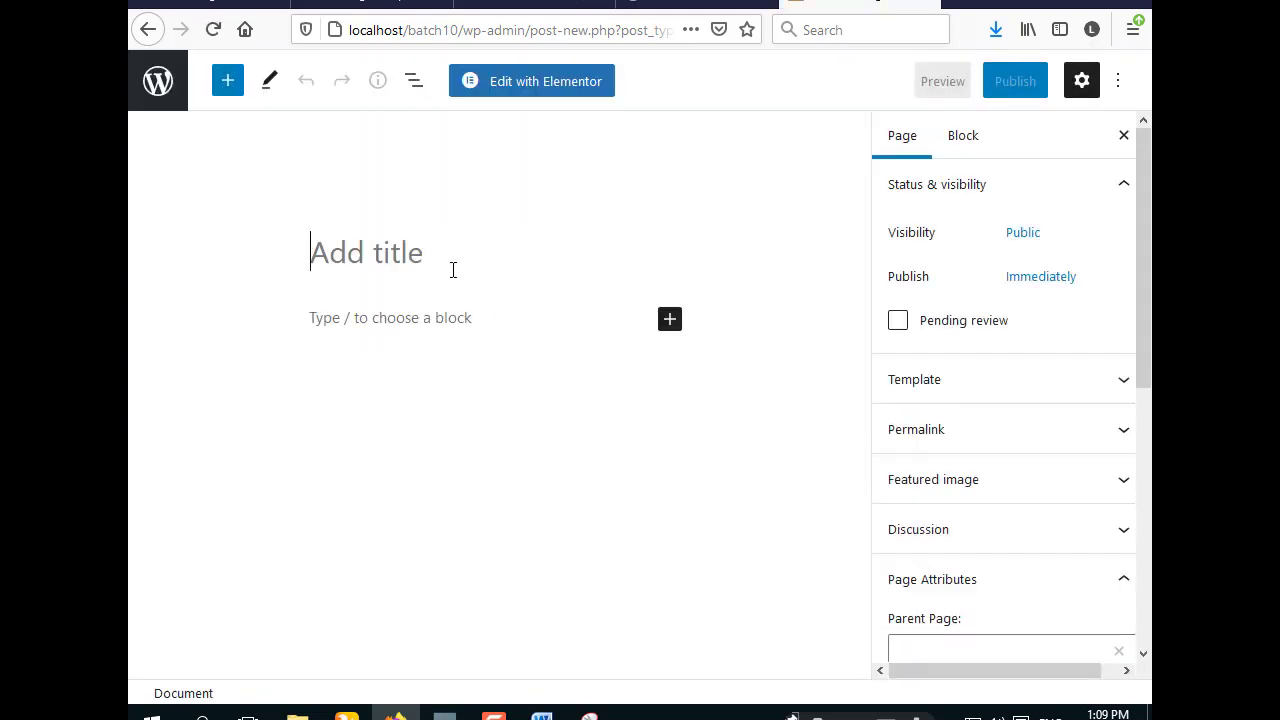
pyautogui.write('Contant Us')
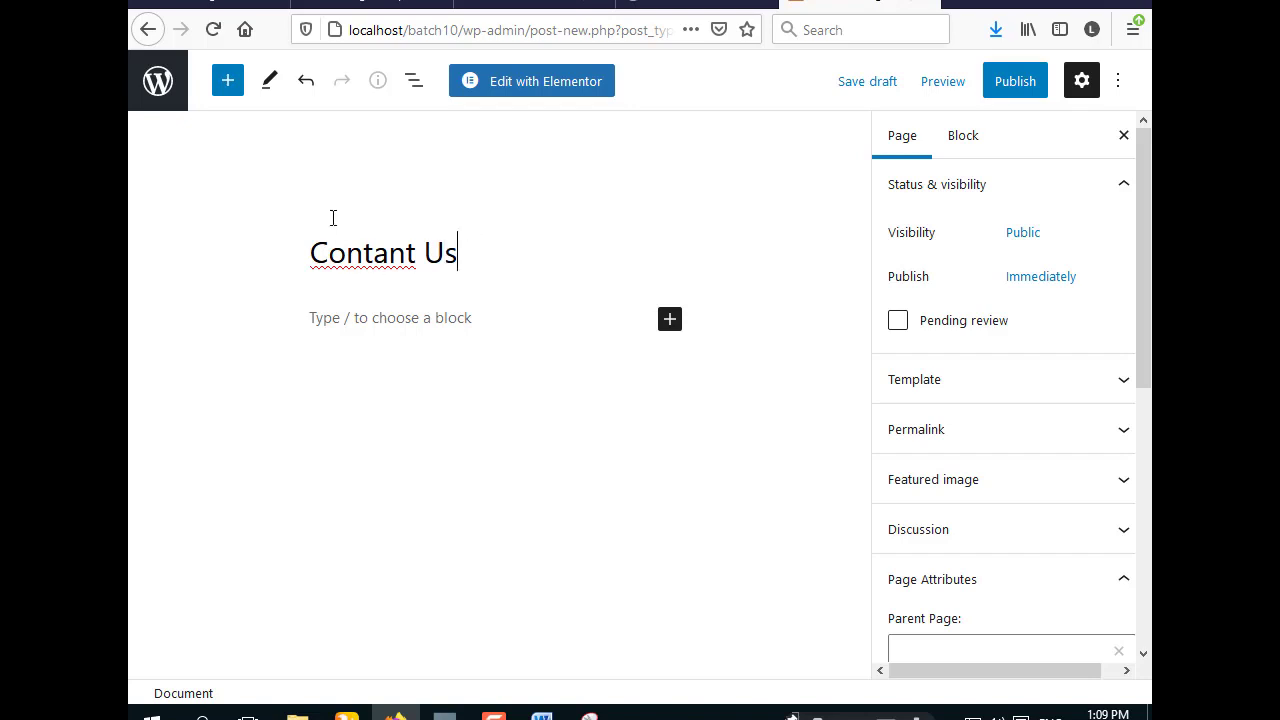
pyautogui.click(1010, 86)
pyautogui.click(956, 86)
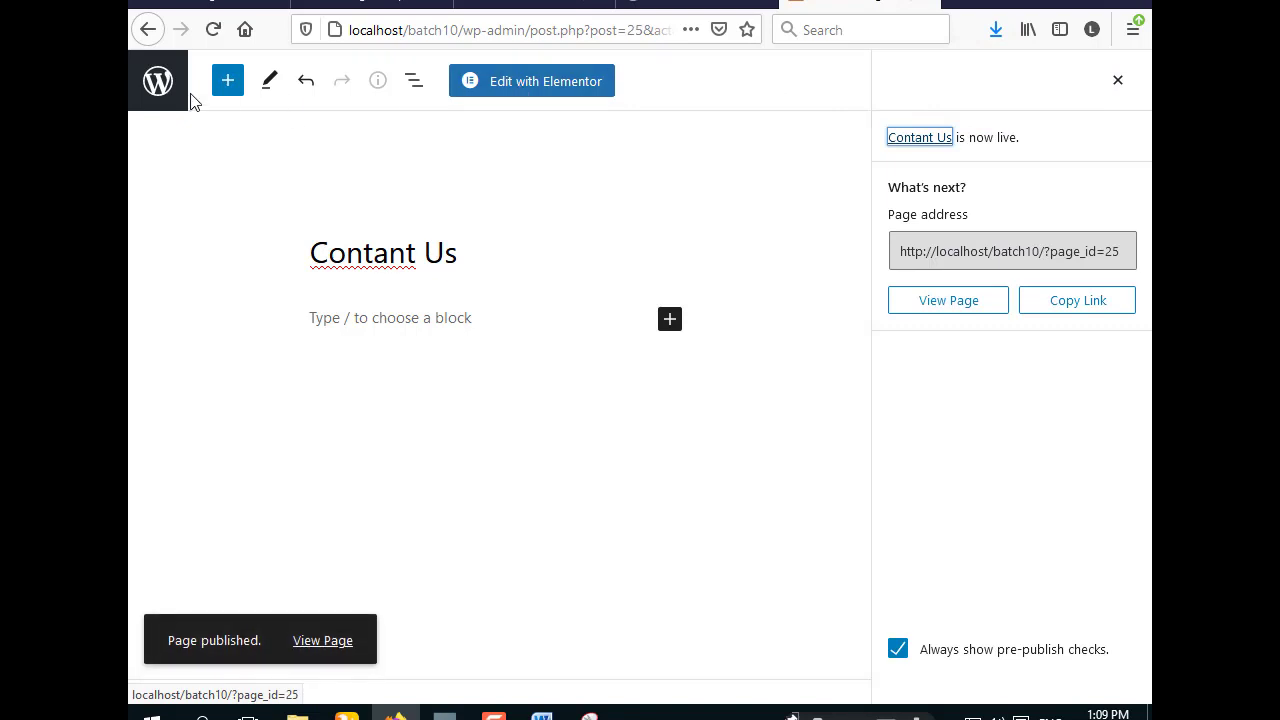
pyautogui.click(160, 95)
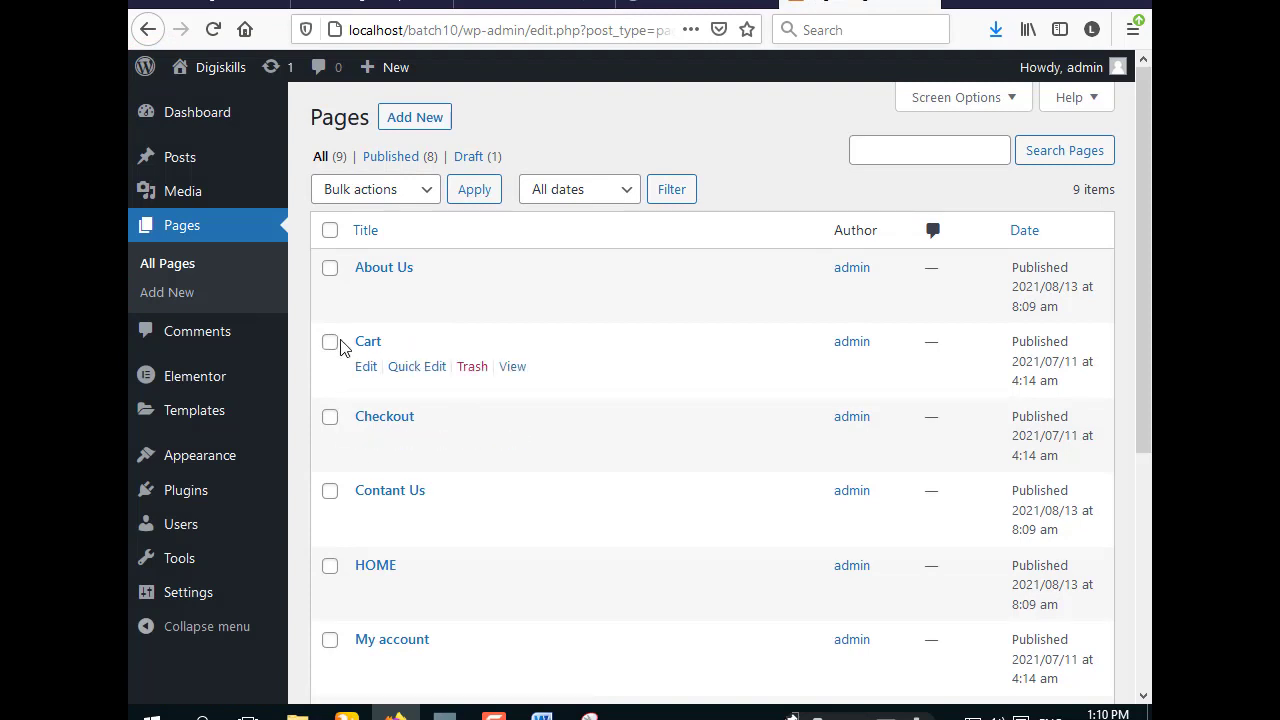
# - Select the Cart, Checkout, My account, Privacy Policy, Sample Page and Shop pages
pyautogui.scroll(-3, 535, 385)
pyautogui.scroll(3, 520, 346)
pyautogui.click(332, 343)
pyautogui.click(331, 418)
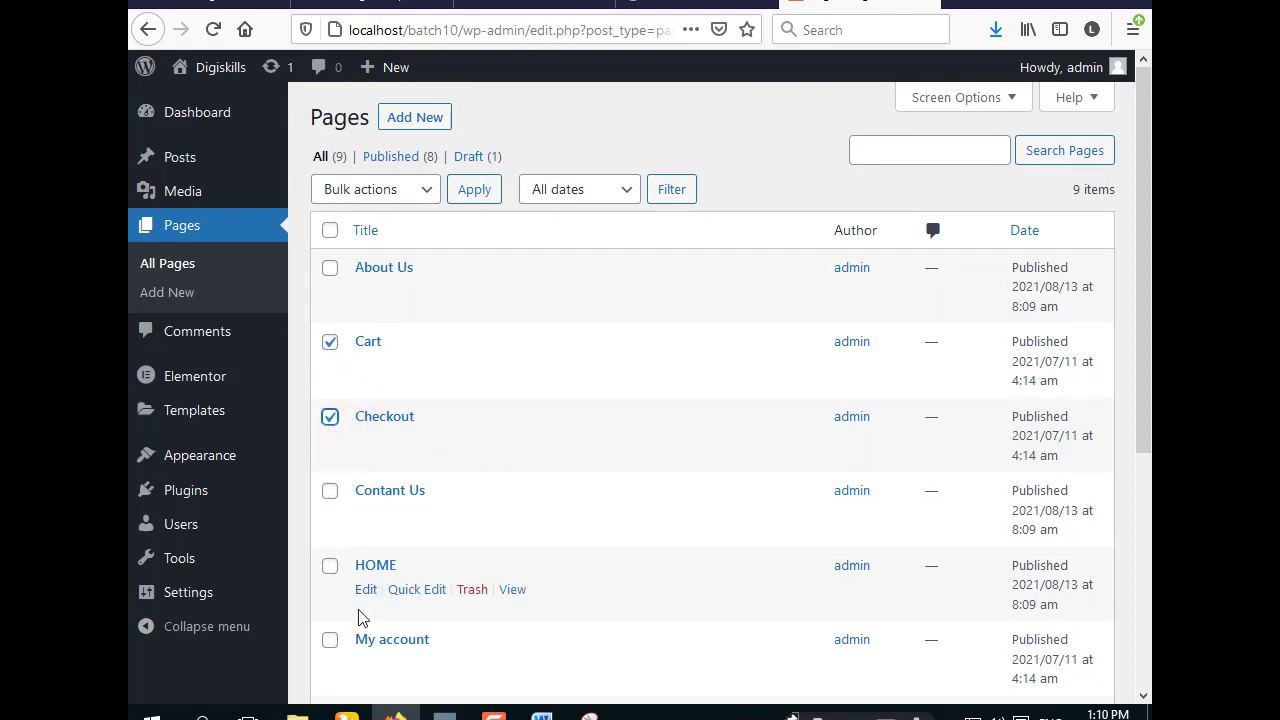
pyautogui.click(330, 640)
pyautogui.scroll(-3, 330, 640)
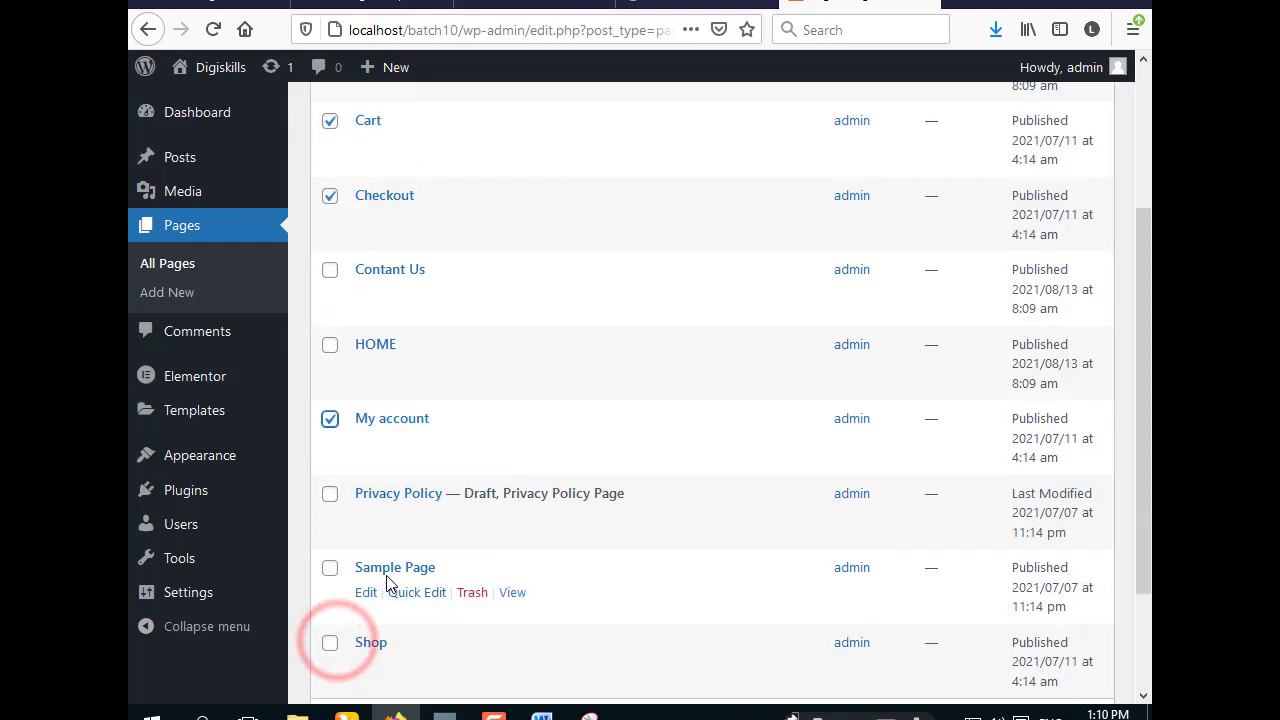
pyautogui.click(330, 494)
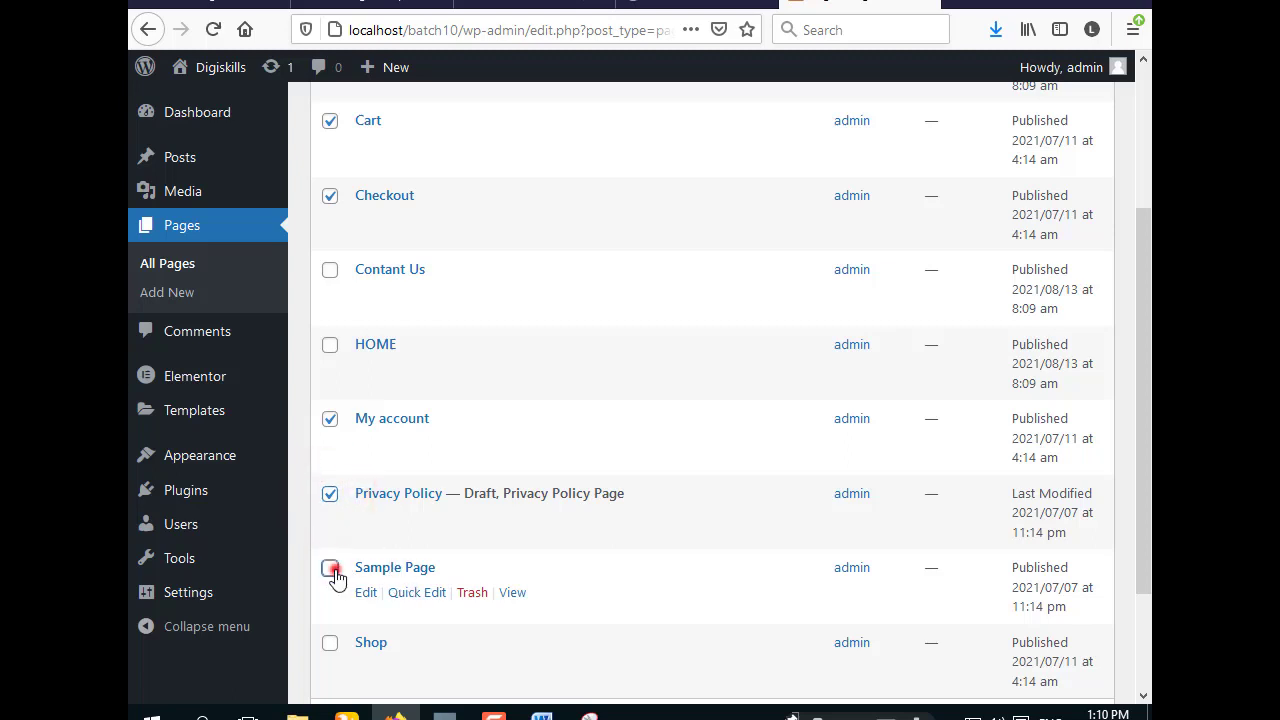
pyautogui.click(330, 568)
pyautogui.click(330, 642)
# - Move the six selected pages to the Trash using Bulk actions
pyautogui.scroll(-2, 329, 650)
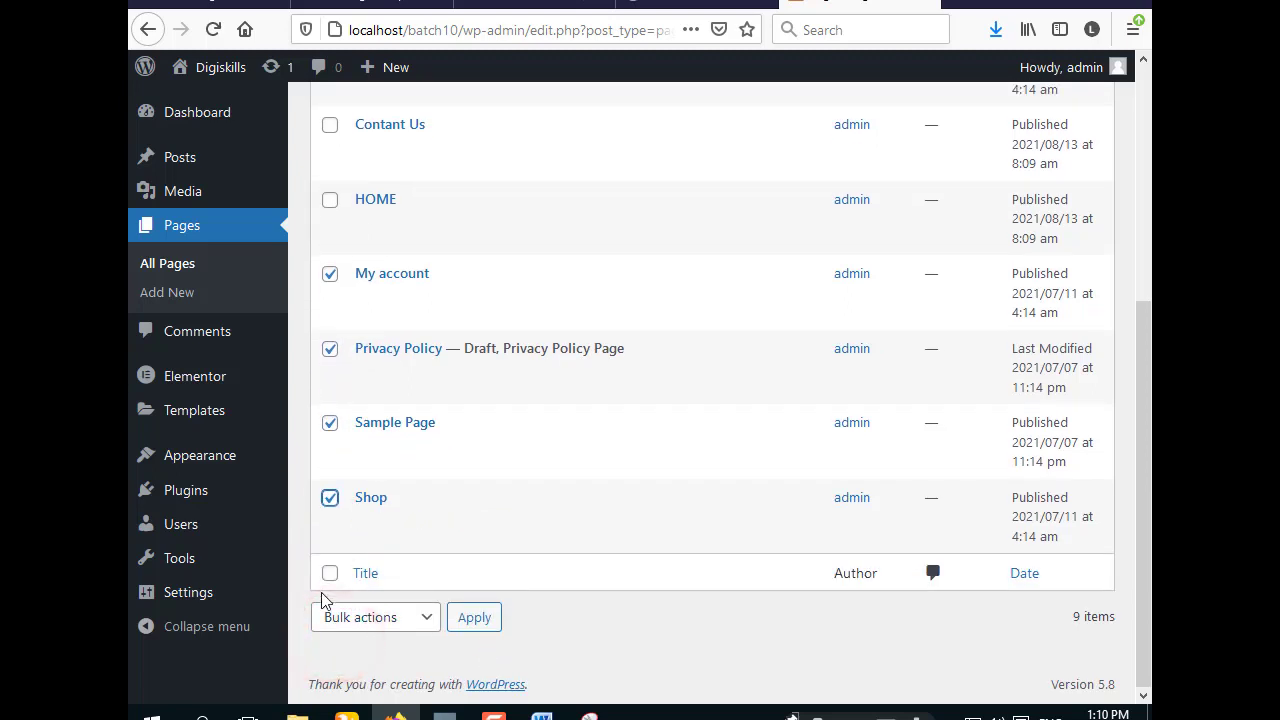
pyautogui.click(415, 622)
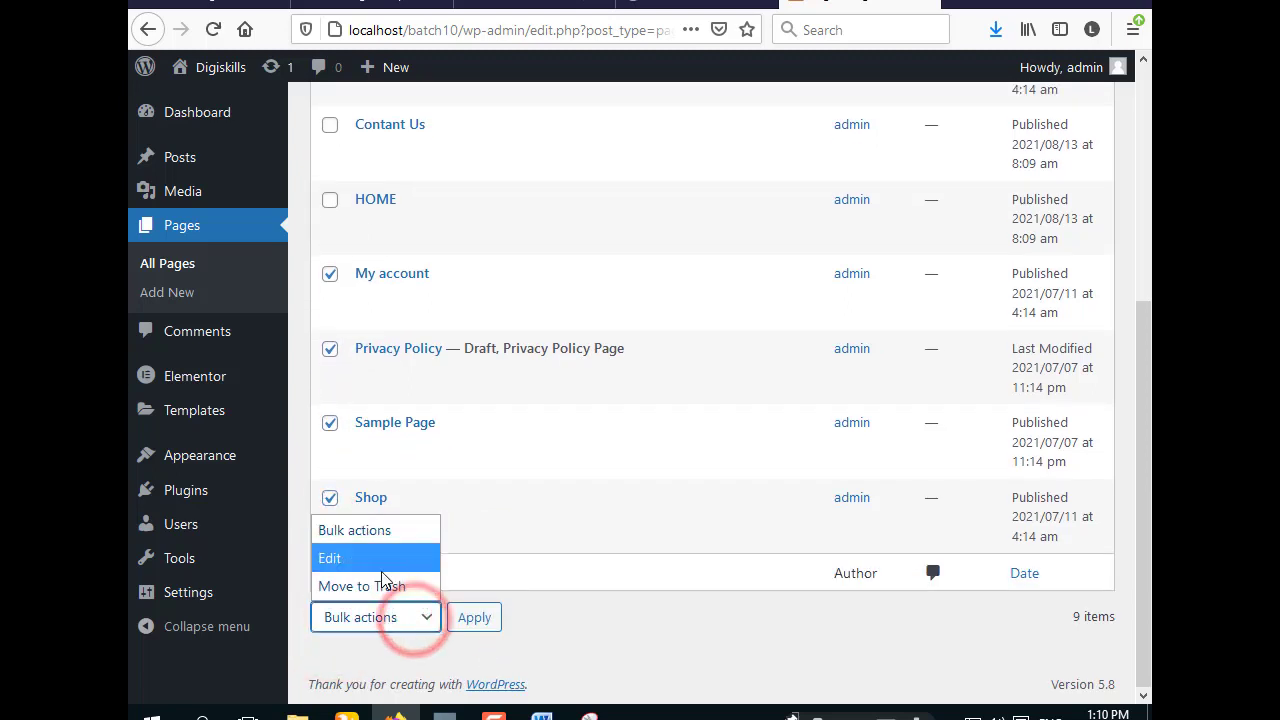
pyautogui.click(390, 589)
pyautogui.click(474, 619)
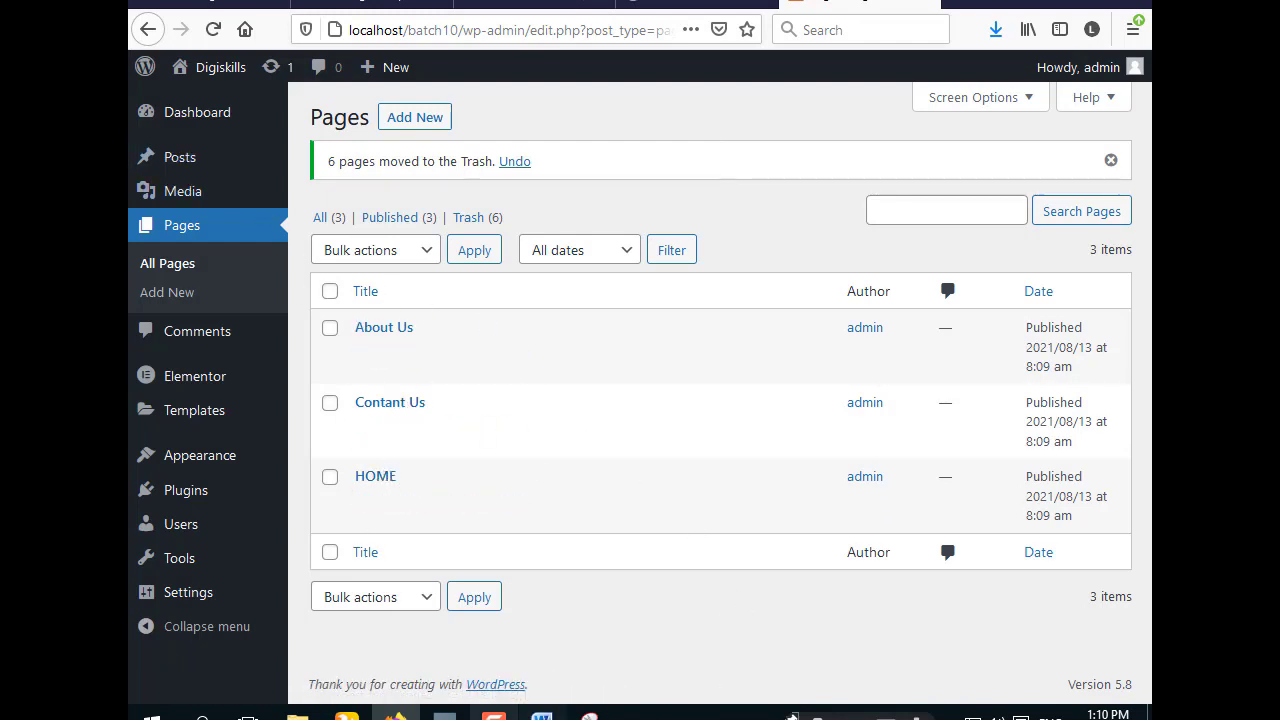
pyautogui.click(591, 712)
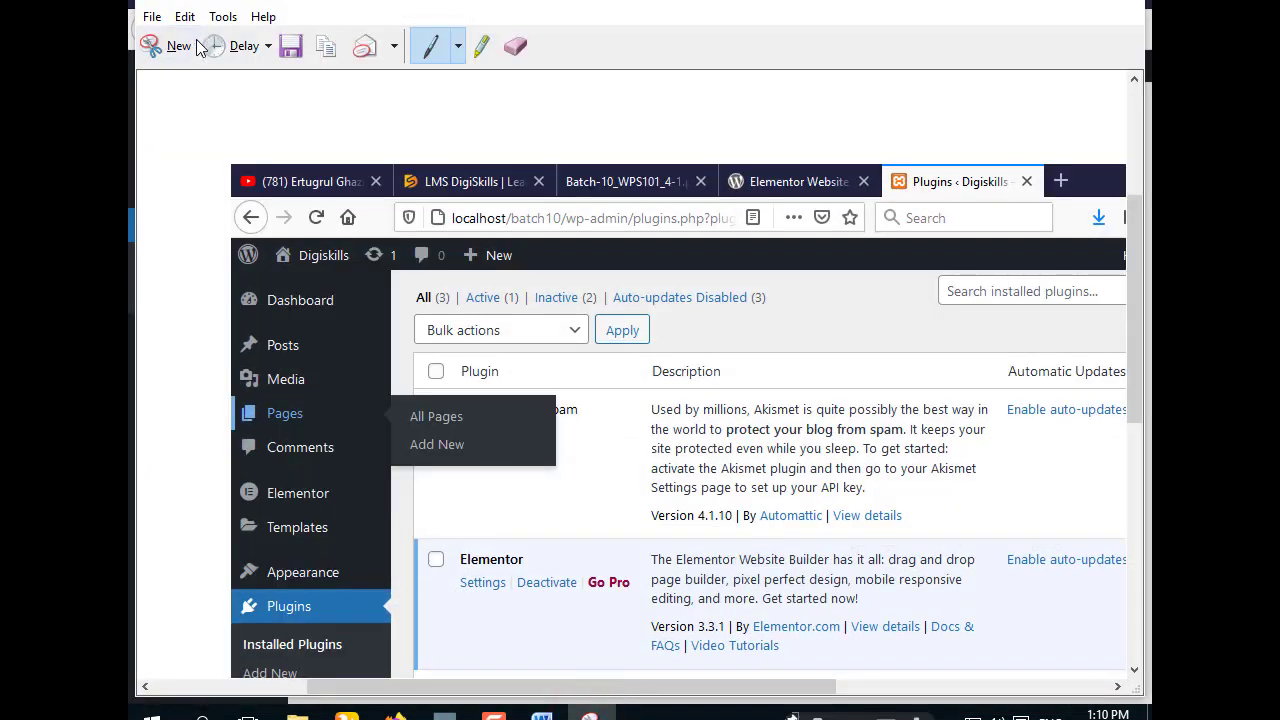
# - Snip and copy the Pages list showing only About Us, Contant Us and HOME
pyautogui.click(175, 46)
pyautogui.moveTo(129, 1); pyautogui.dragTo(1151, 719)
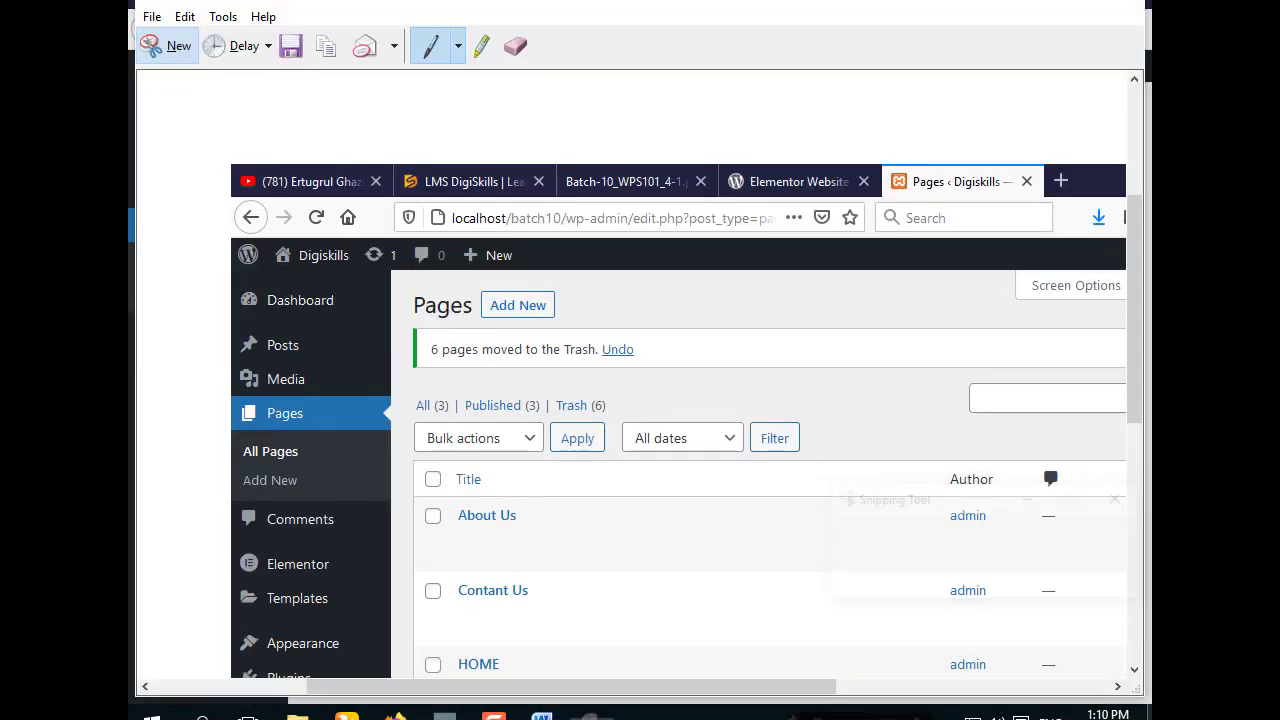
pyautogui.click(322, 46)
pyautogui.click(1040, 6)
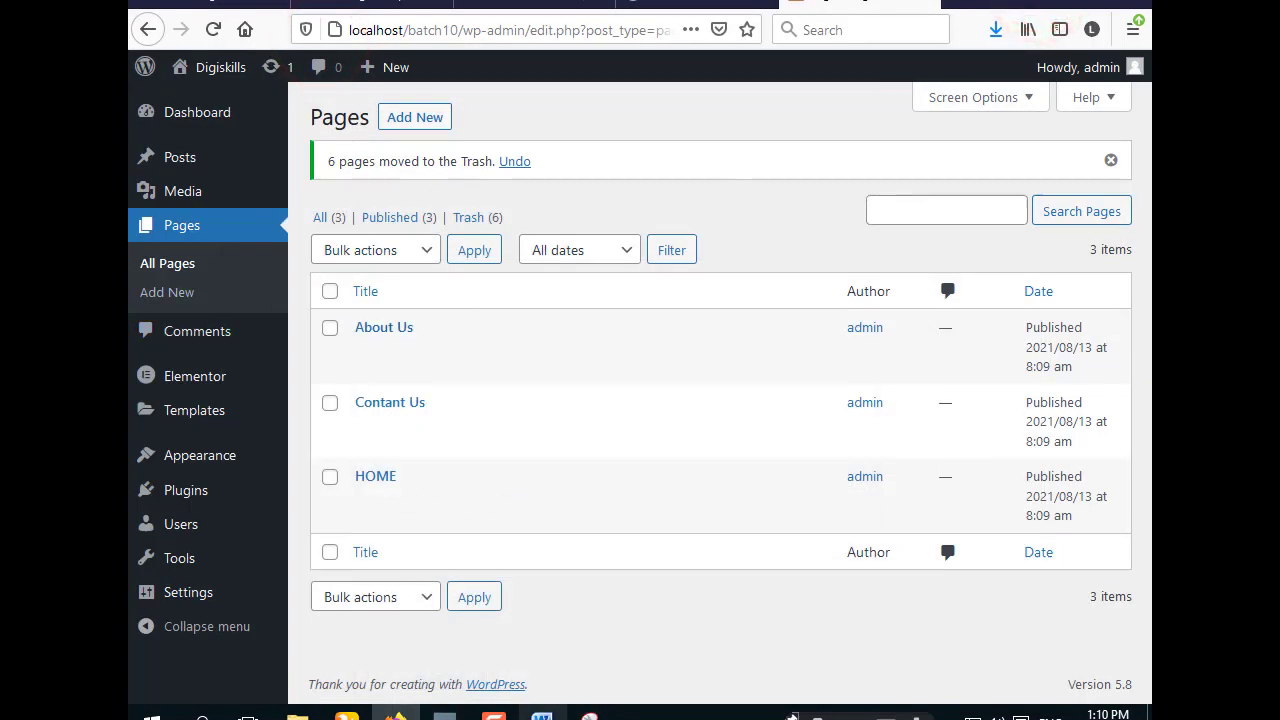
pyautogui.click(541, 715)
# - Paste the pages-list screenshot below the task text in Word and shrink it
pyautogui.click(618, 252)
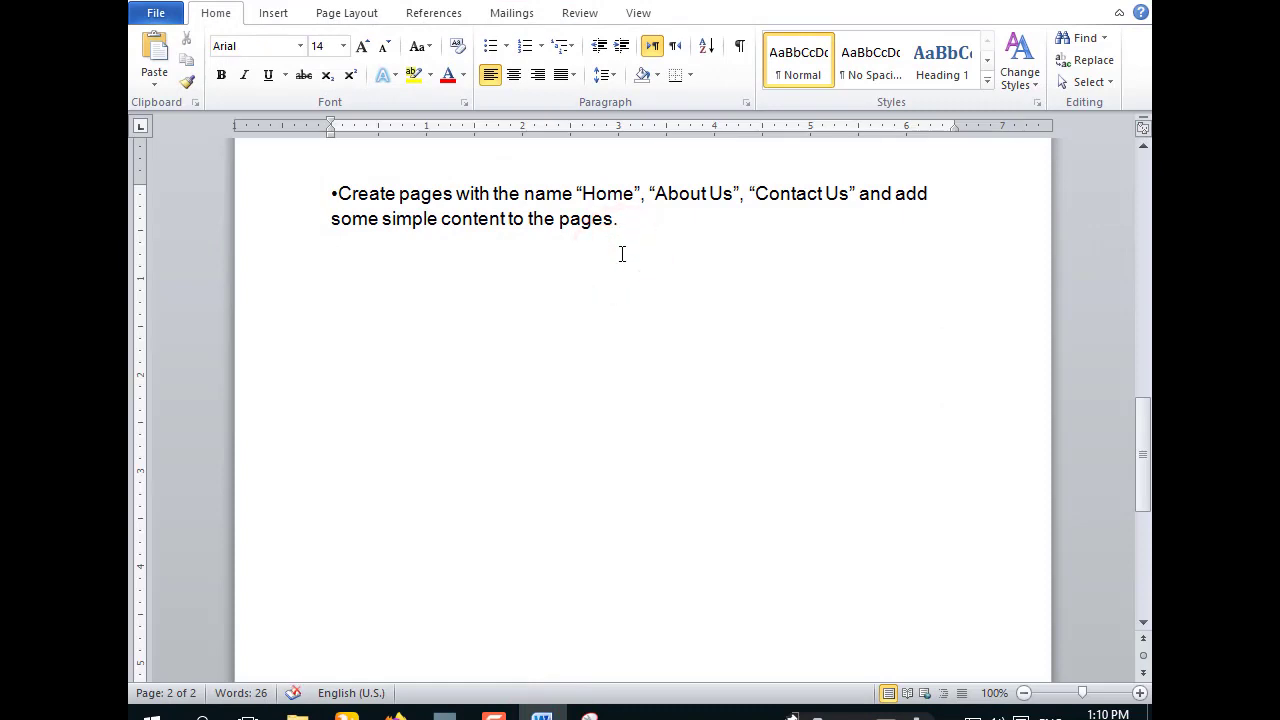
pyautogui.hotkey('ctrl', 'v')
pyautogui.click(812, 396)
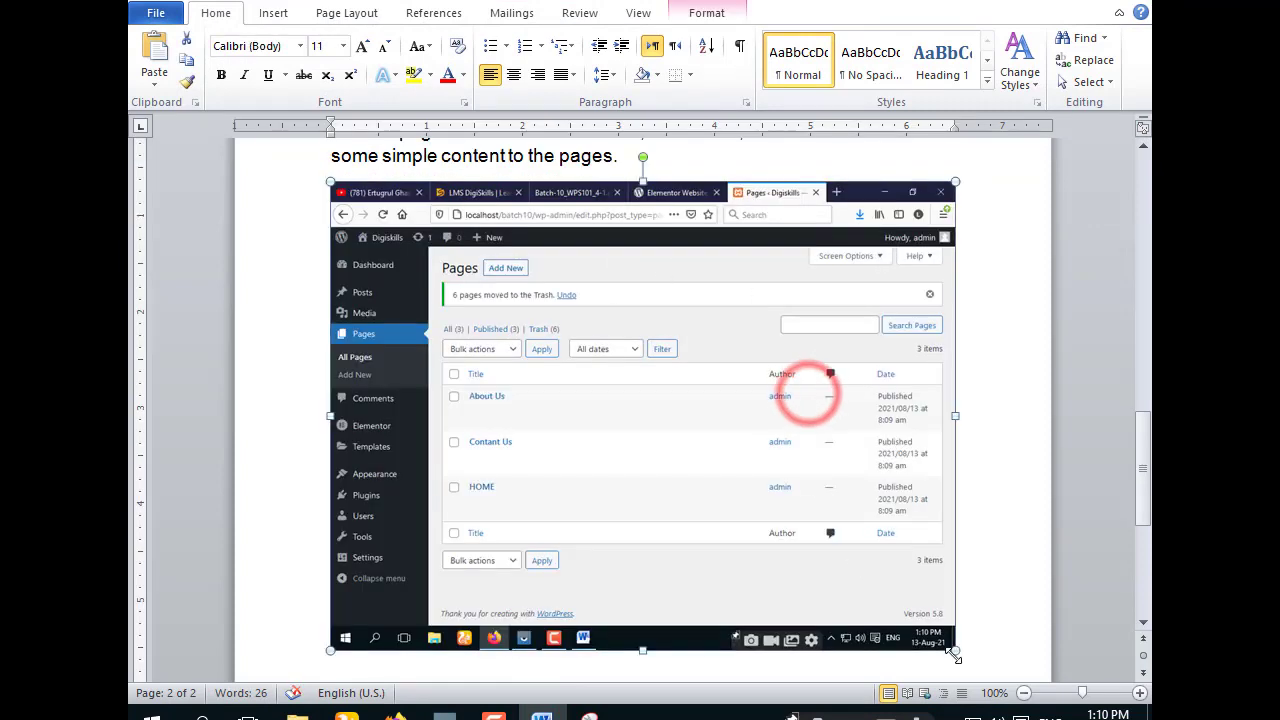
pyautogui.moveTo(955, 650); pyautogui.dragTo(780, 495)
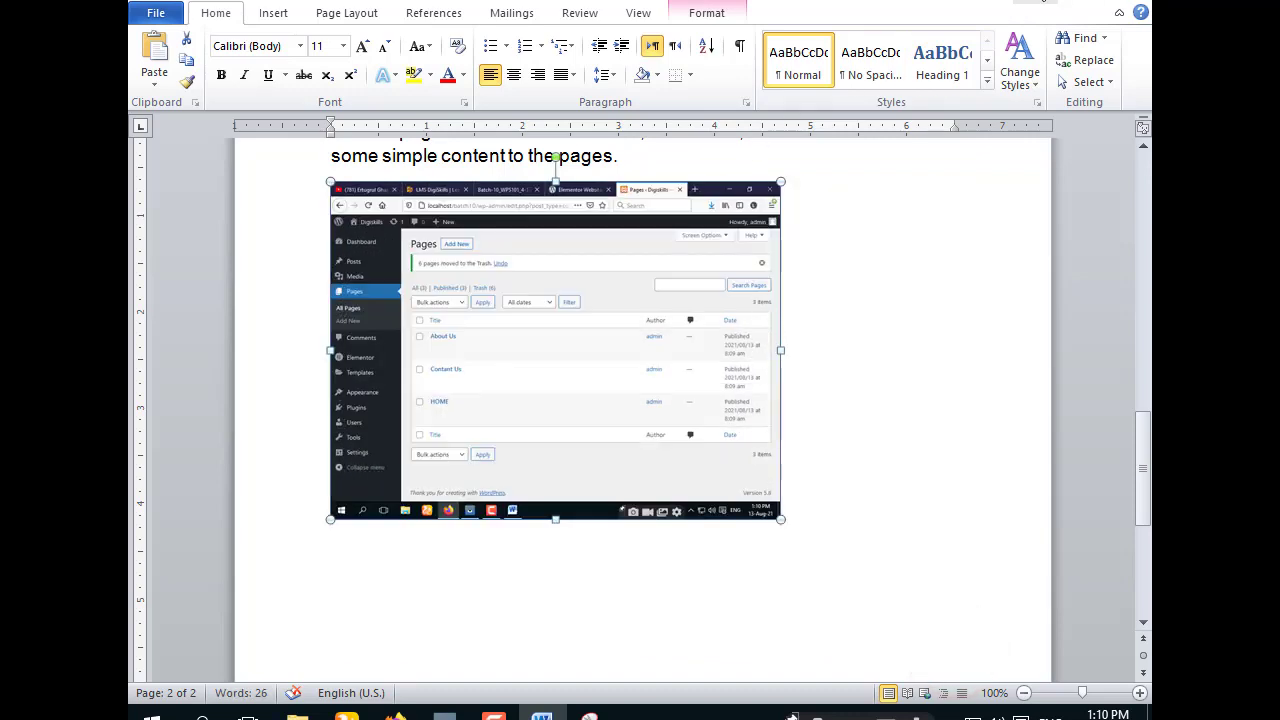
pyautogui.hotkey('alt', 'Tab')
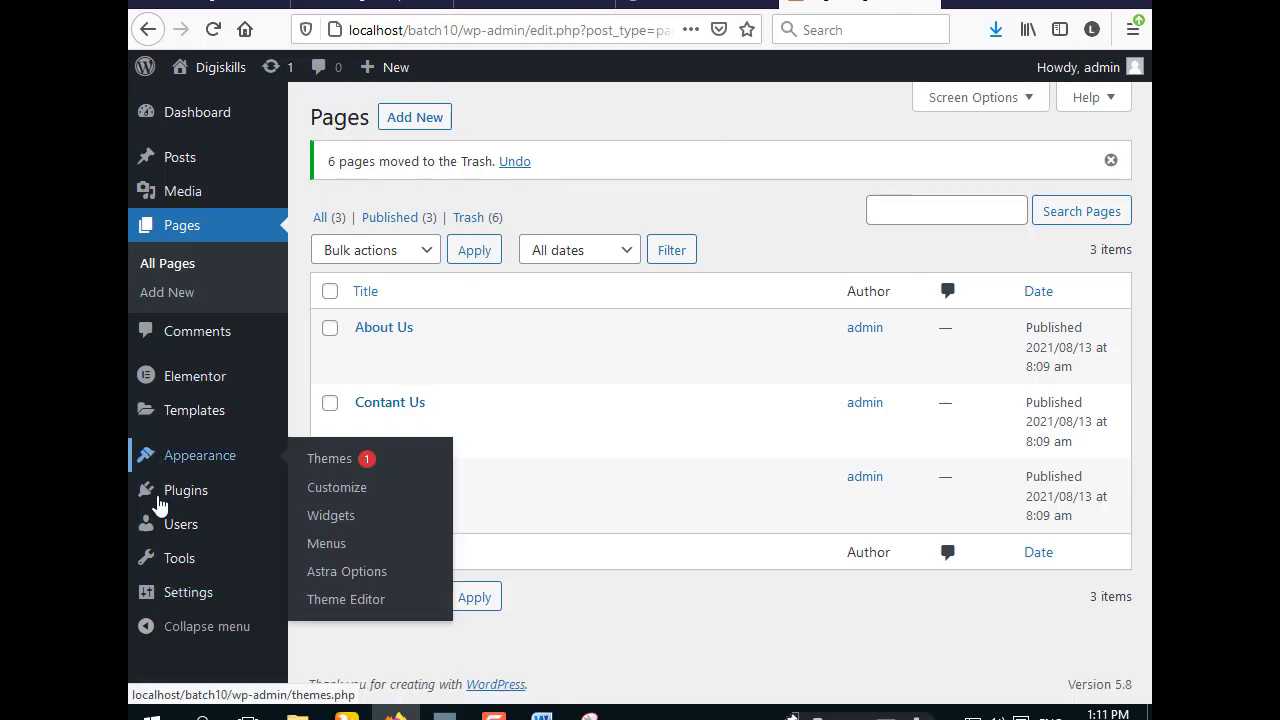
# - In Reading settings, choose a static page with HOME as homepage, no posts page, and save
pyautogui.moveTo(180, 612)
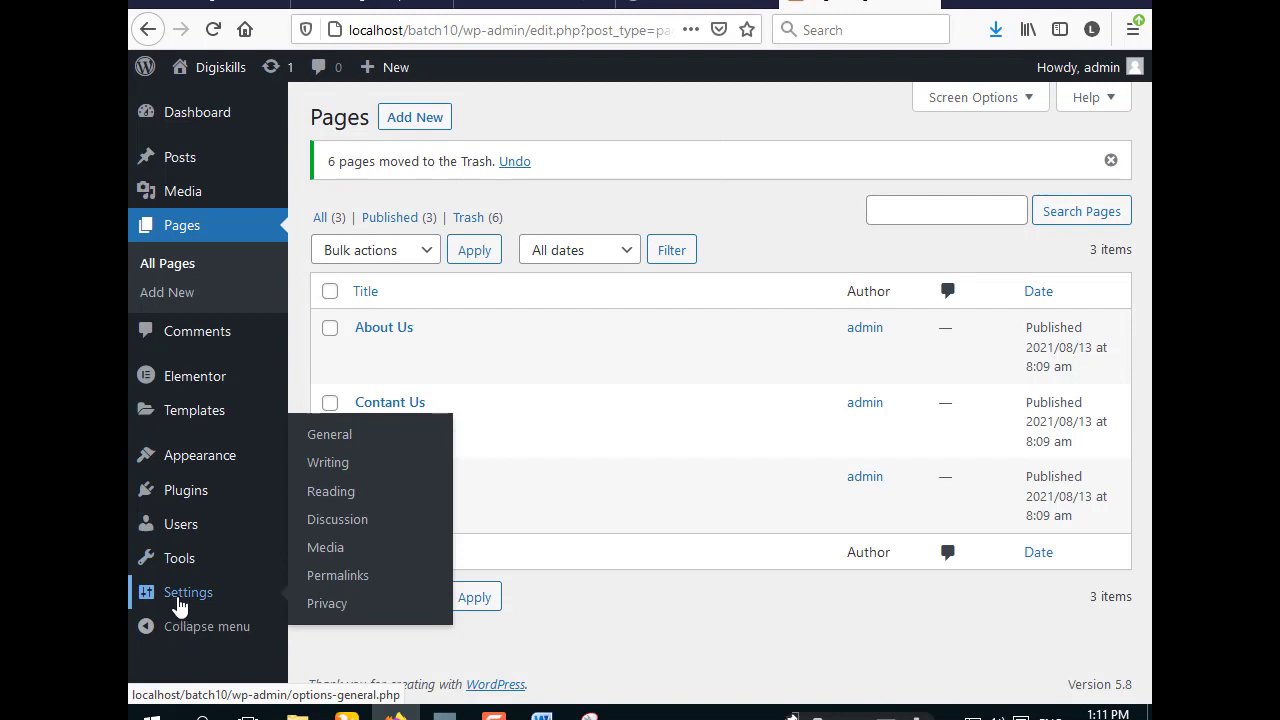
pyautogui.click(358, 491)
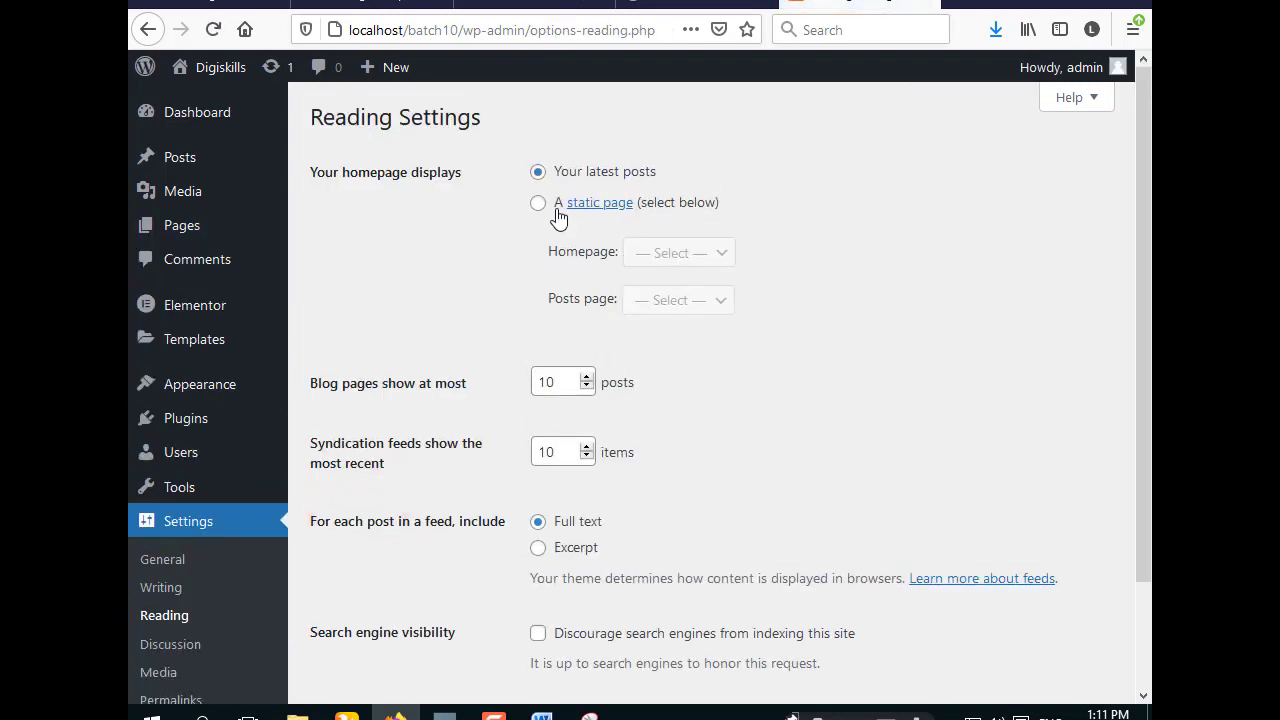
pyautogui.click(539, 204)
pyautogui.click(721, 252)
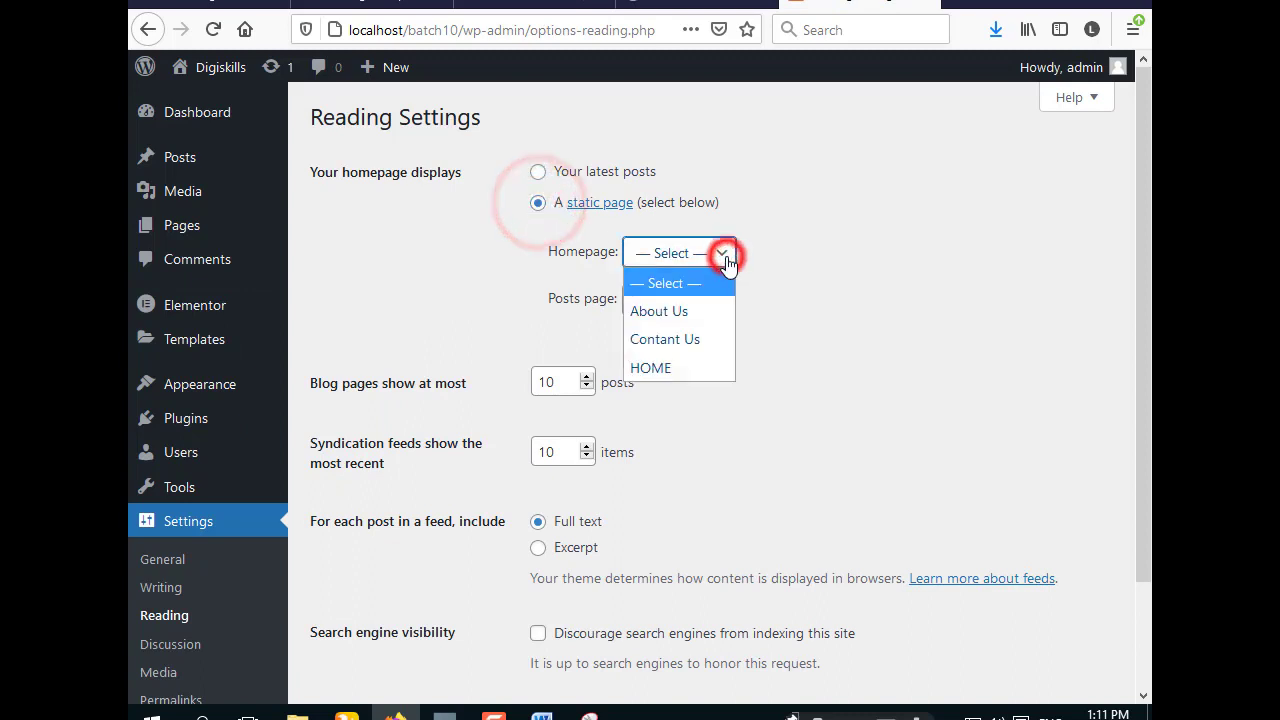
pyautogui.click(686, 367)
pyautogui.click(720, 299)
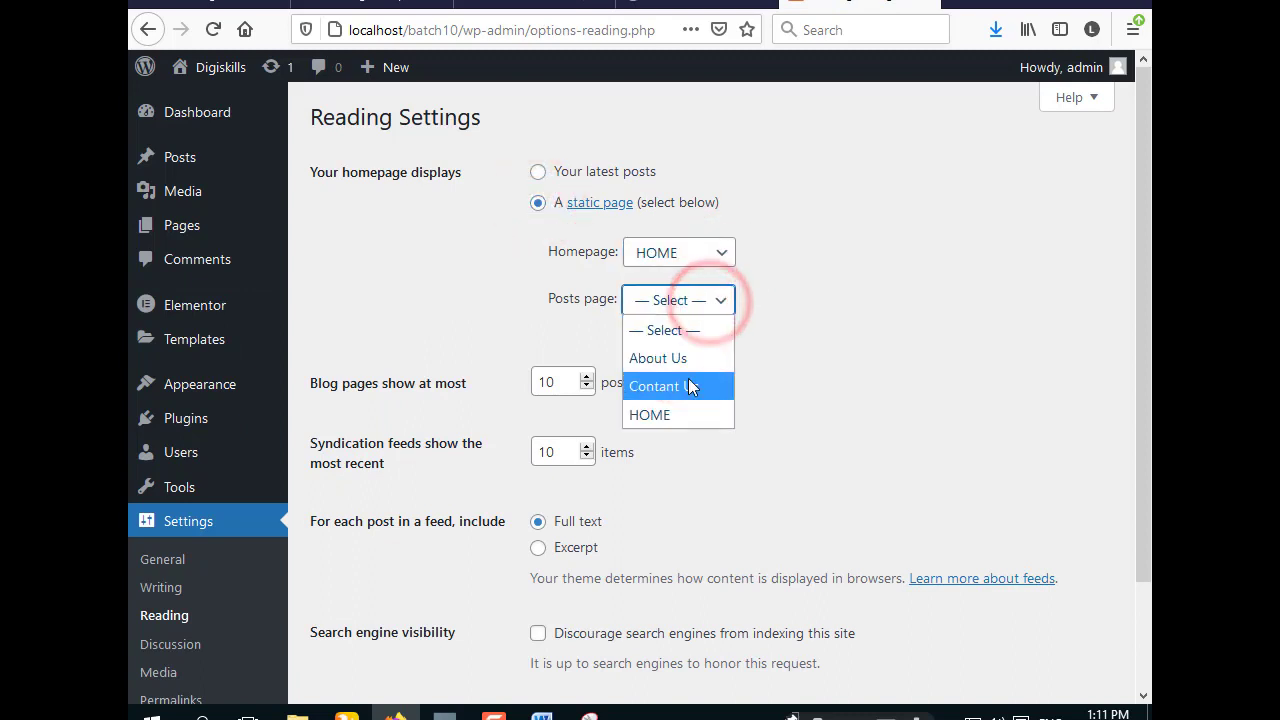
pyautogui.click(777, 342)
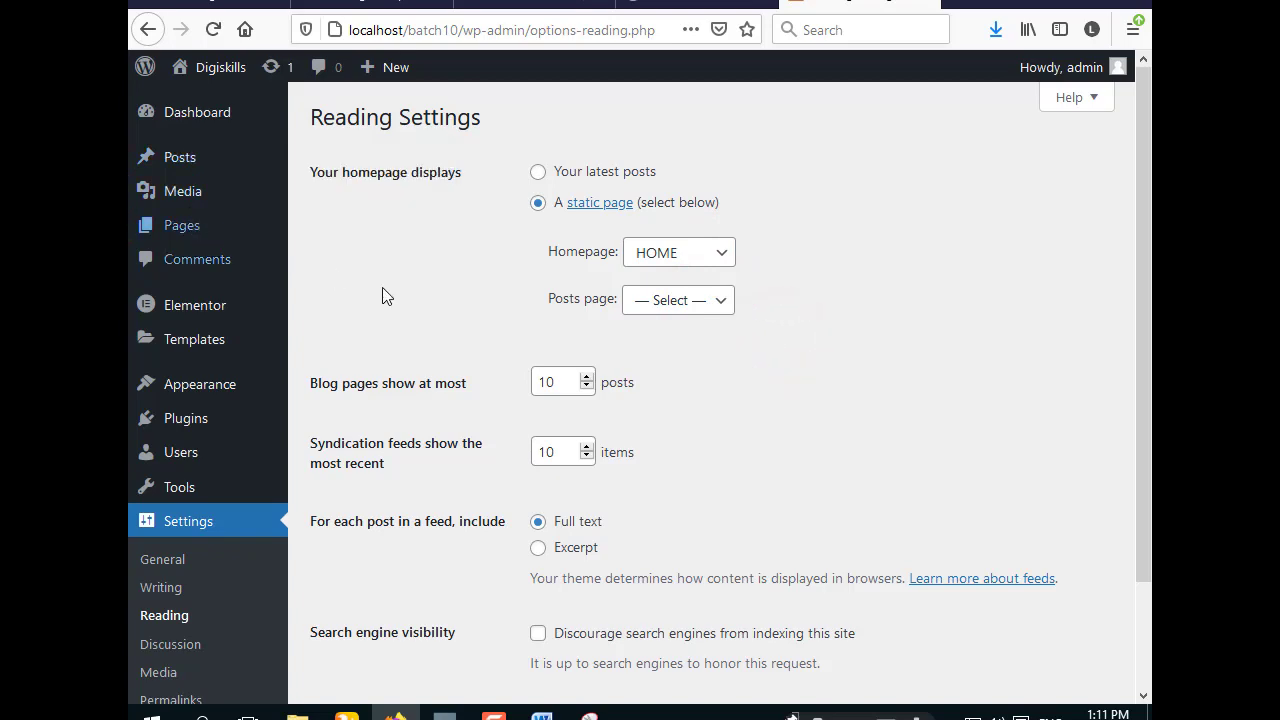
pyautogui.scroll(-3, 530, 320)
pyautogui.click(337, 604)
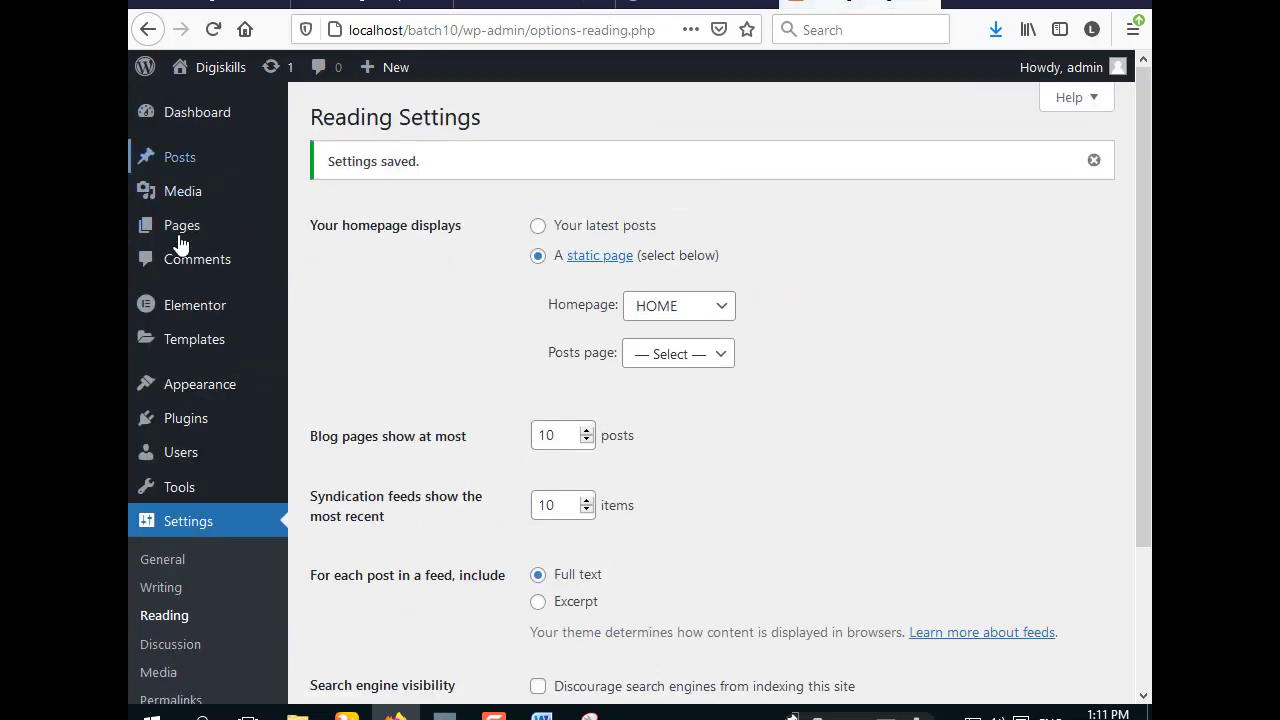
pyautogui.moveTo(185, 233)
pyautogui.rightClick(340, 256)
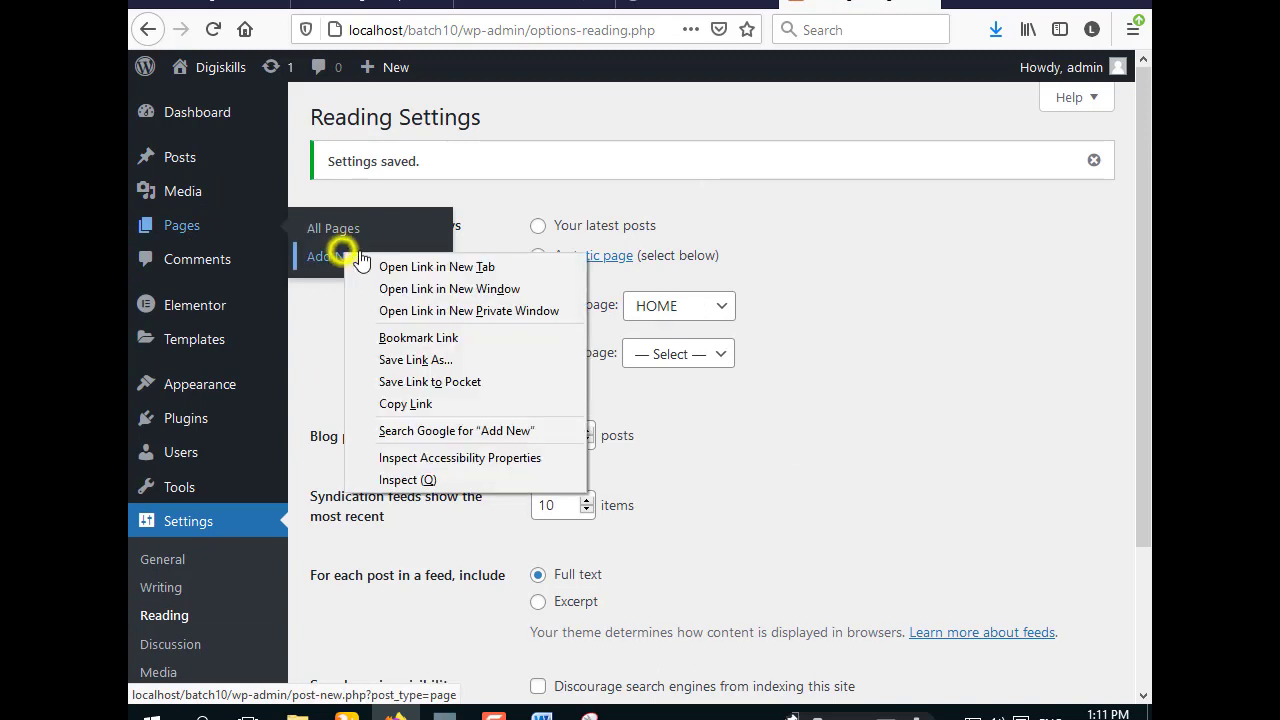
# - Publish a new page titled 'blog' from a new tab and go back to All Pages
pyautogui.click(437, 268)
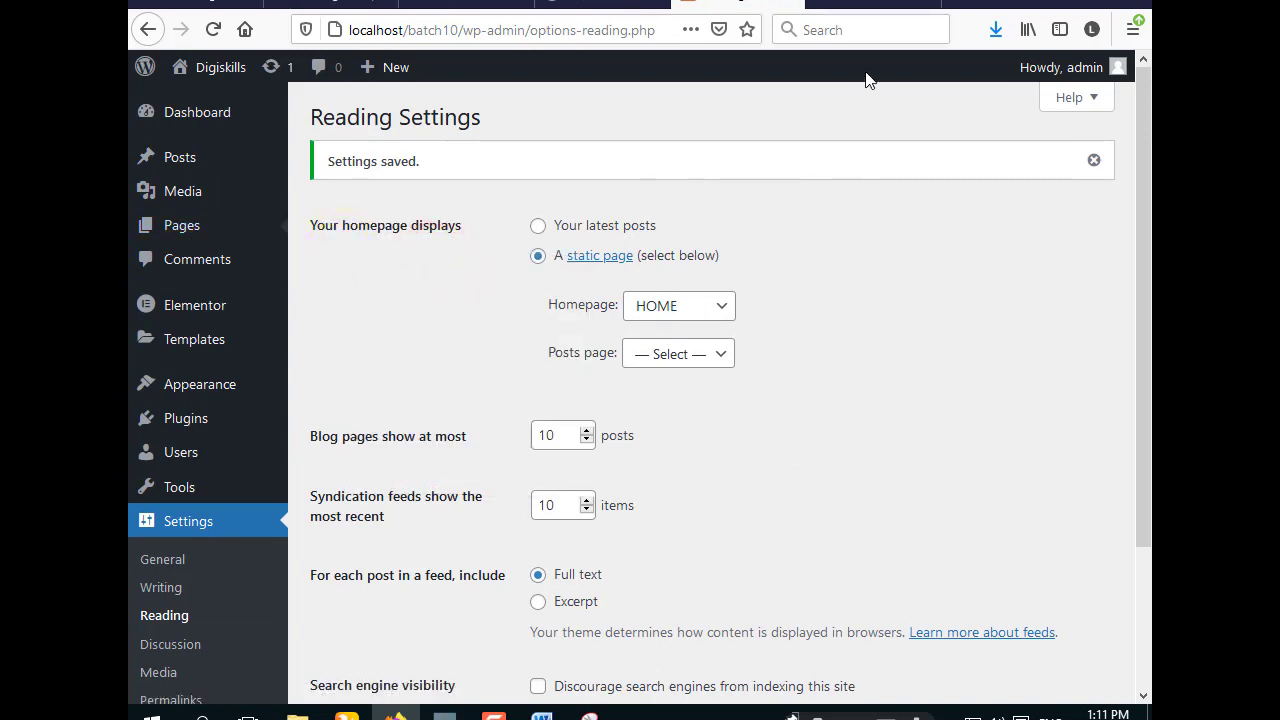
pyautogui.click(877, 8)
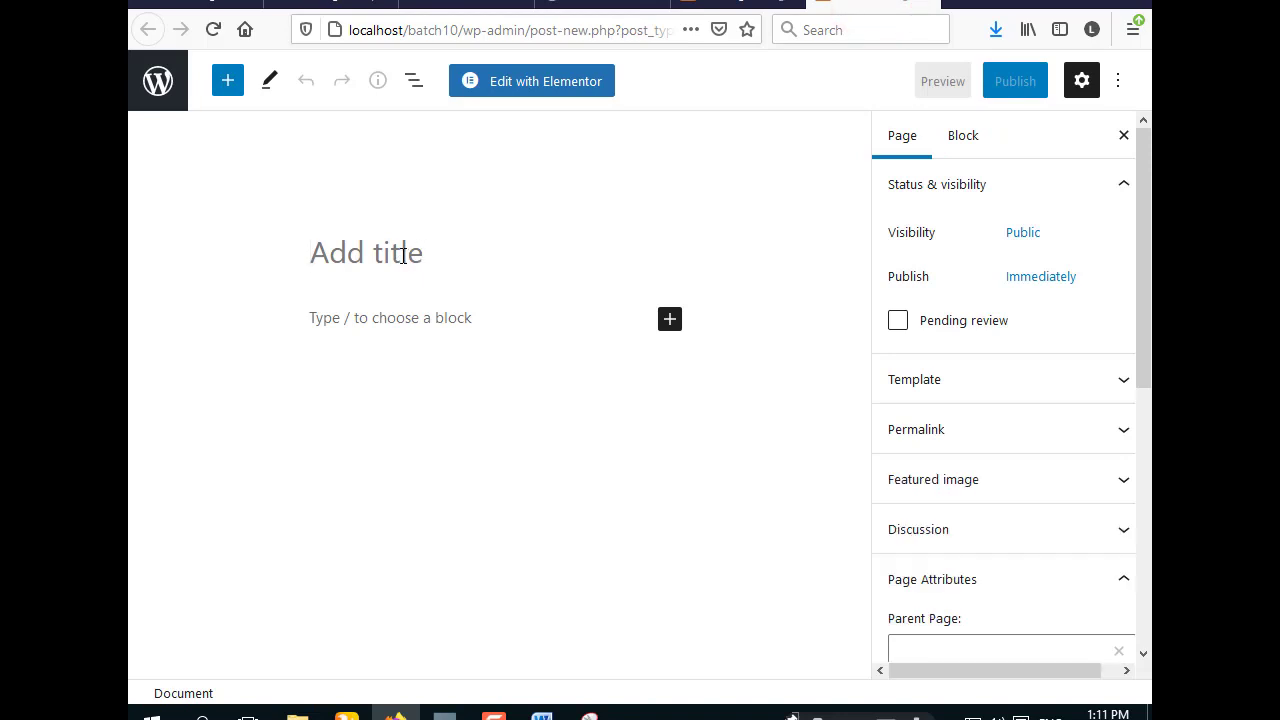
pyautogui.write('blo')
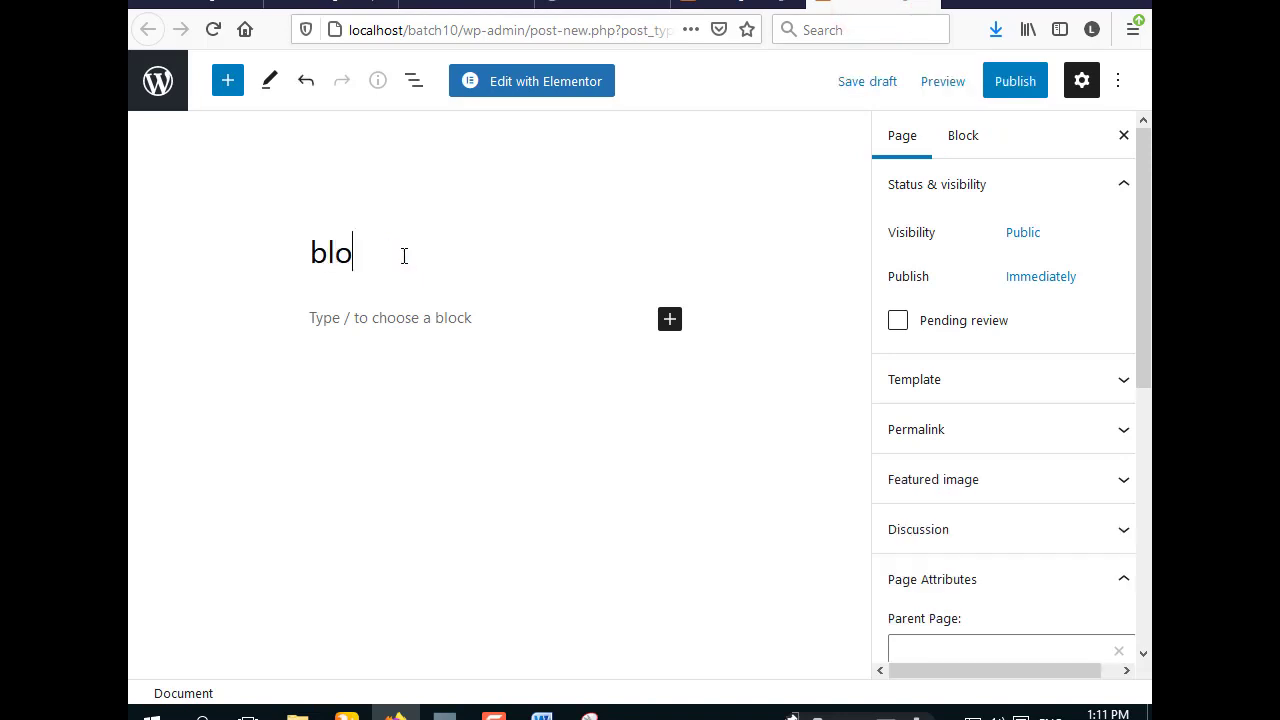
pyautogui.write('g')
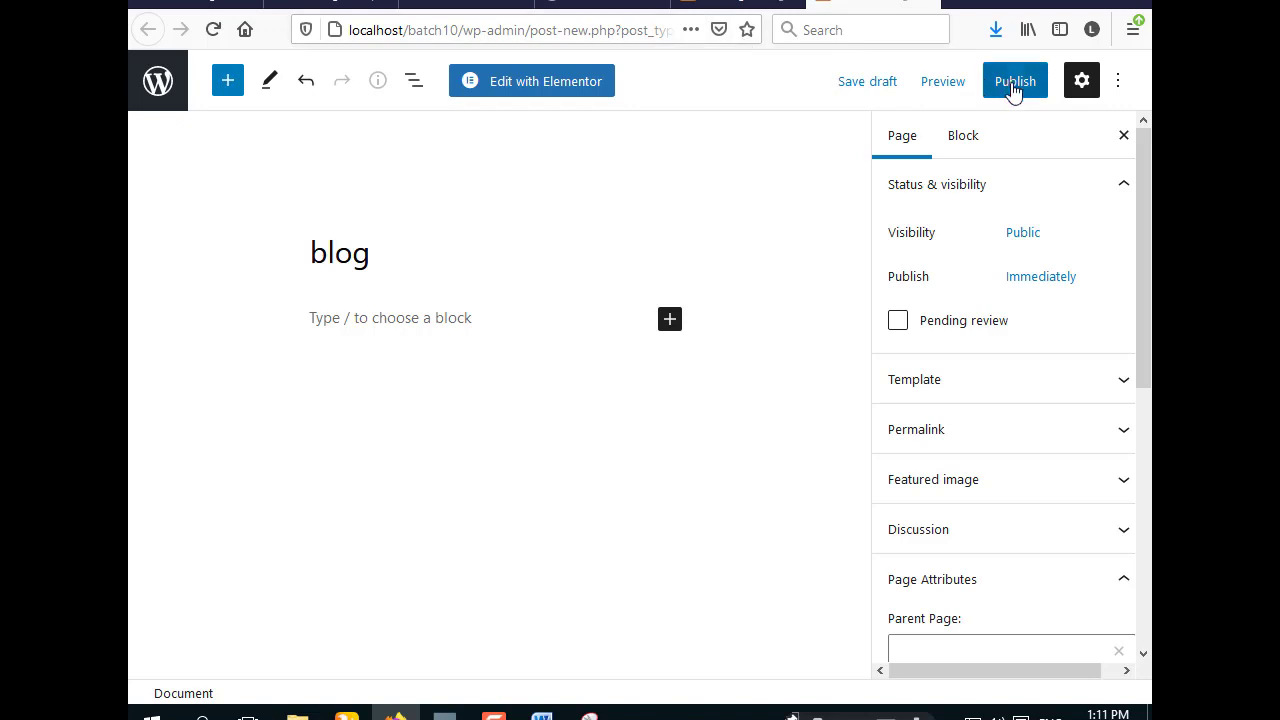
pyautogui.click(1014, 86)
pyautogui.click(965, 86)
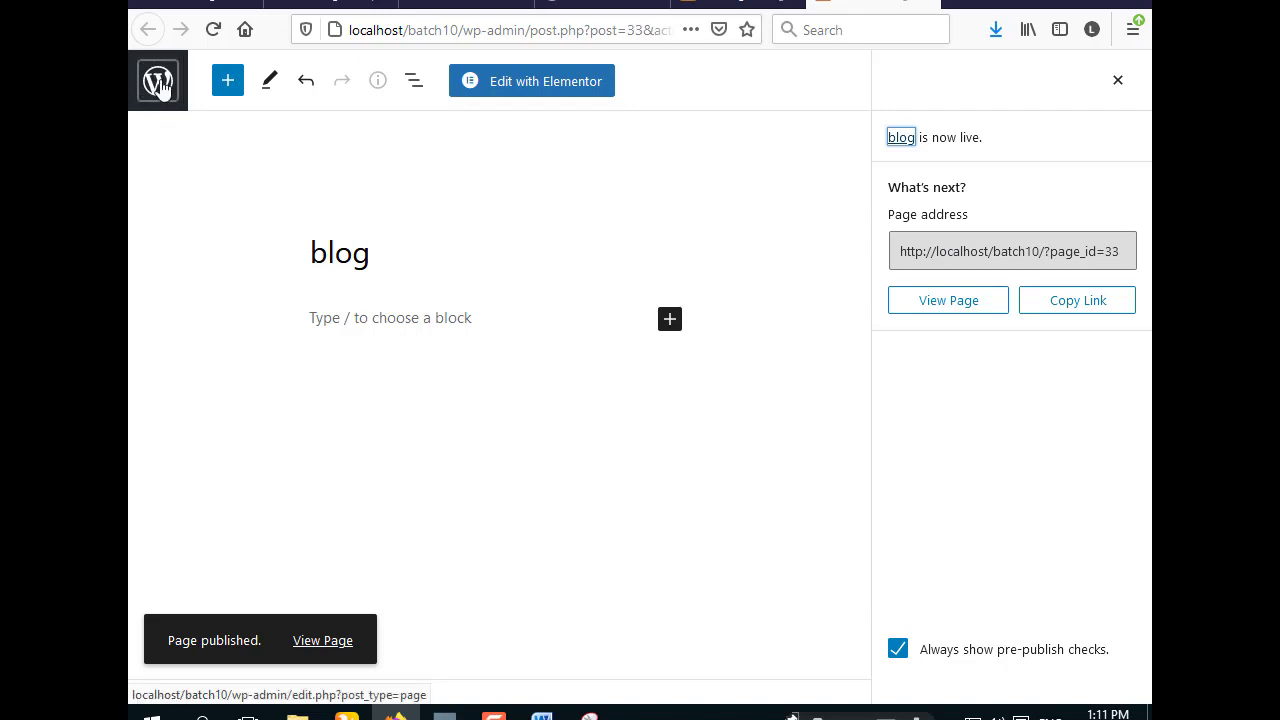
pyautogui.click(158, 84)
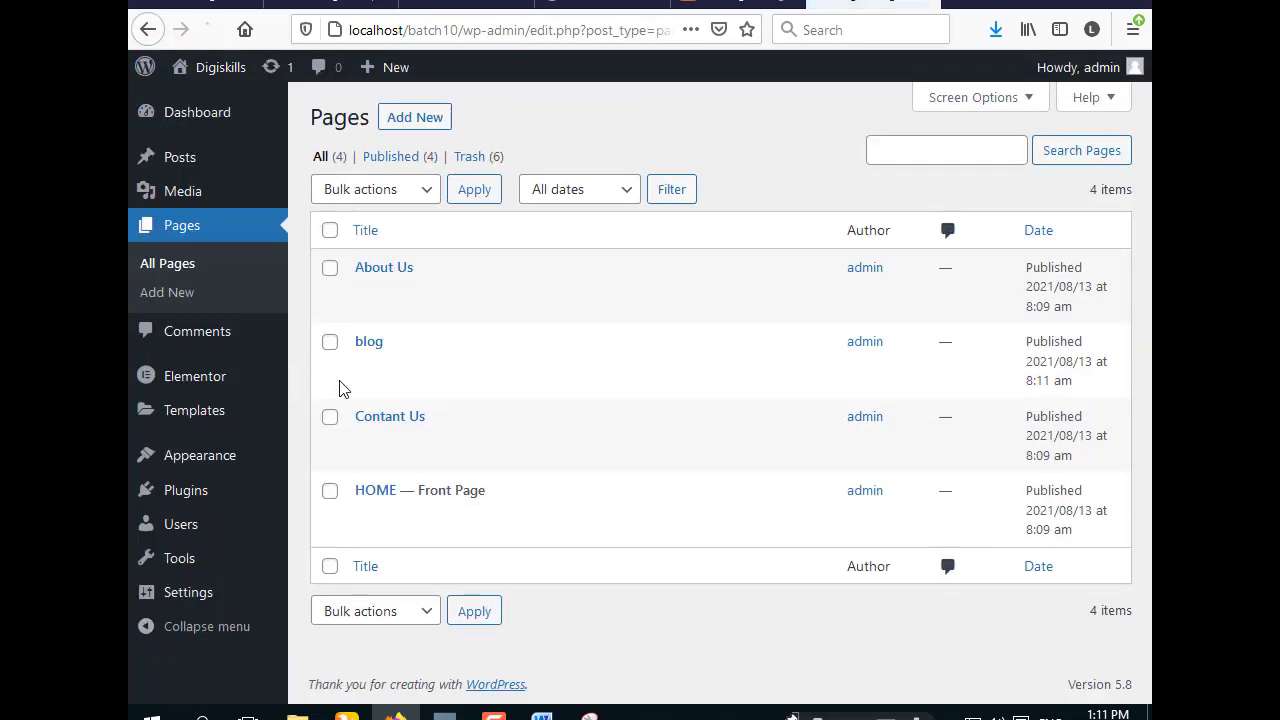
# - Make blog the posts page in Reading Settings, save, and return to the Dashboard
pyautogui.click(716, 5)
pyautogui.click(703, 355)
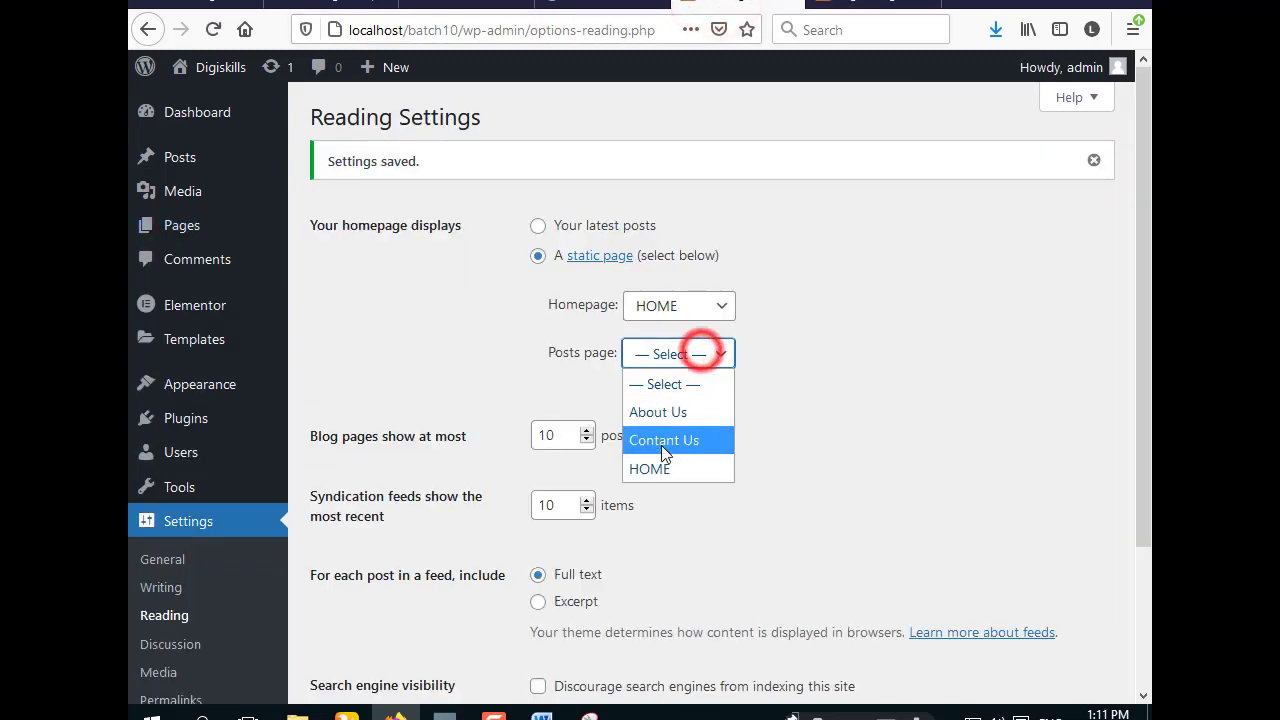
pyautogui.click(214, 30)
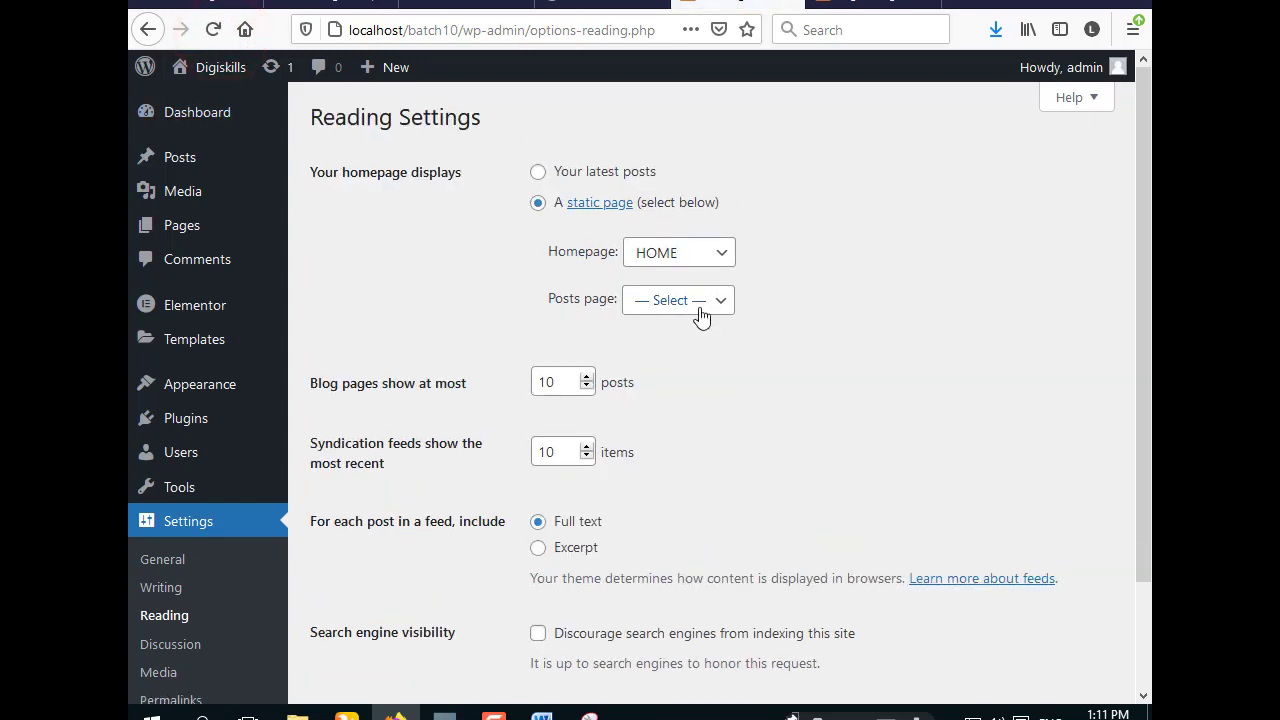
pyautogui.click(700, 303)
pyautogui.click(684, 388)
pyautogui.scroll(-3, 515, 430)
pyautogui.click(367, 612)
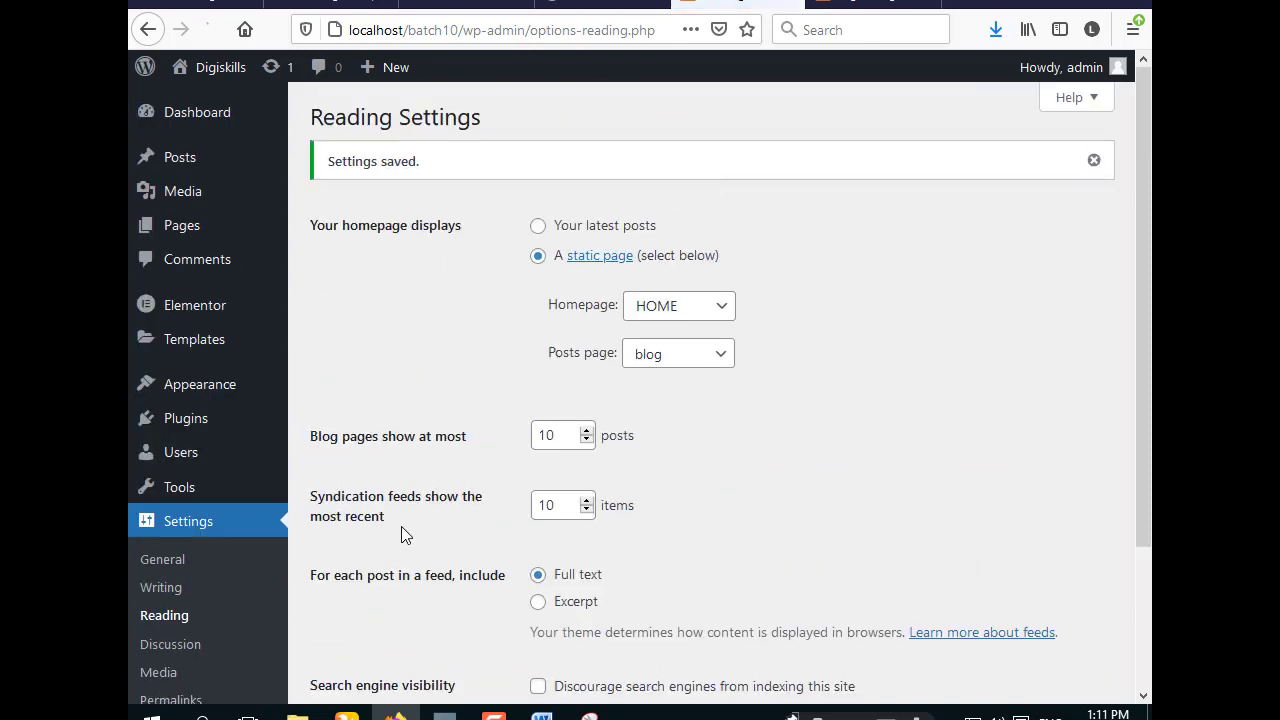
pyautogui.click(206, 114)
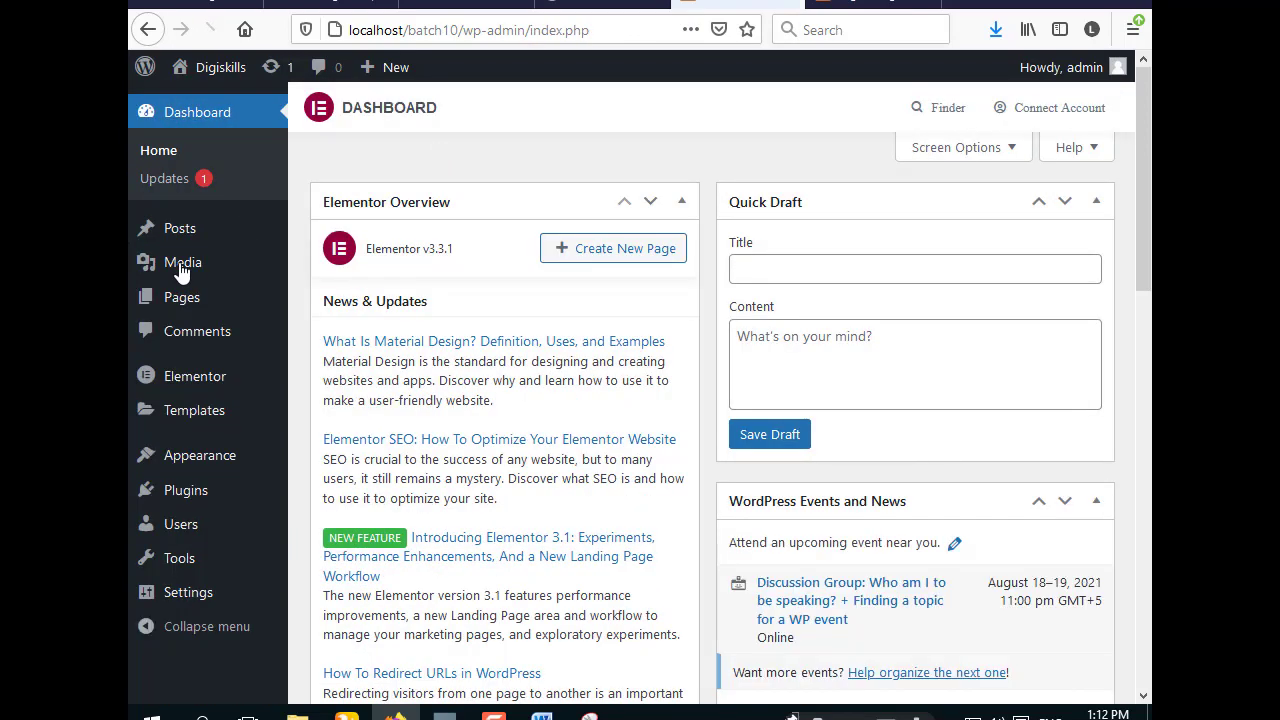
# - Open the Astra theme Customizer from Appearance and go to its Menus section
pyautogui.moveTo(200, 457)
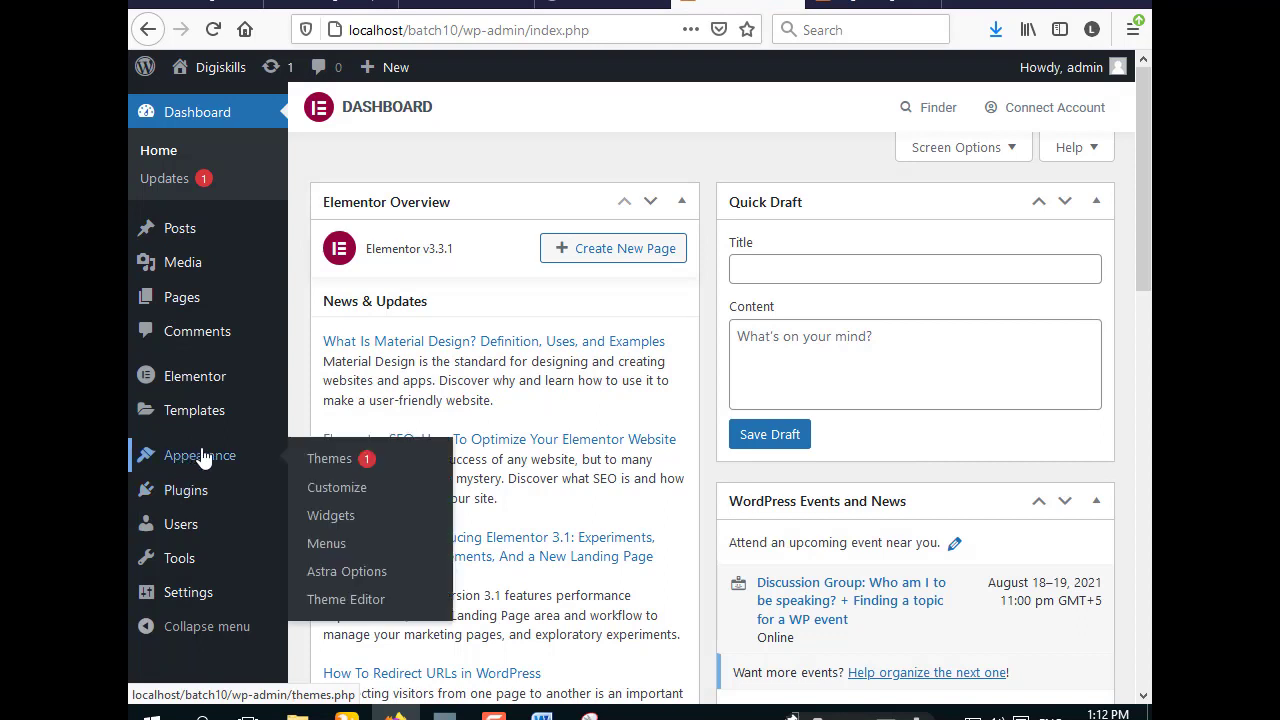
pyautogui.click(347, 495)
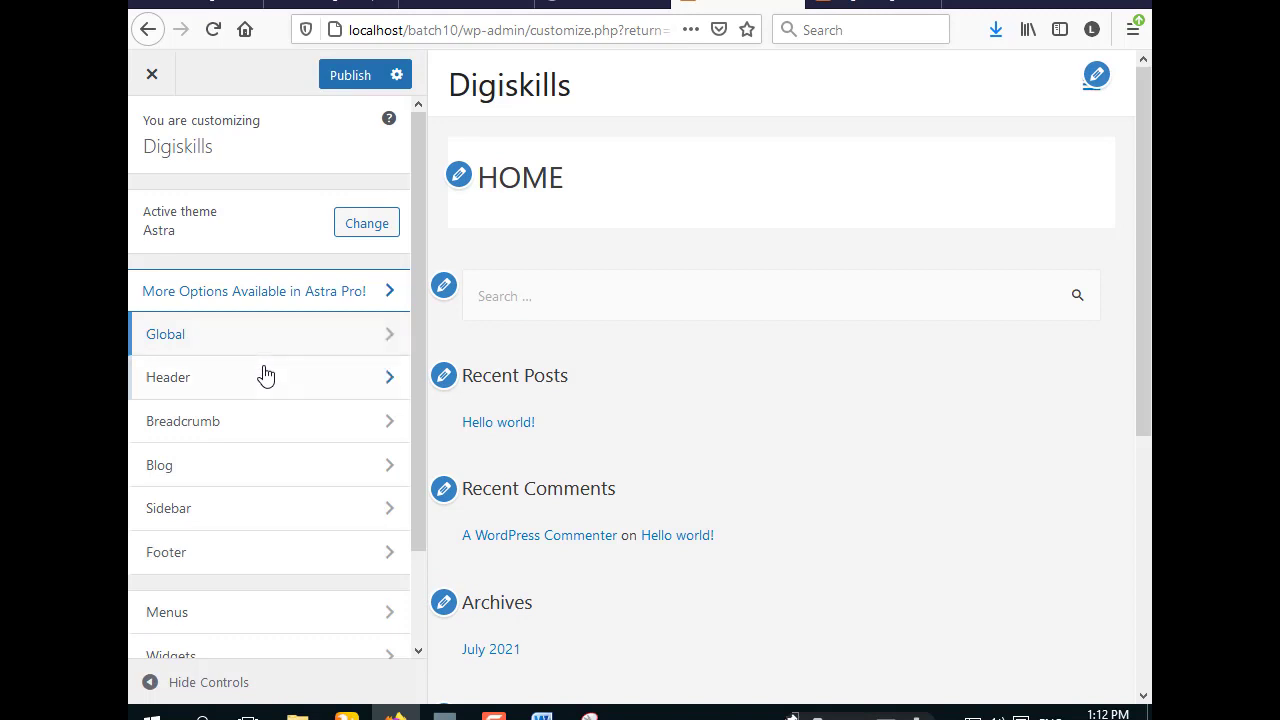
pyautogui.scroll(-2, 264, 376)
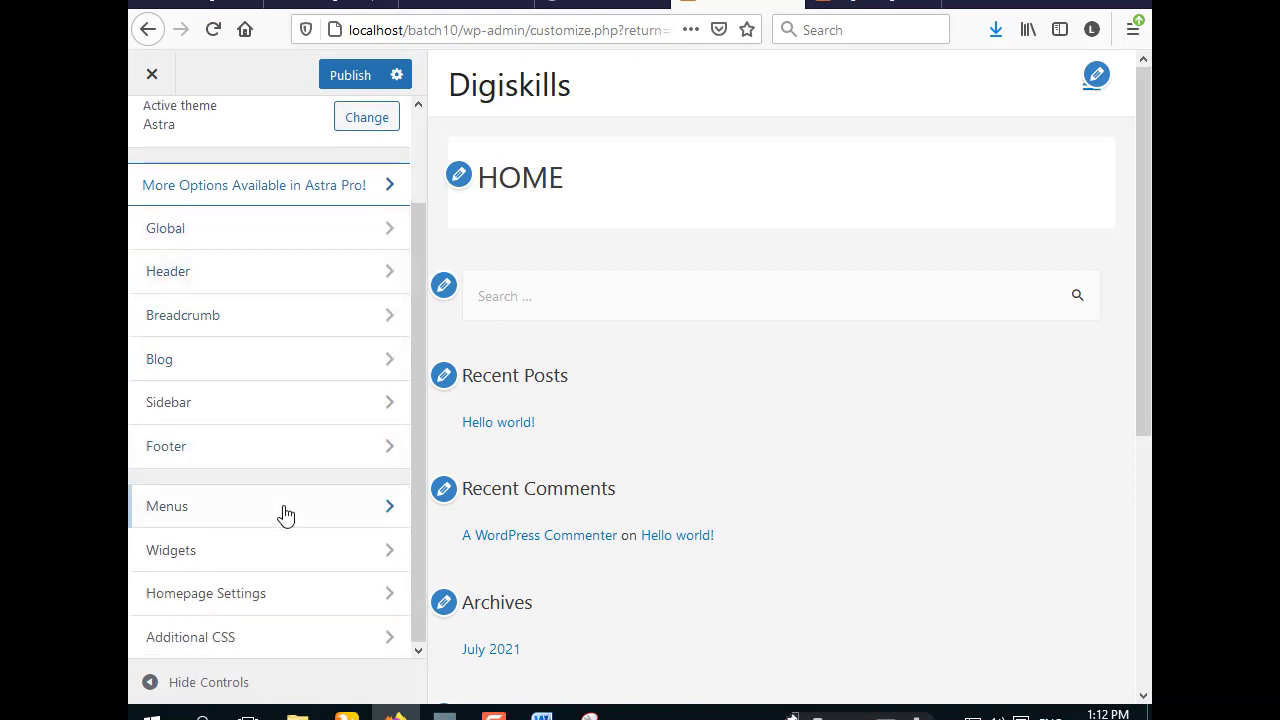
pyautogui.click(348, 520)
# - Create a new named menu in the Primary Menu location and show its Add Items page list
pyautogui.click(338, 414)
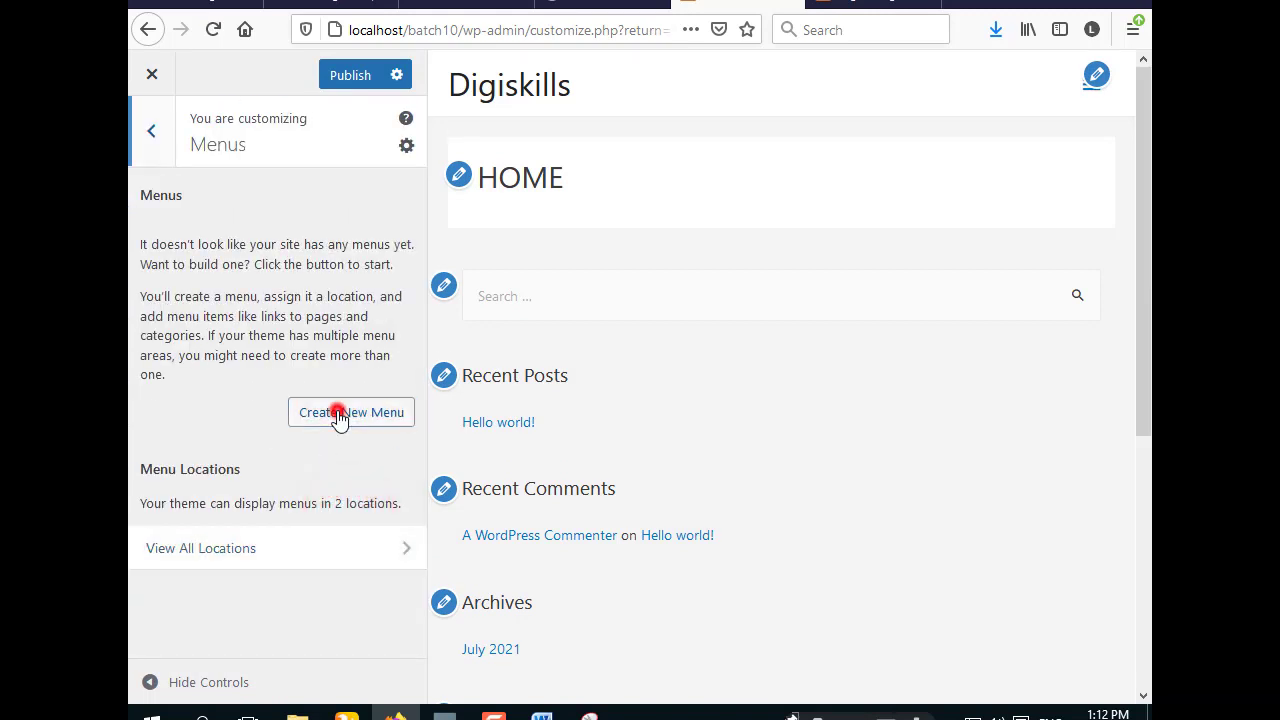
pyautogui.click(225, 259)
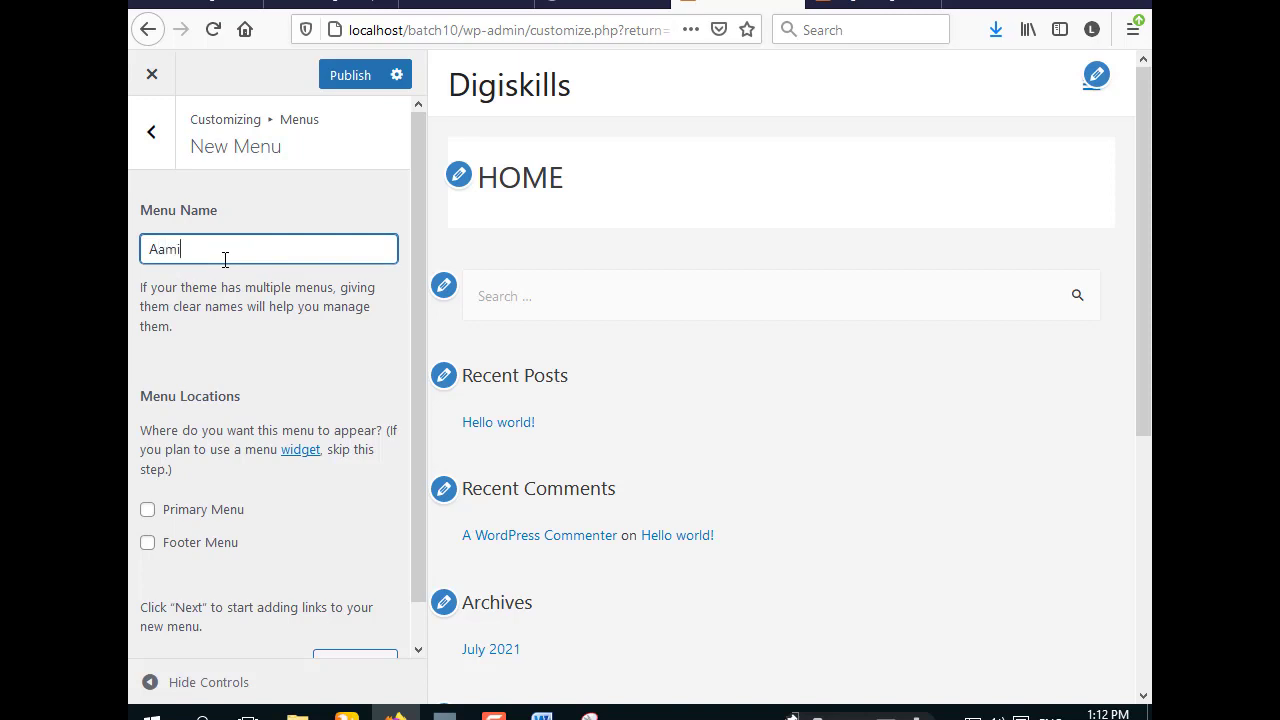
pyautogui.scroll(-1, 249, 348)
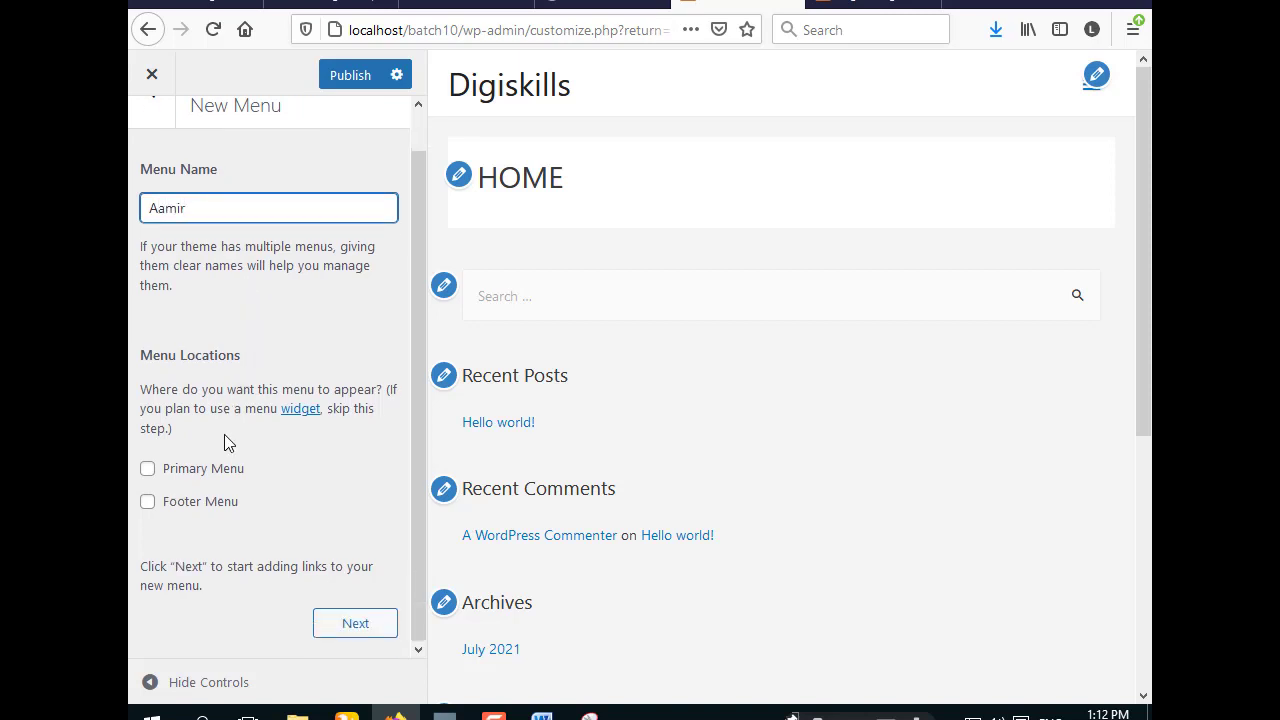
pyautogui.click(147, 471)
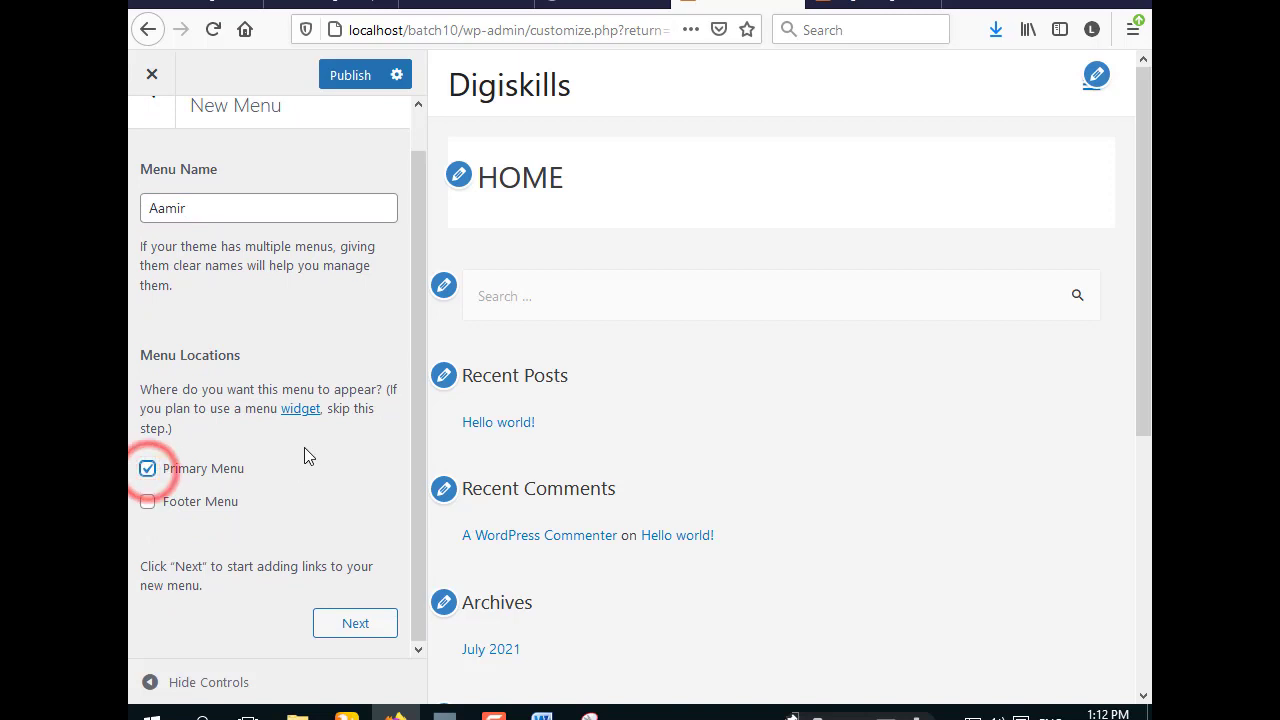
pyautogui.click(353, 625)
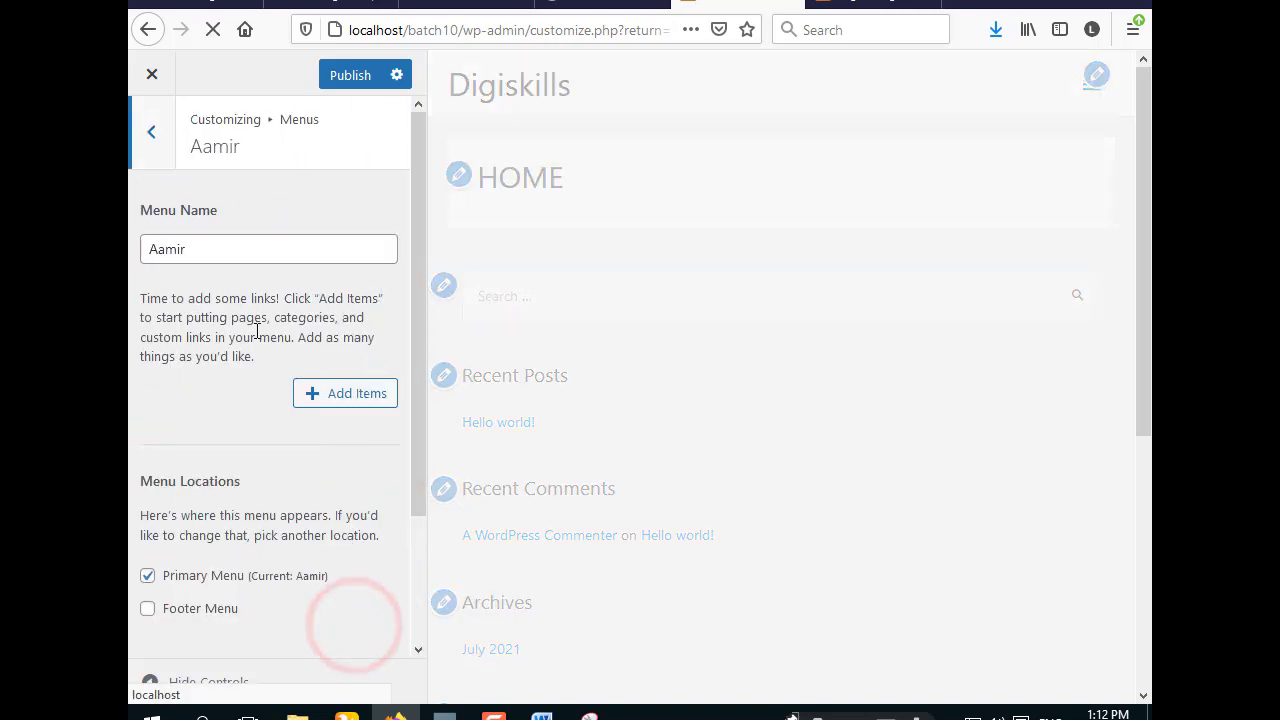
pyautogui.click(356, 392)
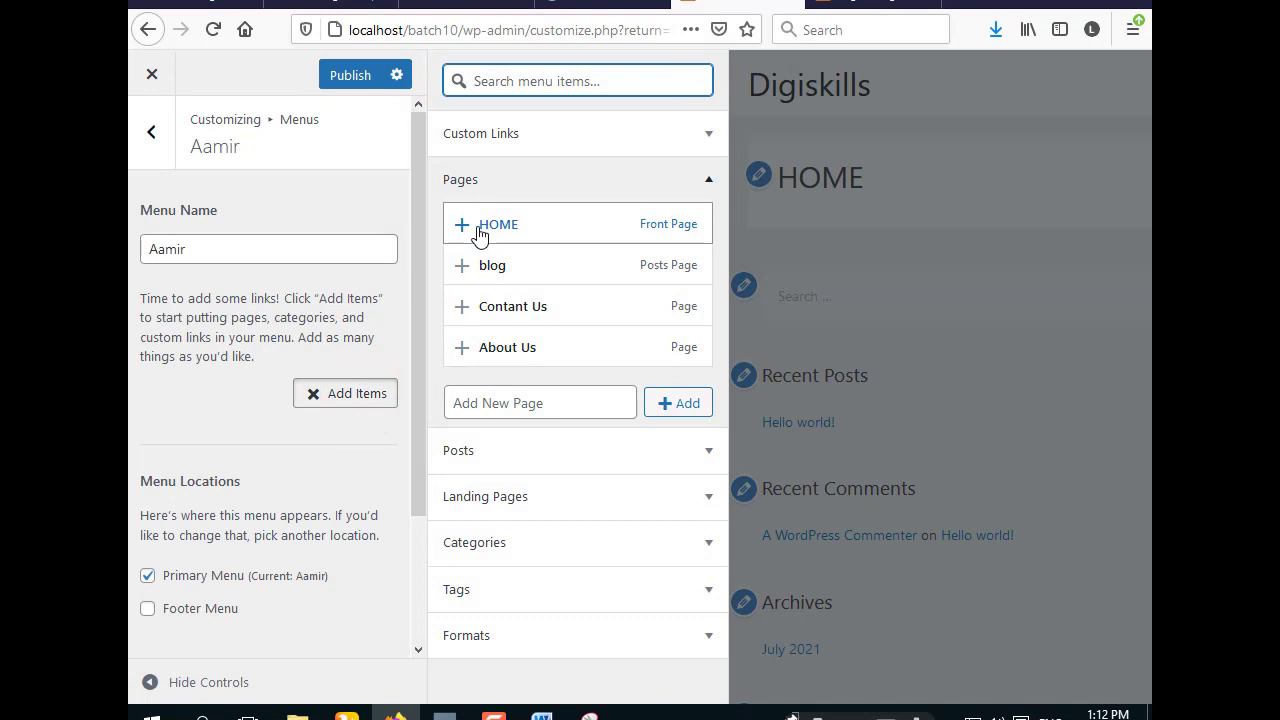
# - Add the HOME, Contant Us and About Us pages to the menu
pyautogui.click(479, 230)
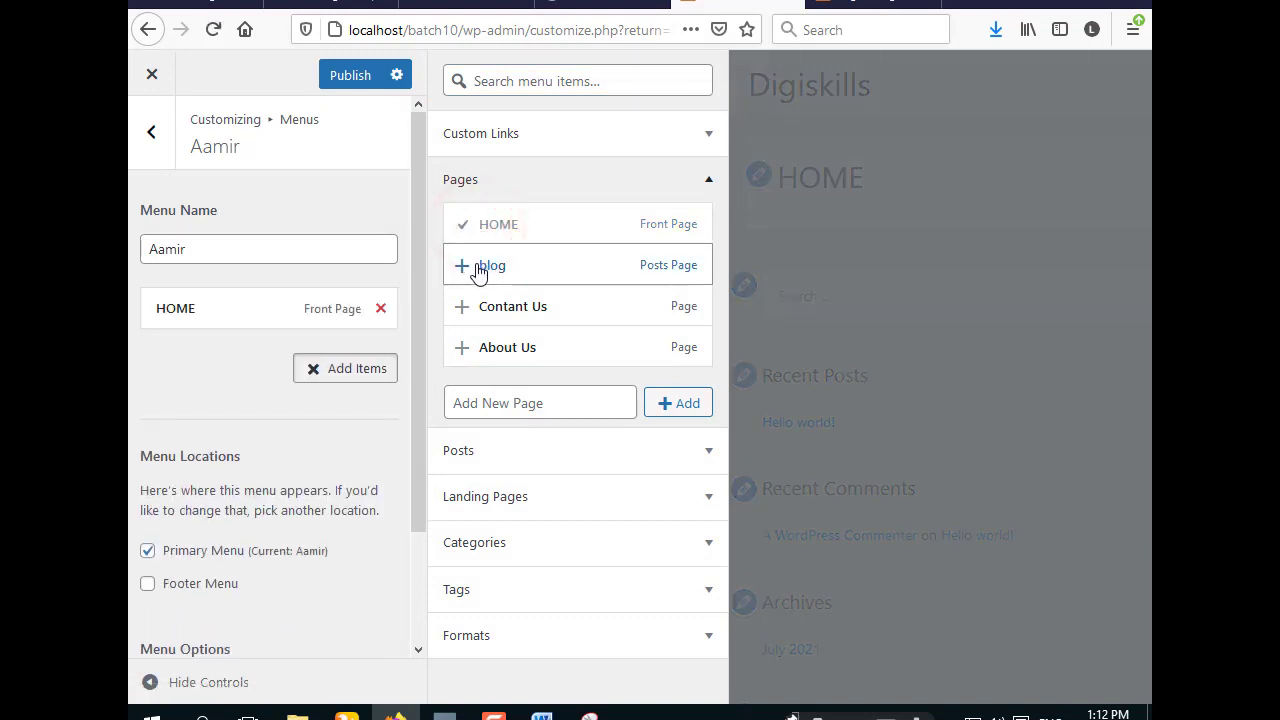
pyautogui.click(491, 316)
pyautogui.click(491, 343)
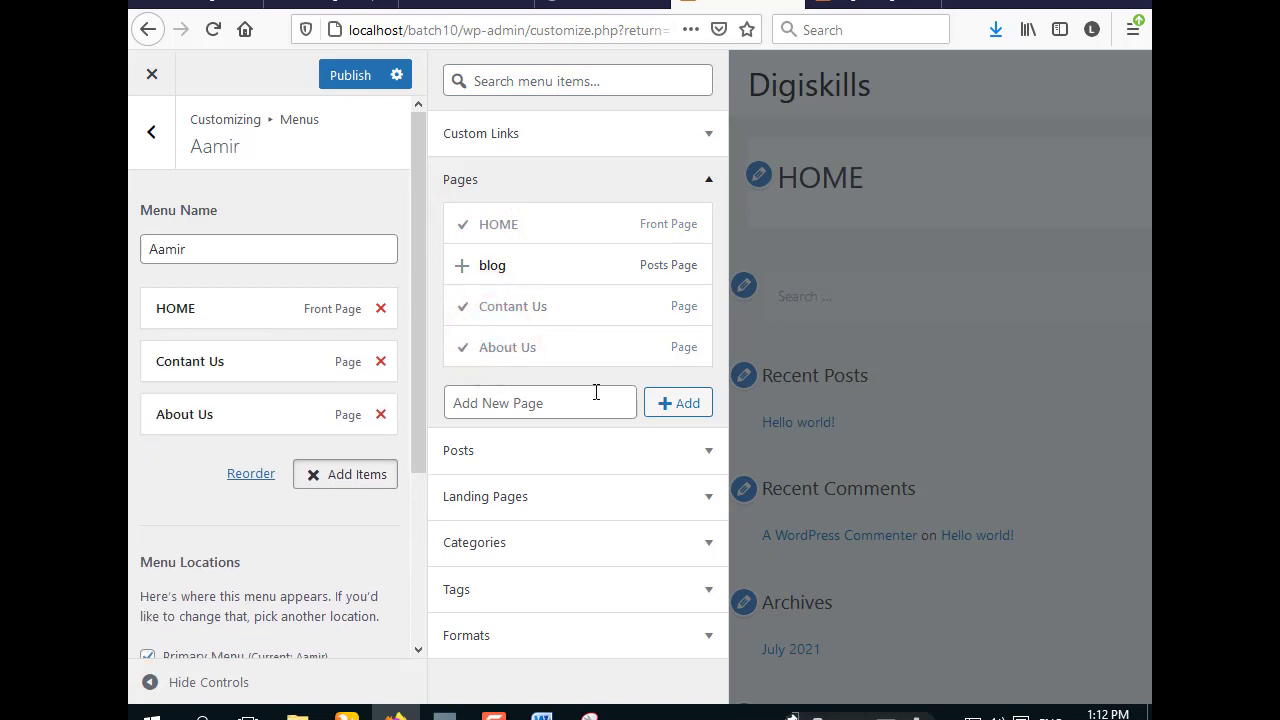
# - Publish the menu and close the Customizer back to the Dashboard
pyautogui.click(350, 78)
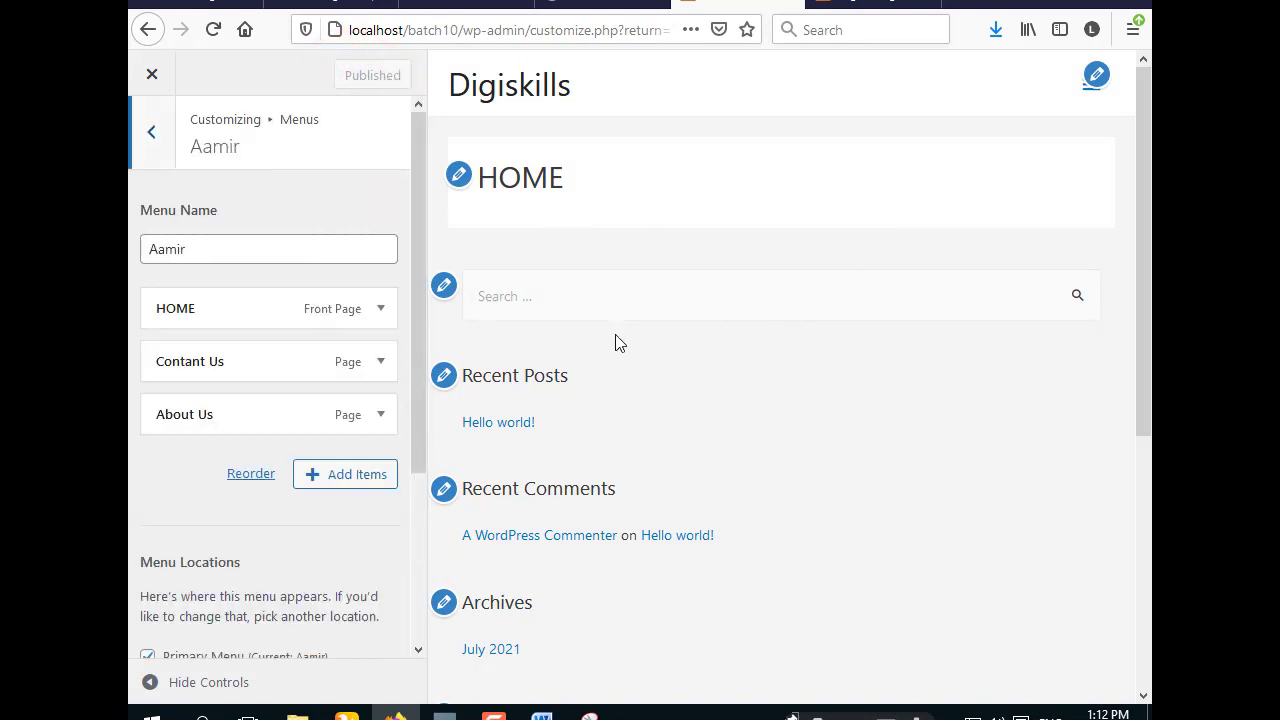
pyautogui.scroll(-10, 660, 300)
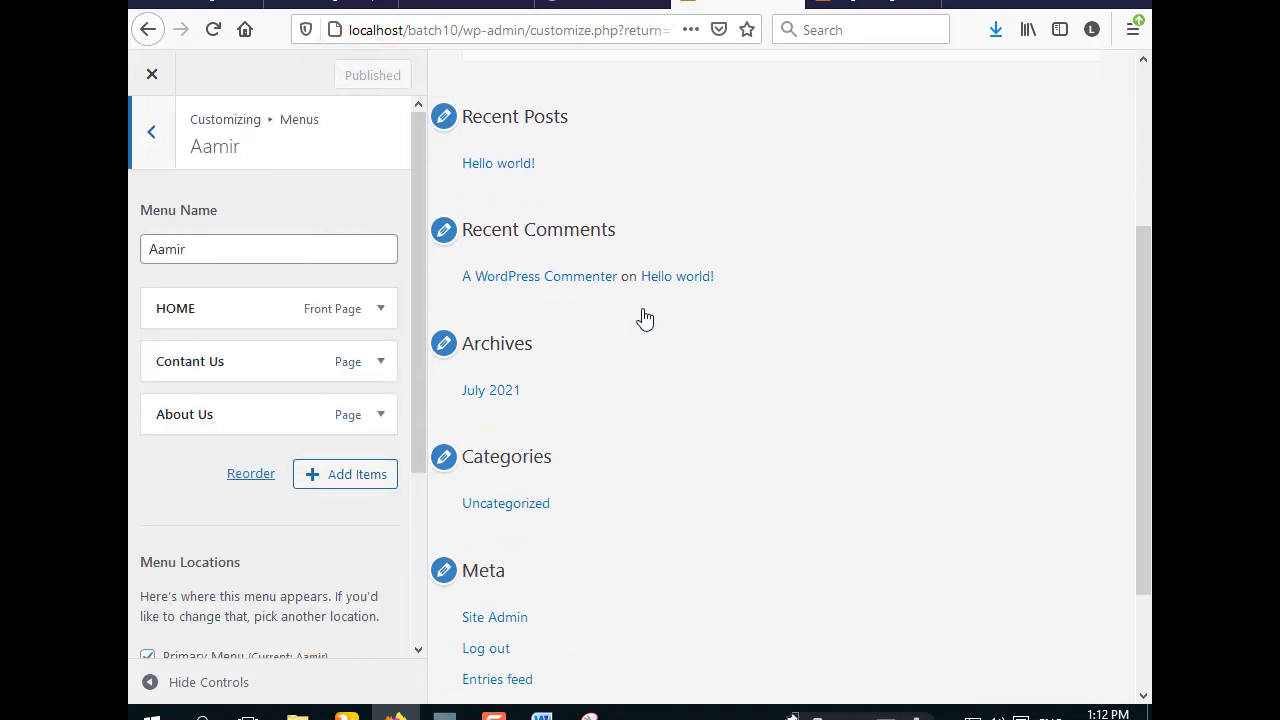
pyautogui.scroll(10, 646, 323)
pyautogui.click(148, 130)
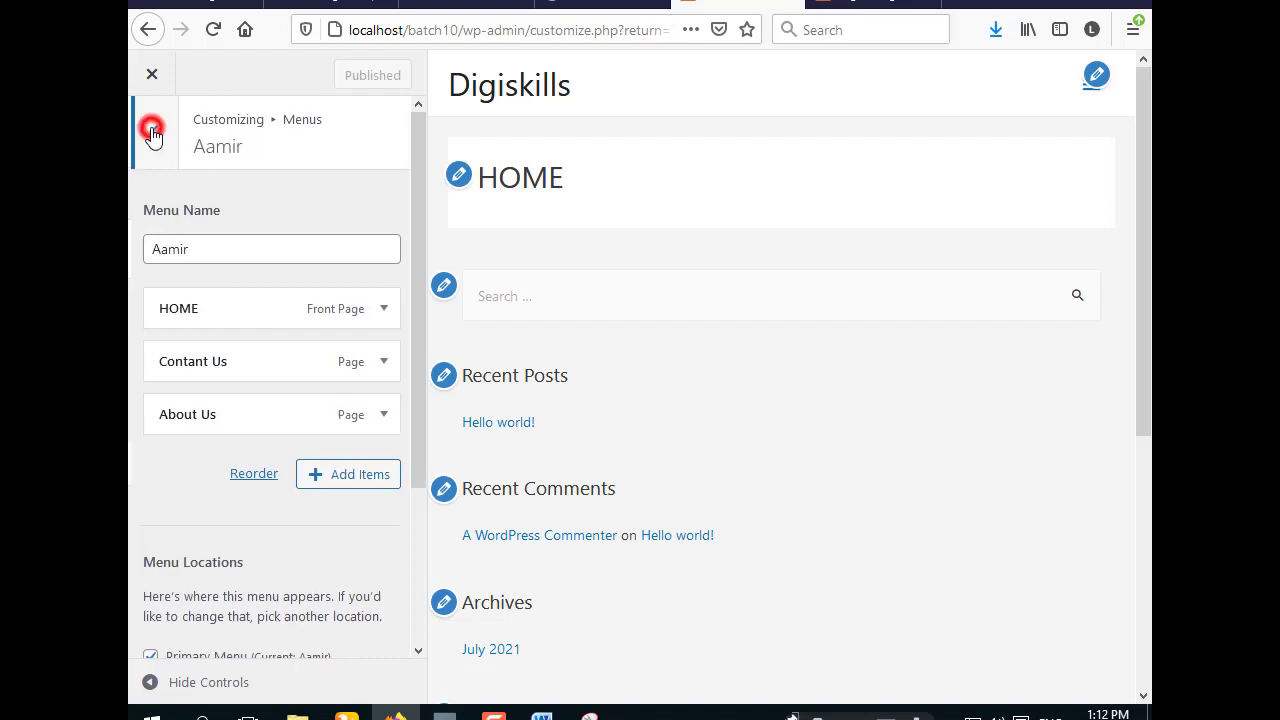
pyautogui.click(152, 74)
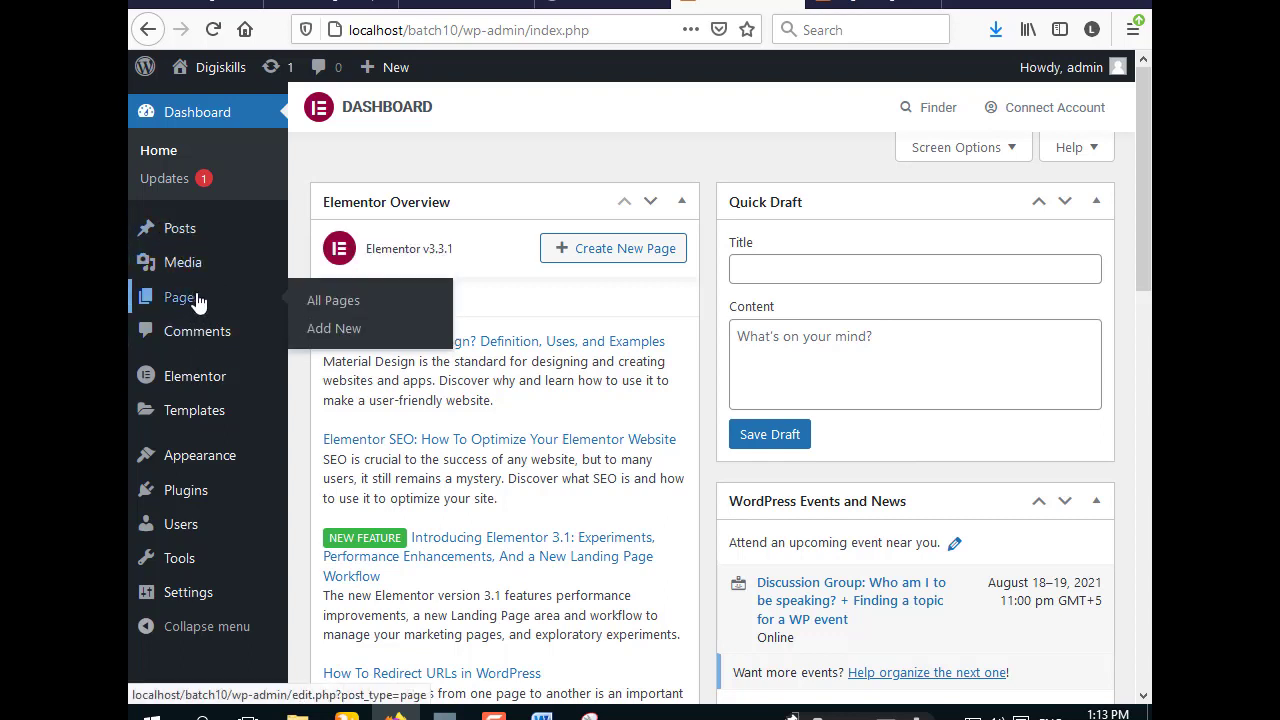
# - Open HOME from All Pages and launch it in the Elementor editor
pyautogui.click(340, 300)
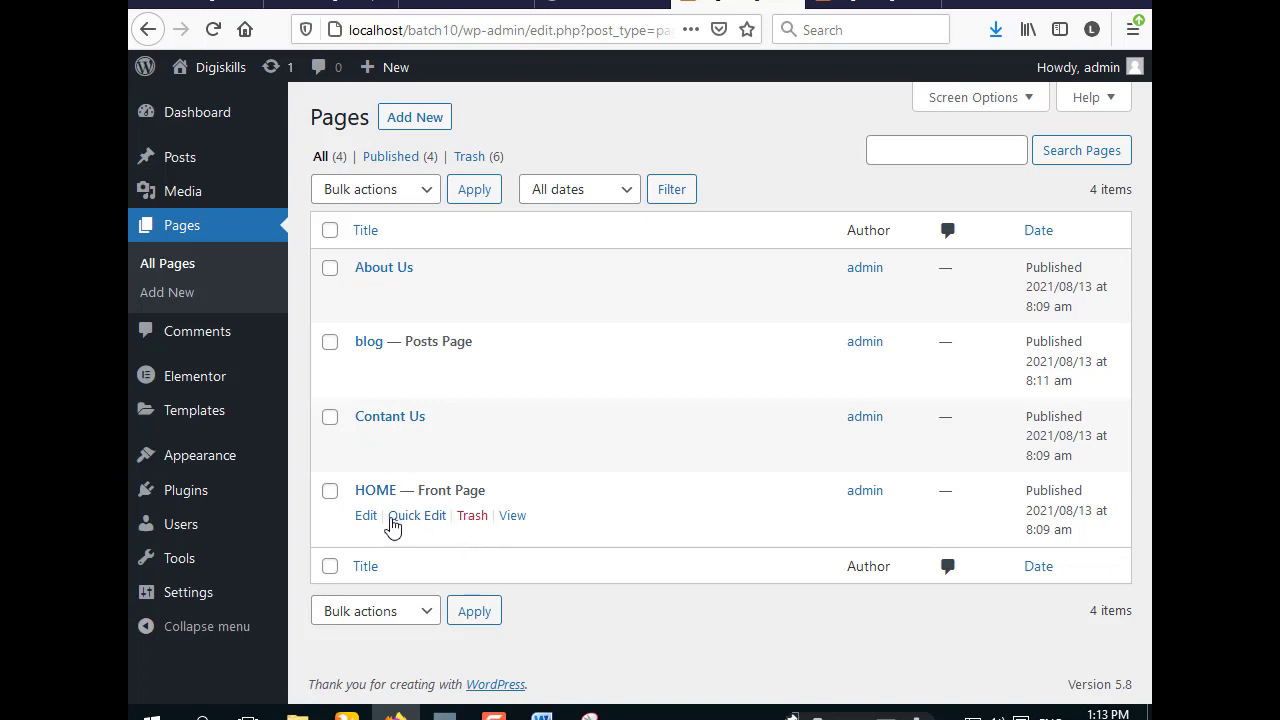
pyautogui.click(374, 518)
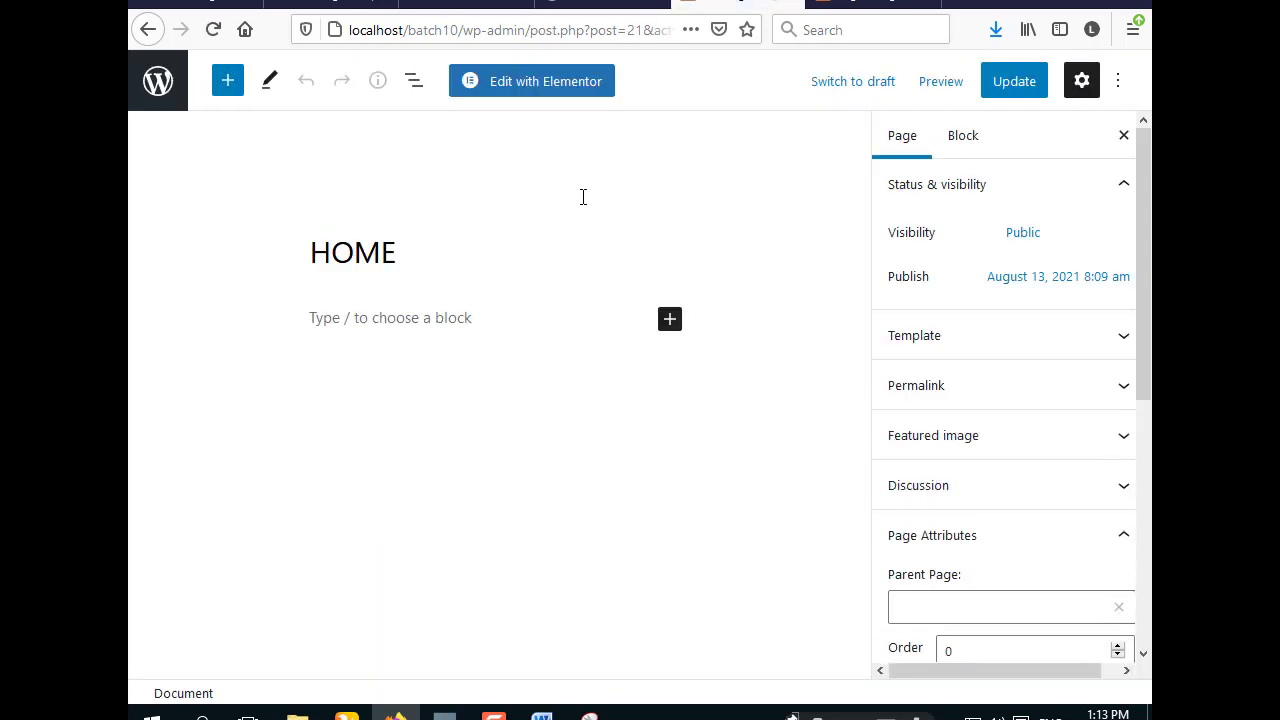
pyautogui.click(551, 90)
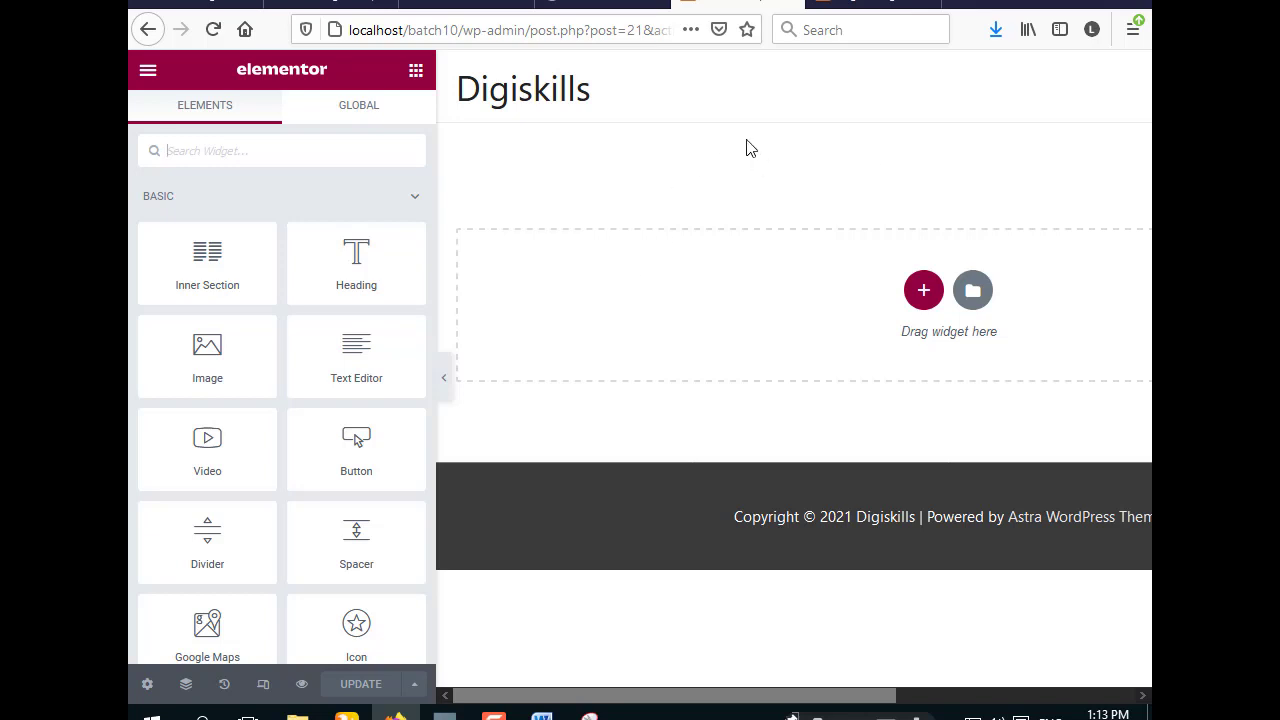
# - Add and remove a one-column section, then bring up Elementor's Pages template library
pyautogui.click(923, 291)
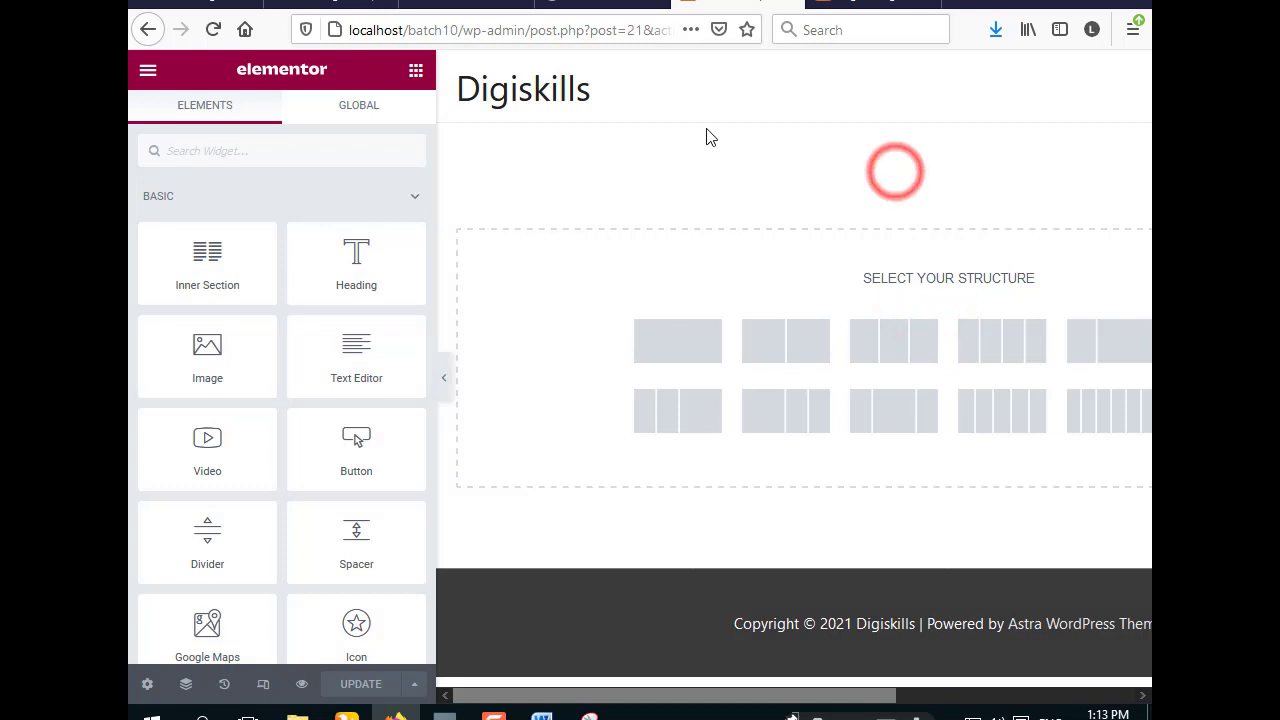
pyautogui.click(633, 342)
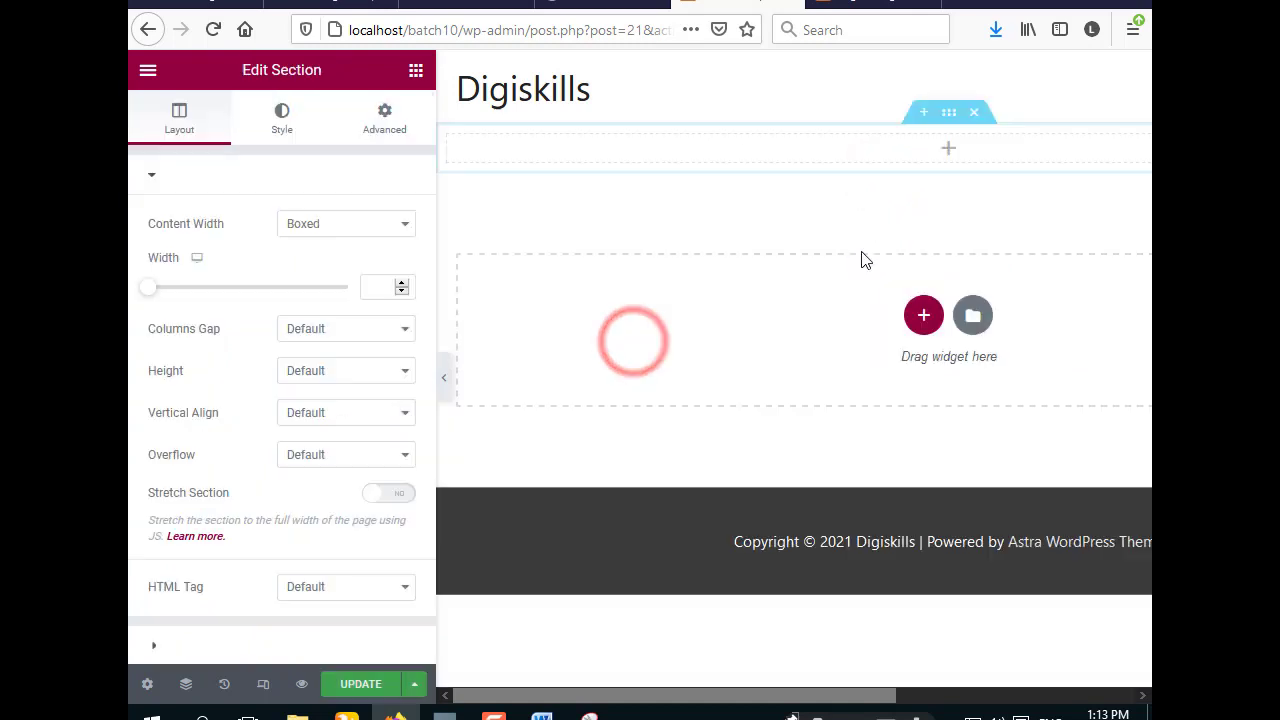
pyautogui.click(975, 116)
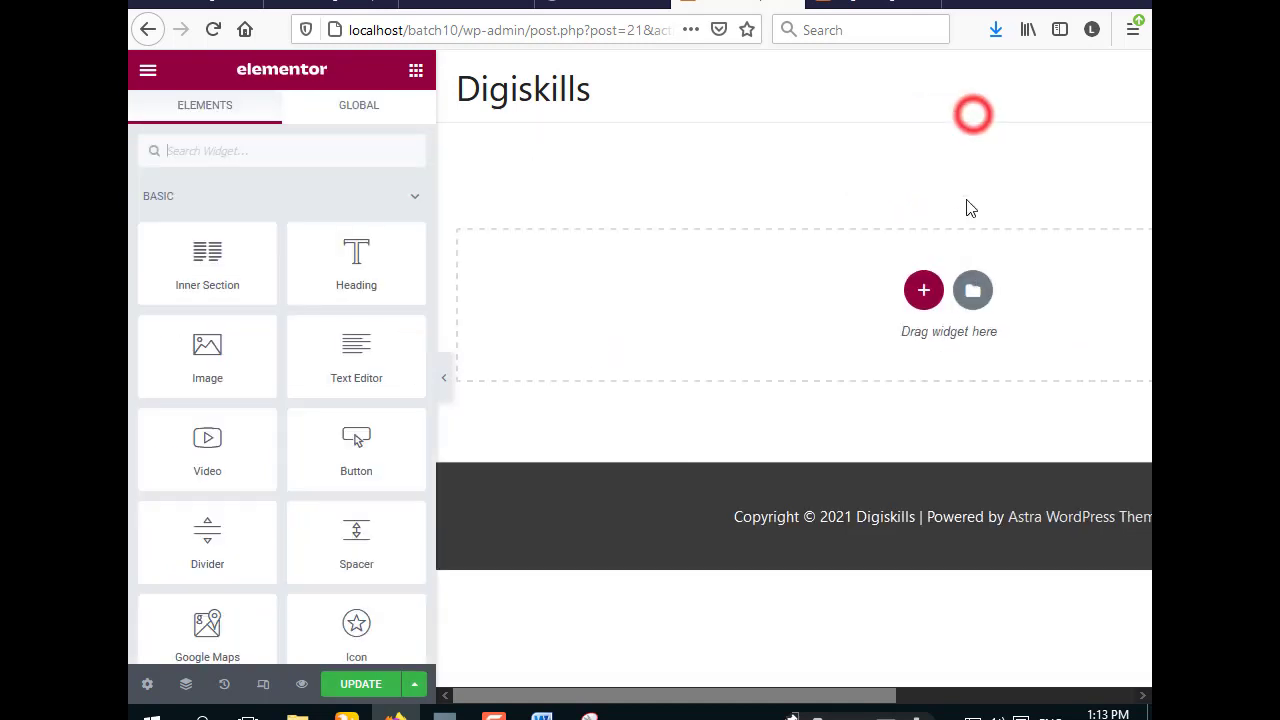
pyautogui.click(978, 293)
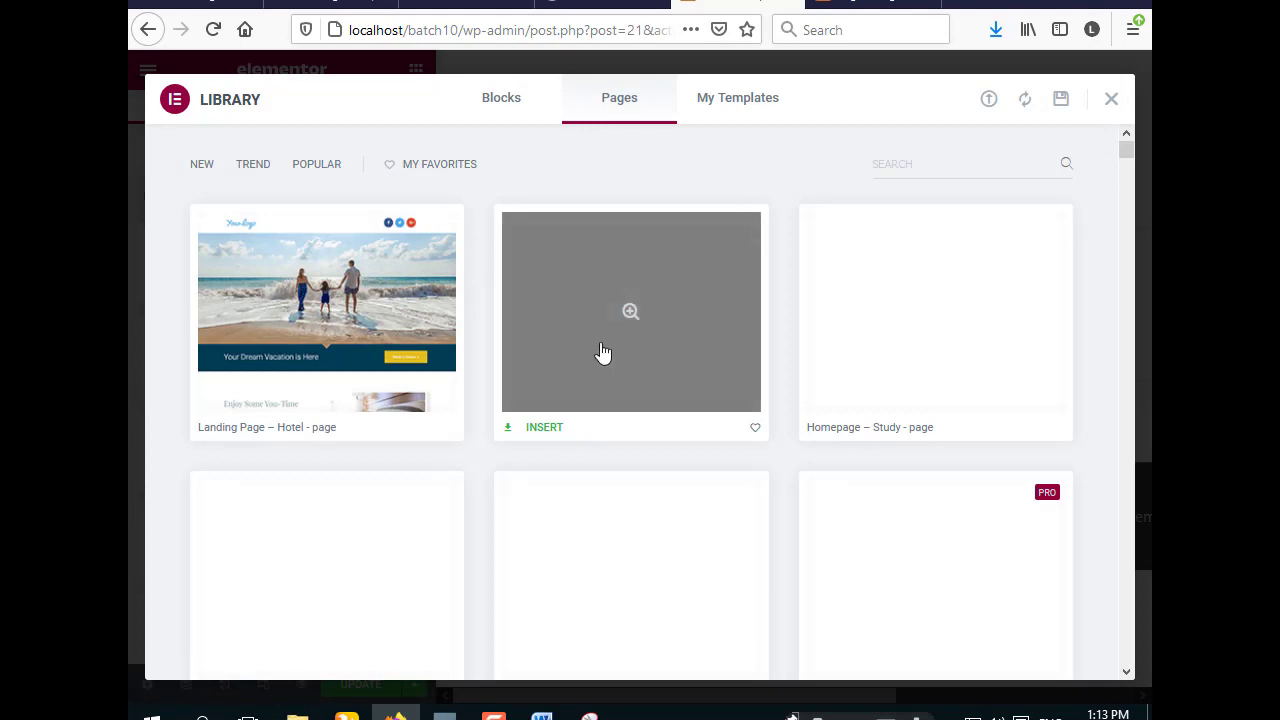
# - Insert the Restaurant coffee-shop homepage template into HOME and save it with Update
pyautogui.click(545, 430)
pyautogui.click(631, 433)
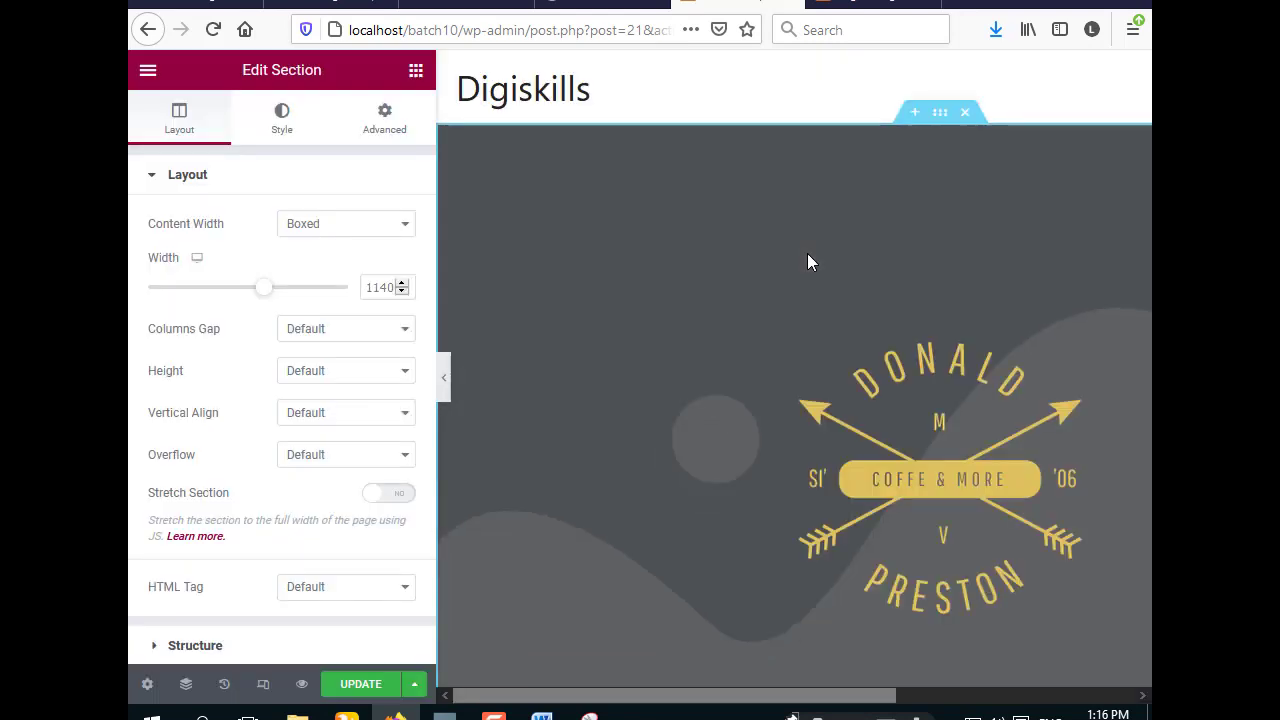
pyautogui.scroll(-8, 1000, 430)
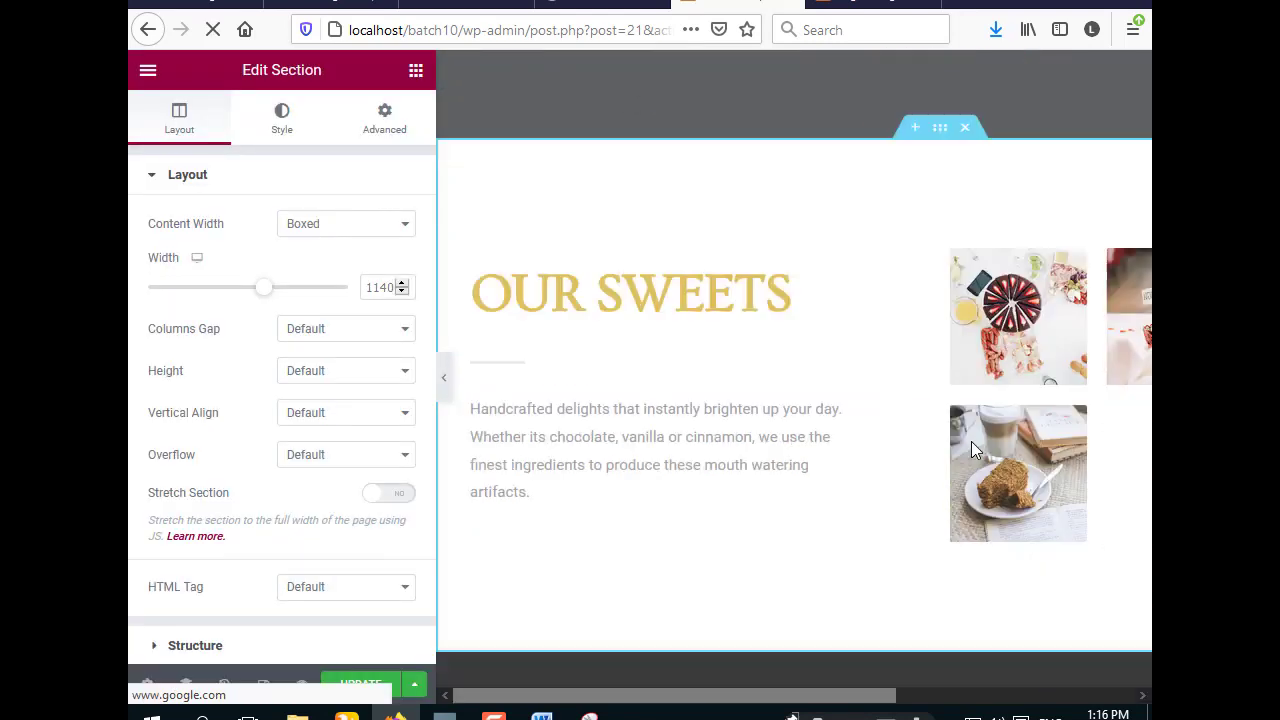
pyautogui.scroll(8, 971, 441)
pyautogui.scroll(-10, 971, 441)
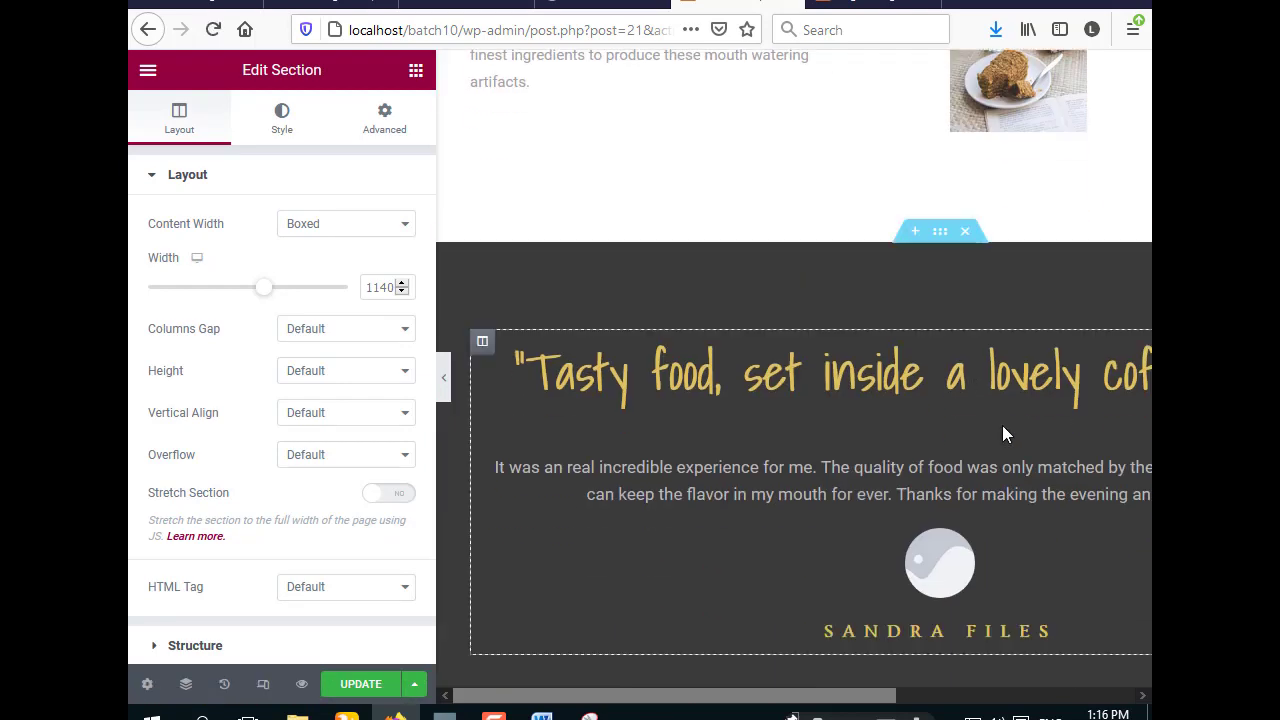
pyautogui.click(360, 687)
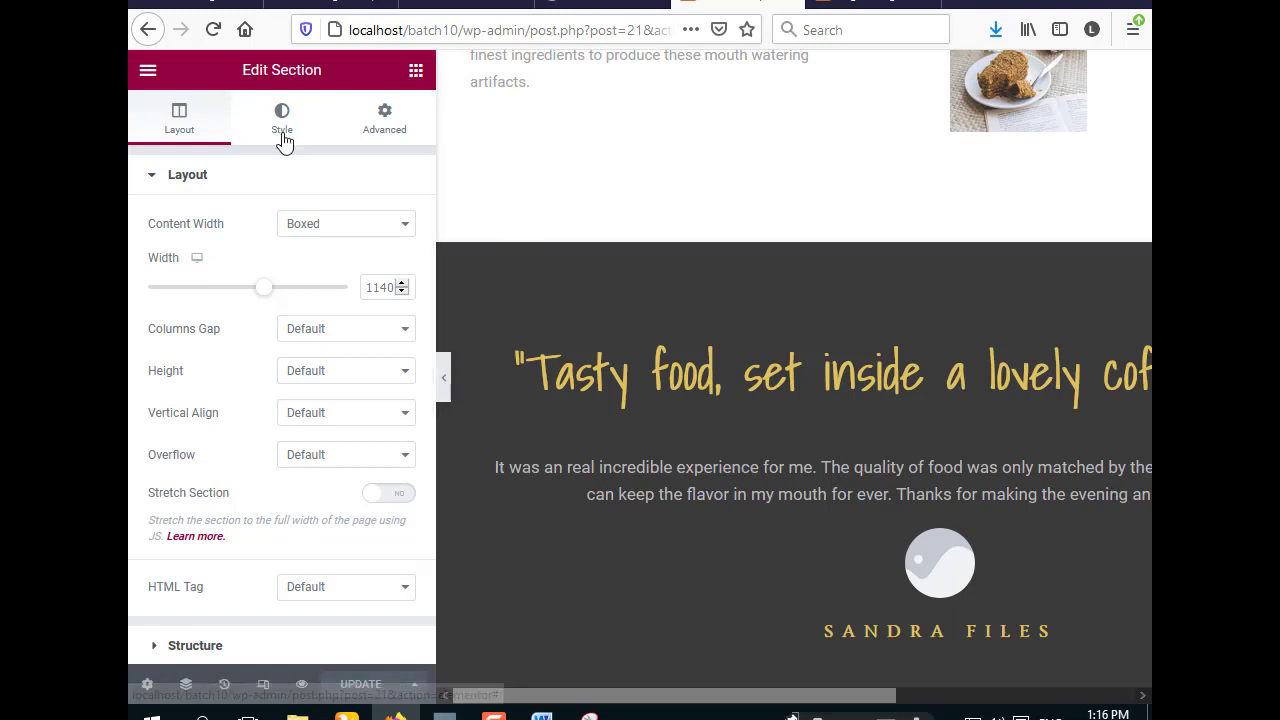
pyautogui.click(148, 72)
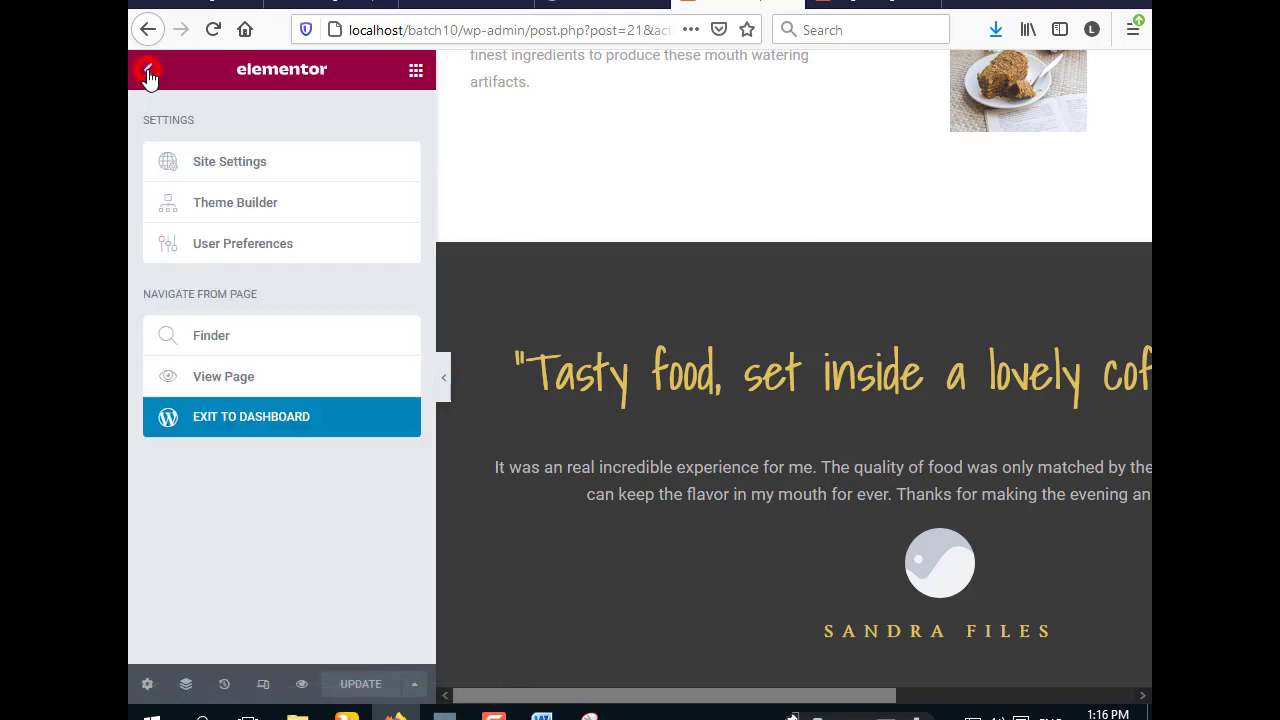
# - Exit Elementor past the error dialog and open the Contant Us page for editing
pyautogui.click(258, 430)
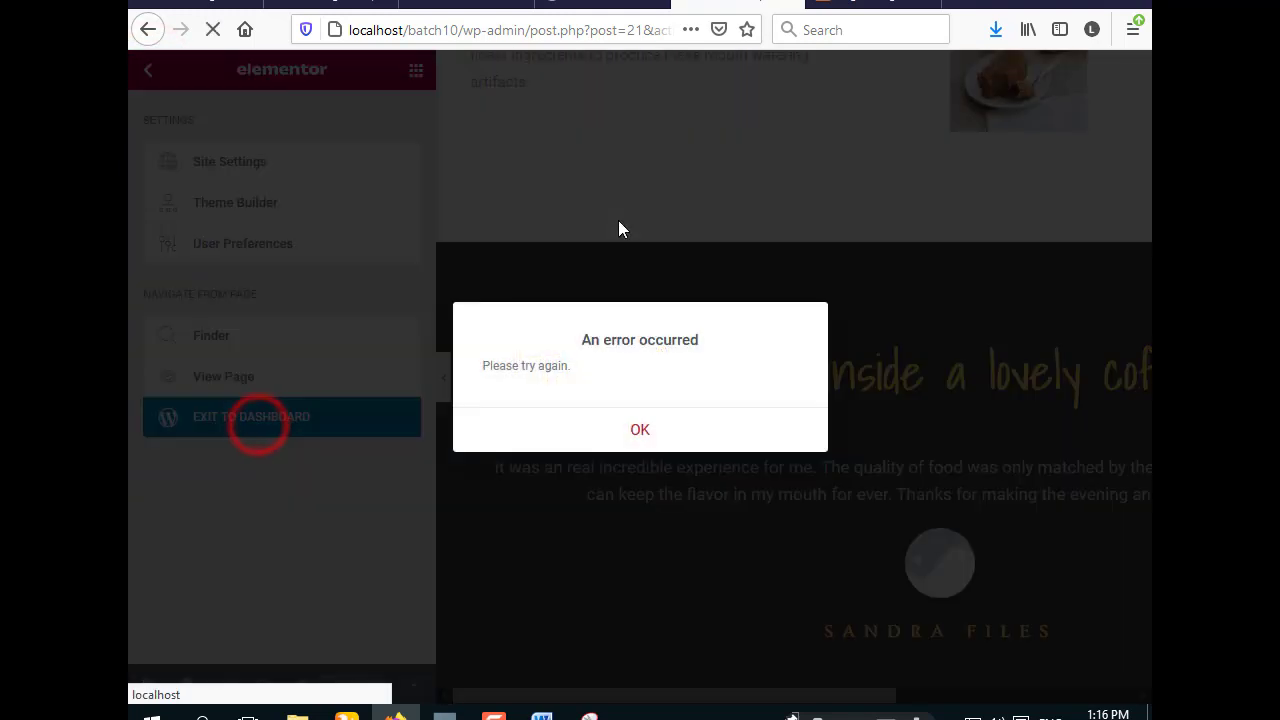
pyautogui.click(641, 422)
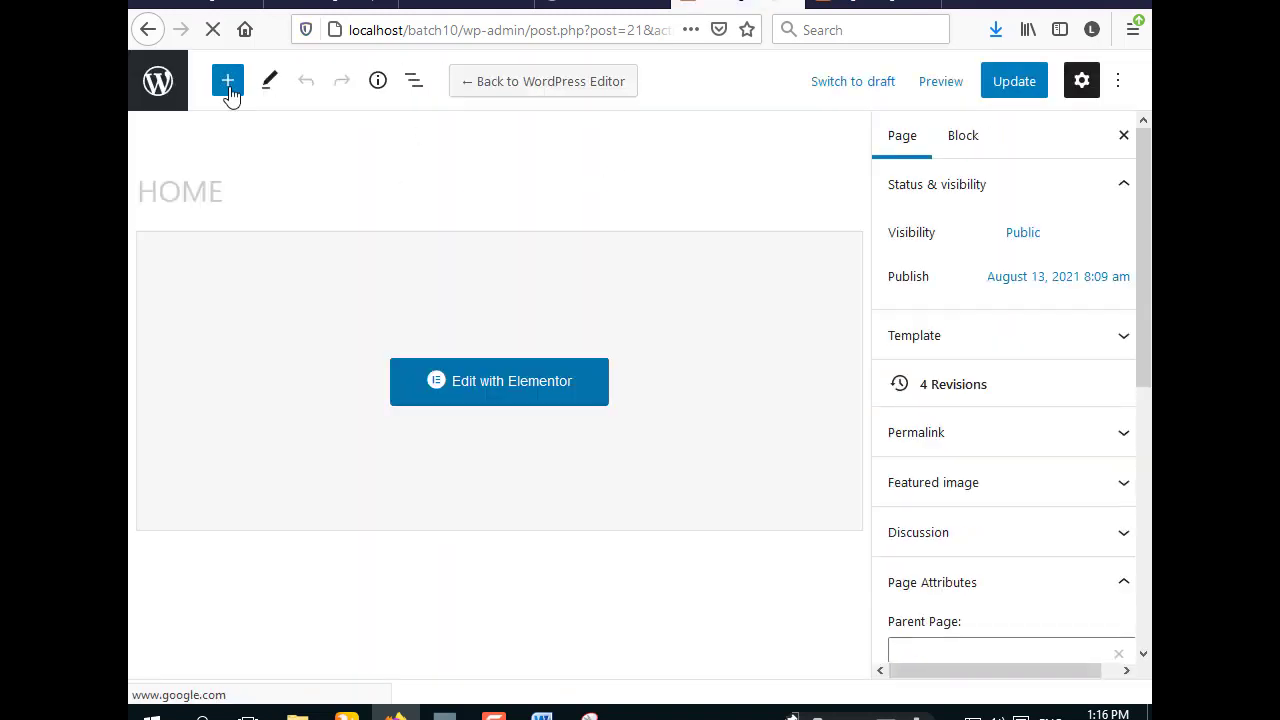
pyautogui.click(157, 81)
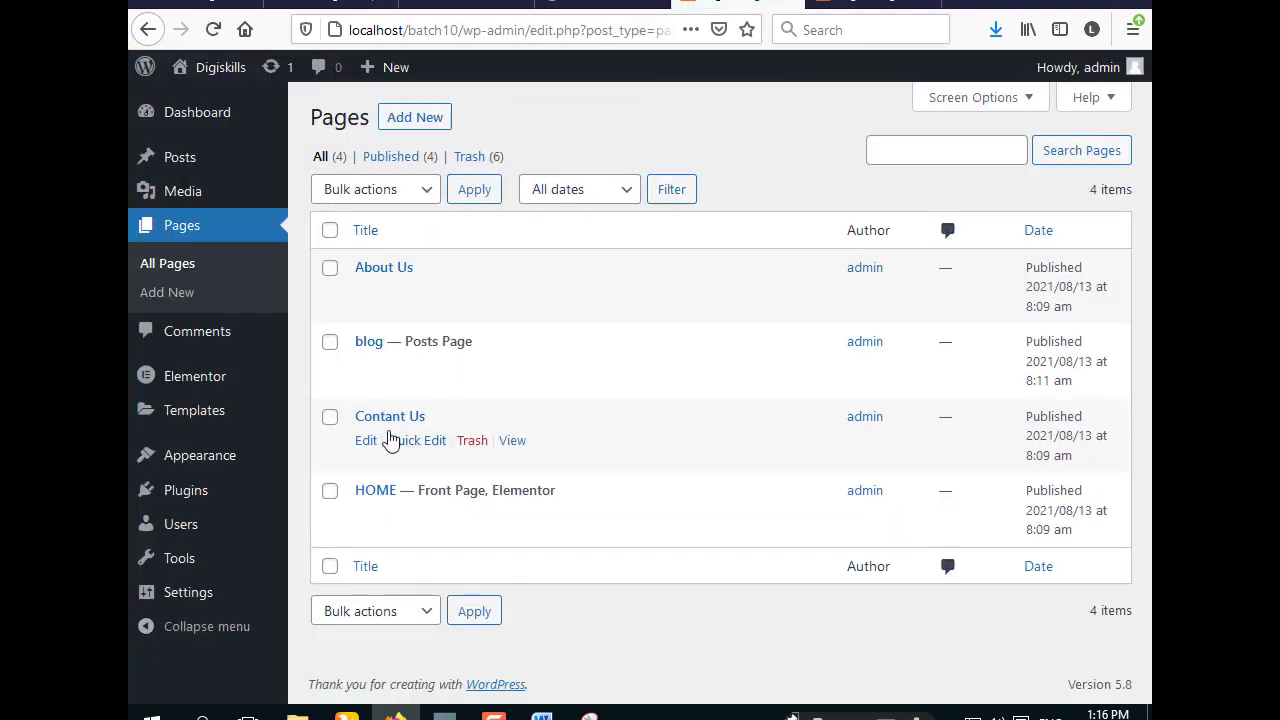
pyautogui.click(368, 446)
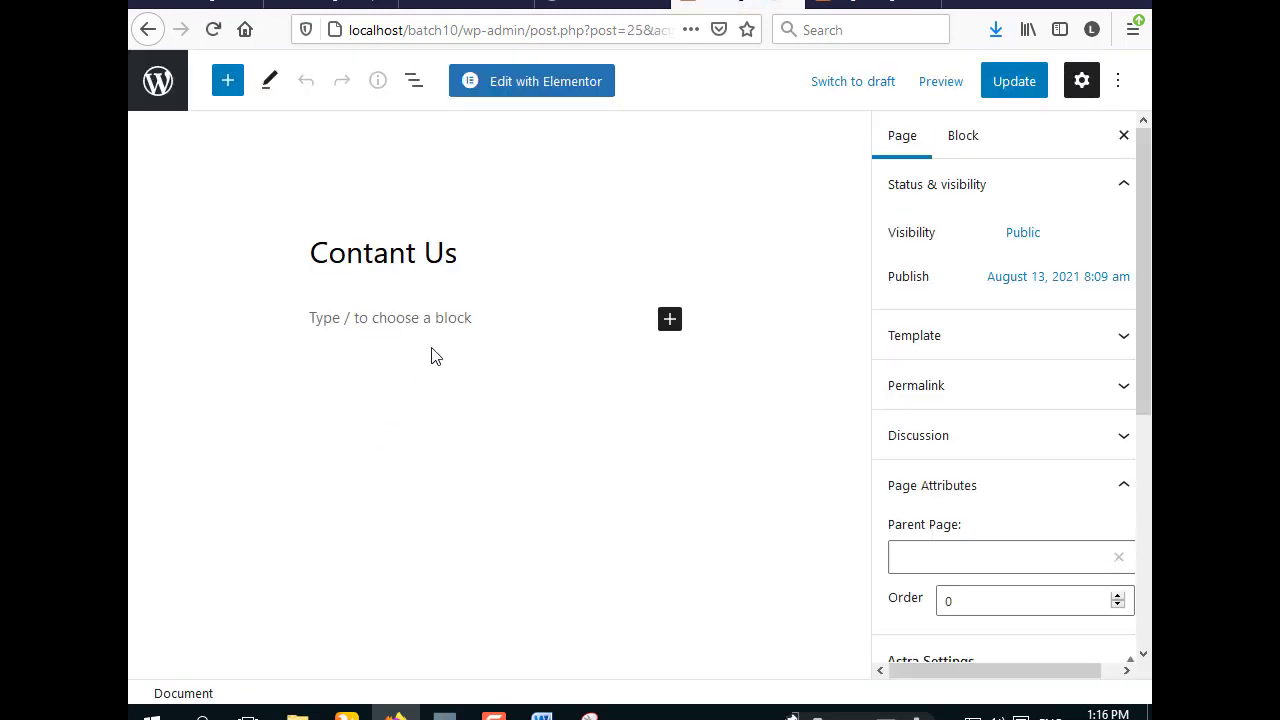
# - Launch Contant Us in Elementor and open the live HOME page in another tab
pyautogui.click(538, 82)
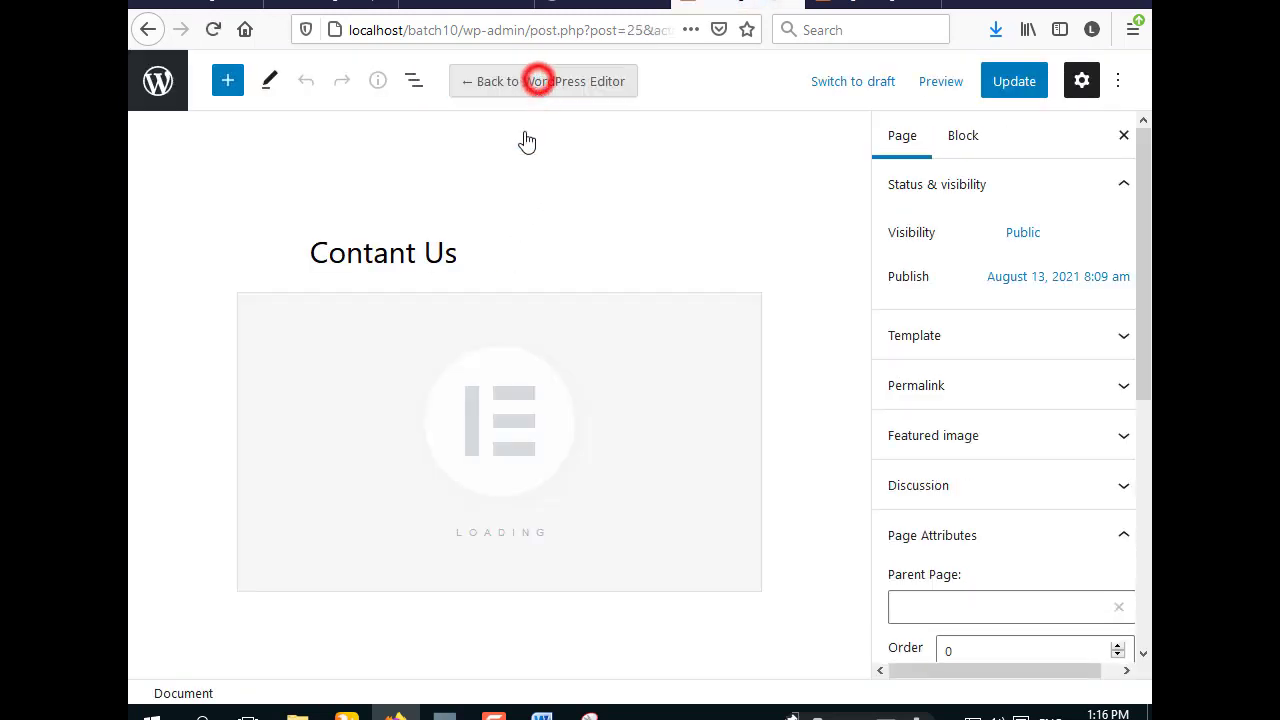
pyautogui.click(860, 6)
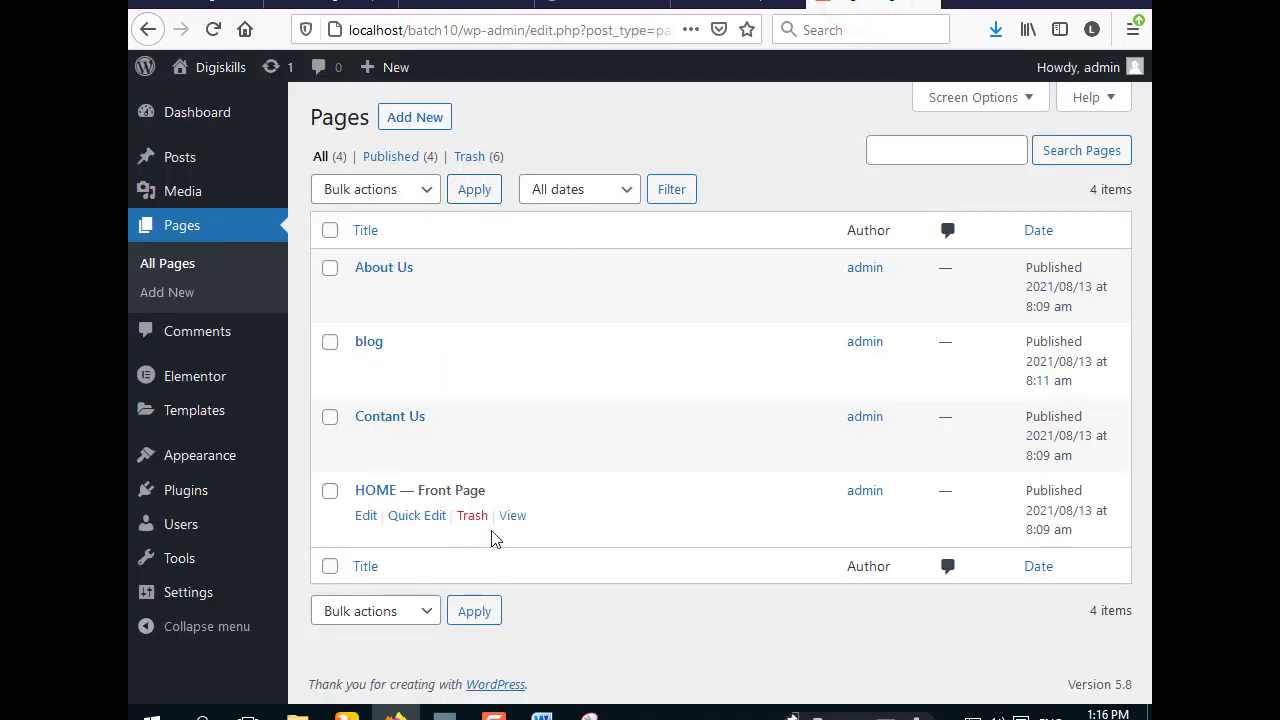
pyautogui.click(513, 516)
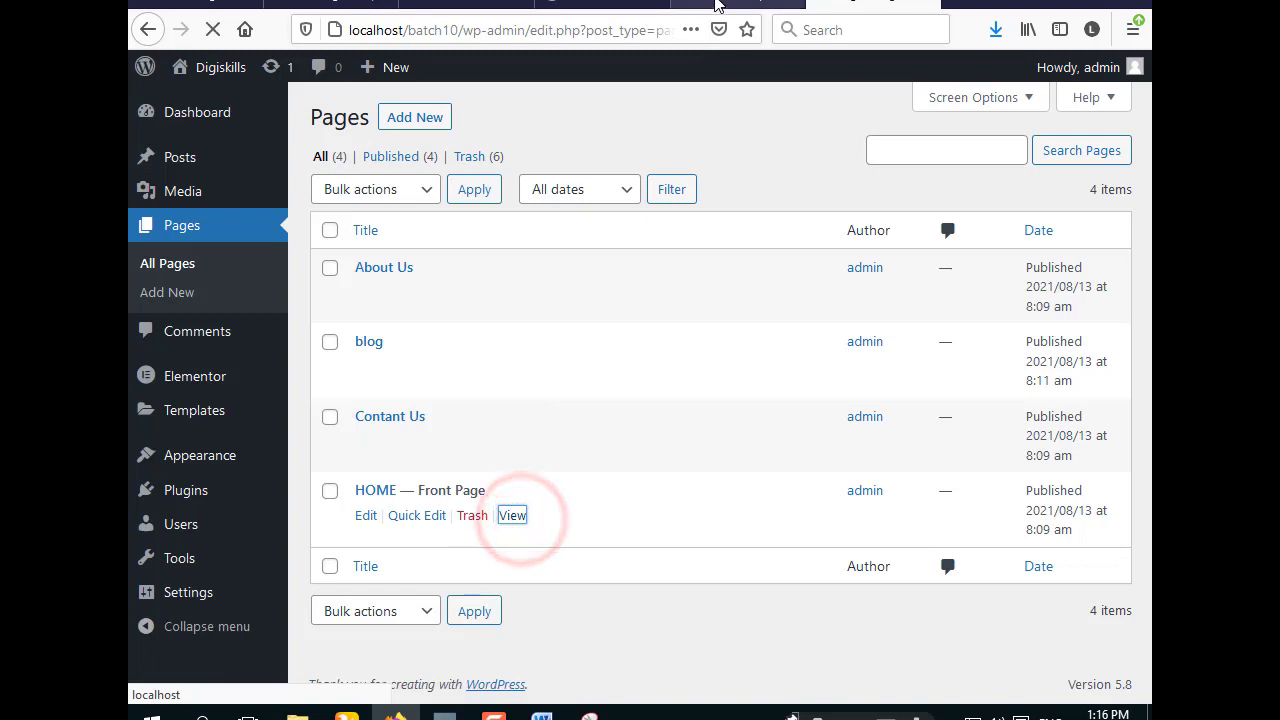
pyautogui.click(715, 6)
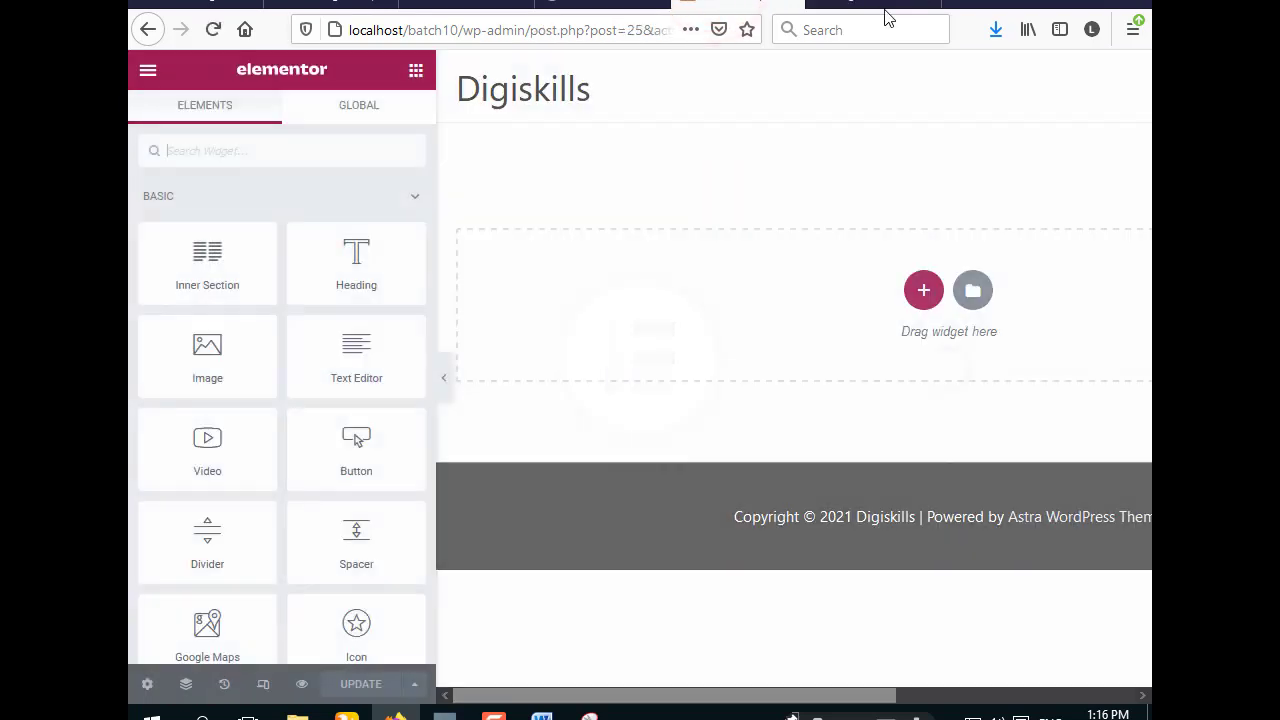
pyautogui.click(880, 5)
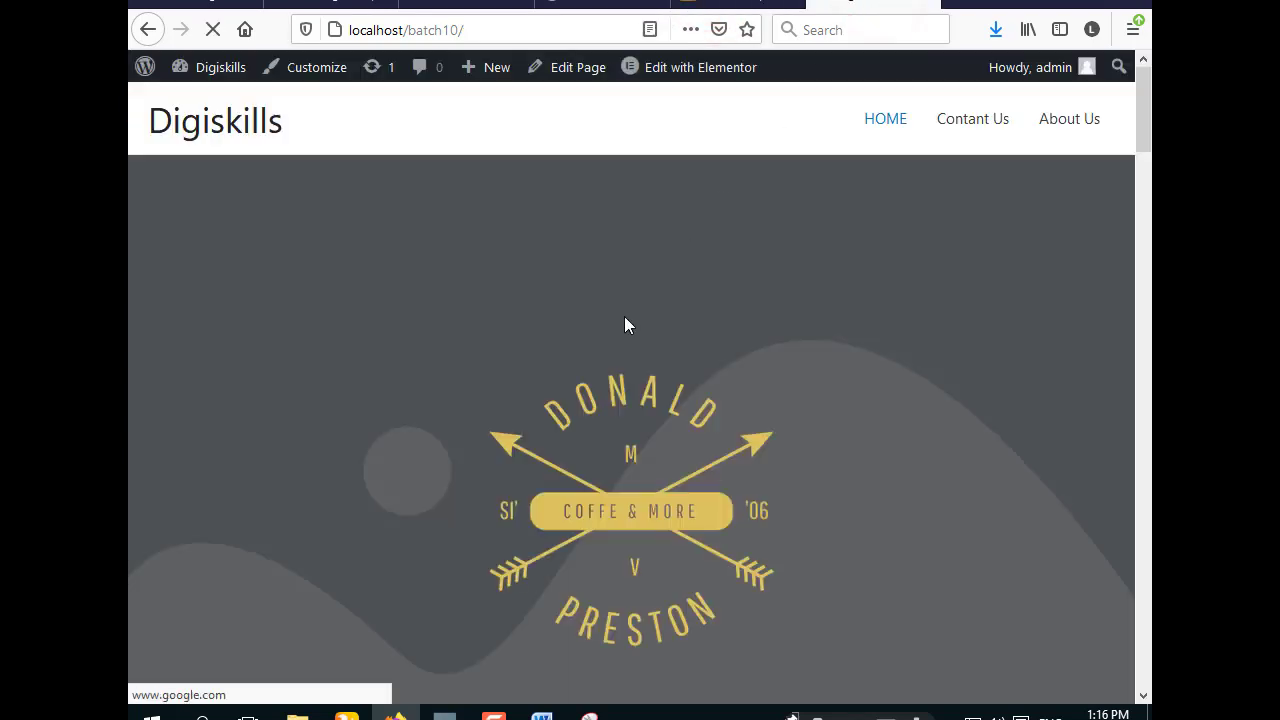
# - Scroll through the live HOME page to review the coffee-shop template and menu
pyautogui.scroll(-15, 624, 318)
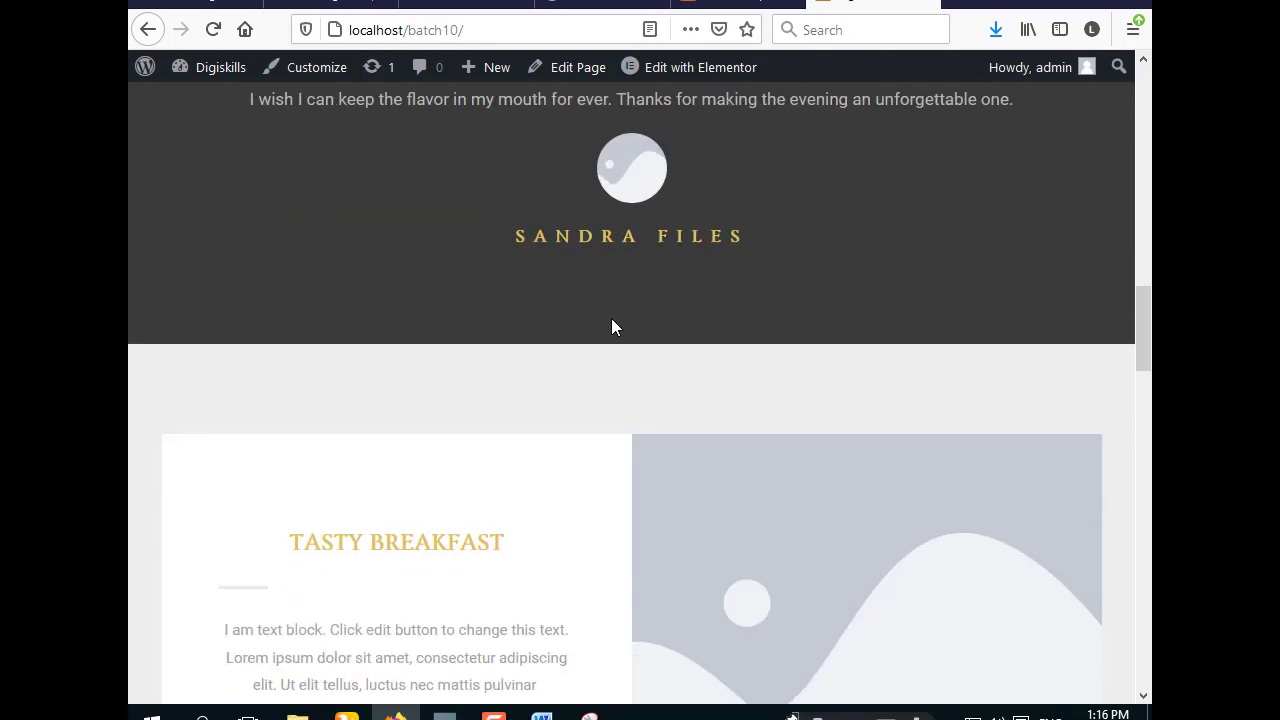
pyautogui.scroll(-4, 611, 319)
pyautogui.scroll(10, 605, 322)
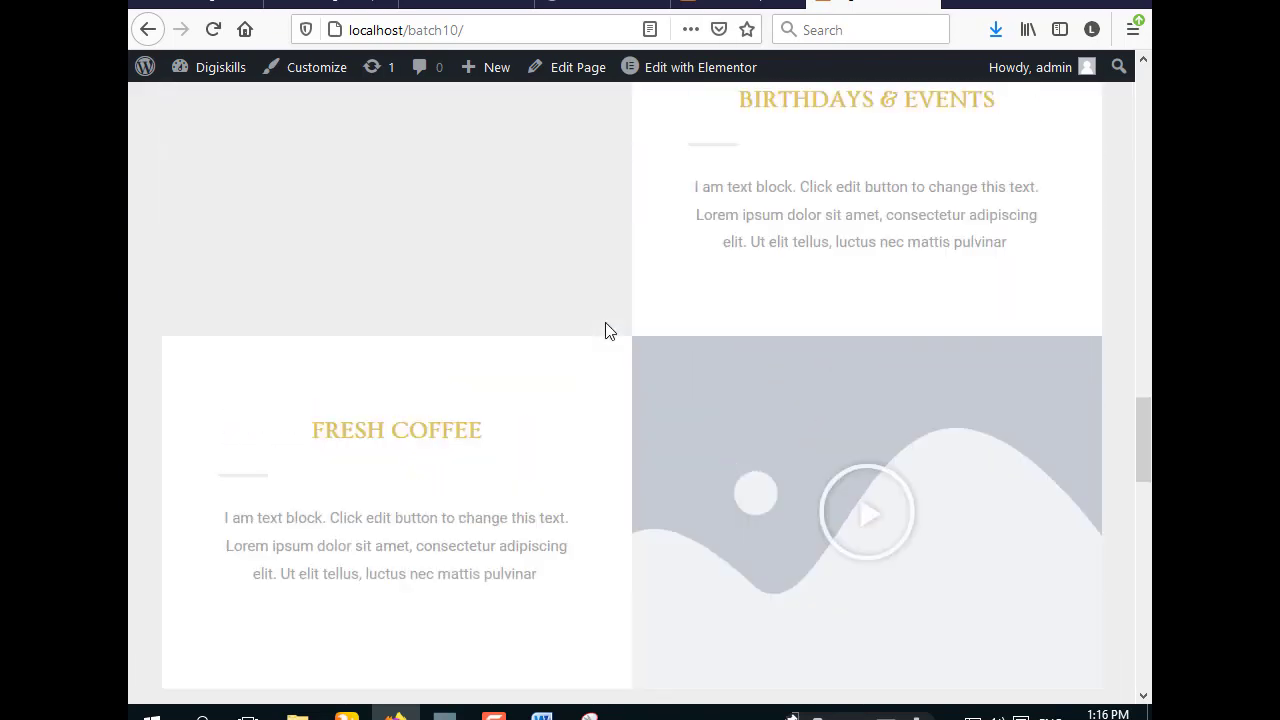
pyautogui.scroll(10, 605, 322)
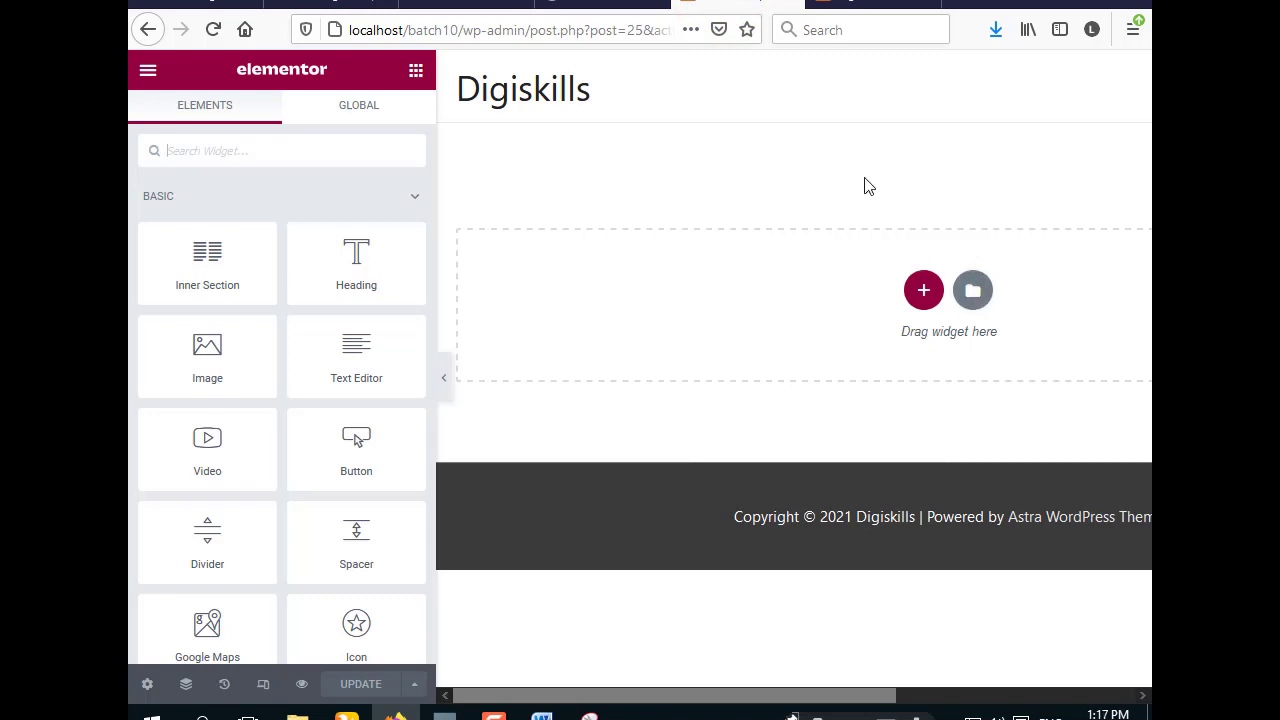
pyautogui.click(972, 292)
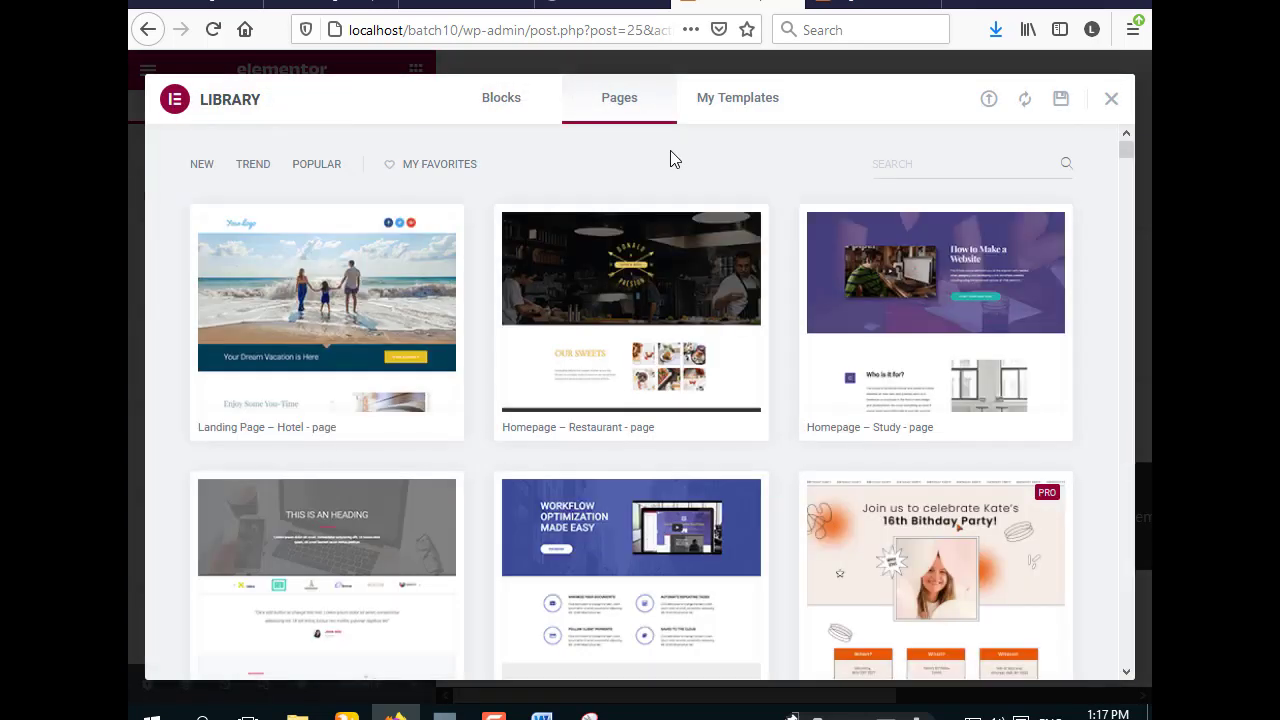
pyautogui.scroll(-3, 669, 153)
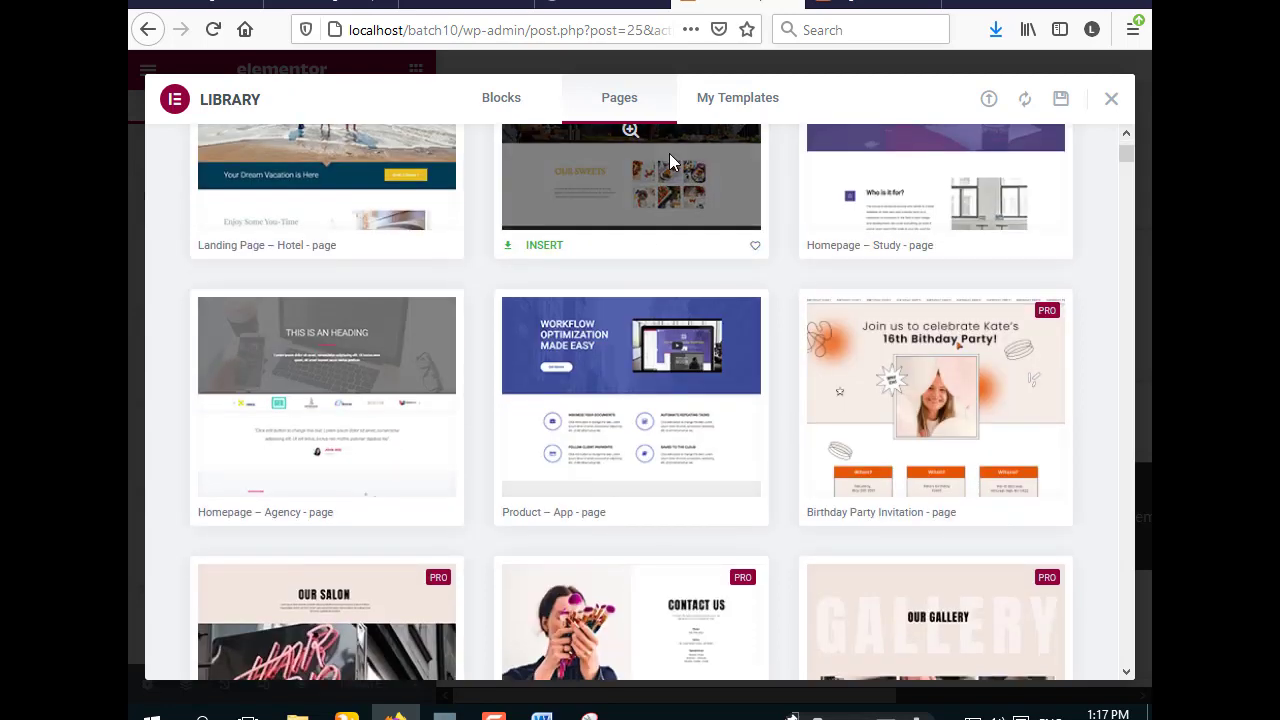
pyautogui.scroll(-6, 669, 153)
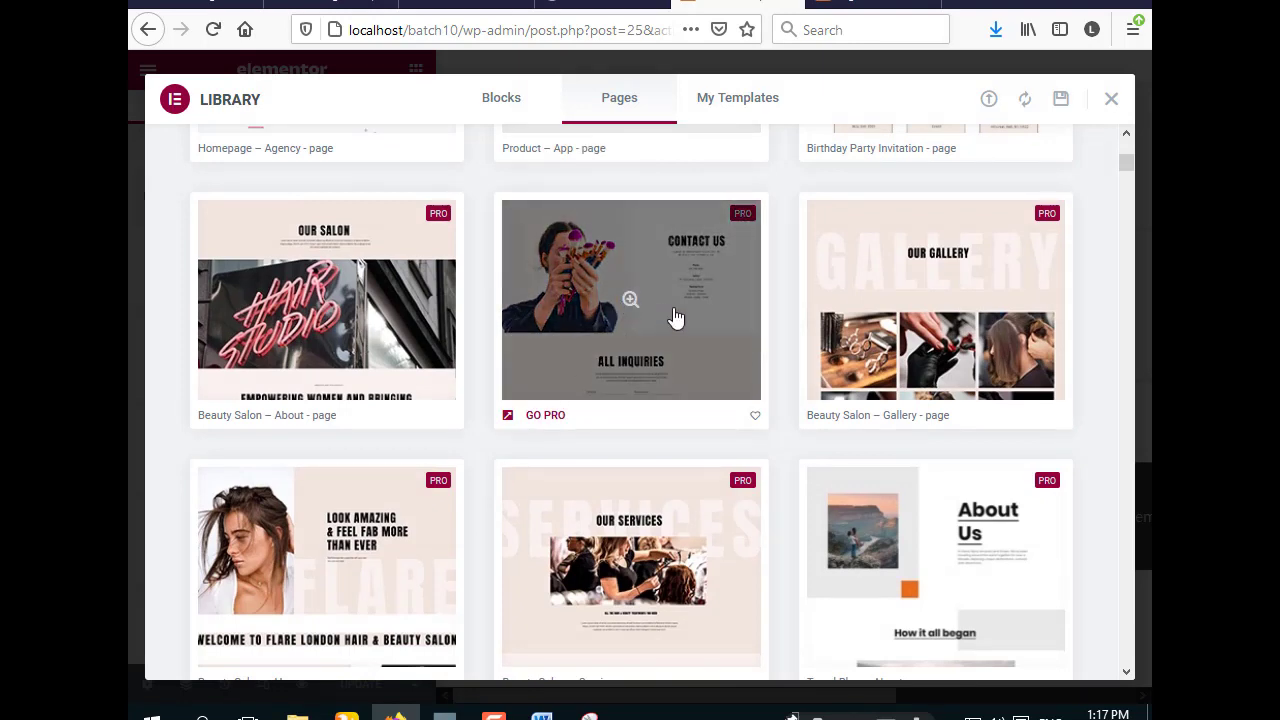
pyautogui.scroll(-15, 675, 318)
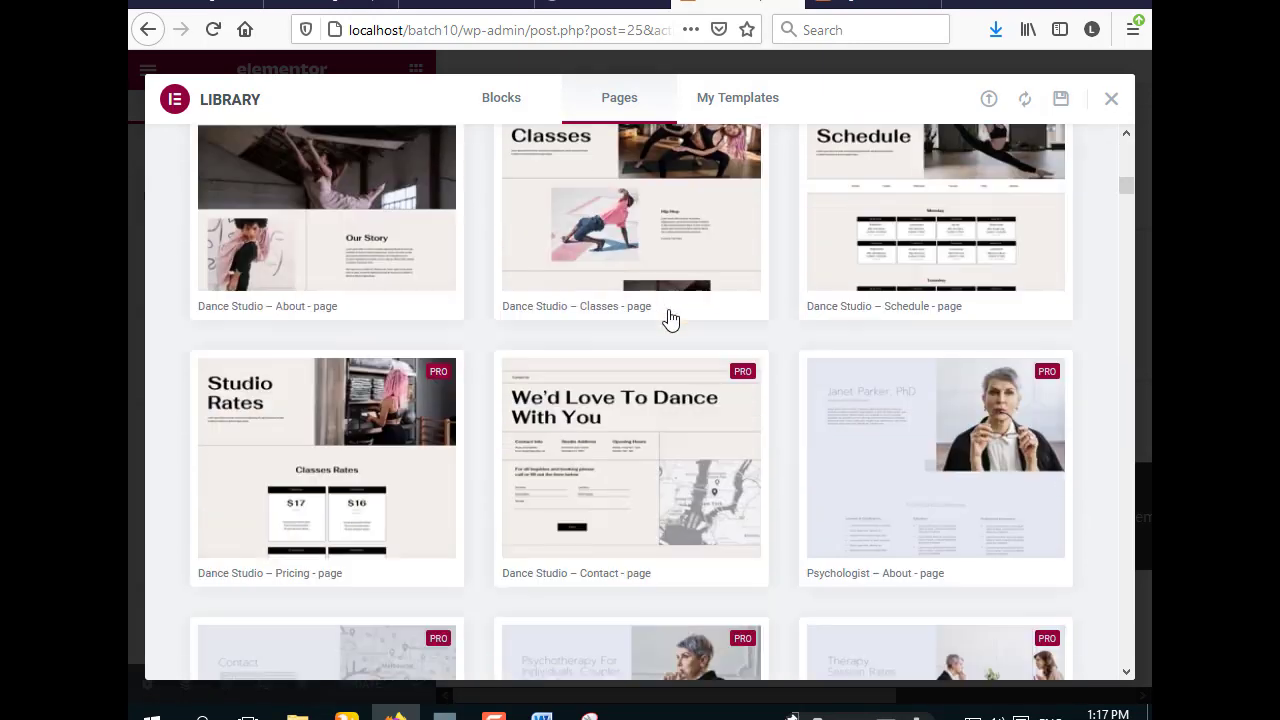
pyautogui.scroll(-10, 670, 318)
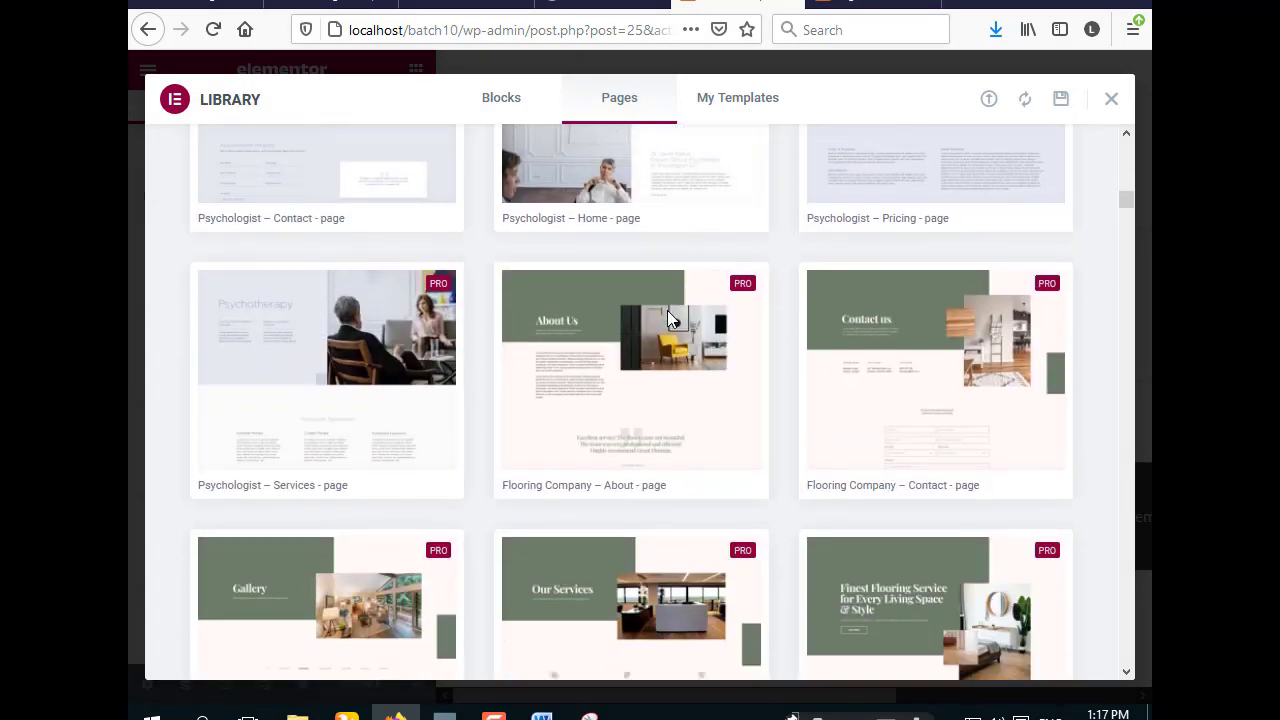
pyautogui.scroll(-2, 670, 318)
pyautogui.scroll(-6, 670, 320)
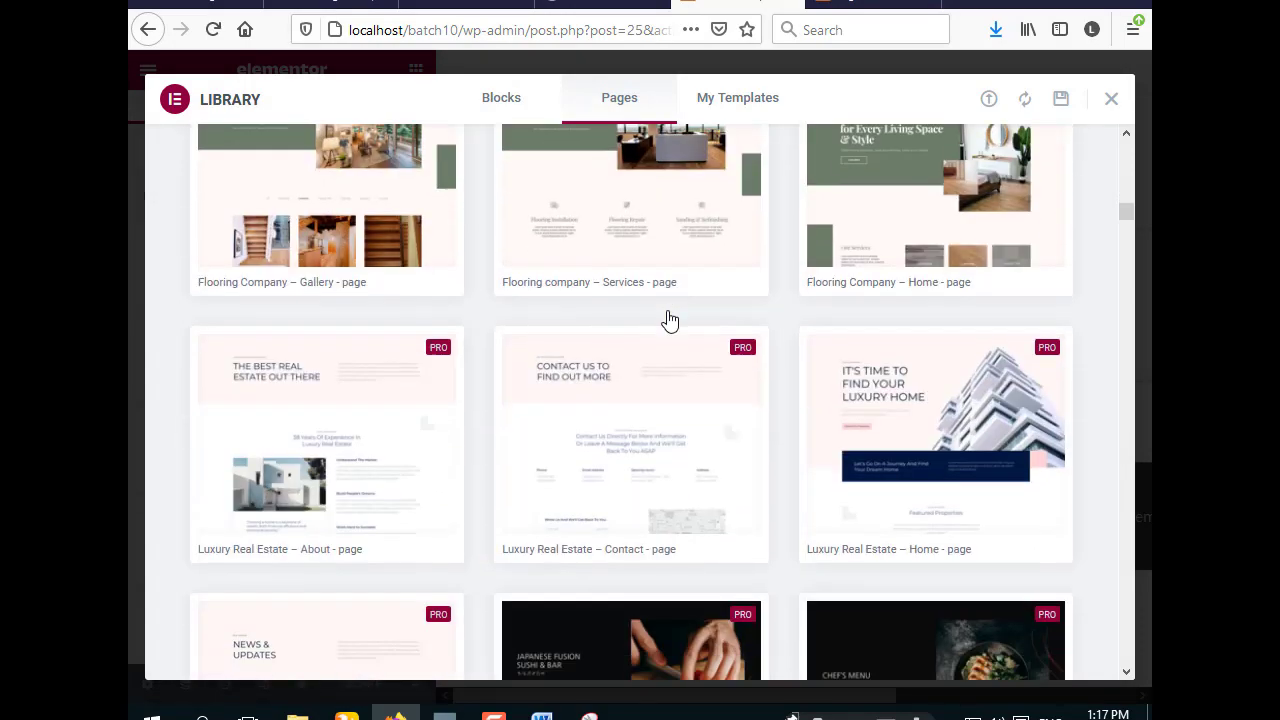
pyautogui.scroll(-20, 670, 320)
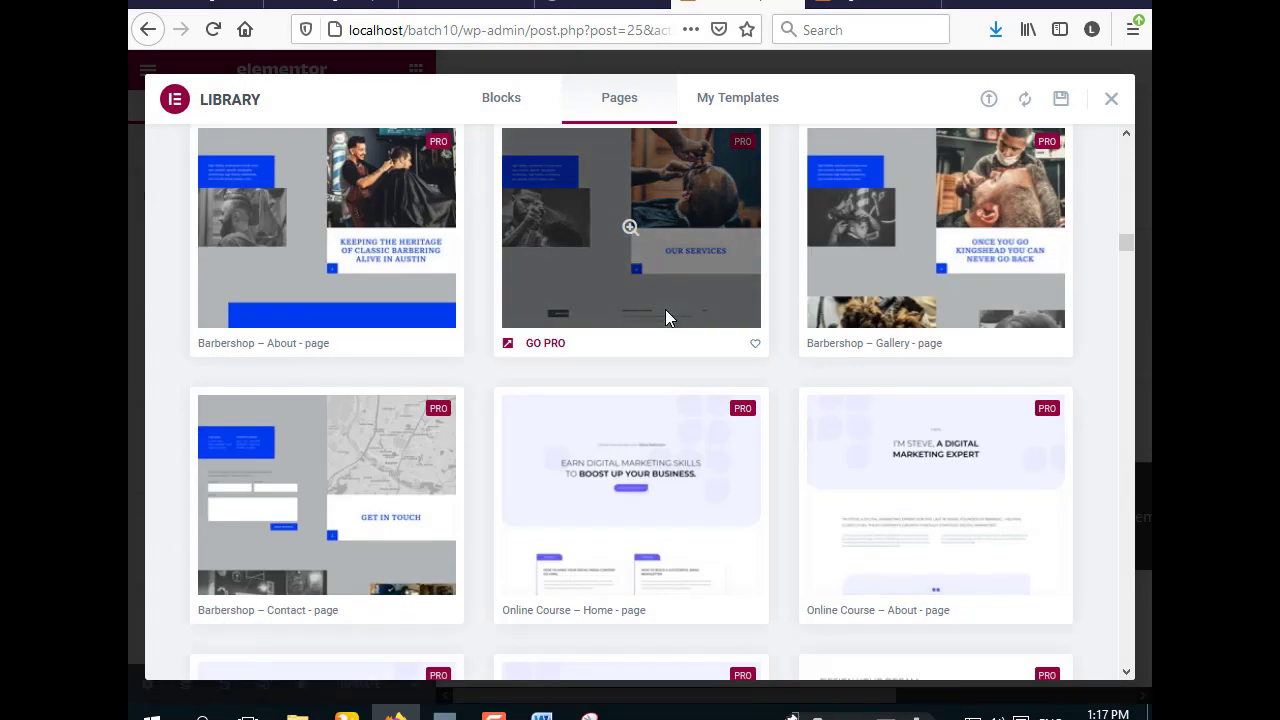
pyautogui.scroll(-20, 665, 312)
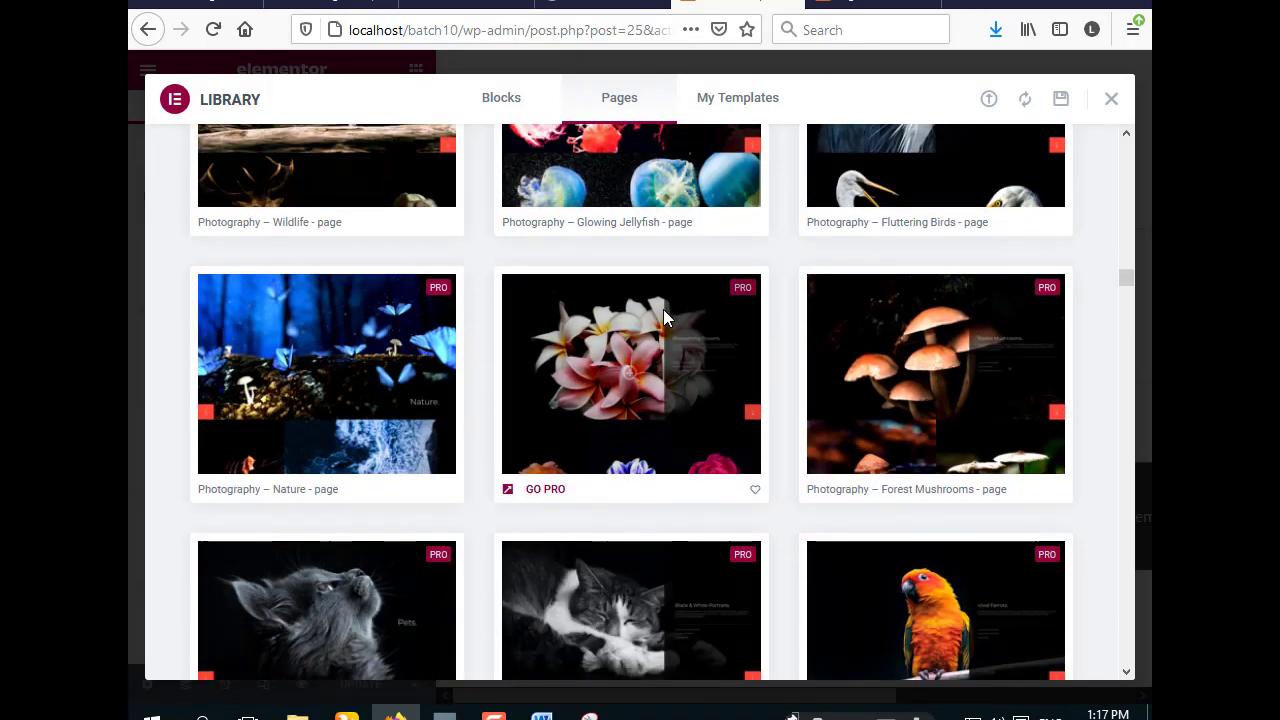
pyautogui.scroll(3, 663, 309)
pyautogui.scroll(-8, 663, 309)
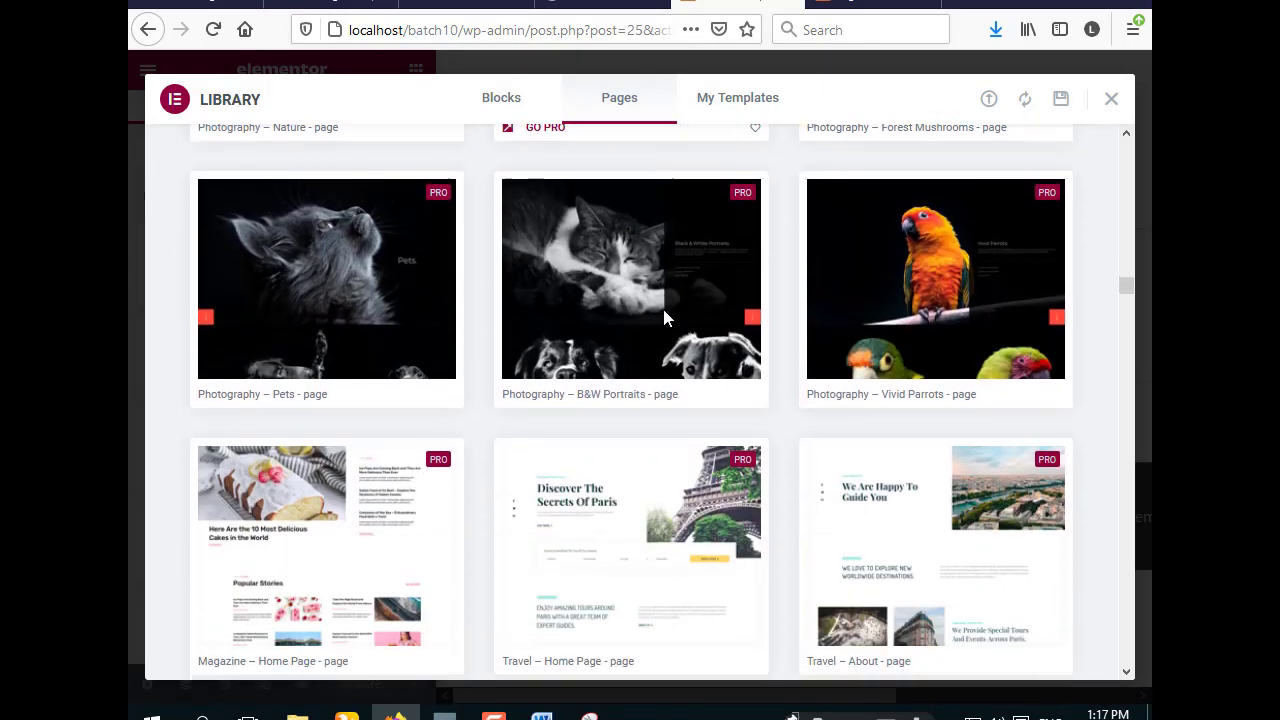
pyautogui.scroll(-15, 663, 312)
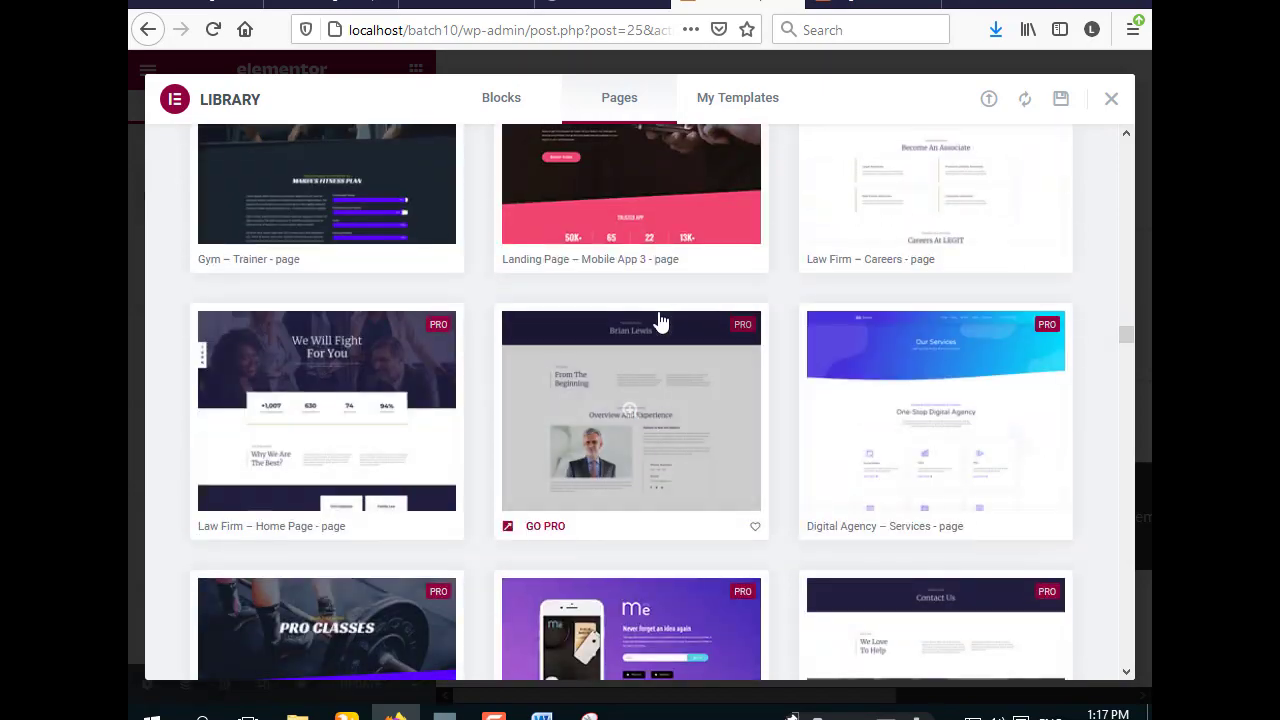
pyautogui.scroll(-4, 658, 318)
pyautogui.scroll(20, 658, 318)
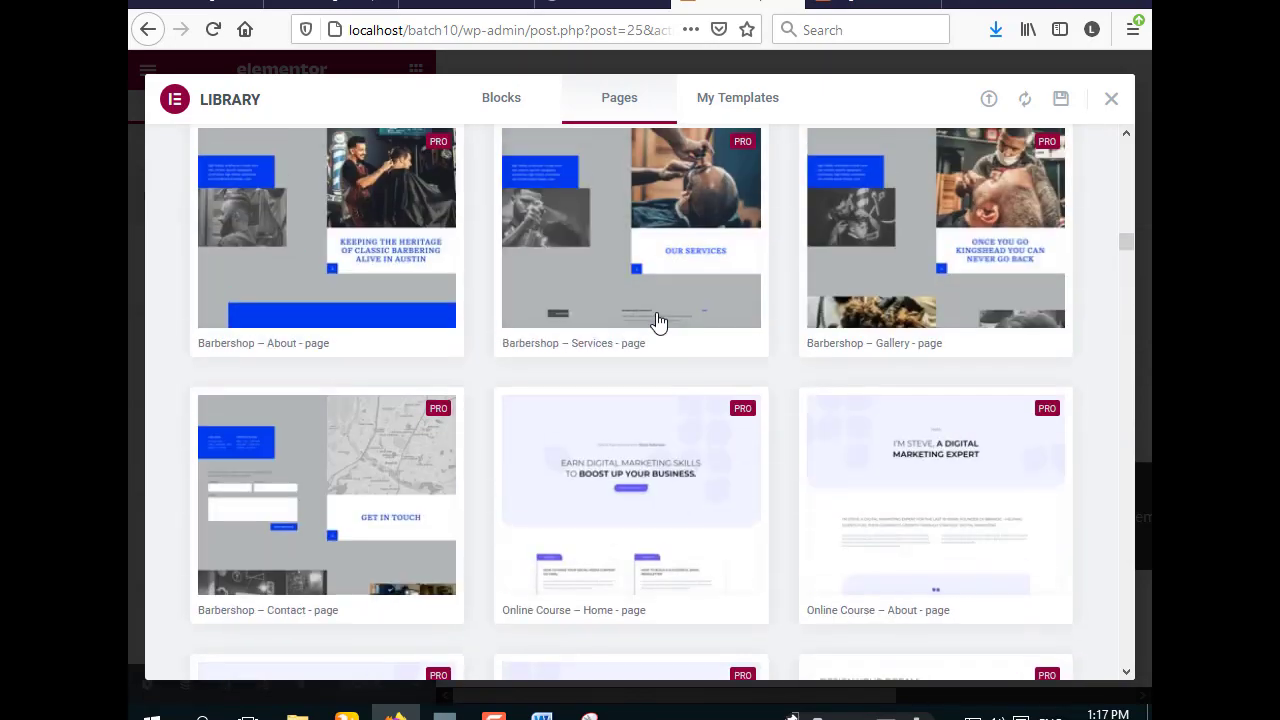
pyautogui.scroll(20, 658, 318)
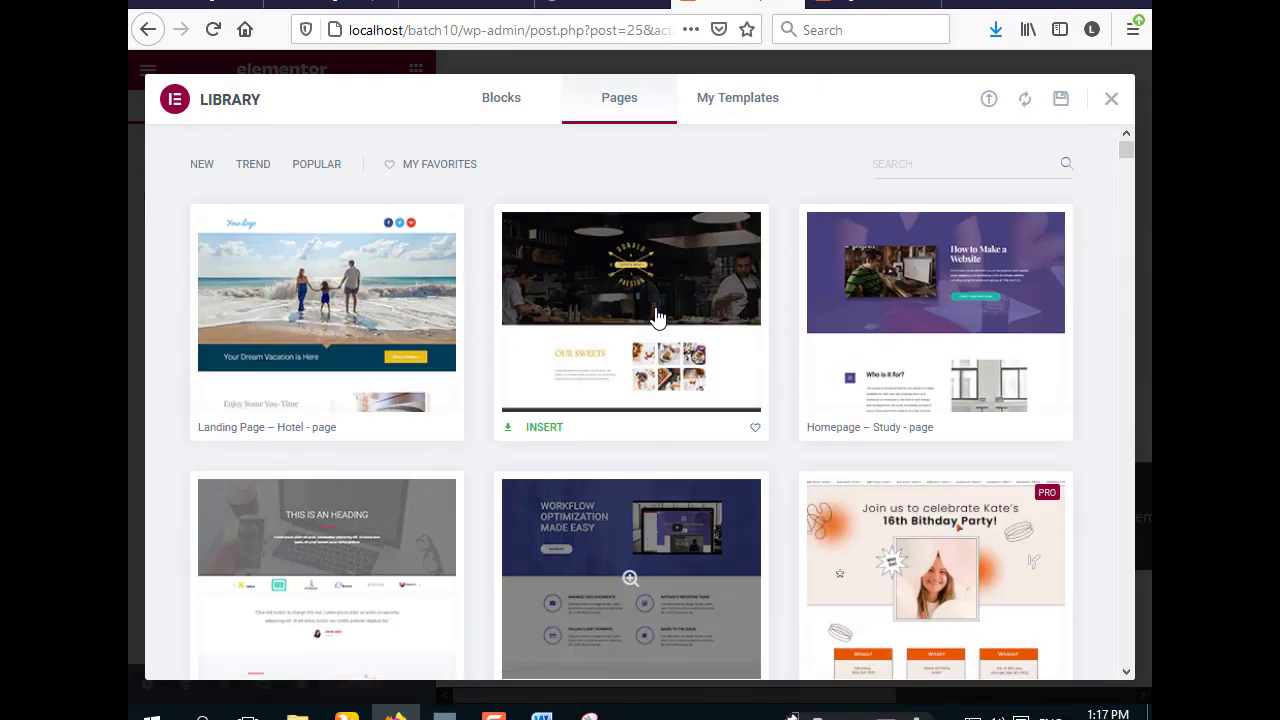
# - Filter page templates with 'con' and insert the free restaurant contact template
pyautogui.click(920, 161)
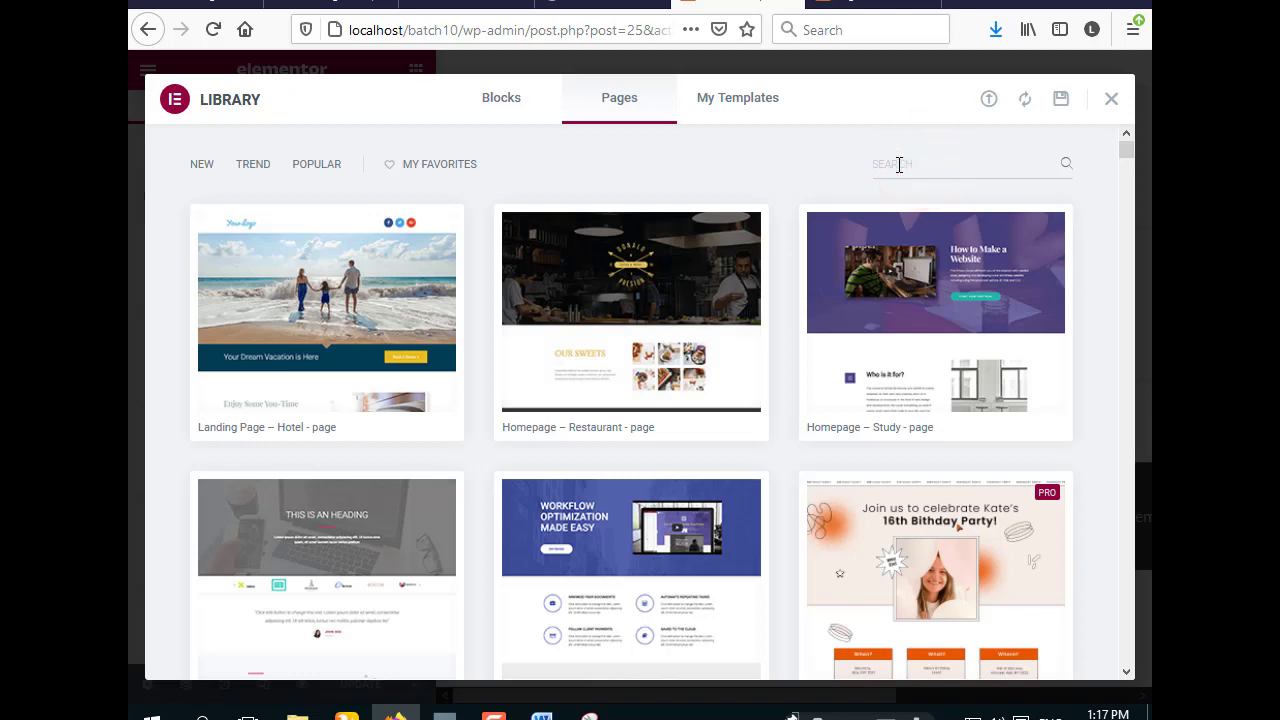
pyautogui.write('conta')
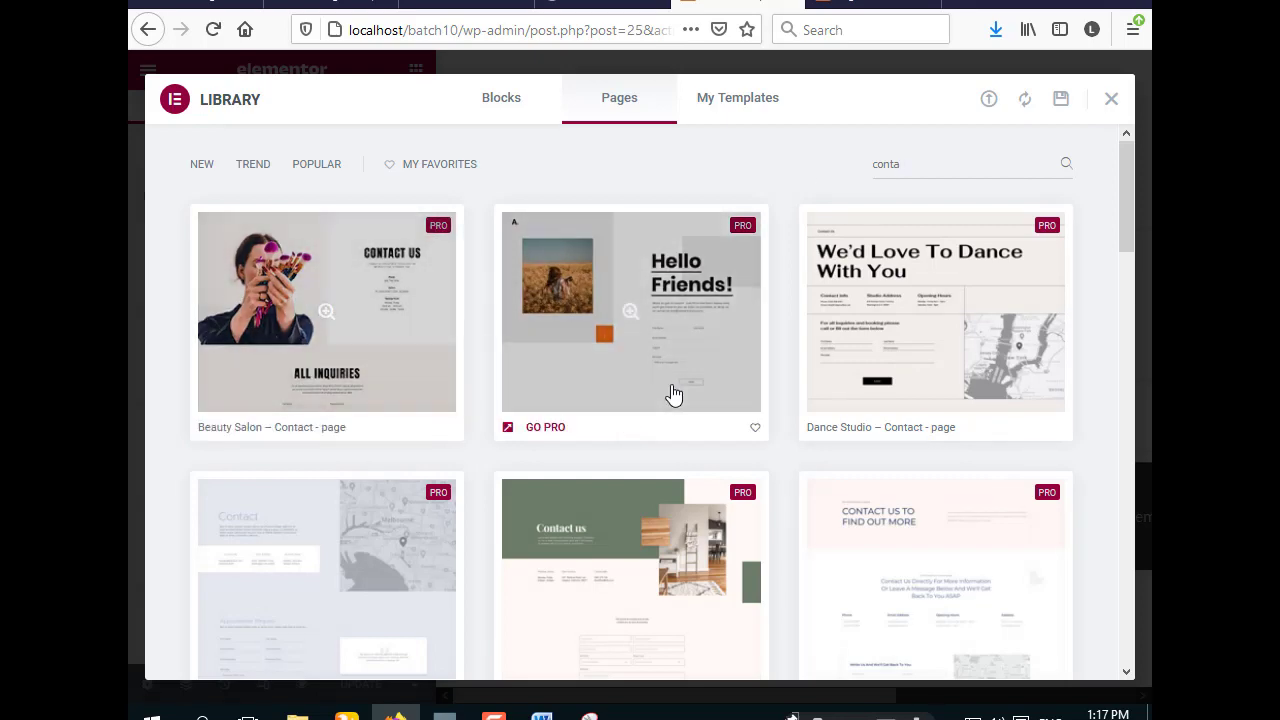
pyautogui.scroll(-5, 672, 394)
pyautogui.scroll(-1, 675, 394)
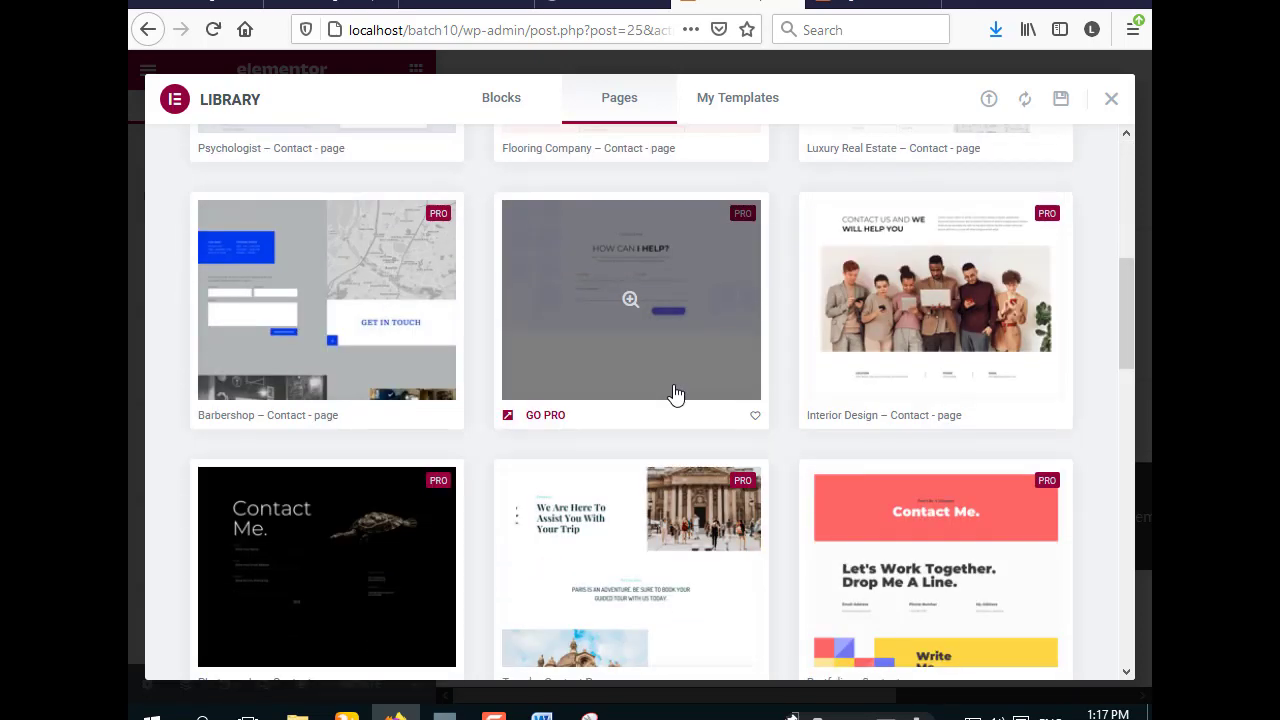
pyautogui.scroll(-3, 675, 394)
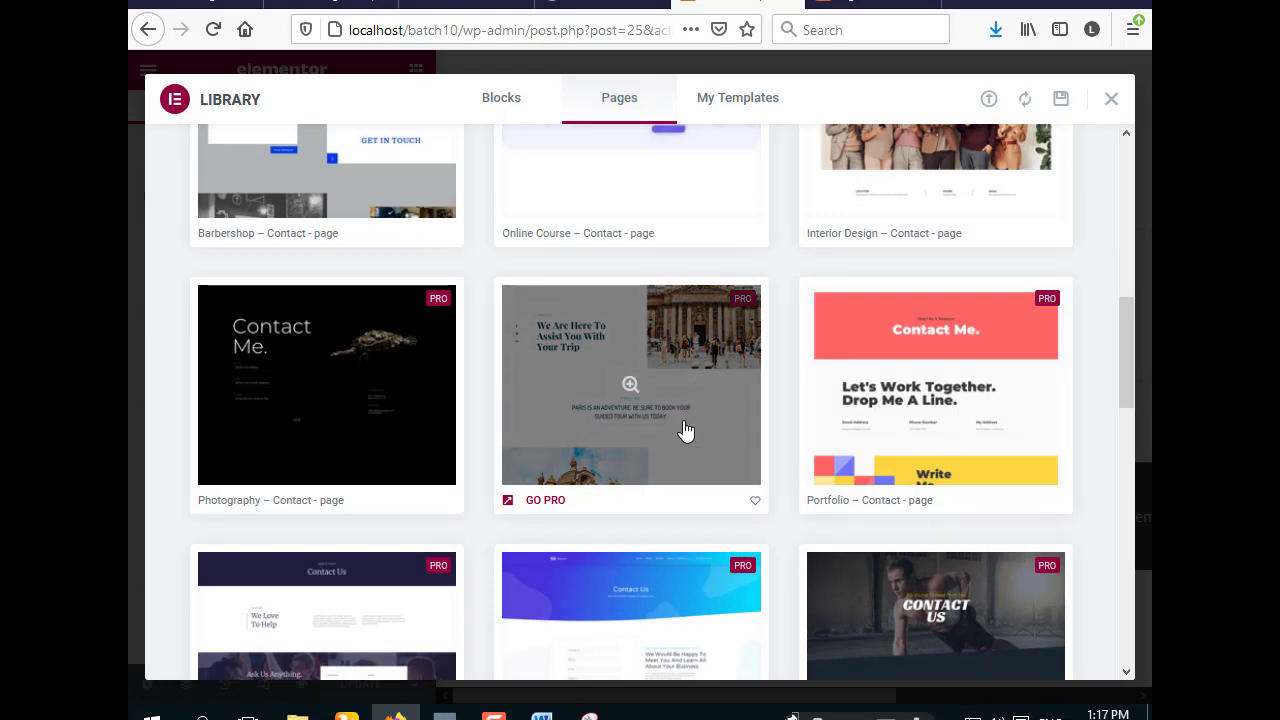
pyautogui.scroll(-5, 686, 431)
pyautogui.scroll(-8, 686, 431)
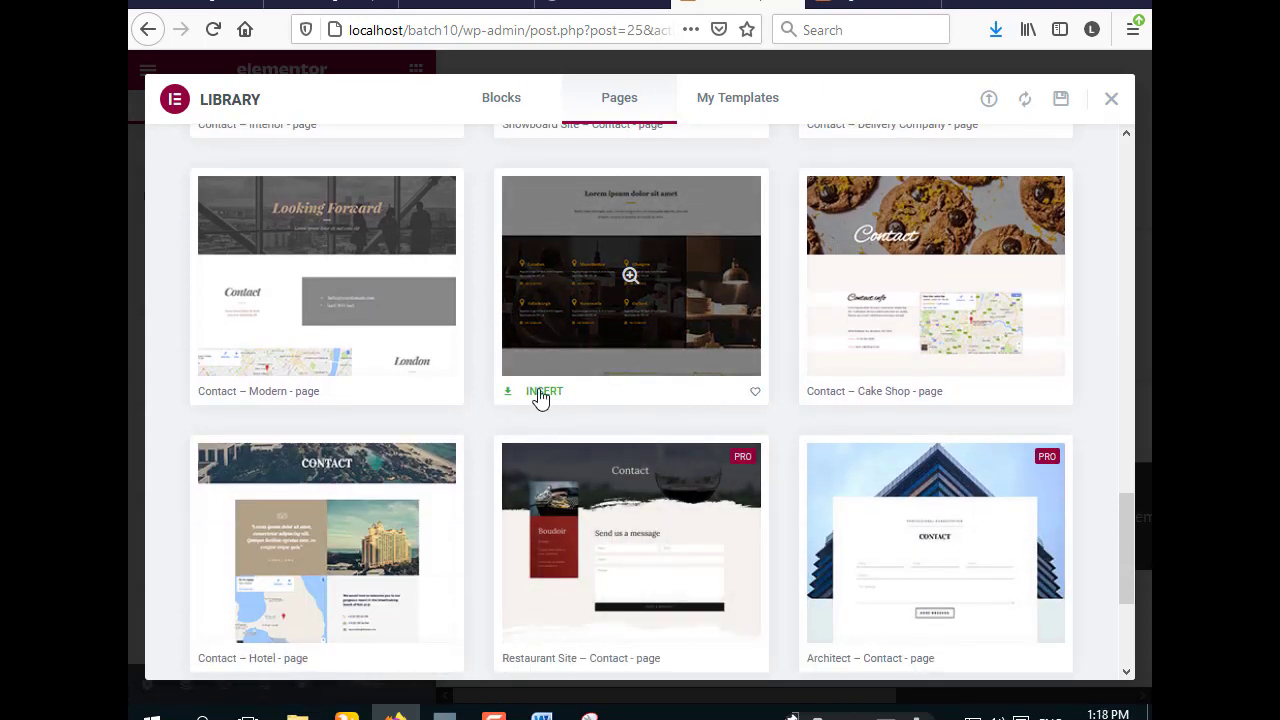
pyautogui.click(540, 395)
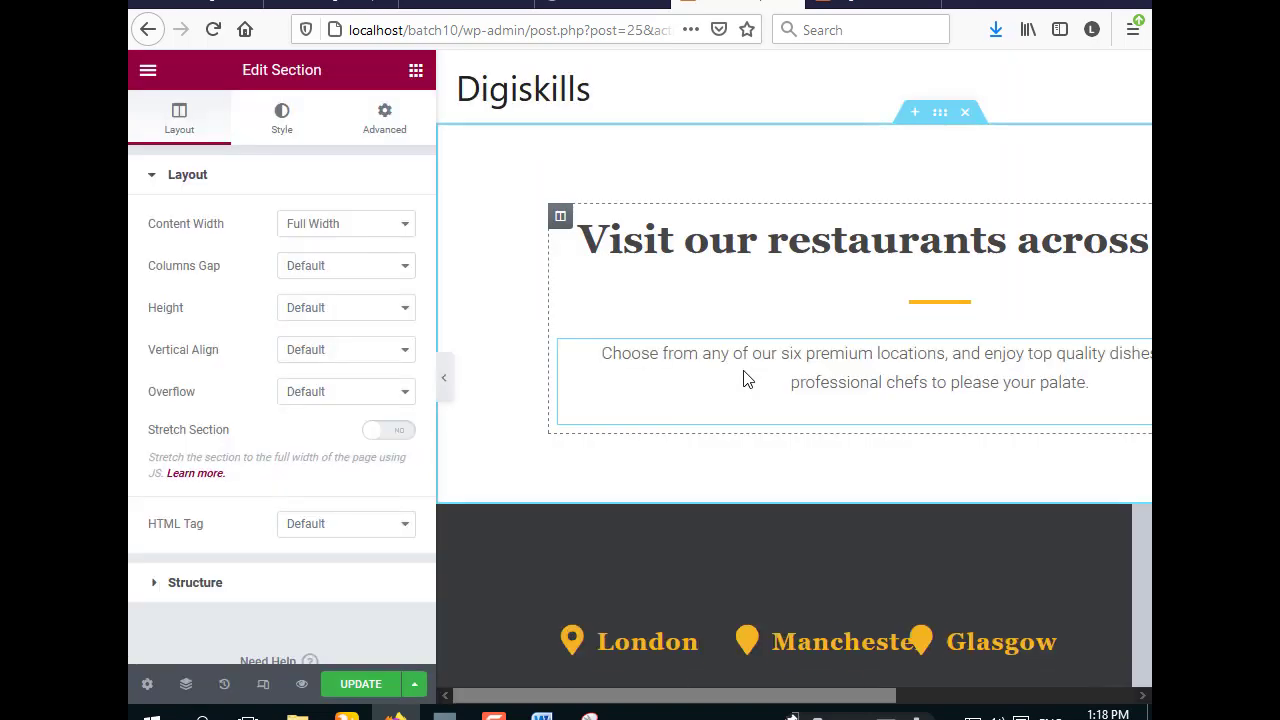
# - Update the Contant Us page with its restaurant contact layout and exit to the dashboard
pyautogui.scroll(-4, 814, 352)
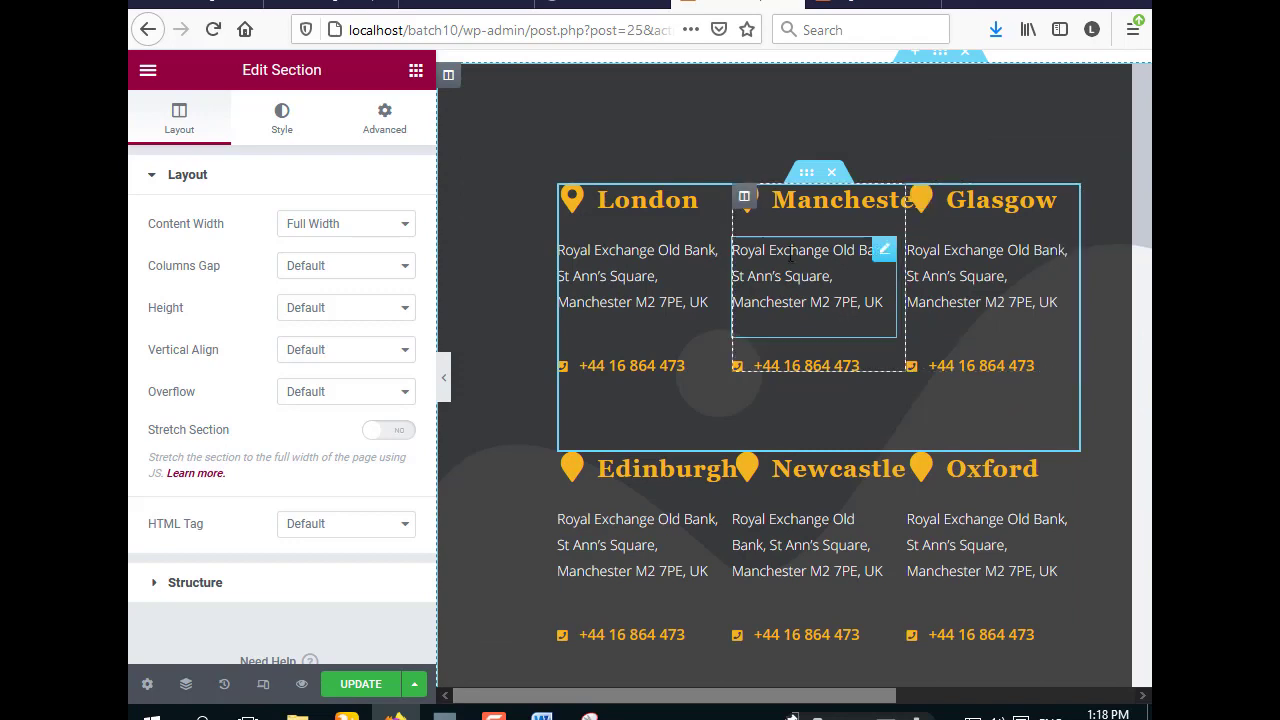
pyautogui.scroll(4, 787, 318)
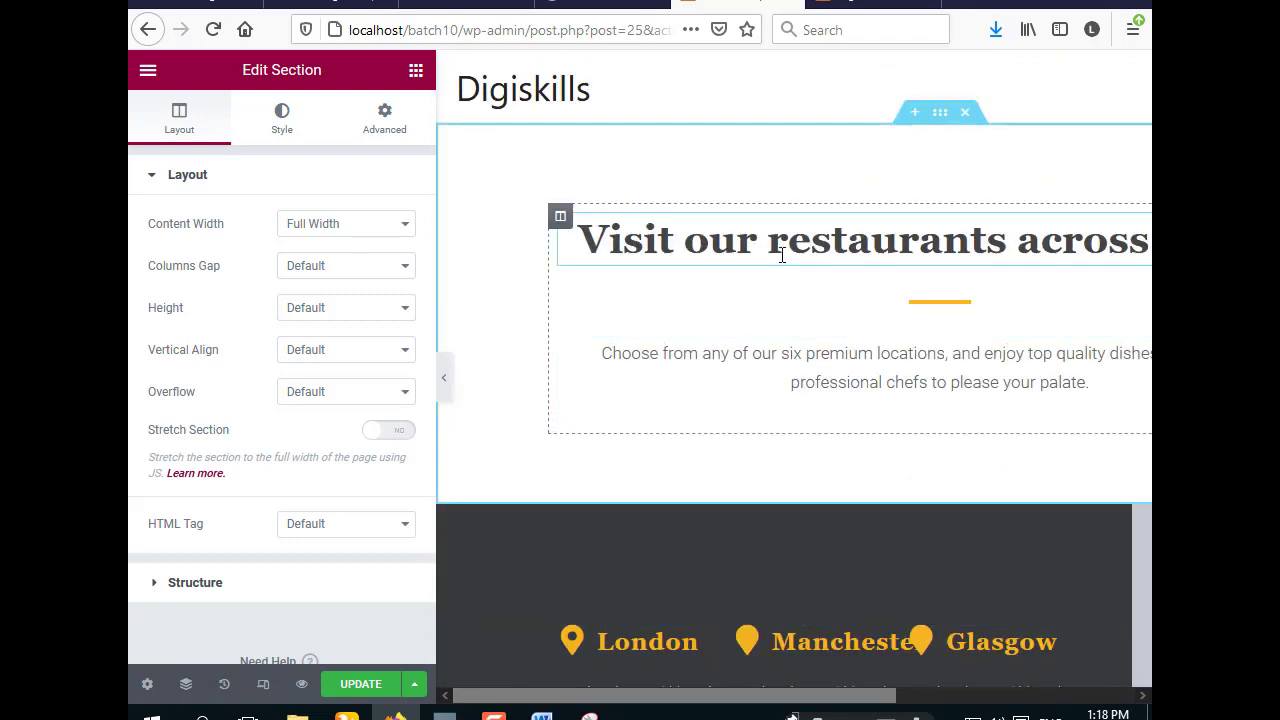
pyautogui.click(372, 684)
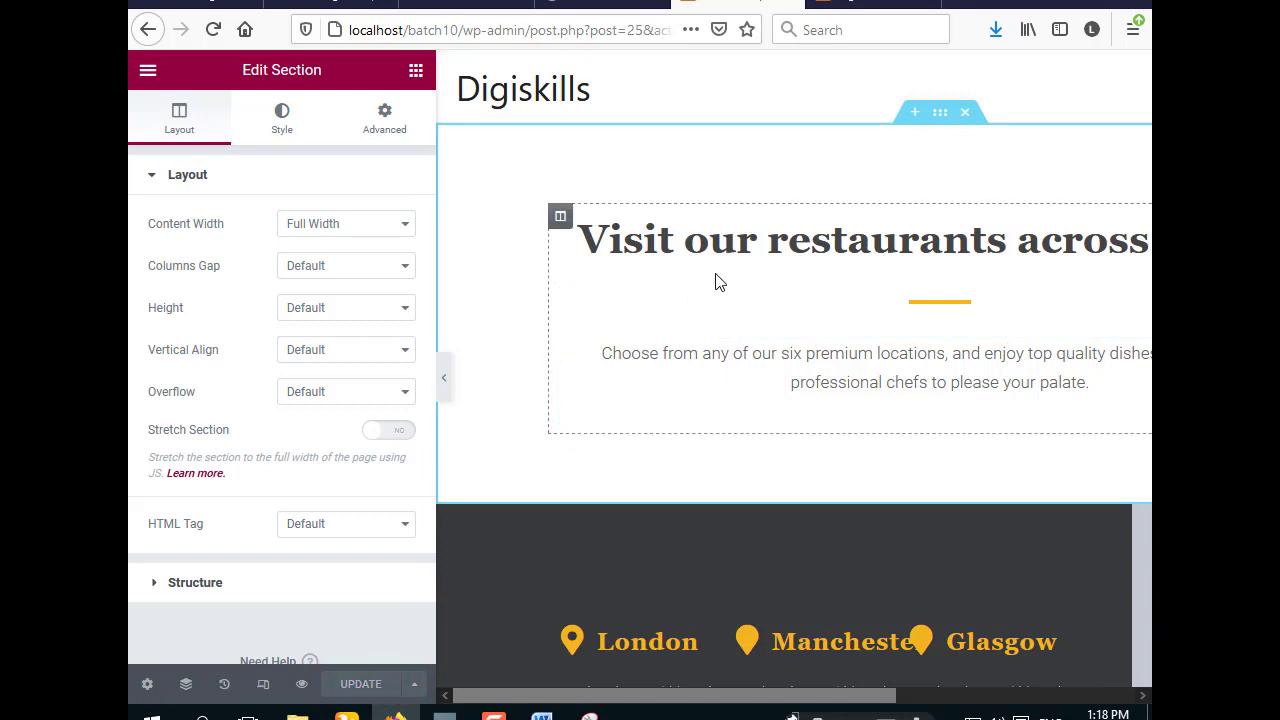
pyautogui.click(146, 70)
pyautogui.click(236, 416)
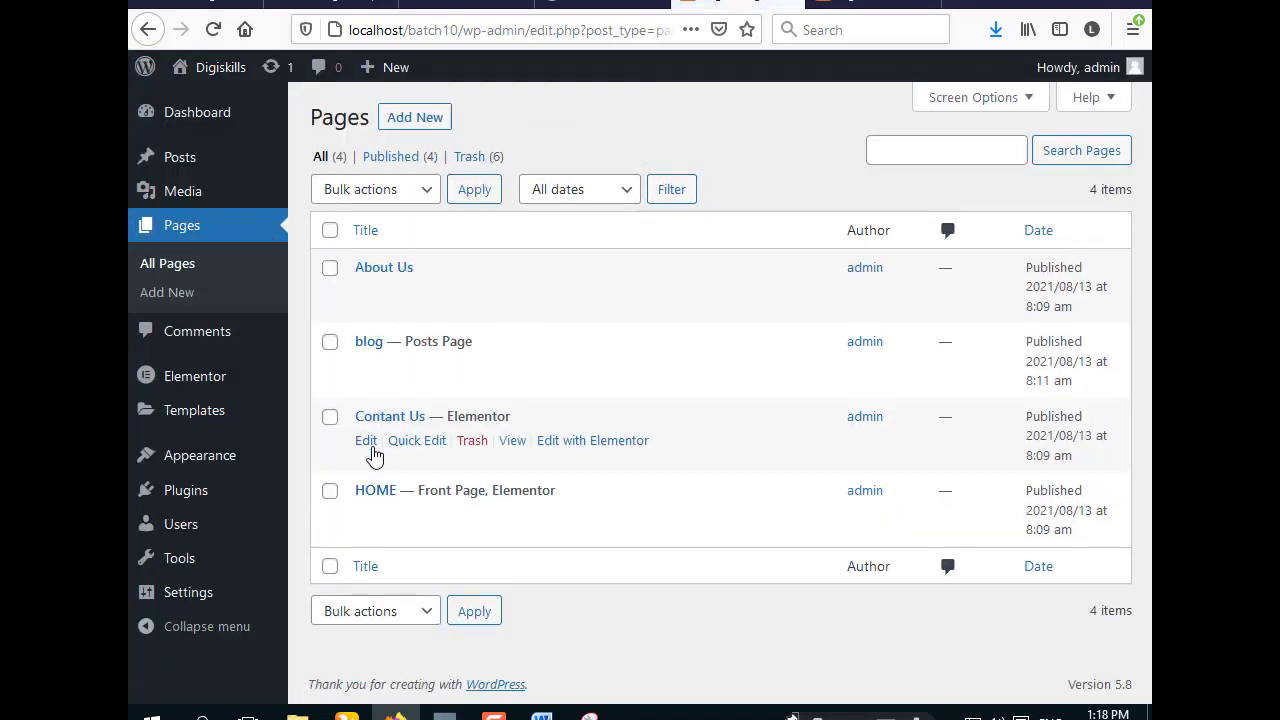
# - Edit the About Us page with Elementor
pyautogui.click(366, 292)
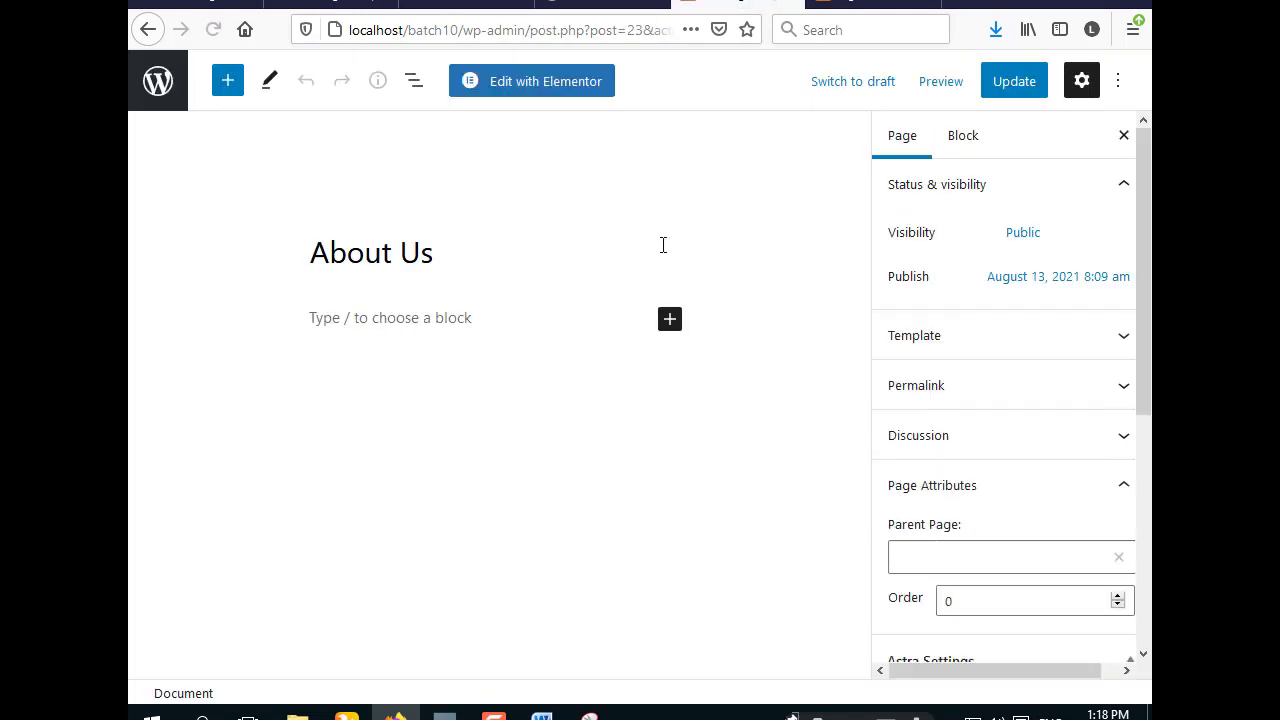
pyautogui.click(530, 82)
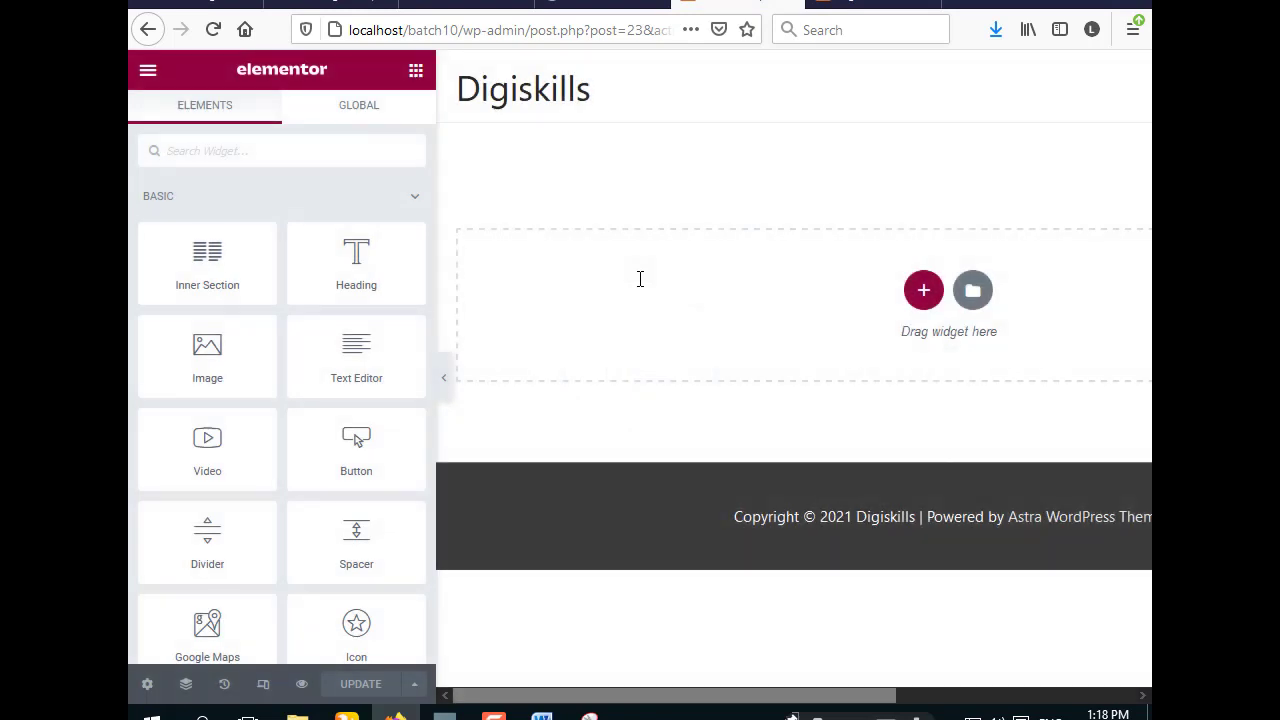
# - Open the Elementor template Library and search page designs for 'ab'
pyautogui.click(973, 293)
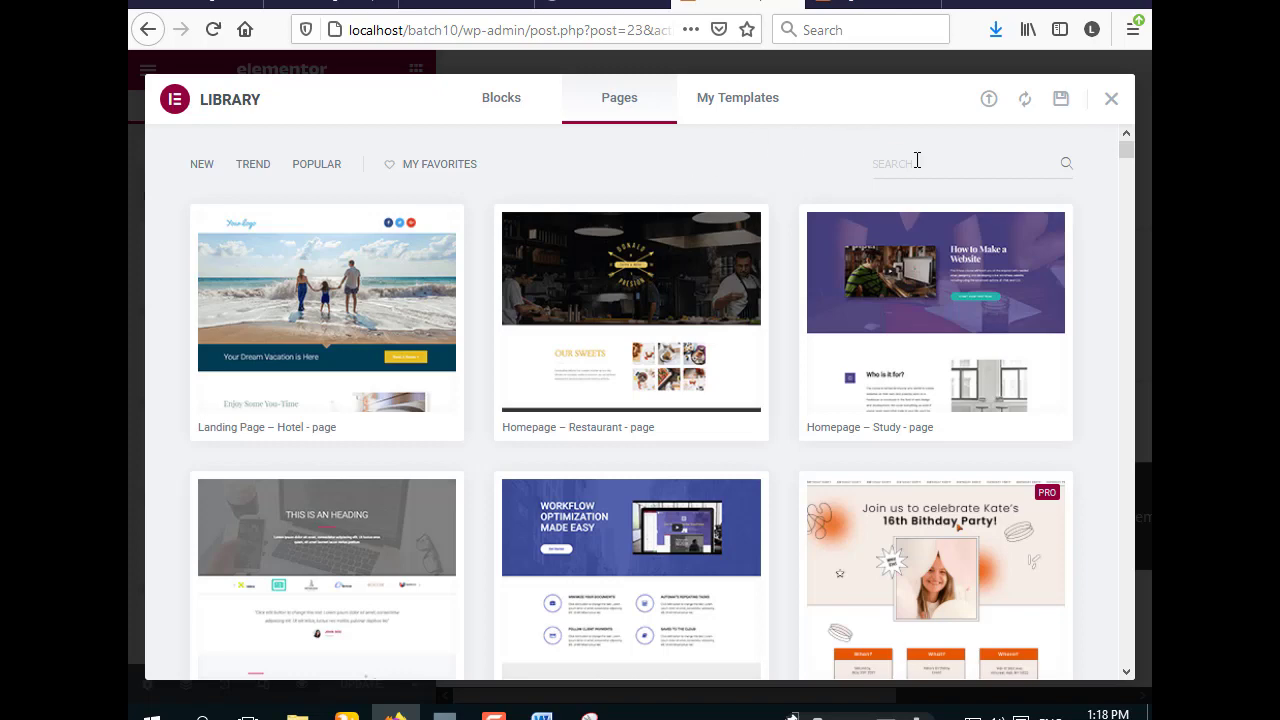
pyautogui.click(921, 164)
pyautogui.write('about')
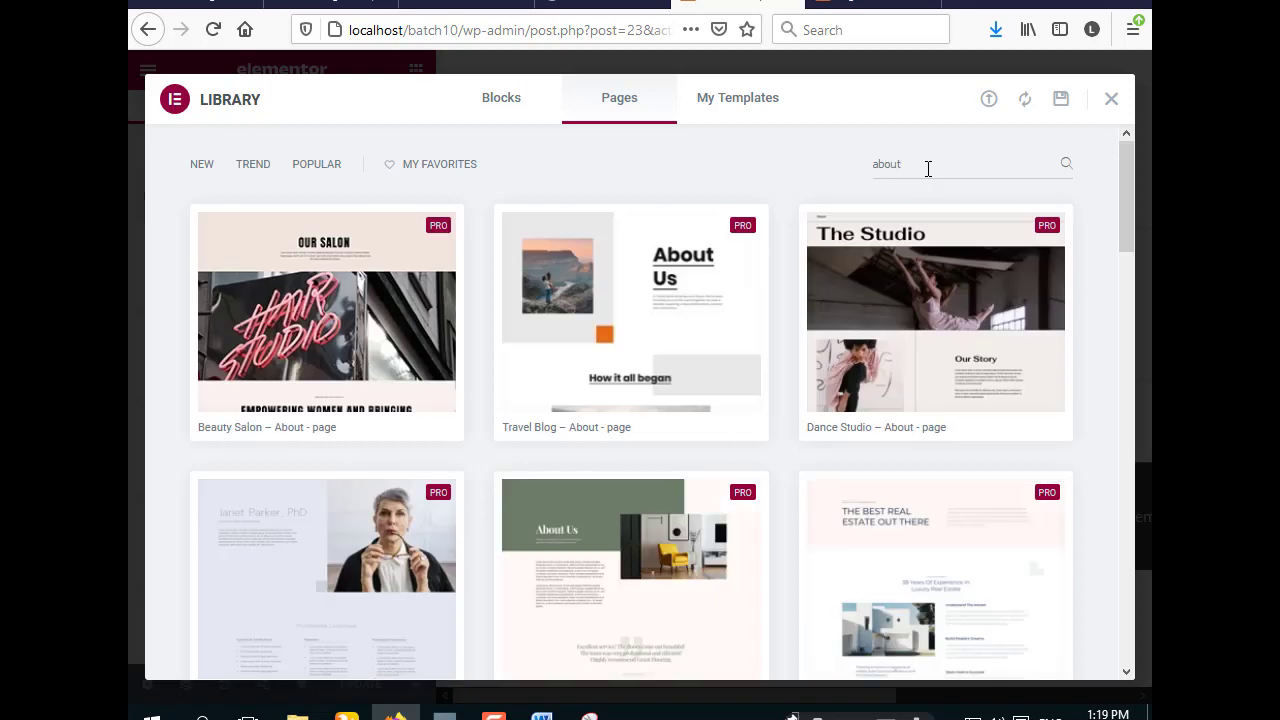
# - Insert the free About – Startup template into the About Us page
pyautogui.scroll(-2, 767, 339)
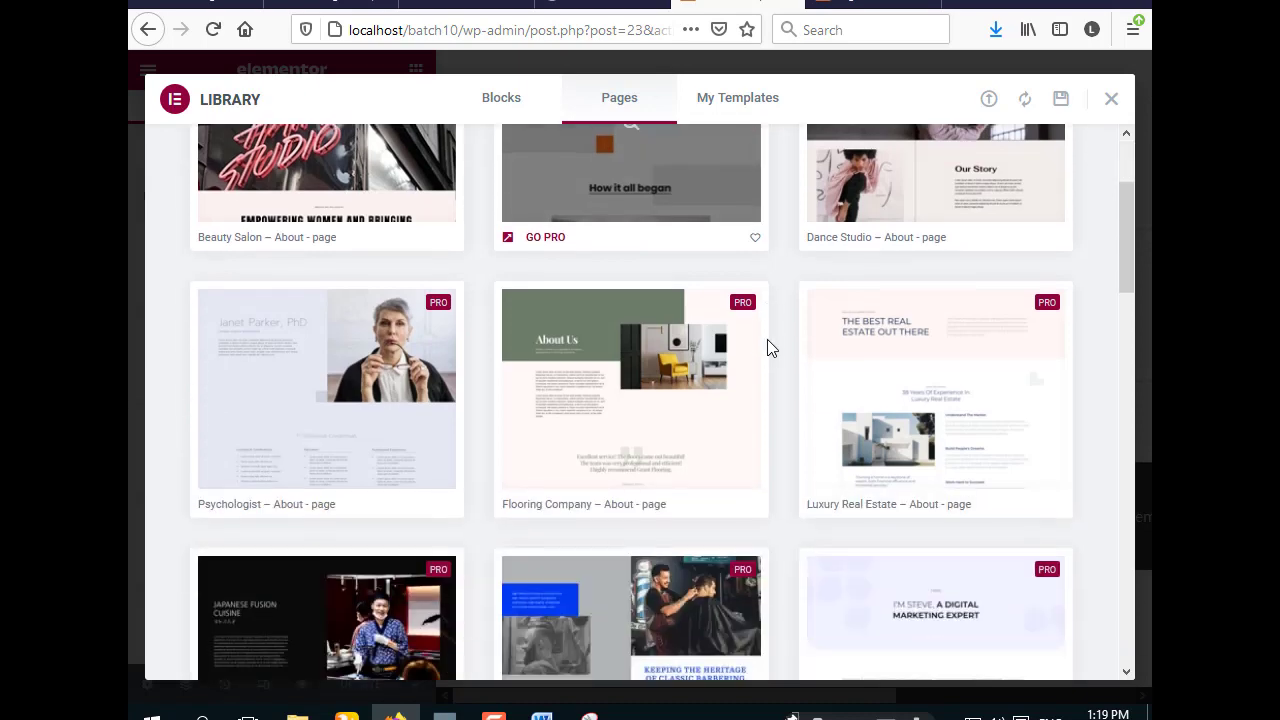
pyautogui.scroll(-2, 767, 339)
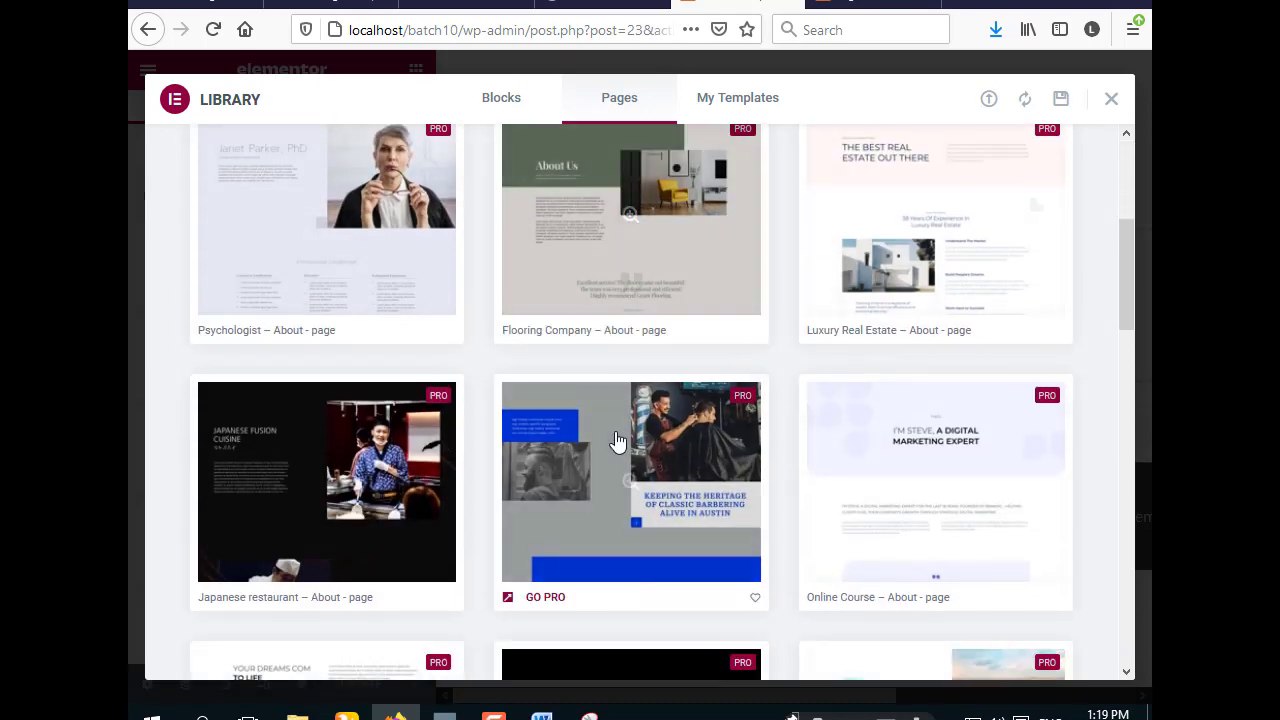
pyautogui.scroll(-6, 617, 441)
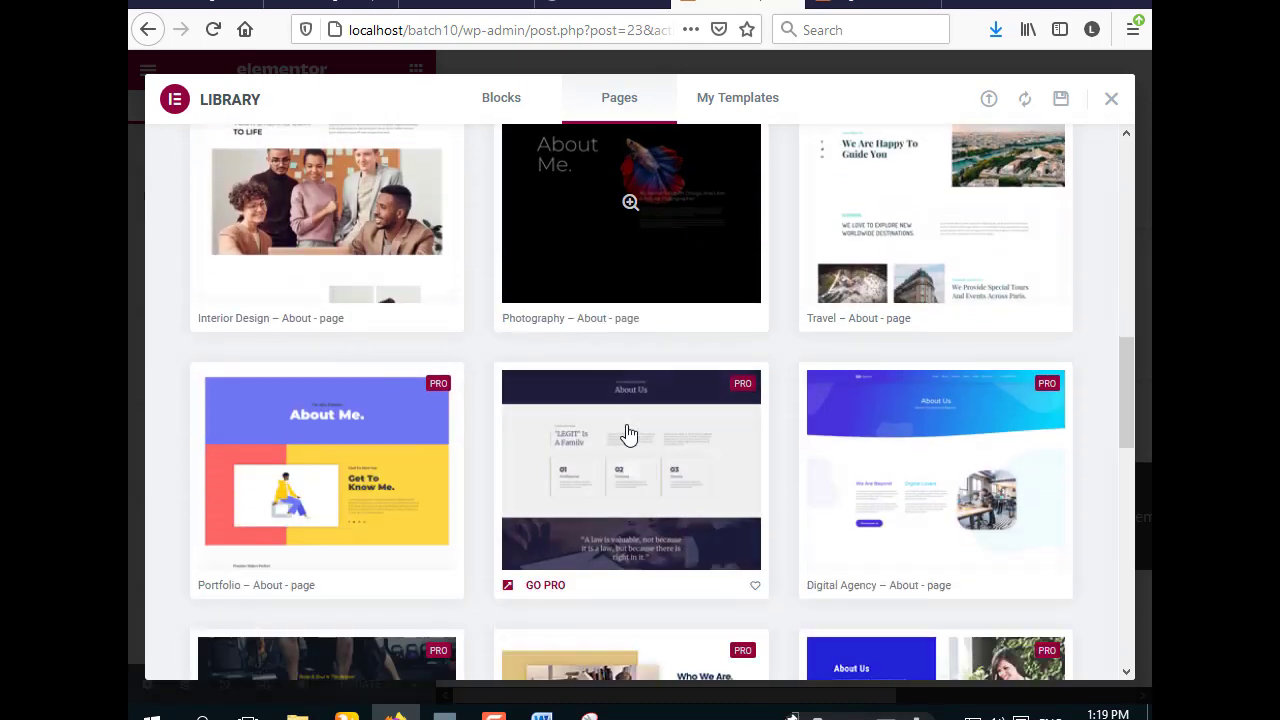
pyautogui.scroll(-2, 627, 434)
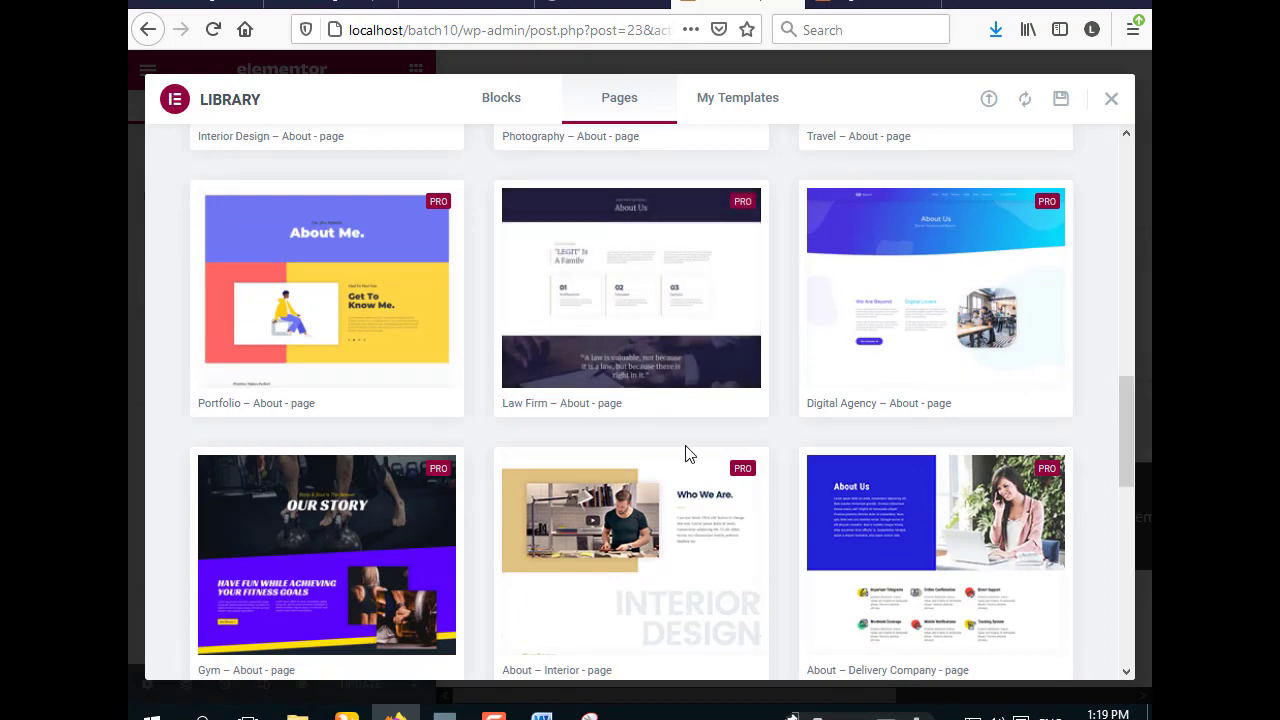
pyautogui.scroll(-6, 684, 451)
pyautogui.scroll(4, 682, 454)
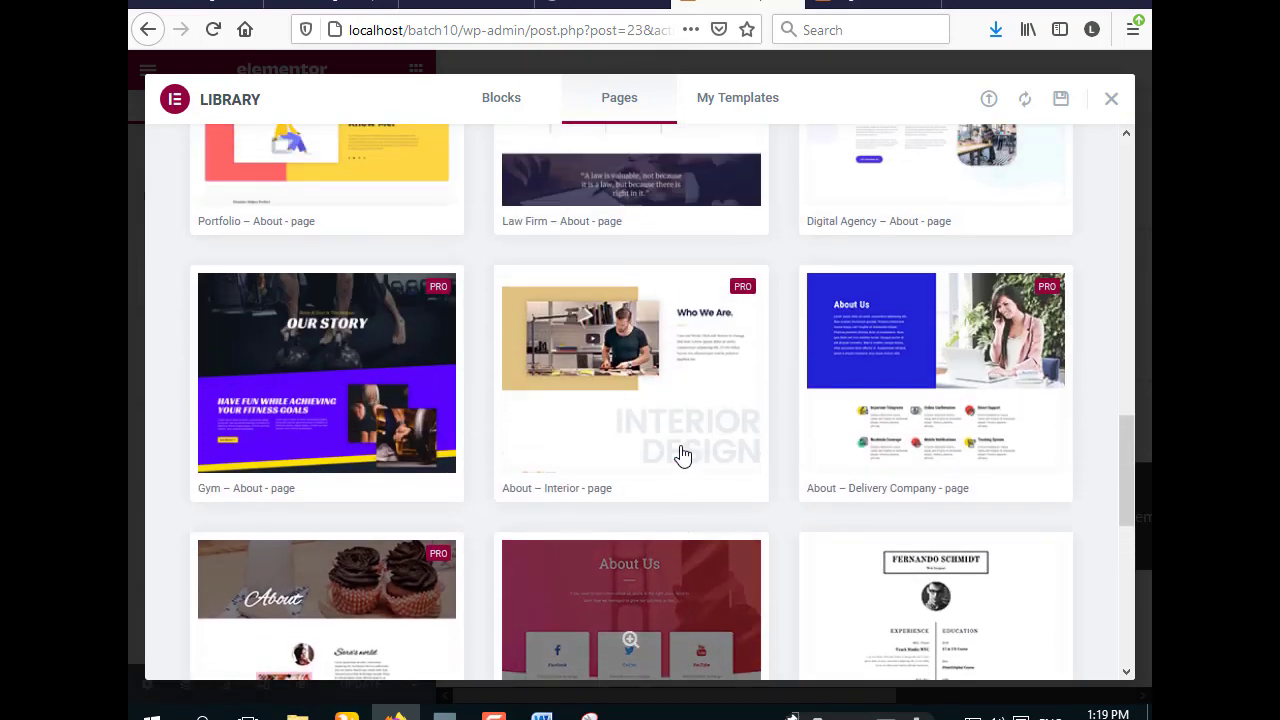
pyautogui.scroll(-4, 681, 456)
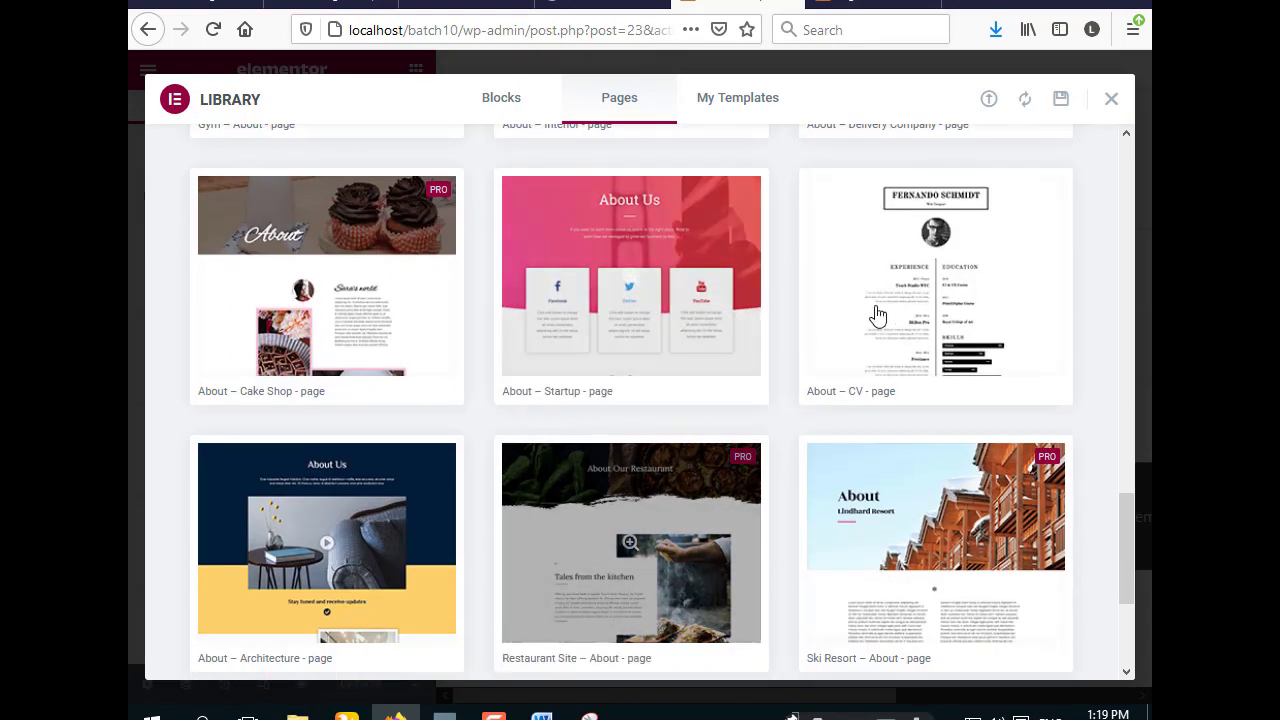
pyautogui.moveTo(841, 403)
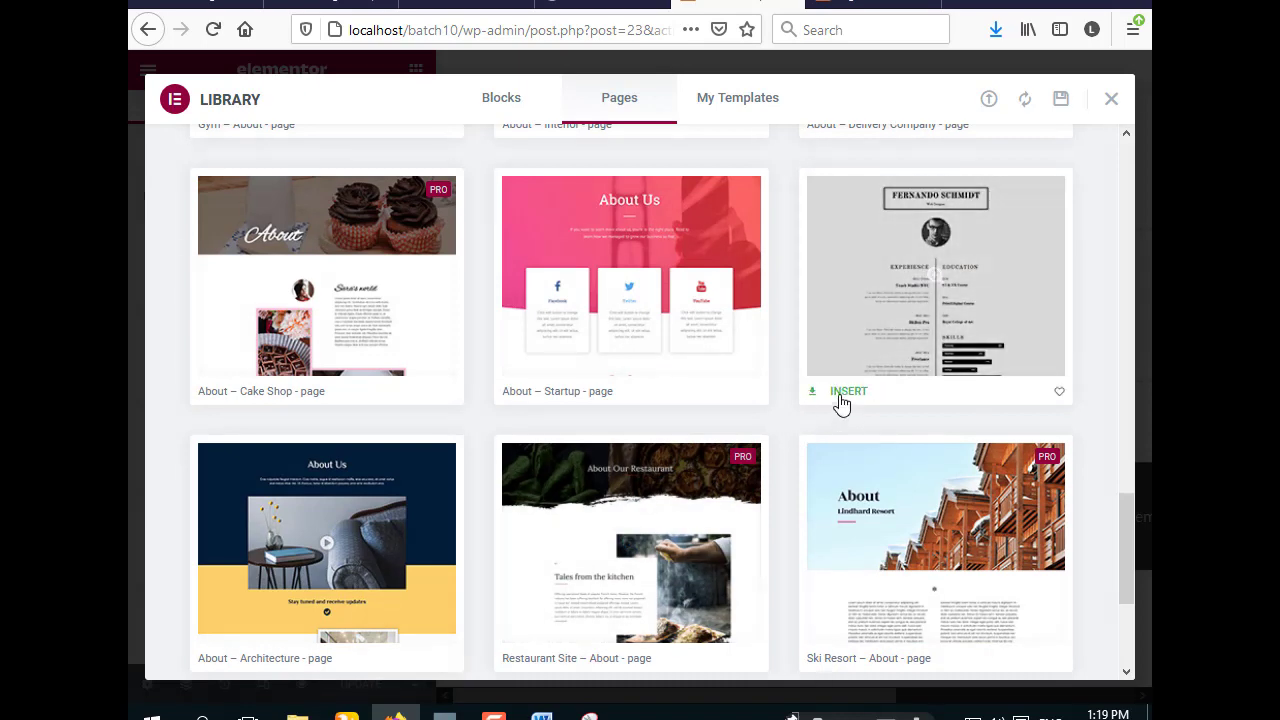
pyautogui.moveTo(623, 338)
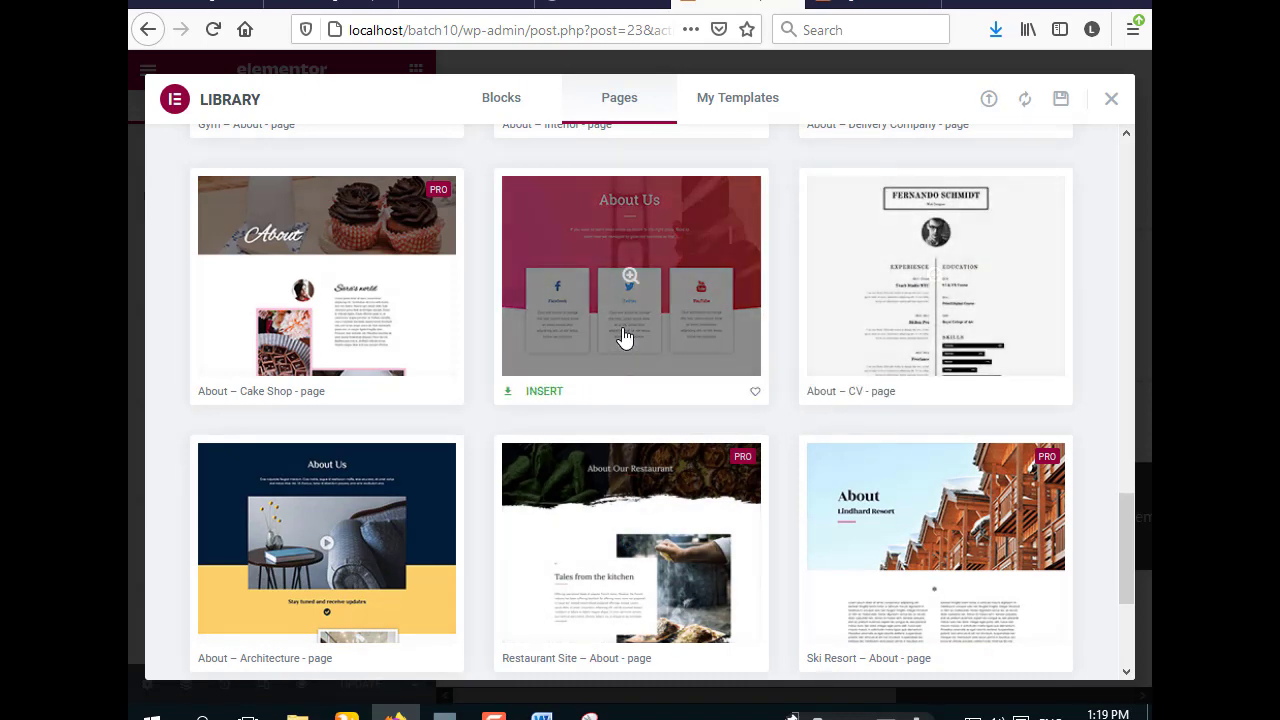
pyautogui.click(531, 393)
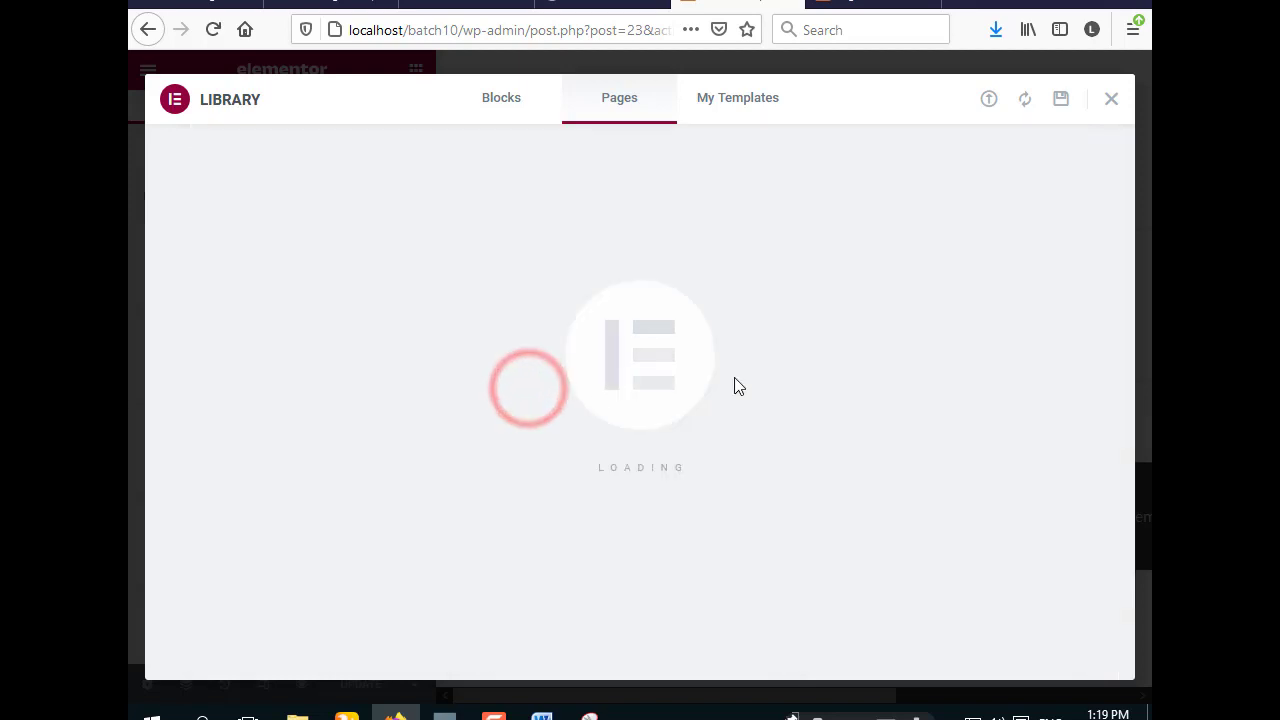
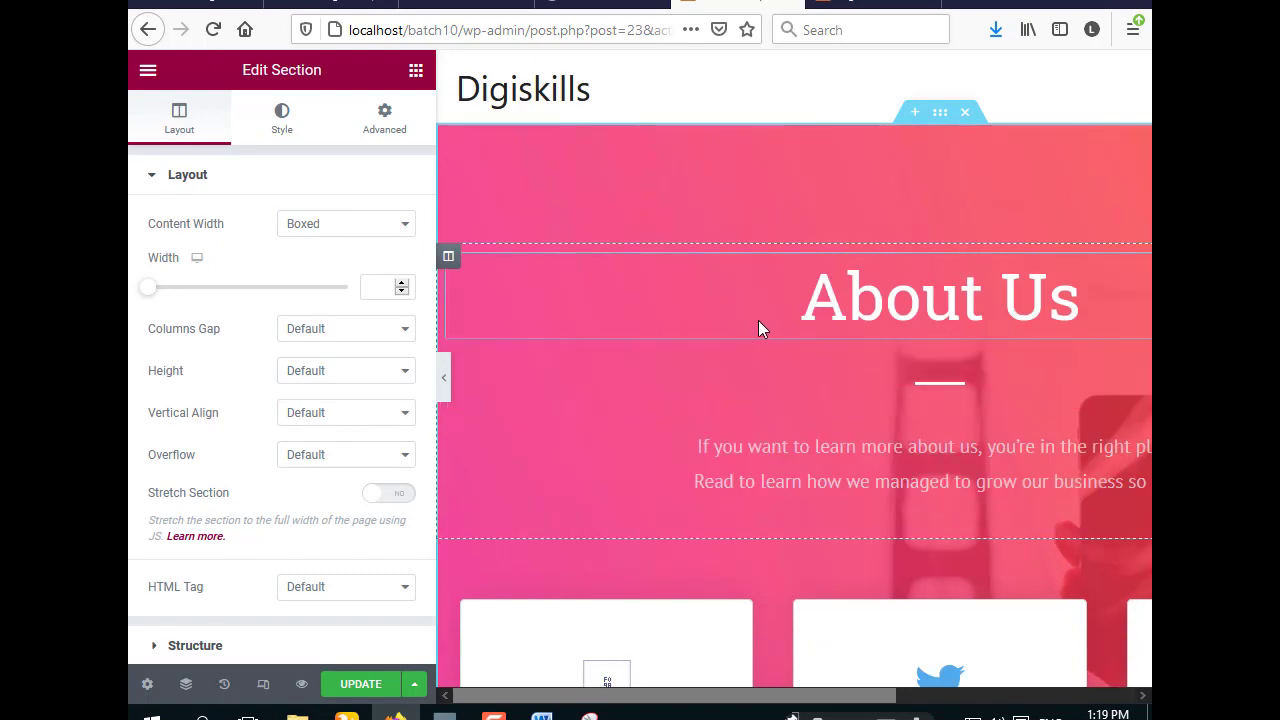
# - Preview the About Us page full width with the Elementor panel hidden
pyautogui.click(444, 388)
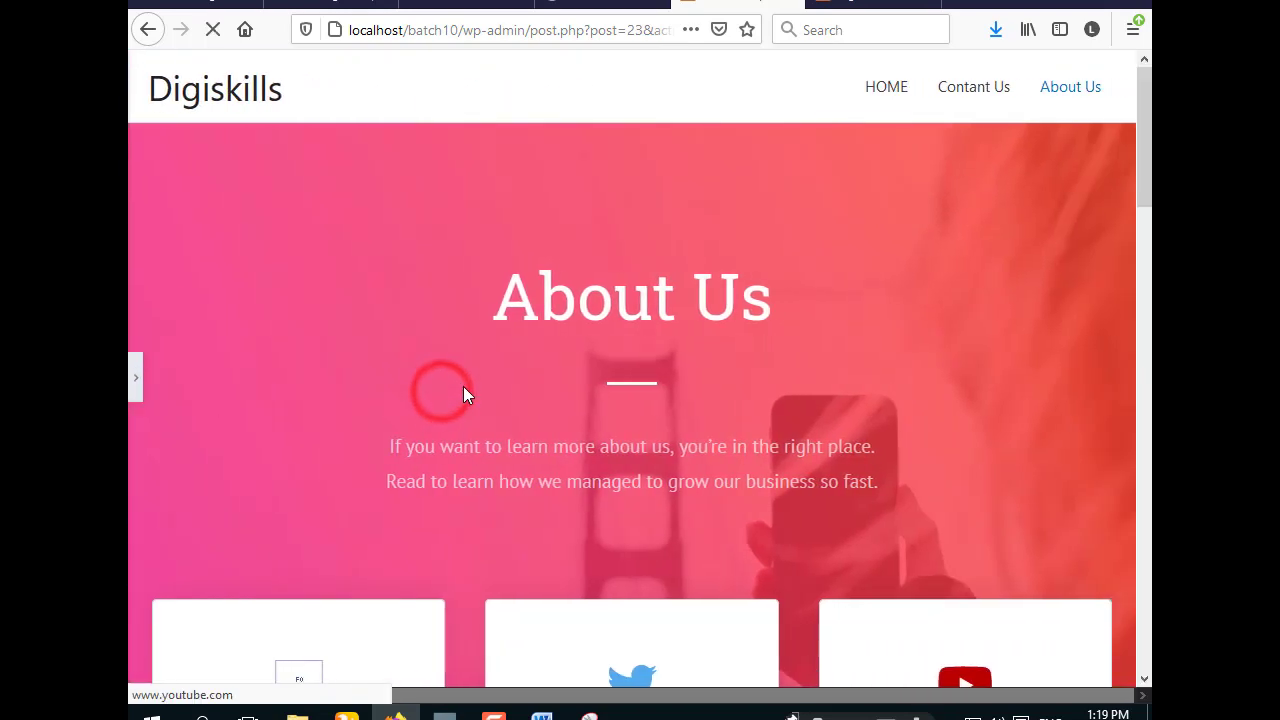
pyautogui.scroll(-15, 463, 394)
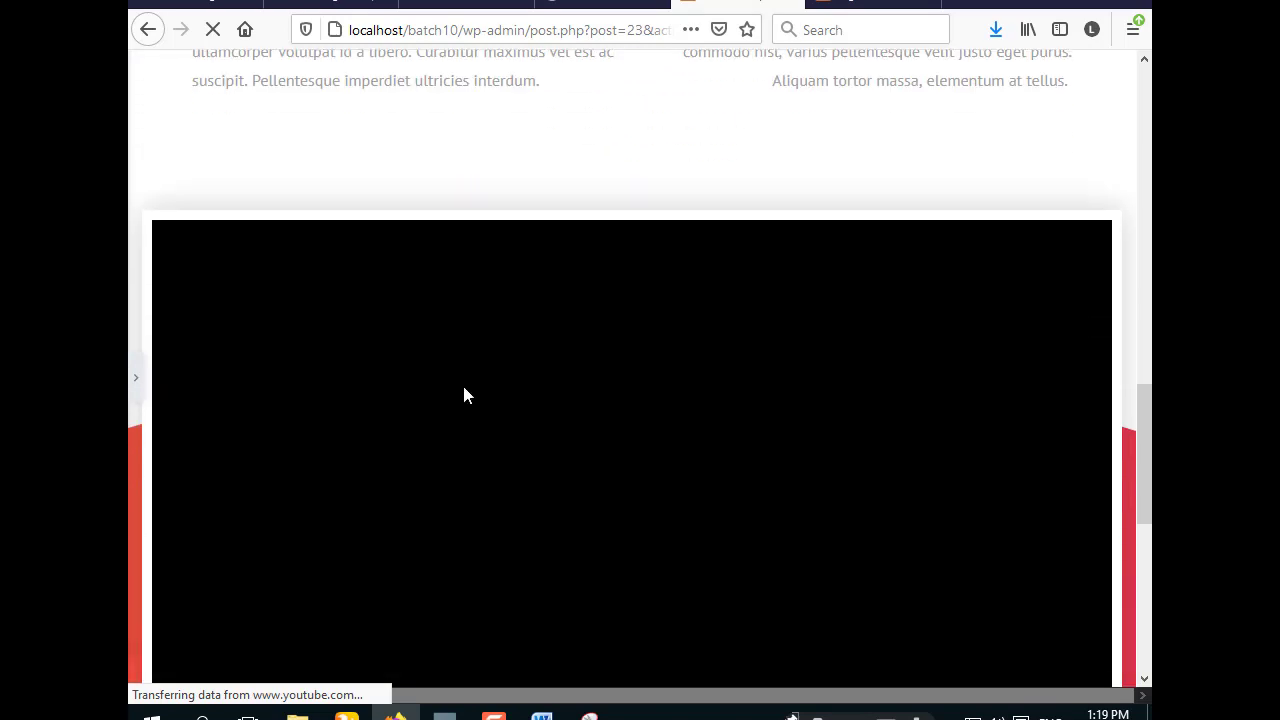
pyautogui.scroll(-3, 463, 394)
pyautogui.scroll(6, 463, 394)
pyautogui.scroll(-6, 463, 394)
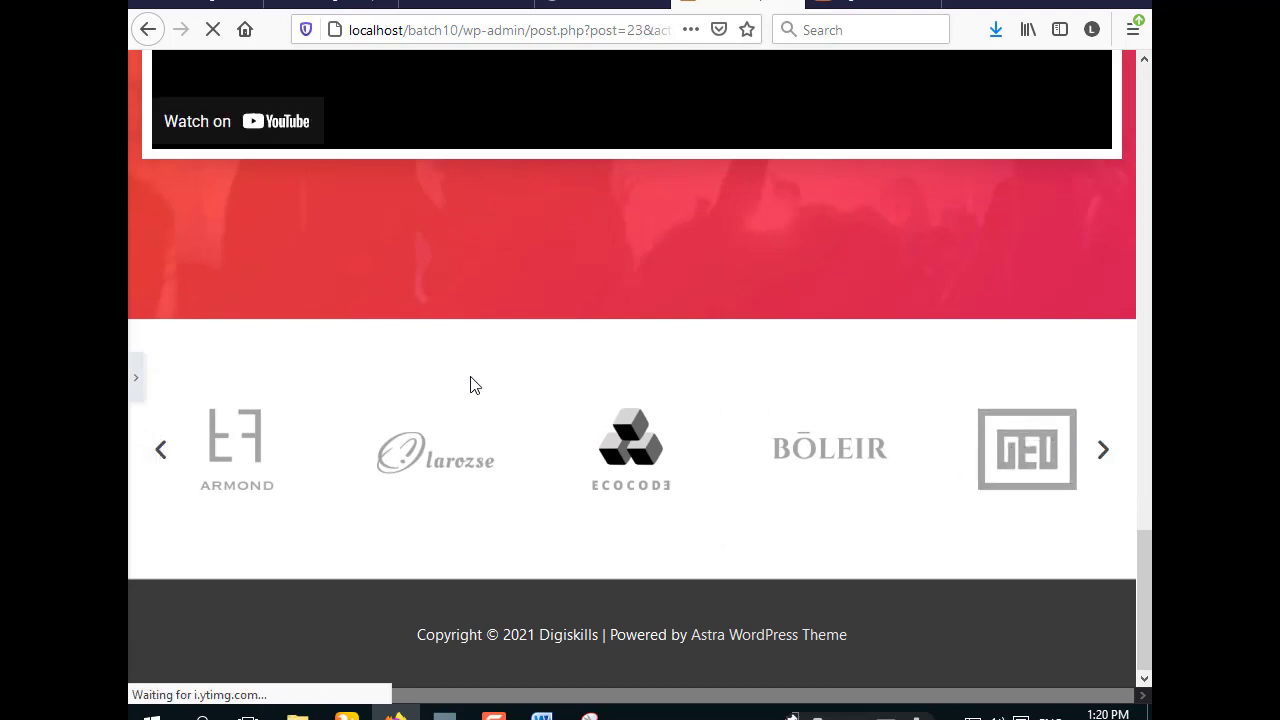
pyautogui.scroll(15, 555, 366)
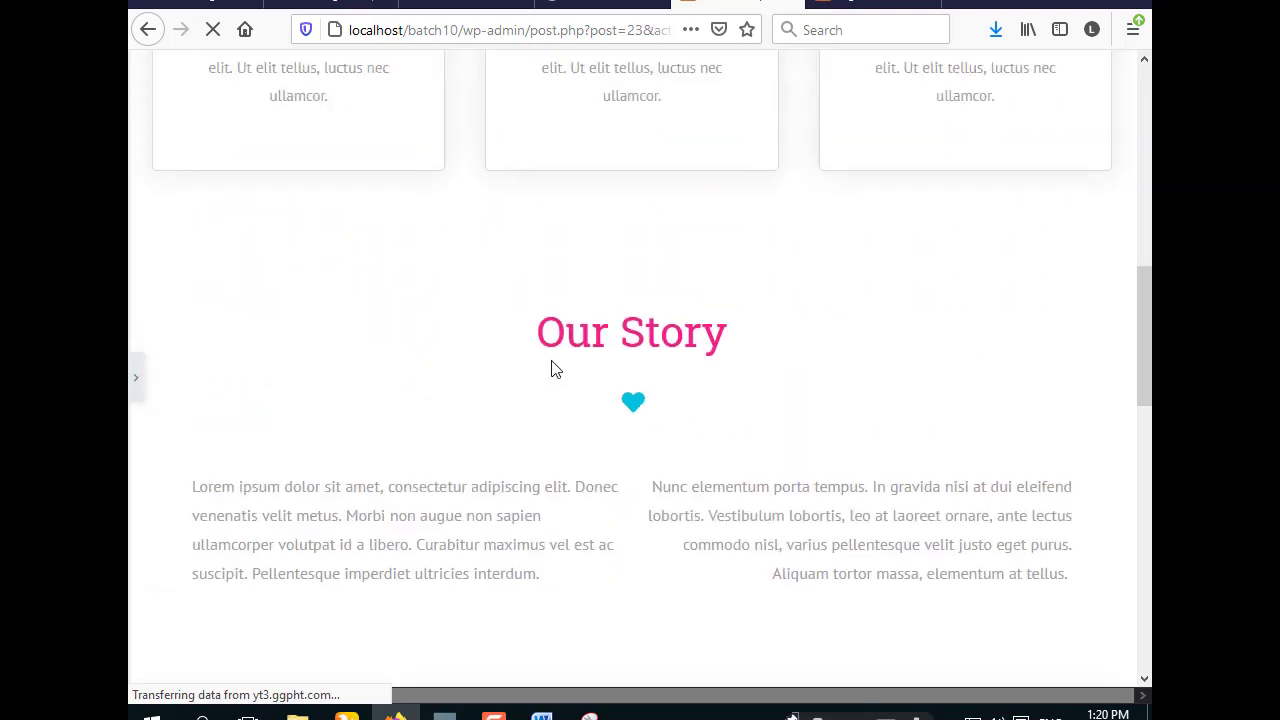
pyautogui.scroll(3, 551, 369)
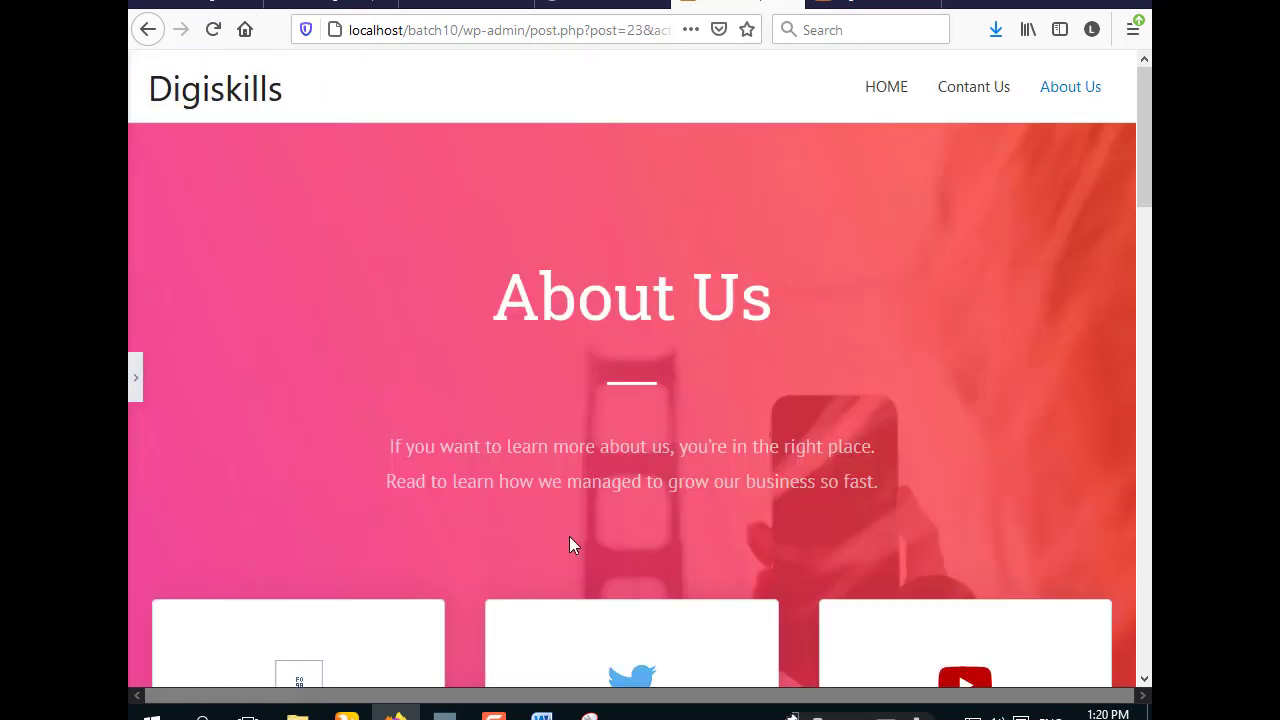
pyautogui.scroll(-4, 569, 536)
pyautogui.scroll(4, 569, 536)
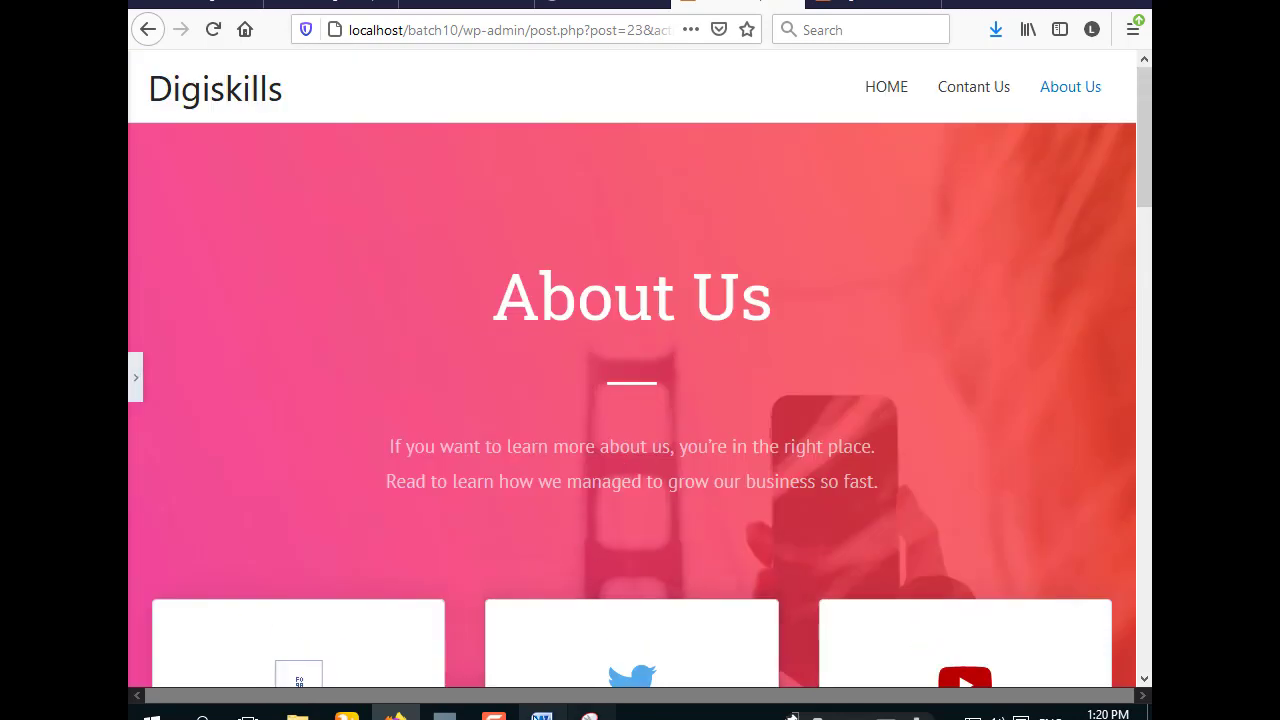
# - Restore the panel, save the page with UPDATE, and go to the localhost/batch10 tab
pyautogui.click(138, 377)
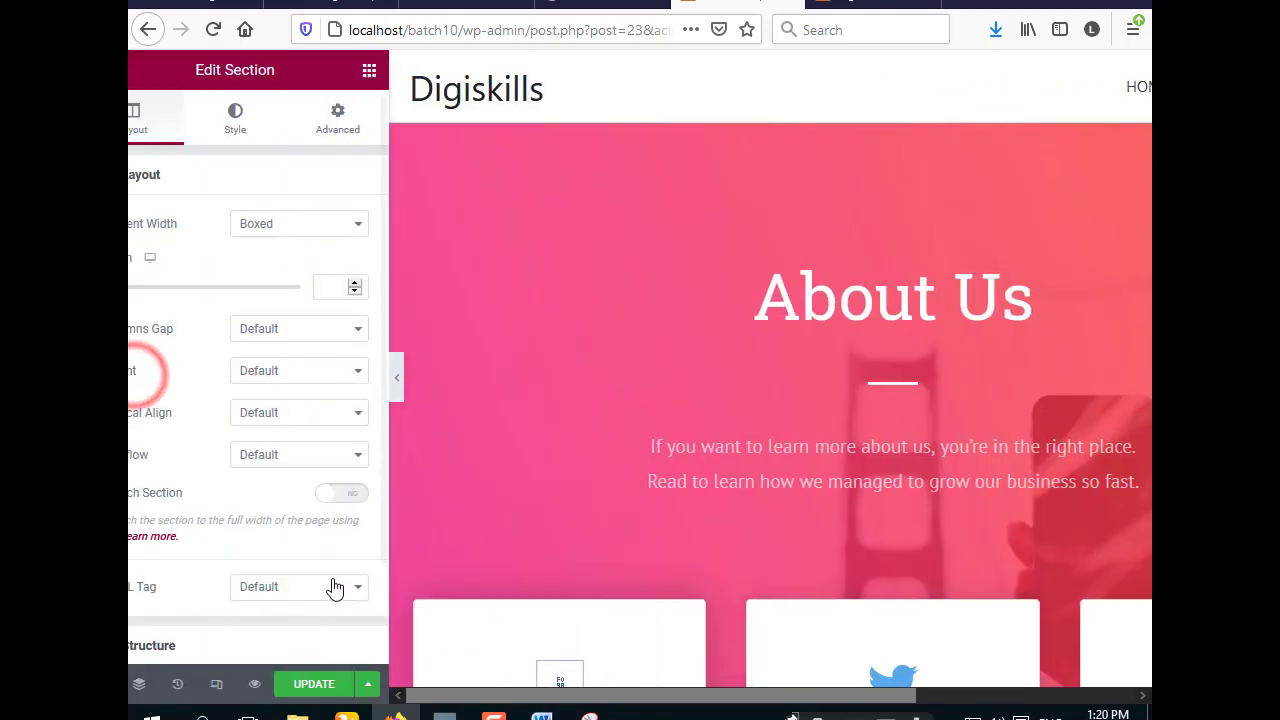
pyautogui.click(362, 684)
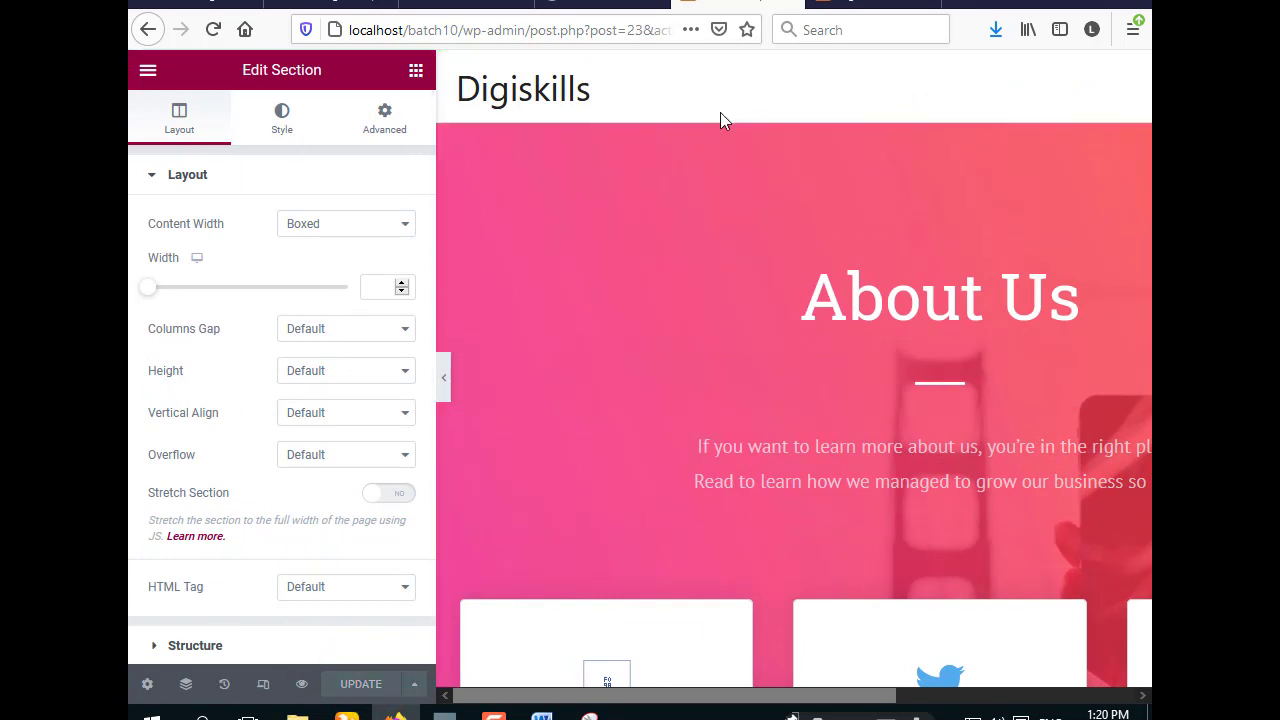
pyautogui.click(868, 5)
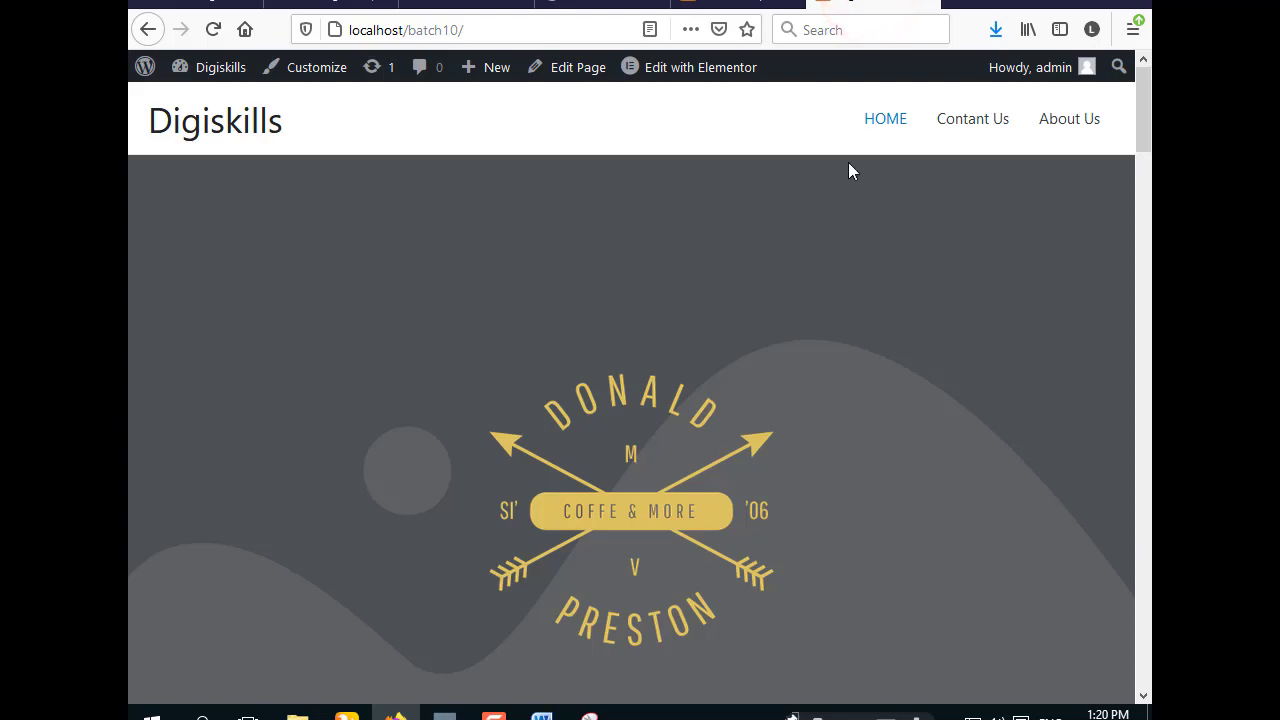
# - Browse the site's Contact Us and About Us pages
pyautogui.scroll(-15, 745, 263)
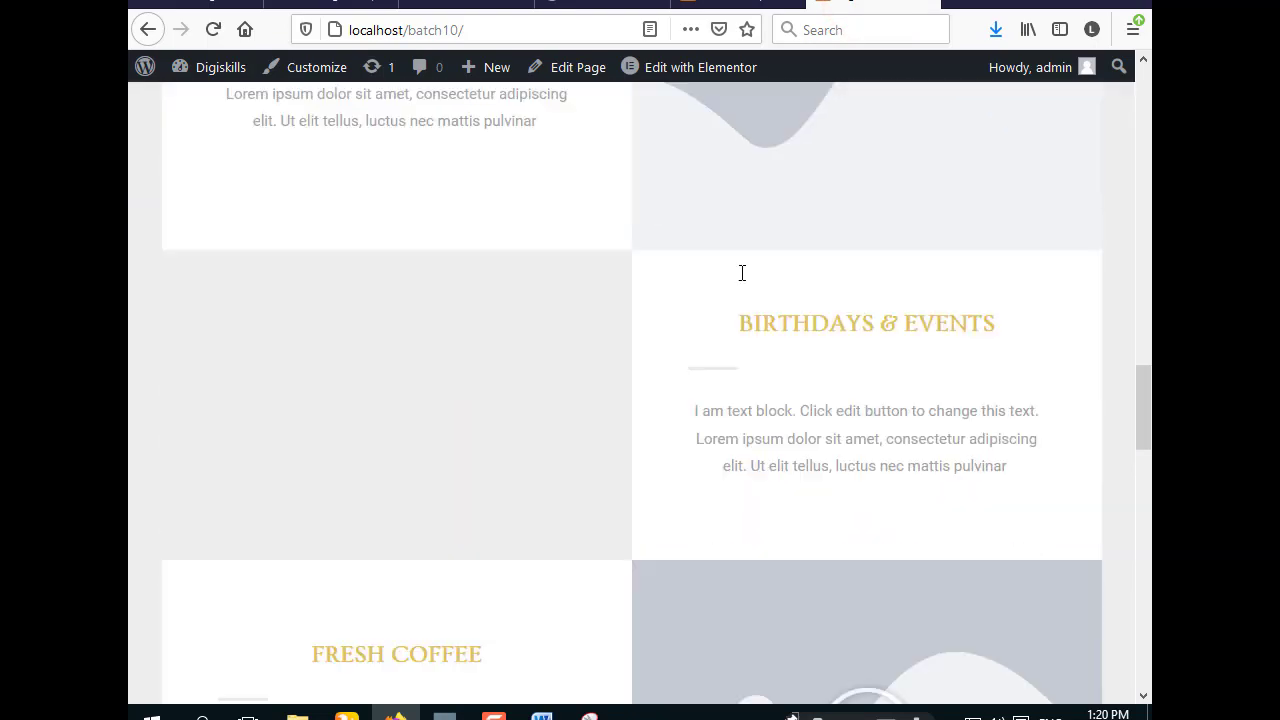
pyautogui.scroll(15, 743, 280)
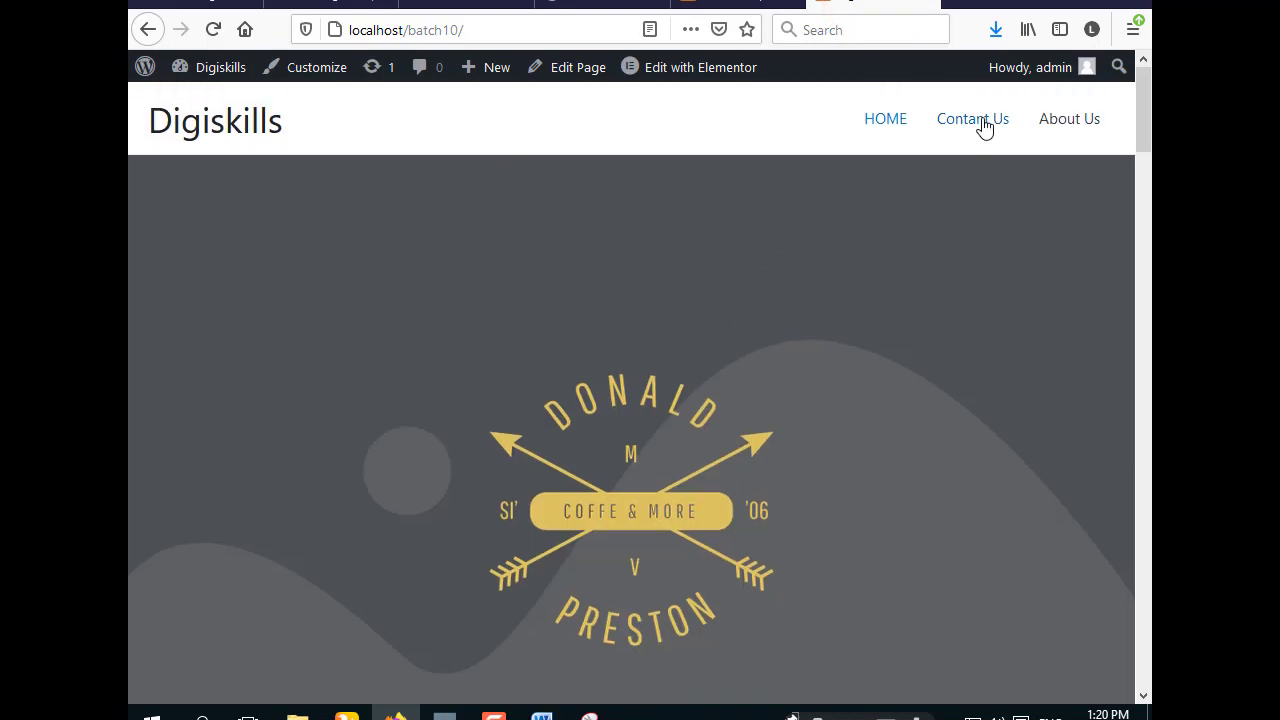
pyautogui.click(981, 119)
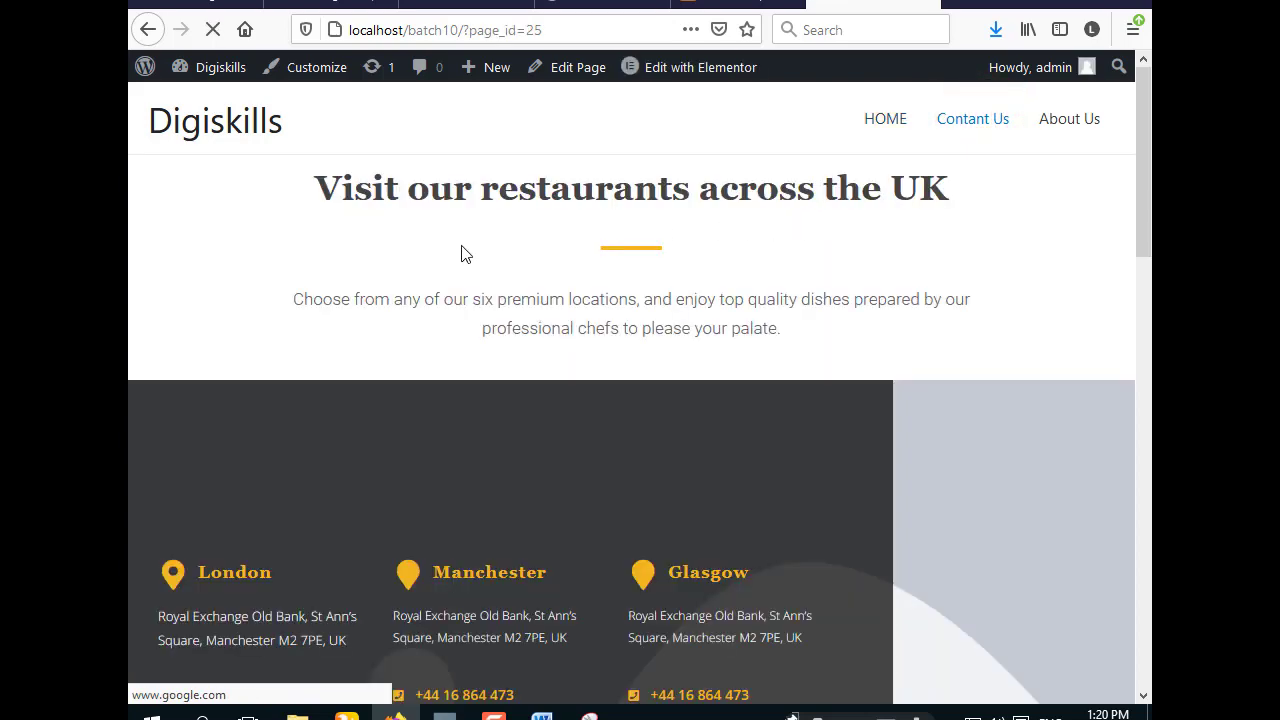
pyautogui.scroll(-15, 463, 256)
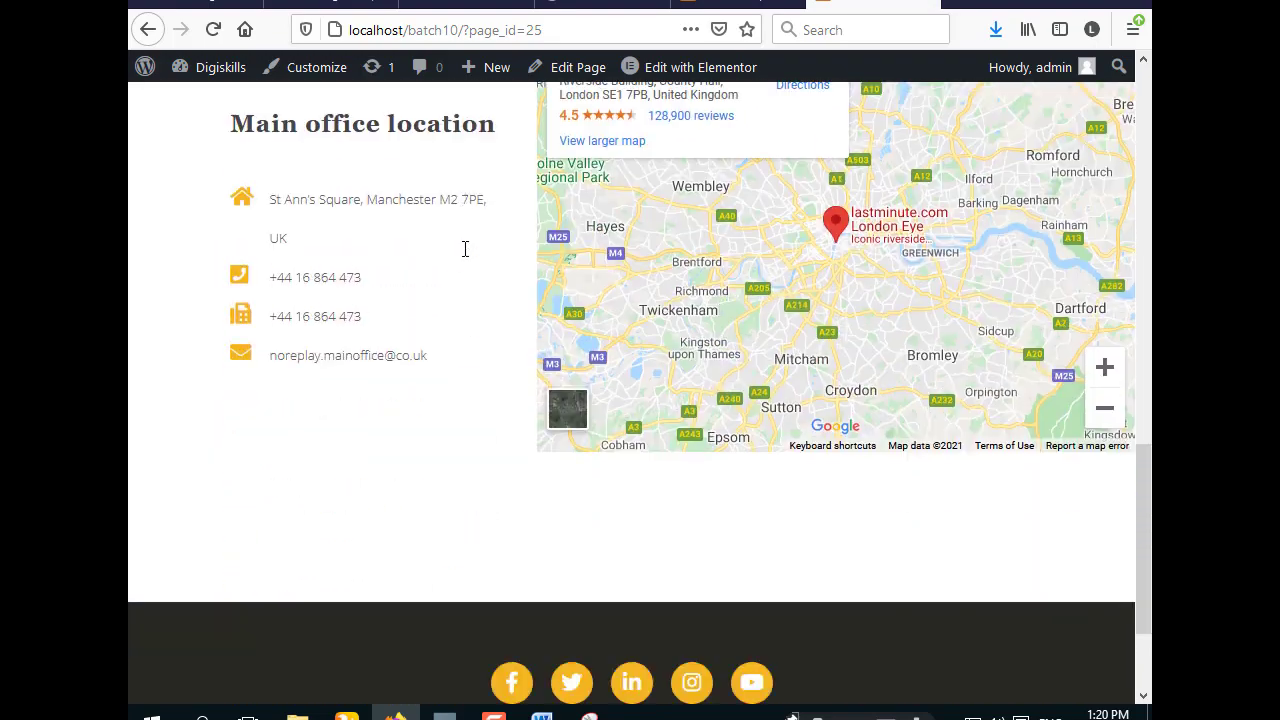
pyautogui.scroll(15, 466, 259)
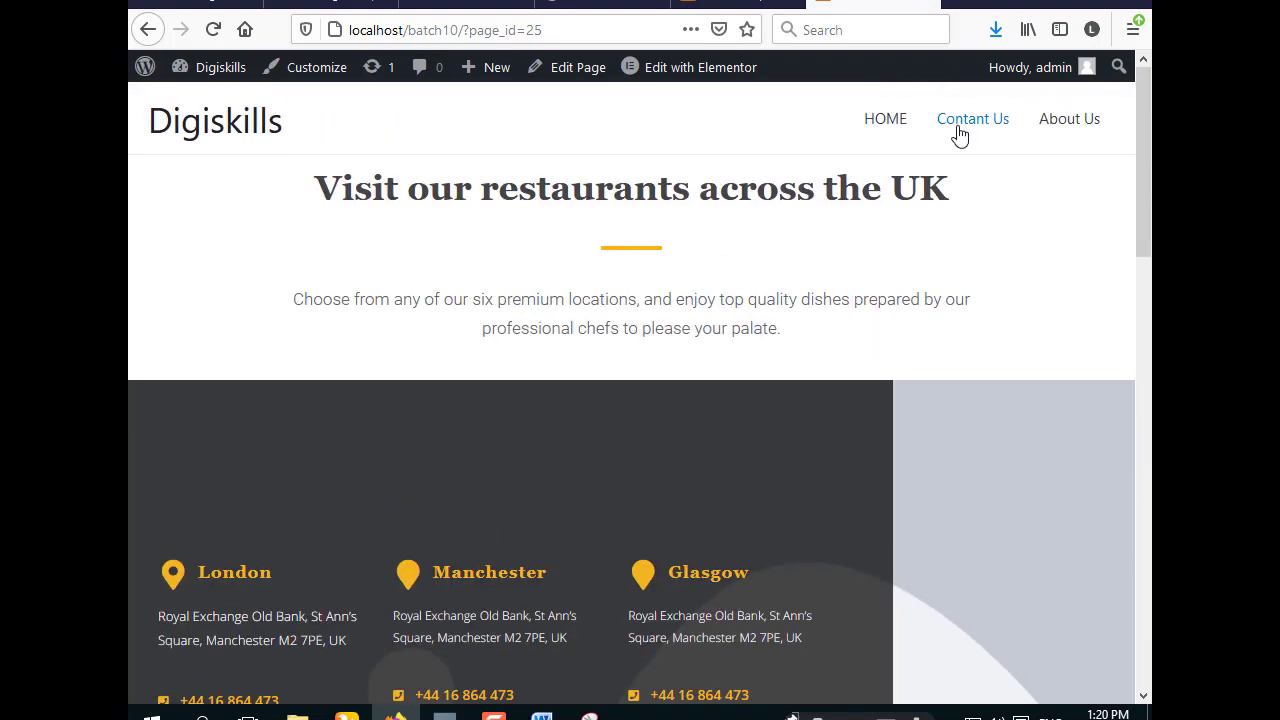
pyautogui.click(1068, 122)
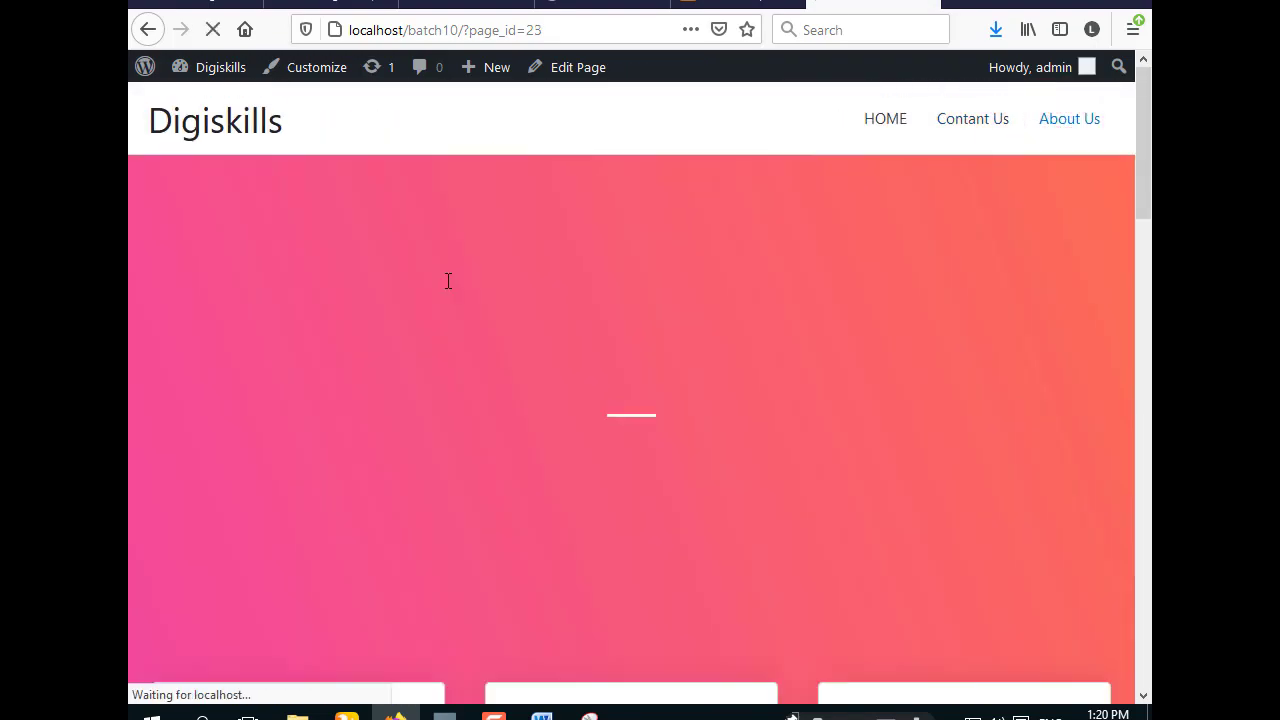
pyautogui.scroll(-15, 446, 289)
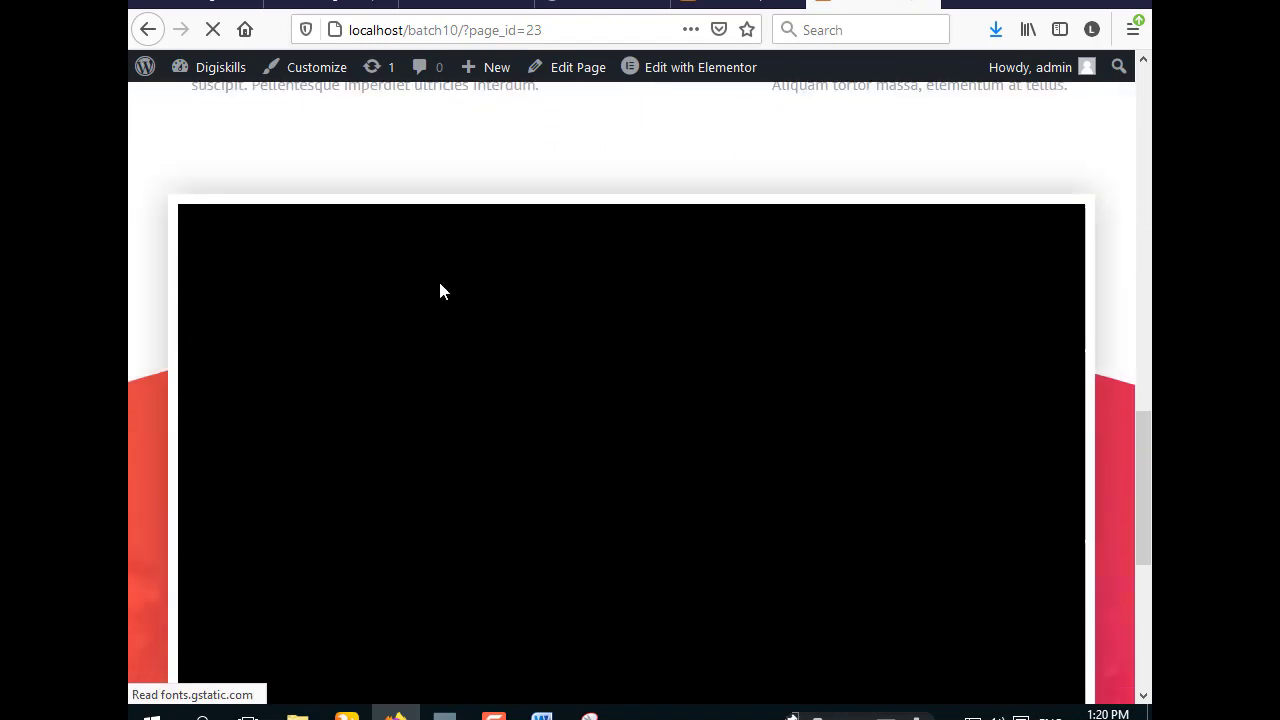
pyautogui.scroll(15, 440, 283)
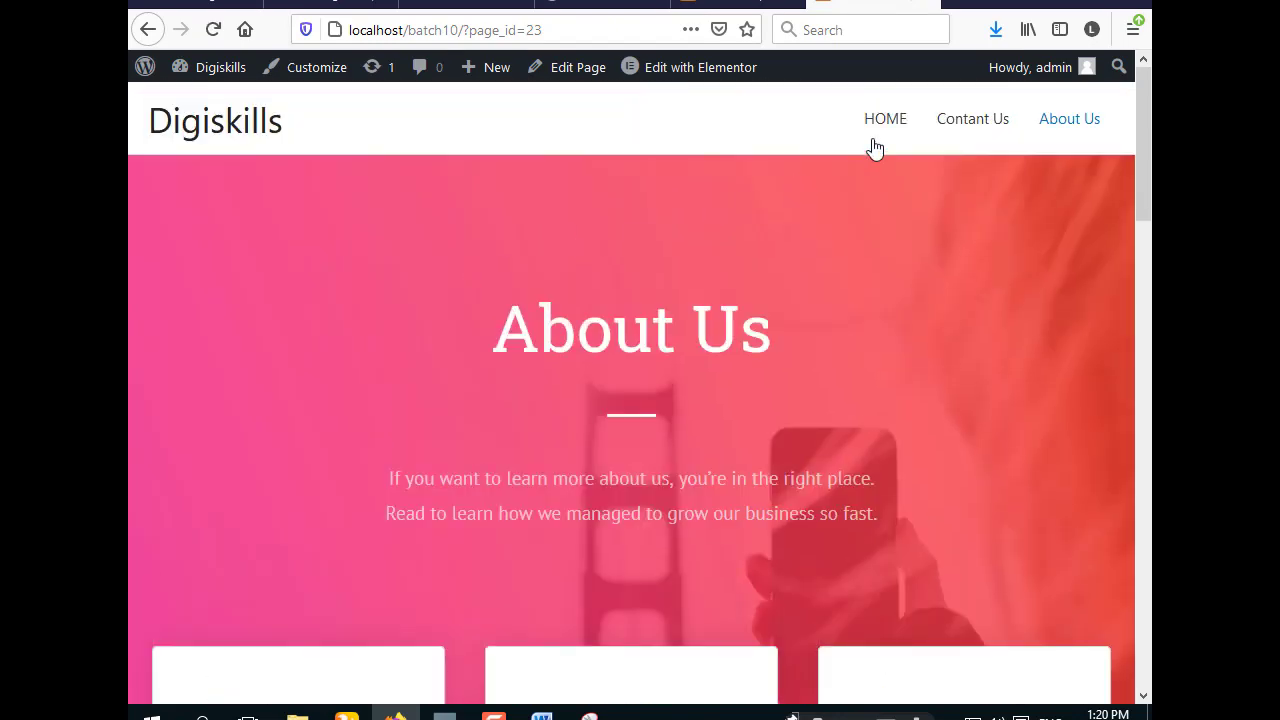
# - Return to the HOME page and set browser zoom to 67%
pyautogui.click(888, 121)
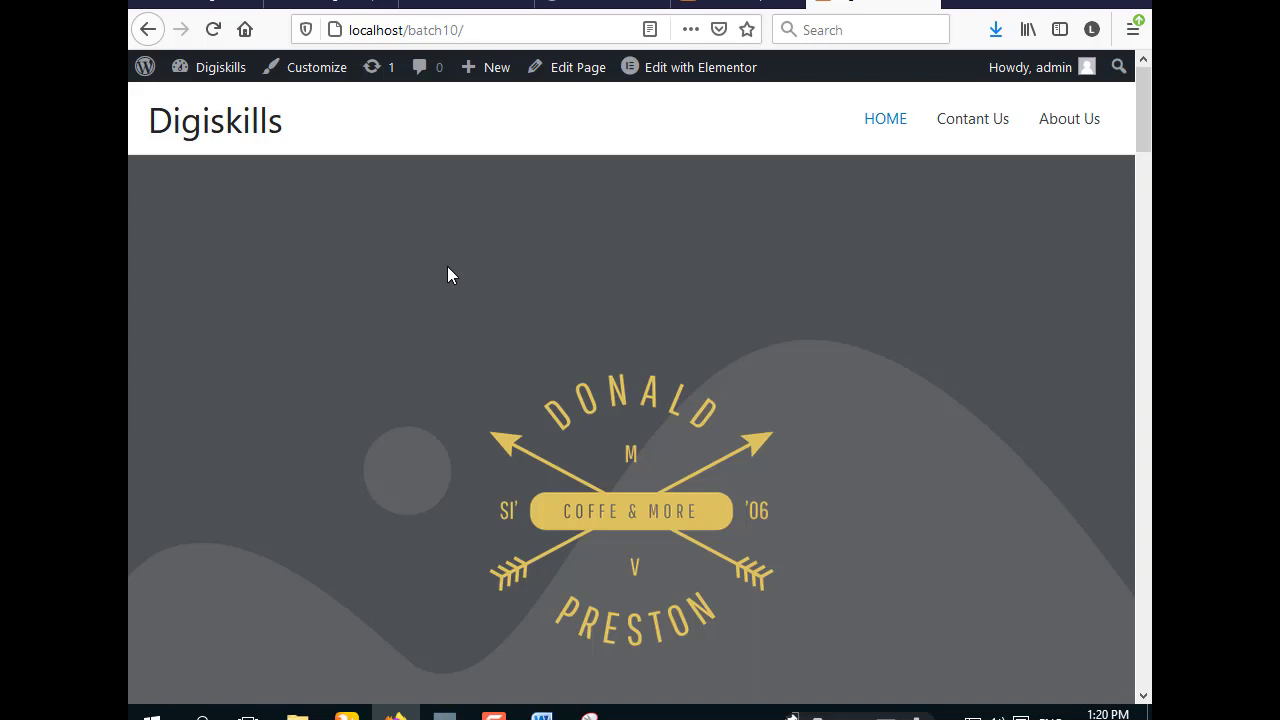
pyautogui.hotkey('ctrl', '-')
pyautogui.hotkey('ctrl', '-')
pyautogui.hotkey('ctrl', '-')
pyautogui.hotkey('ctrl', '-')
pyautogui.hotkey('ctrl', '-')
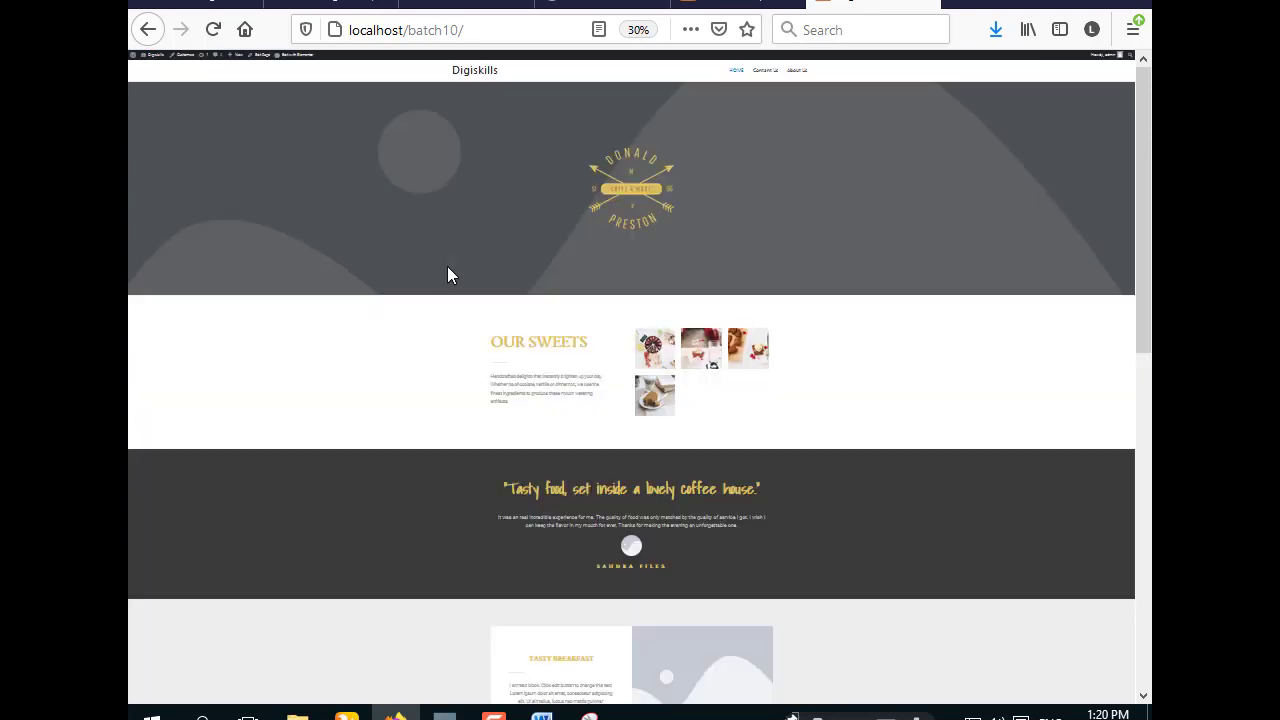
pyautogui.hotkey('ctrl', '+')
pyautogui.hotkey('ctrl', '+')
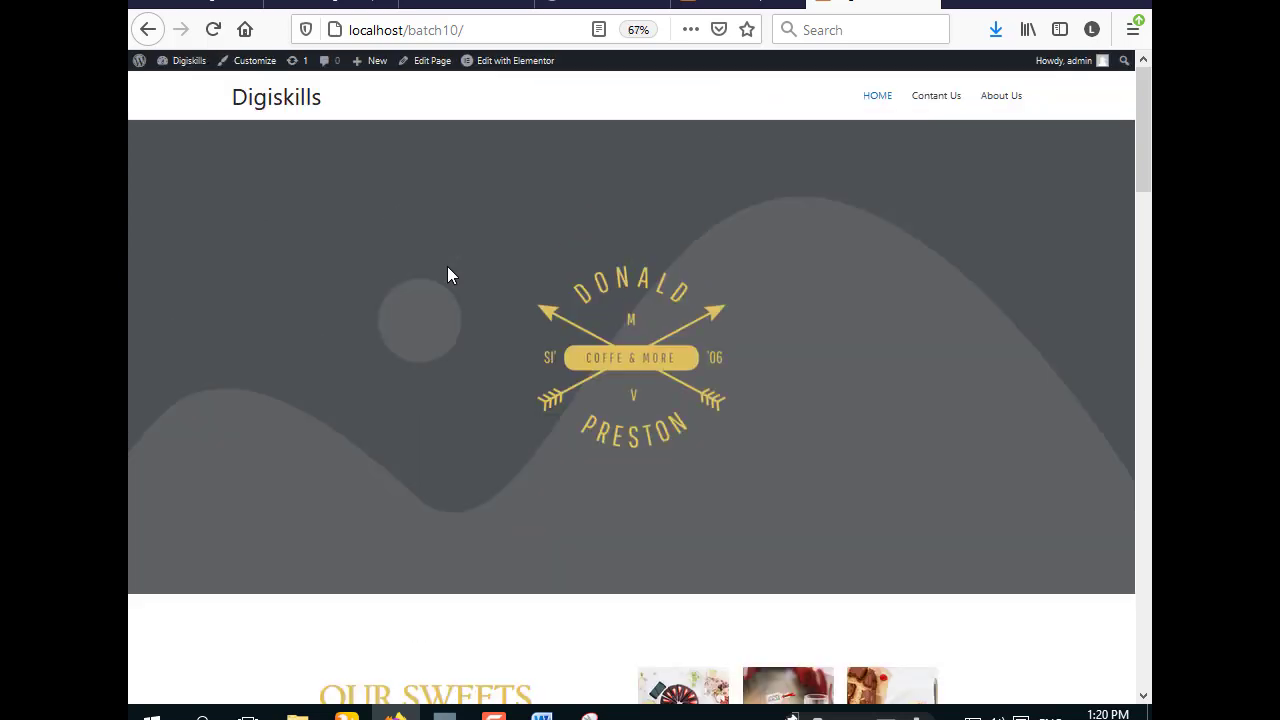
pyautogui.scroll(-5, 447, 272)
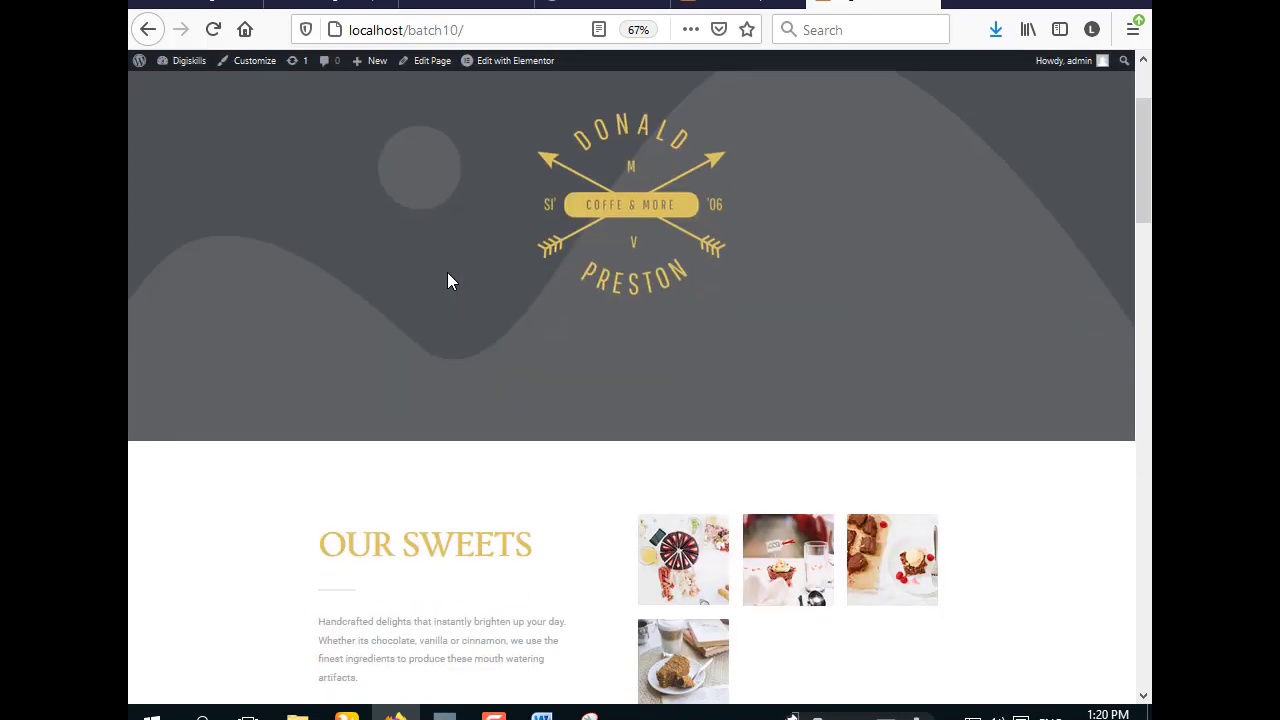
pyautogui.scroll(5, 447, 275)
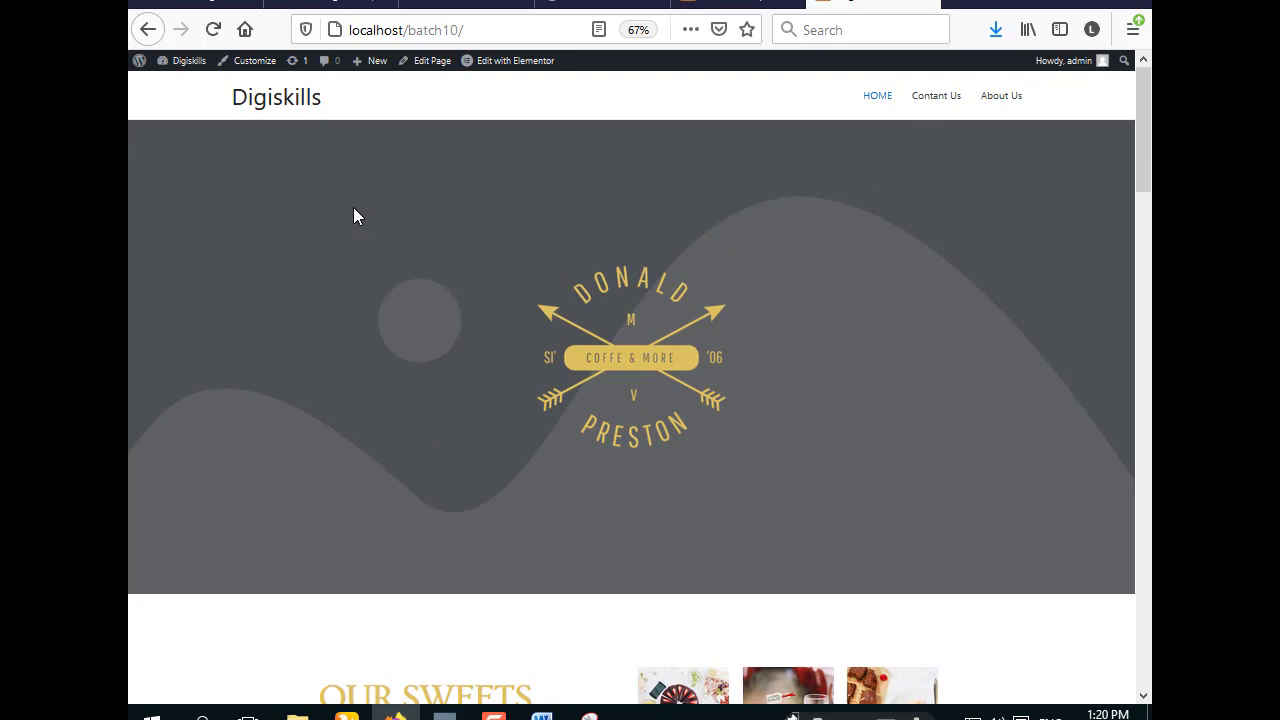
# - Snip the home page area in Snipping Tool, copy it, and return to Word
pyautogui.click(590, 714)
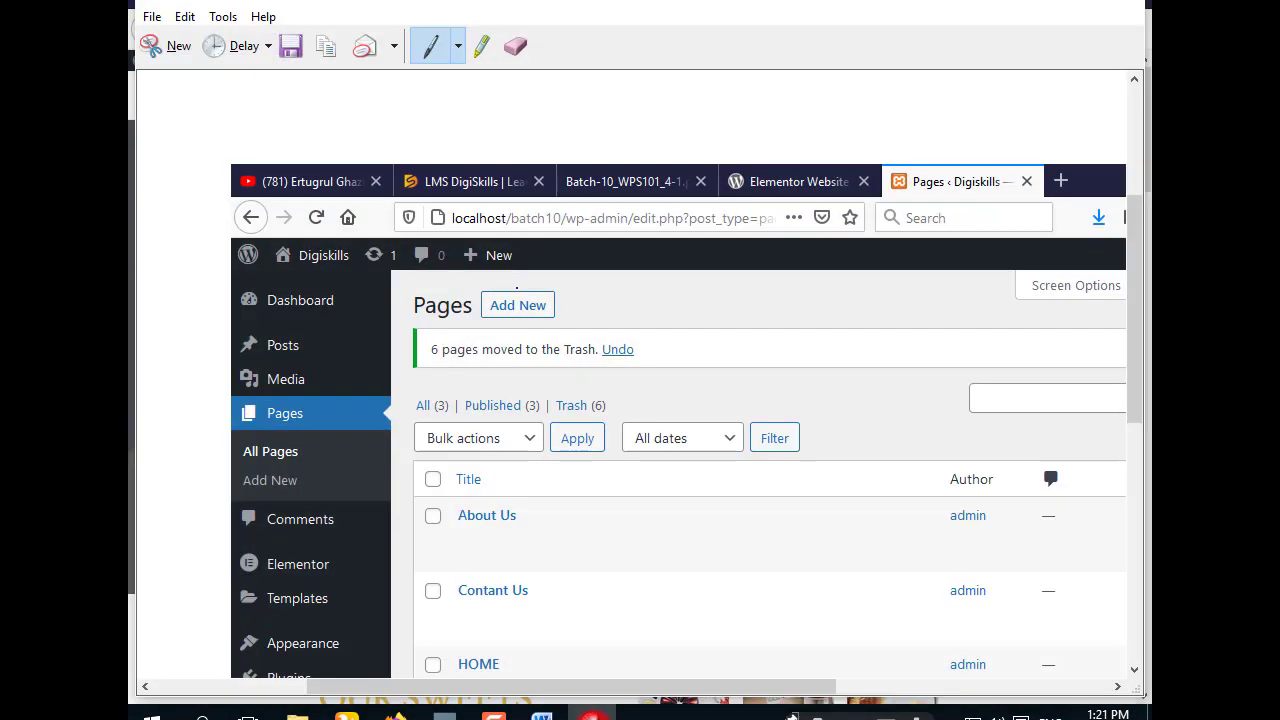
pyautogui.click(180, 46)
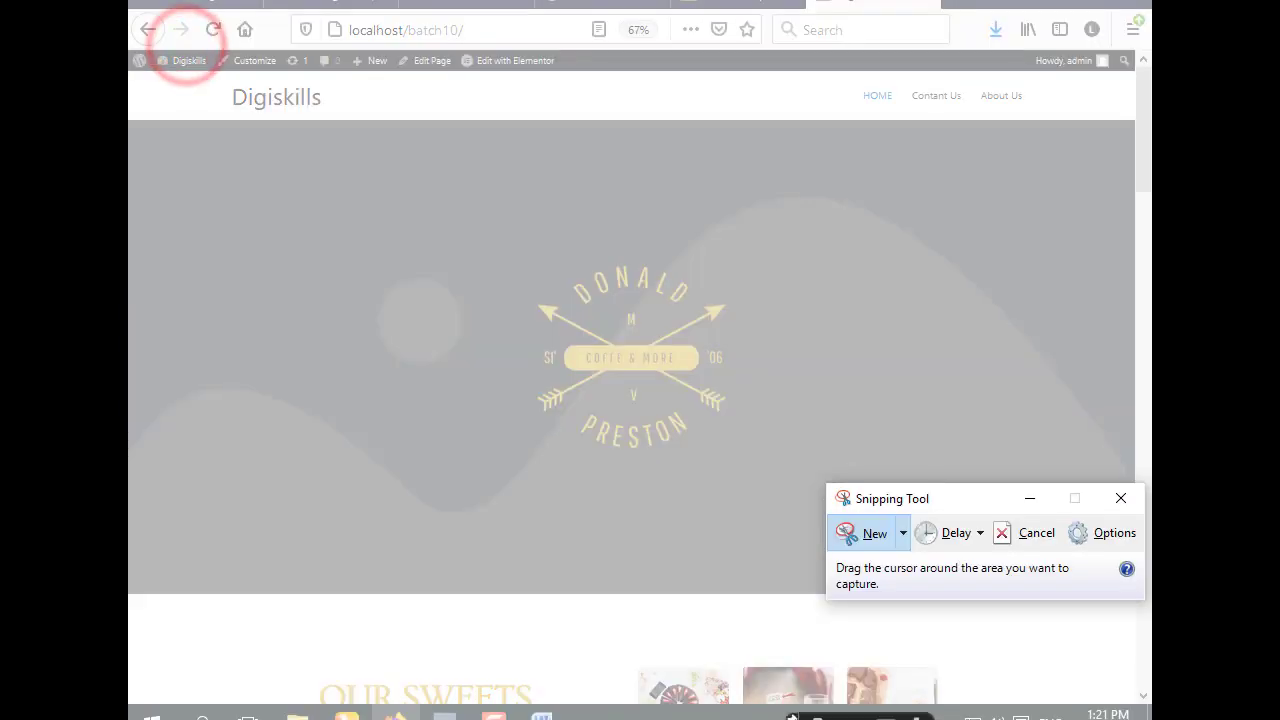
pyautogui.moveTo(130, 3); pyautogui.dragTo(1150, 712)
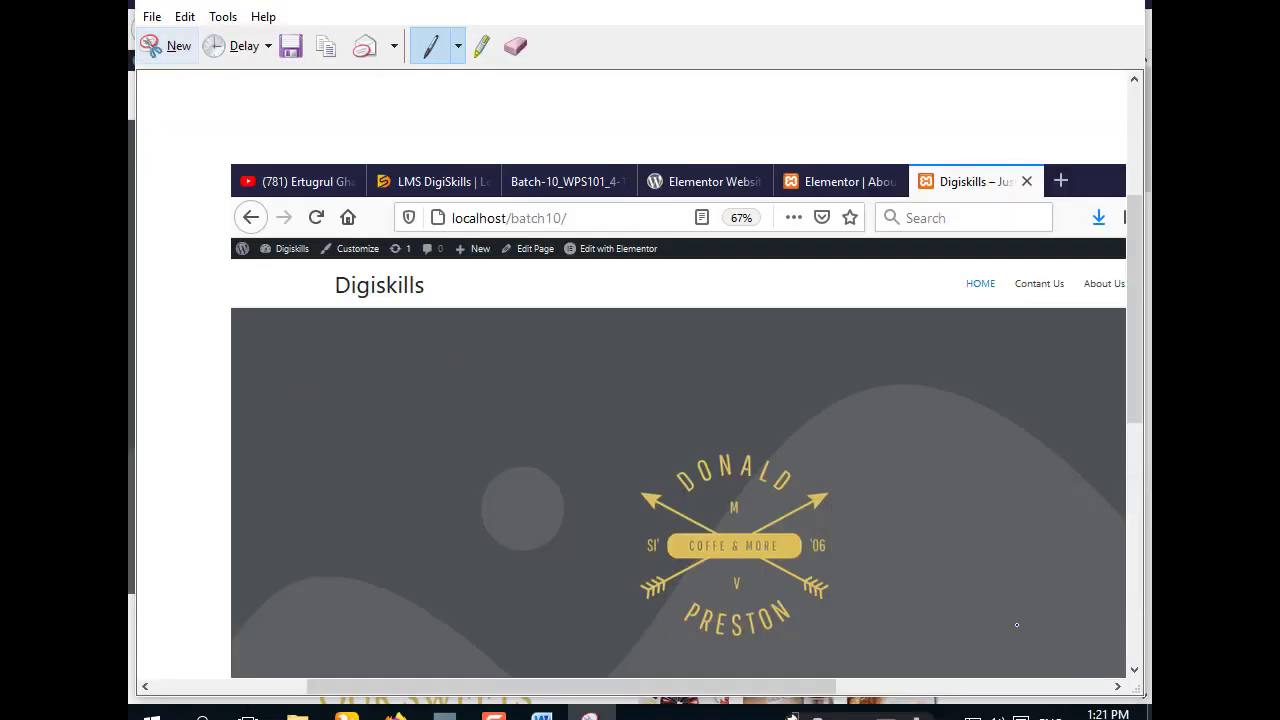
pyautogui.click(328, 46)
pyautogui.click(1030, 2)
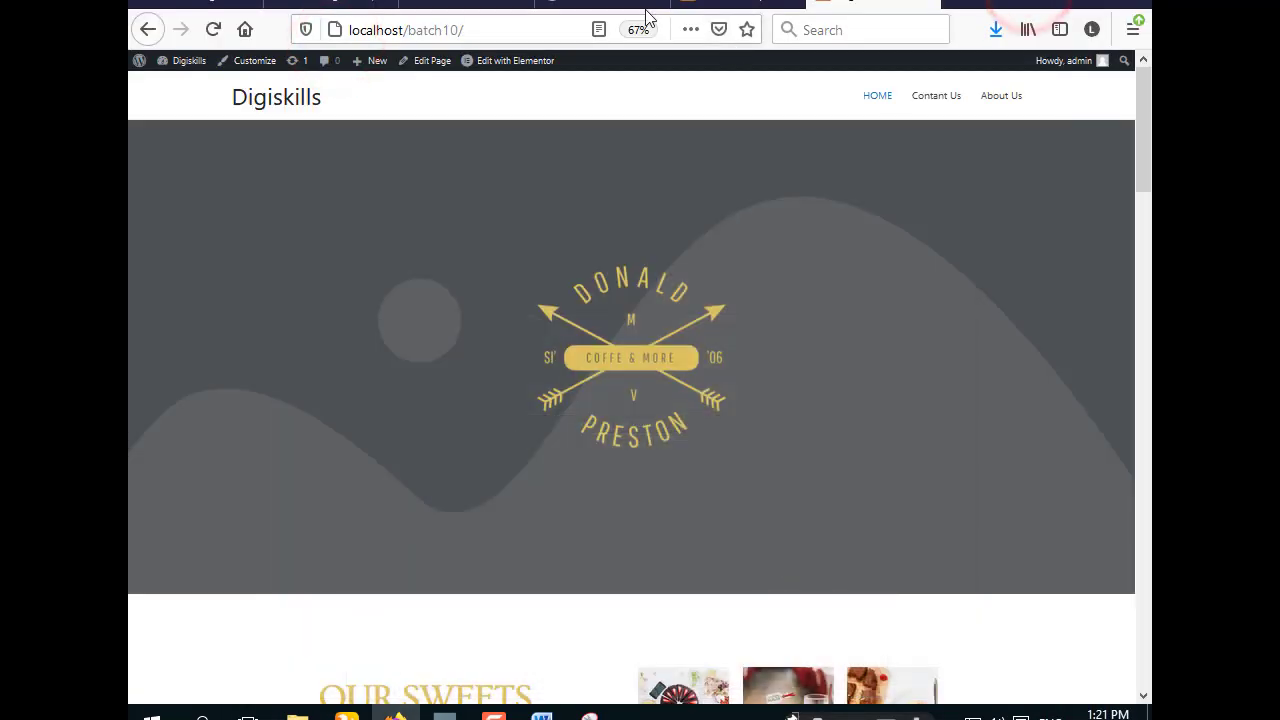
pyautogui.click(541, 716)
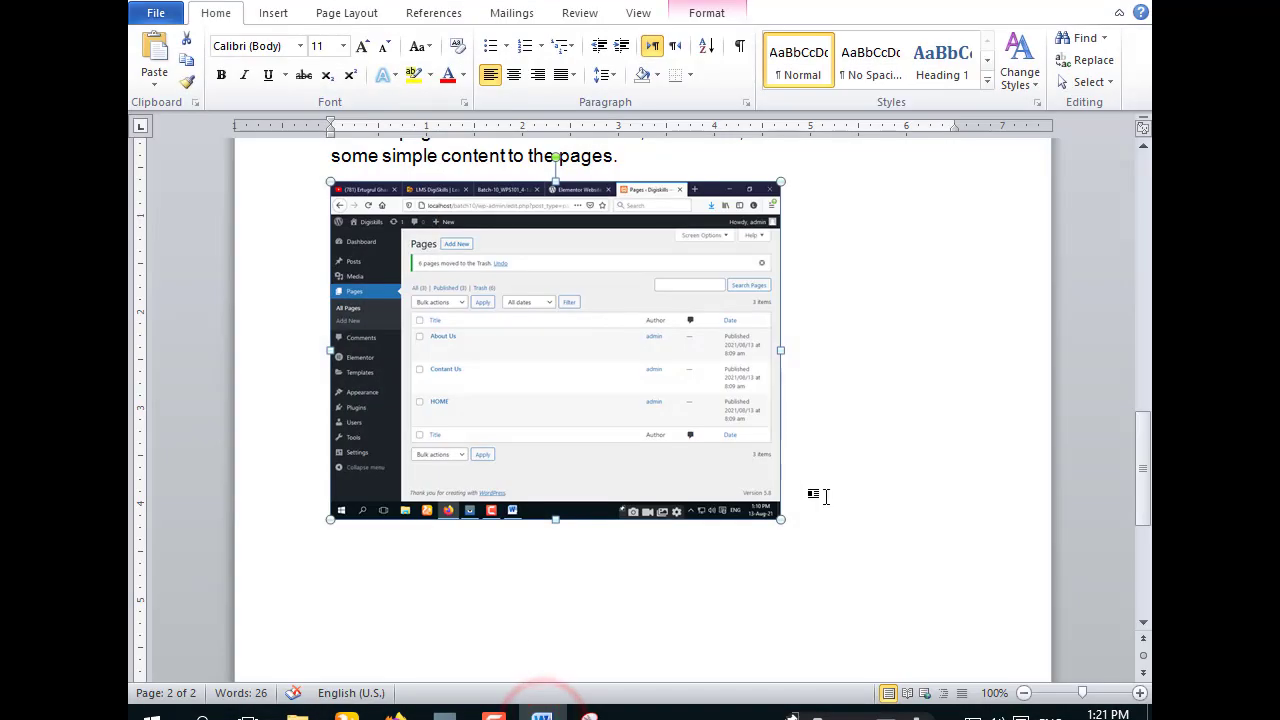
# - Type a 'HOME pAGE' label on a new line below the Pages screenshot
pyautogui.click(812, 490)
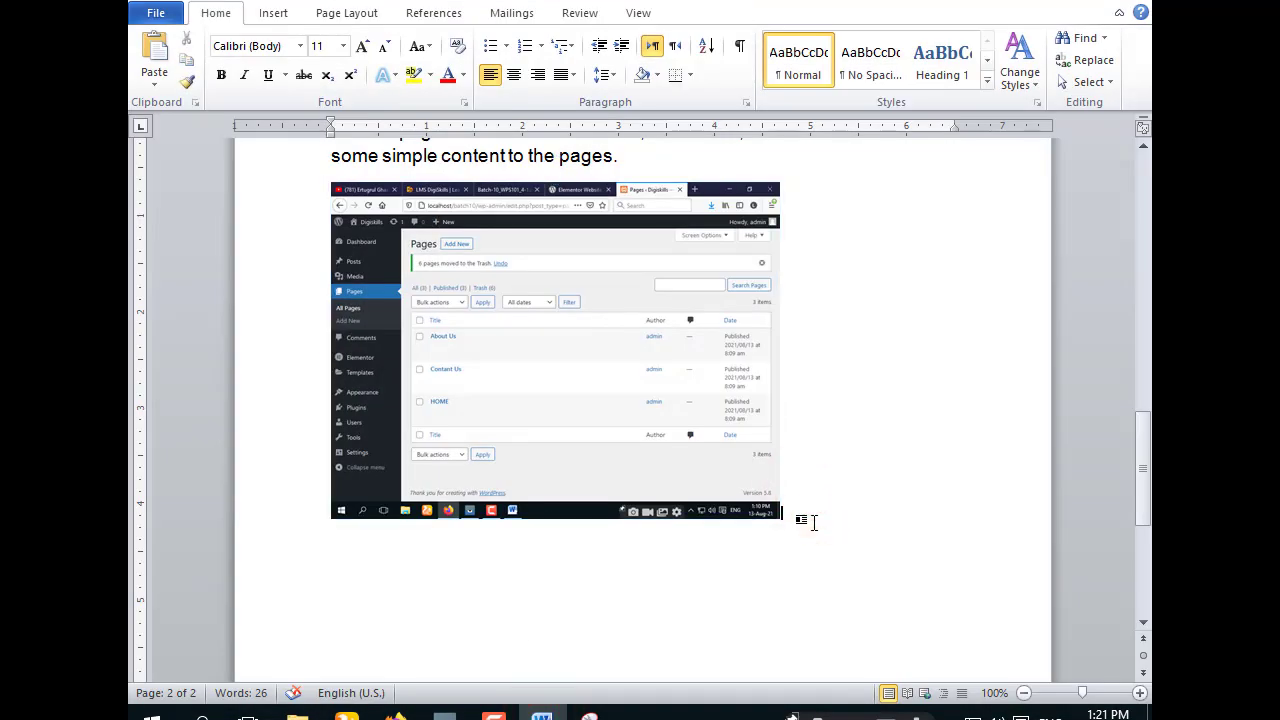
pyautogui.press('Return')
pyautogui.write('AG')
# - Format the HOME pAGE label at font size 20 with a blue text effect
pyautogui.hotkey('shift', 'Left')
pyautogui.hotkey('shift', 'Left')
pyautogui.hotkey('shift', 'Left')
pyautogui.hotkey('shift', 'Left')
pyautogui.hotkey('shift', 'Left')
pyautogui.hotkey('shift', 'Left')
pyautogui.hotkey('shift', 'Left')
pyautogui.hotkey('shift', 'Left')
pyautogui.hotkey('shift', 'Left')
pyautogui.hotkey('shift', 'Left')
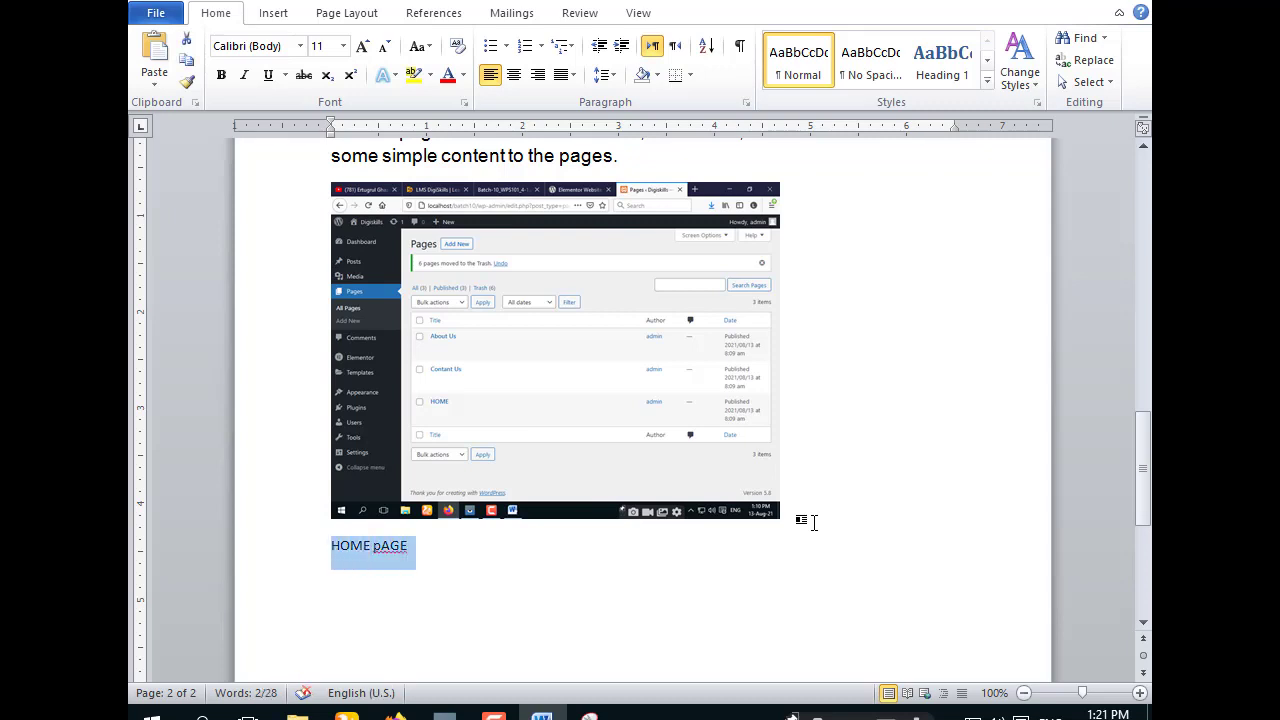
pyautogui.click(338, 58)
pyautogui.click(341, 47)
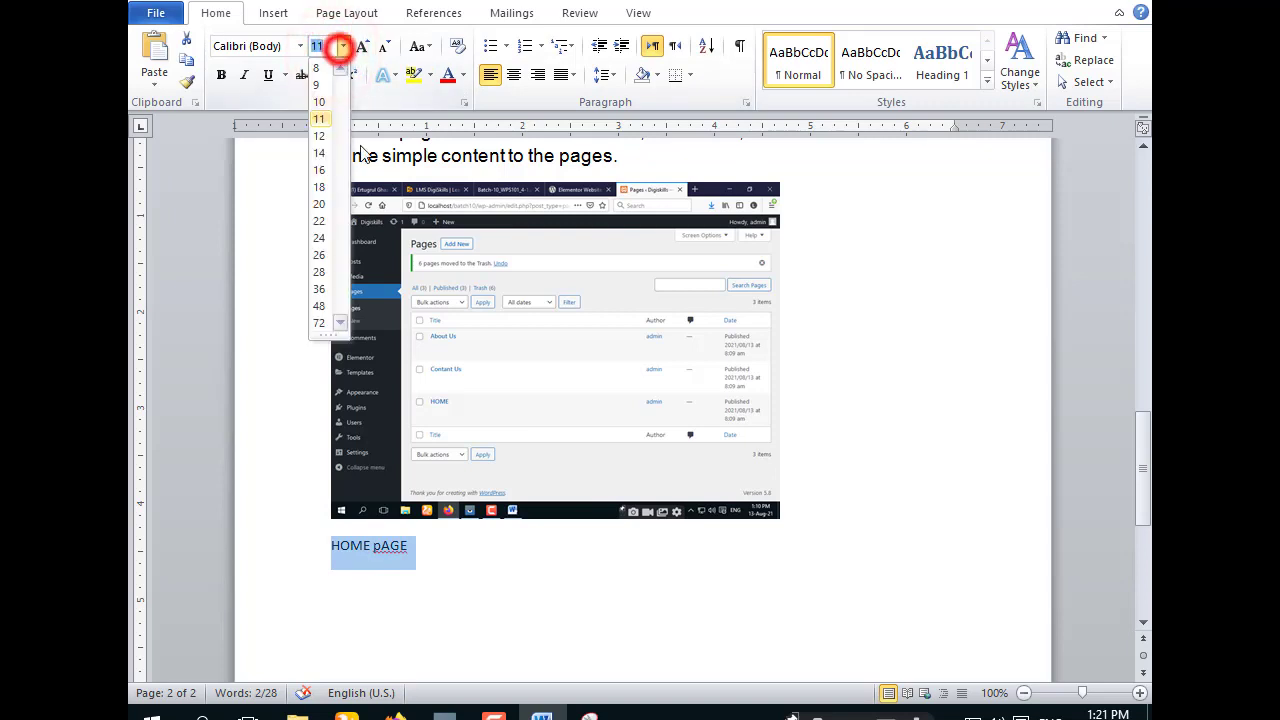
pyautogui.click(330, 213)
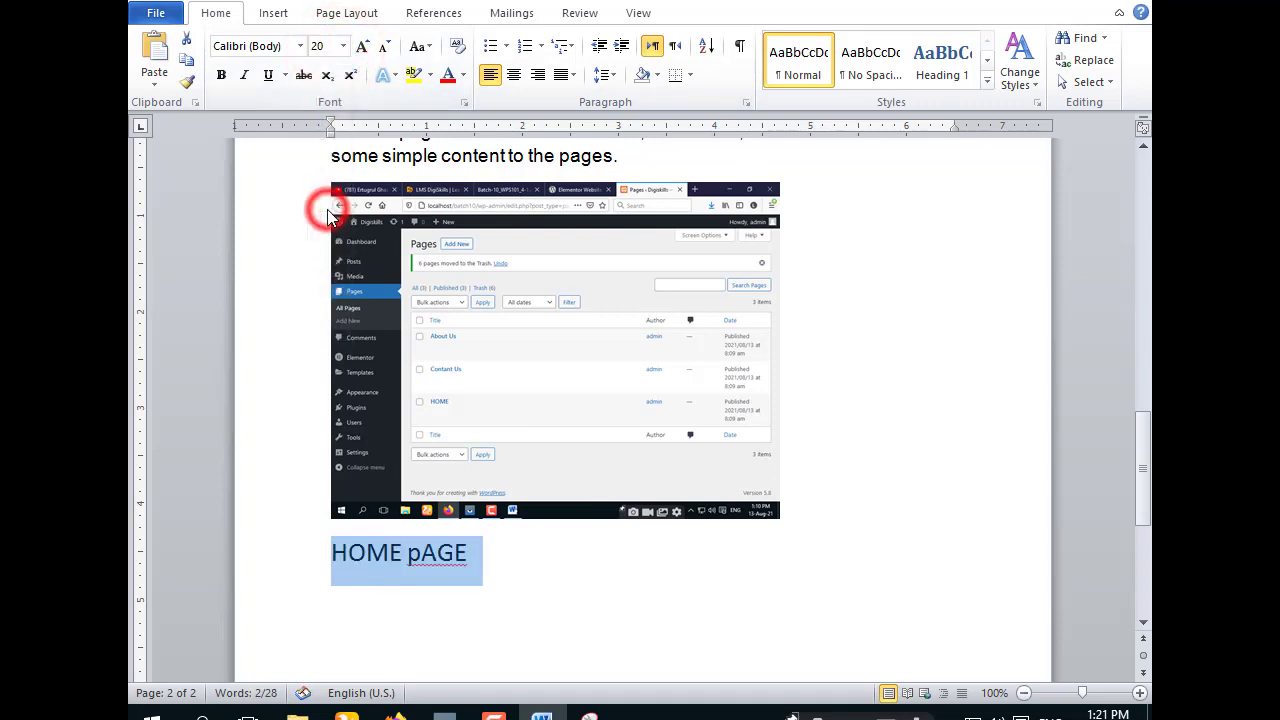
pyautogui.click(394, 88)
pyautogui.click(401, 285)
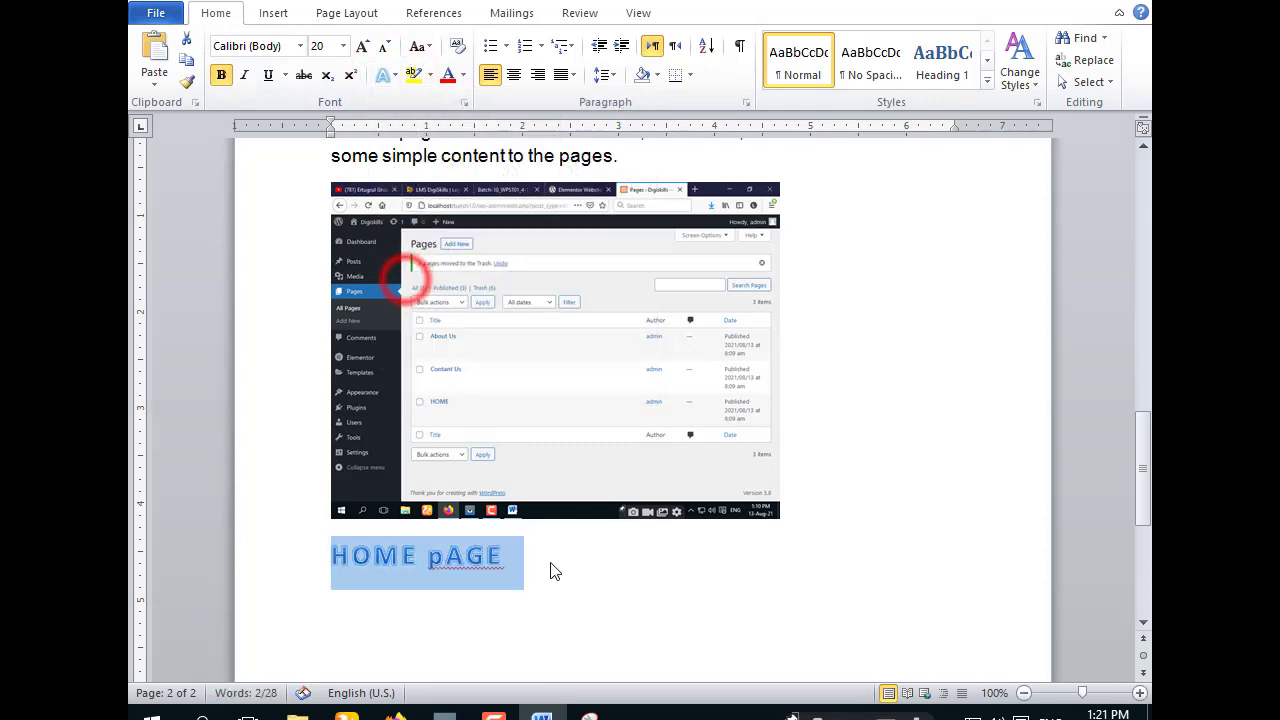
pyautogui.click(550, 562)
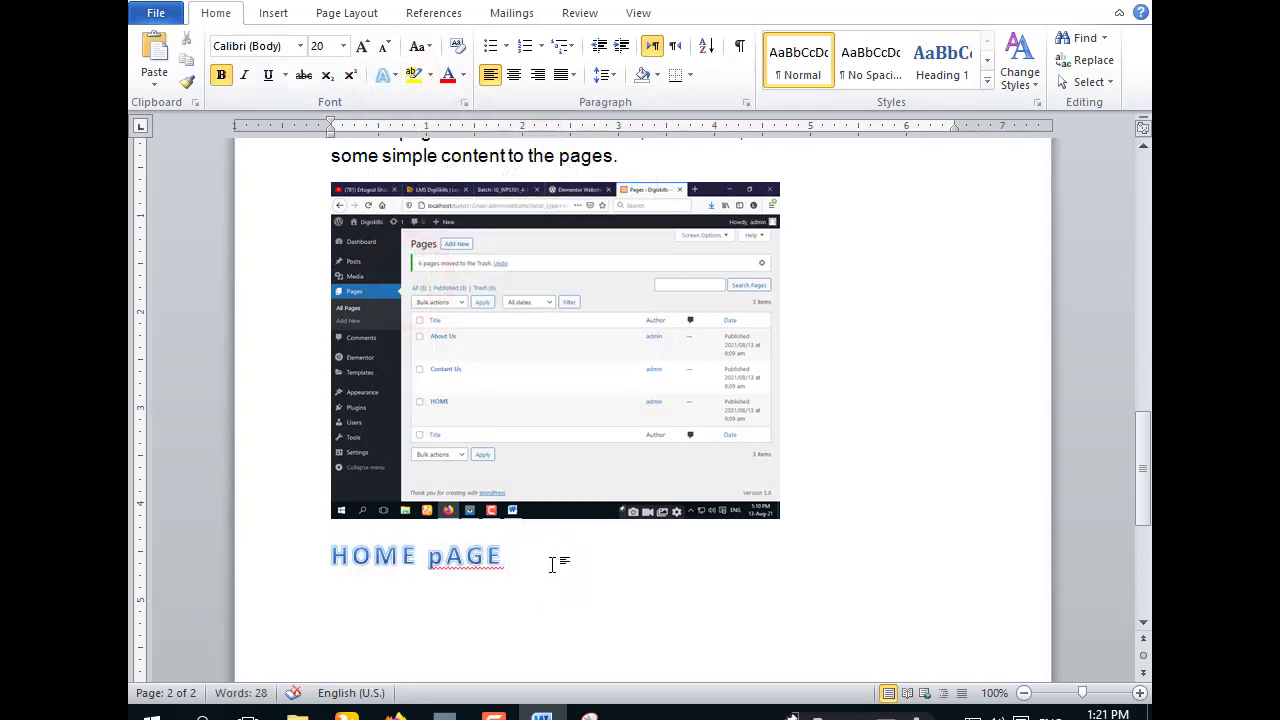
# - Paste the home page screenshot on a new line under the heading
pyautogui.press('Return')
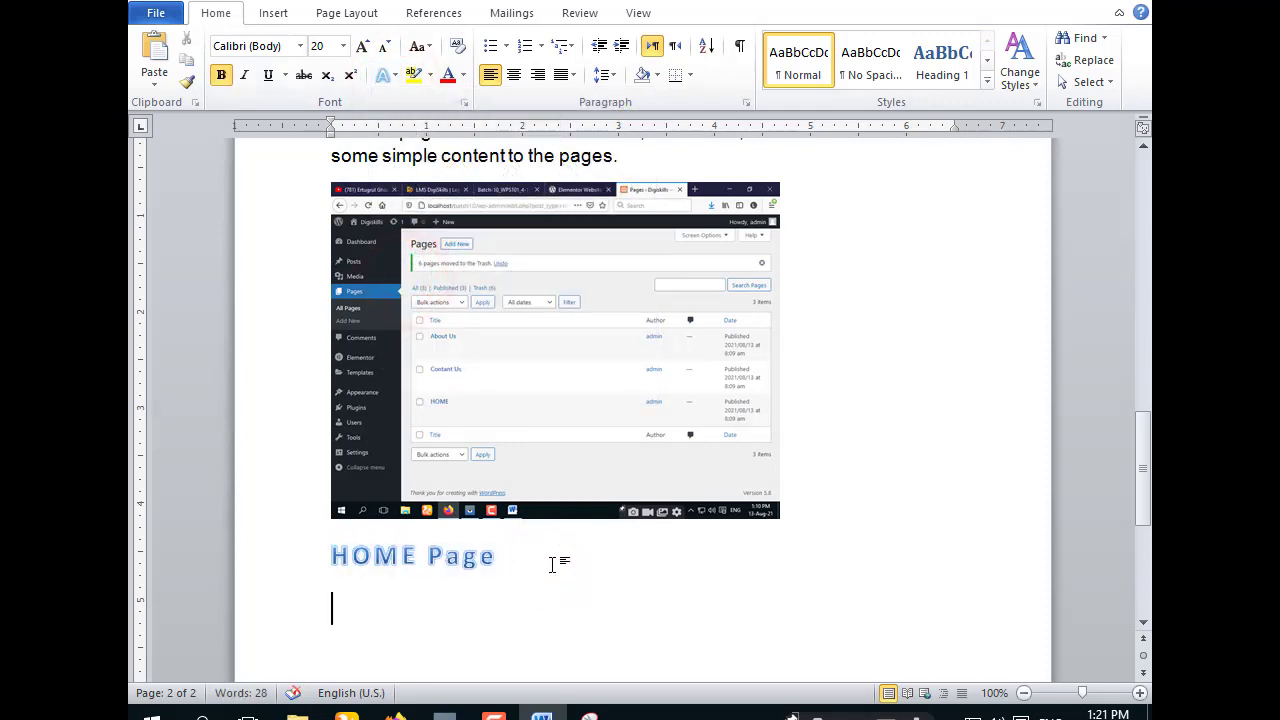
pyautogui.hotkey('ctrl', 'v')
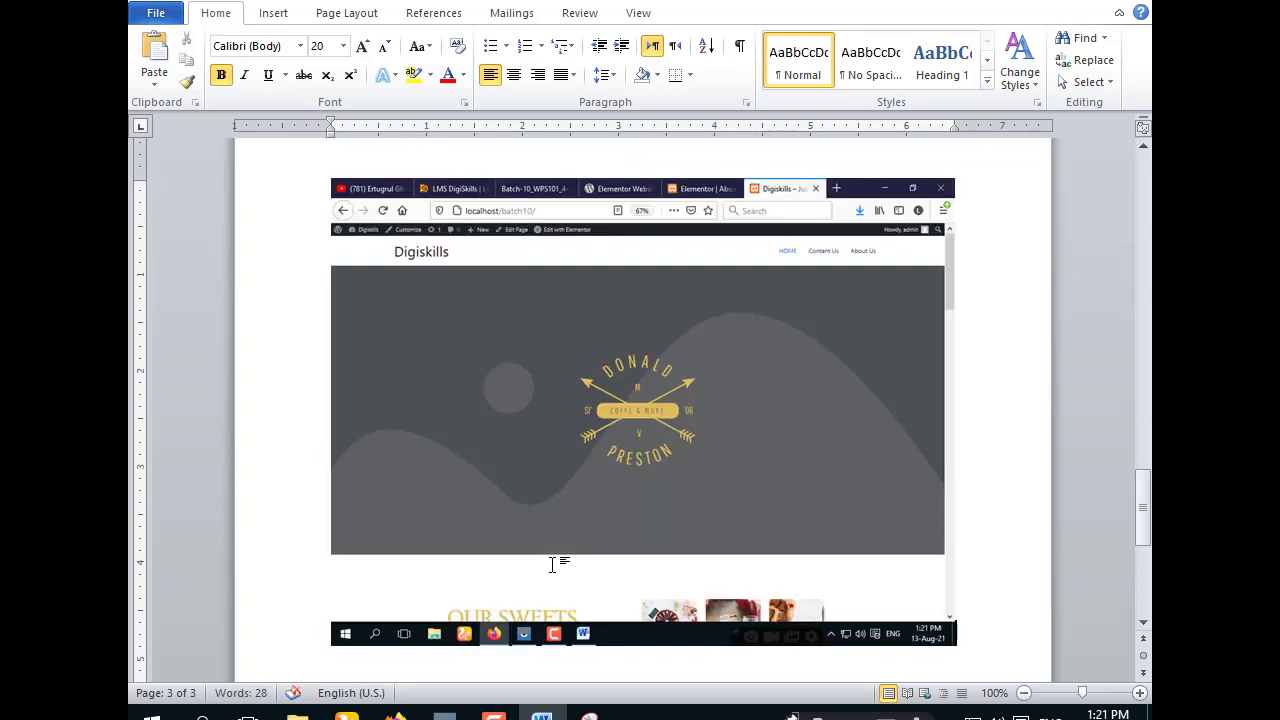
pyautogui.click(703, 490)
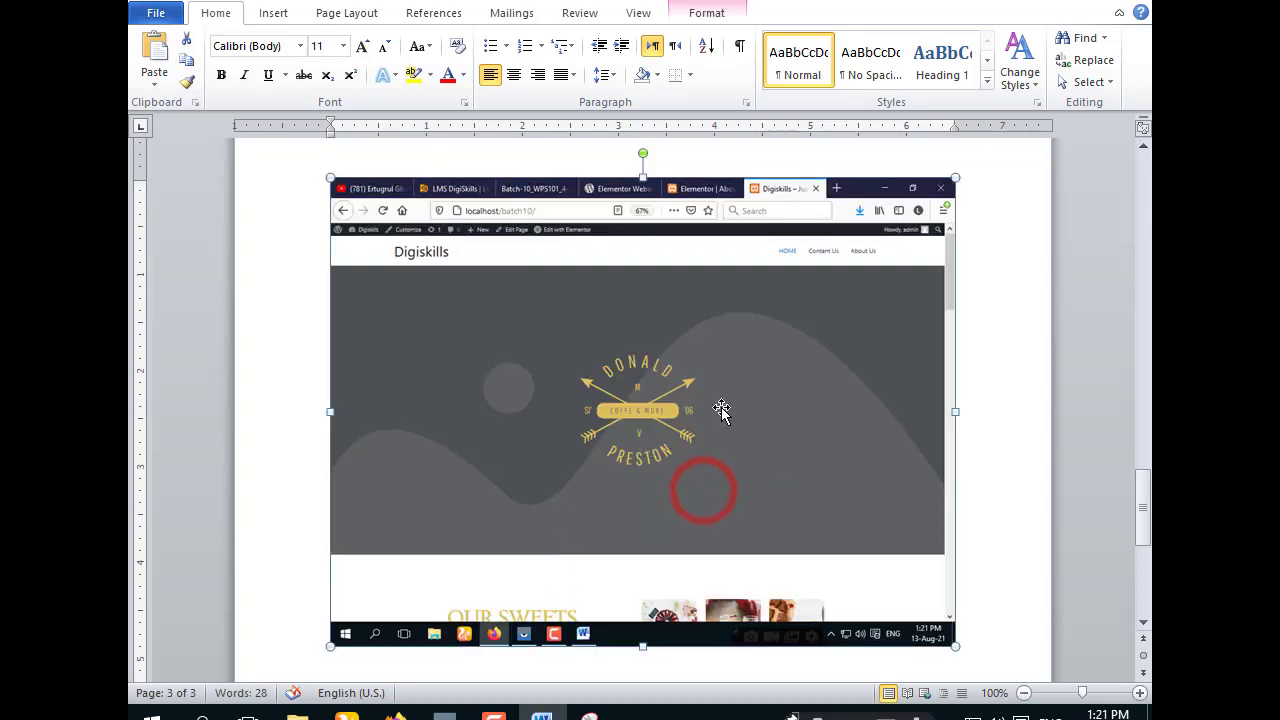
# - Move the HOME Page heading onto the next page, leaving the caret below the screenshot
pyautogui.scroll(3, 538, 410)
pyautogui.scroll(5, 489, 388)
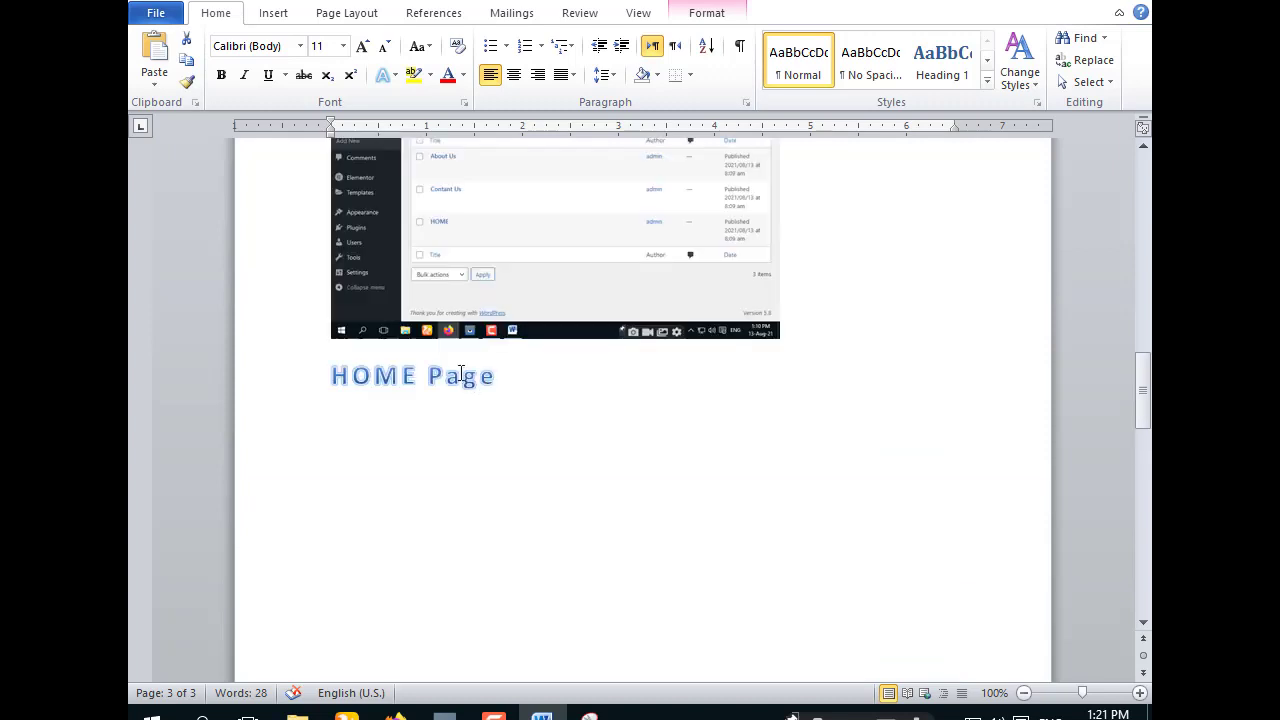
pyautogui.click(326, 377)
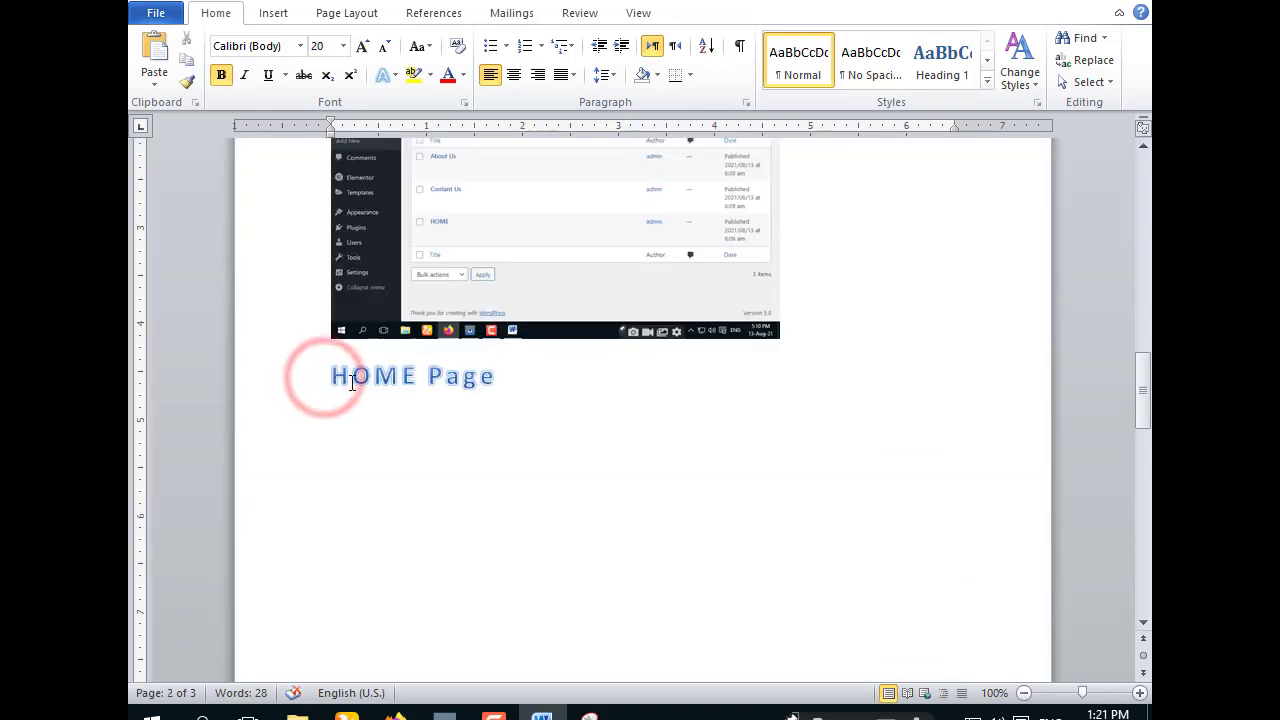
pyautogui.press('Return')
pyautogui.press('Return')
pyautogui.press('Return')
pyautogui.press('Return')
pyautogui.press('Return')
pyautogui.press('Return')
pyautogui.press('Return')
pyautogui.press('Return')
pyautogui.press('Return')
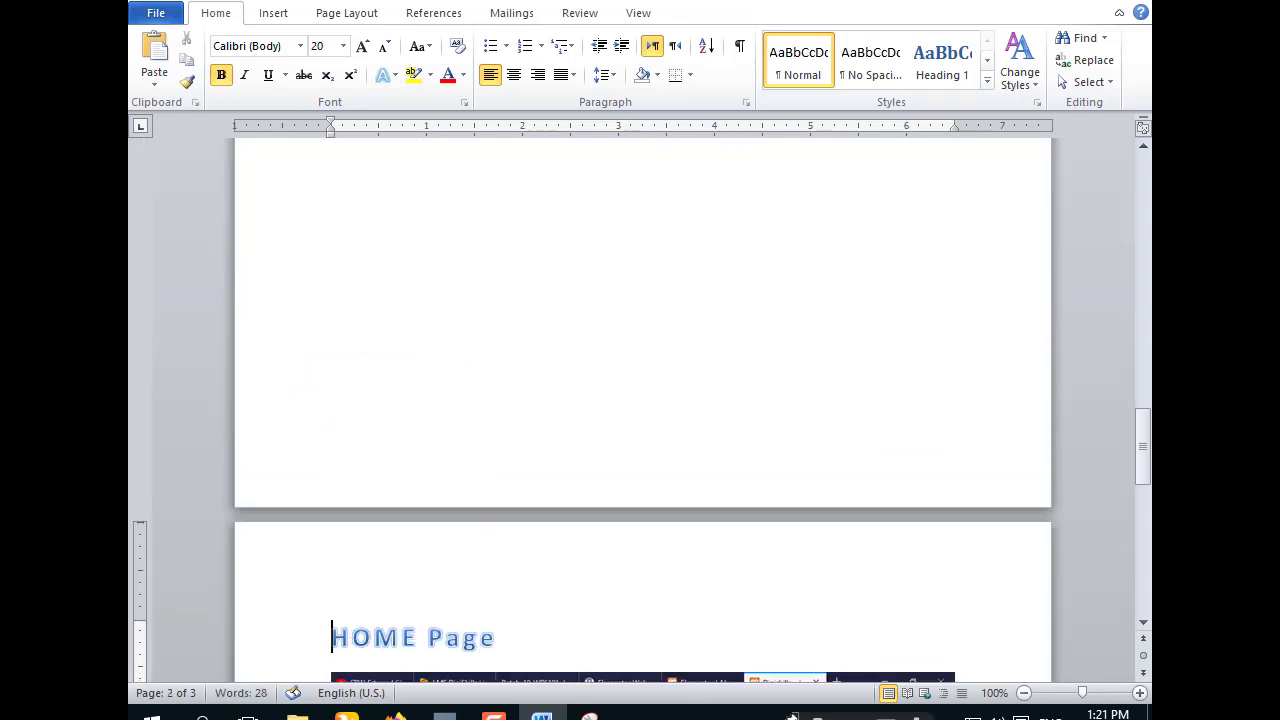
pyautogui.scroll(-10, 514, 229)
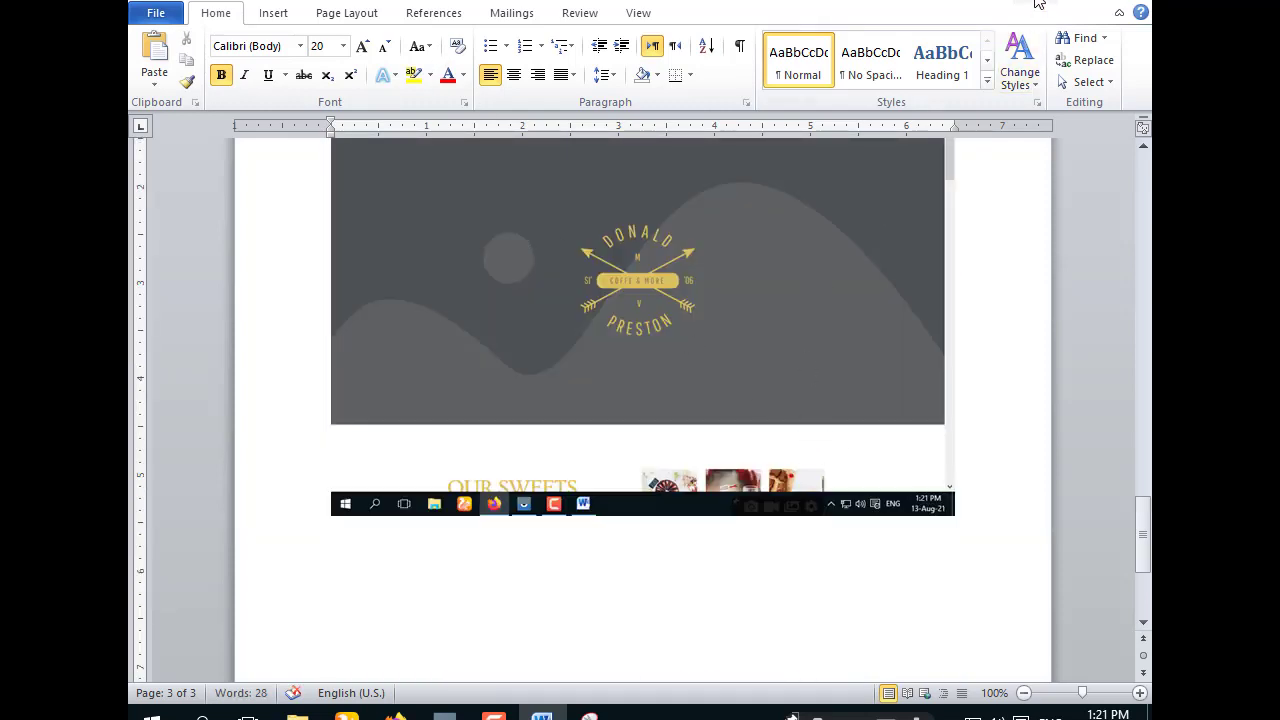
pyautogui.click(967, 519)
# - Type 'Contant Us Page' under the home page screenshot in the blue 20 pt style
pyautogui.write('Co')
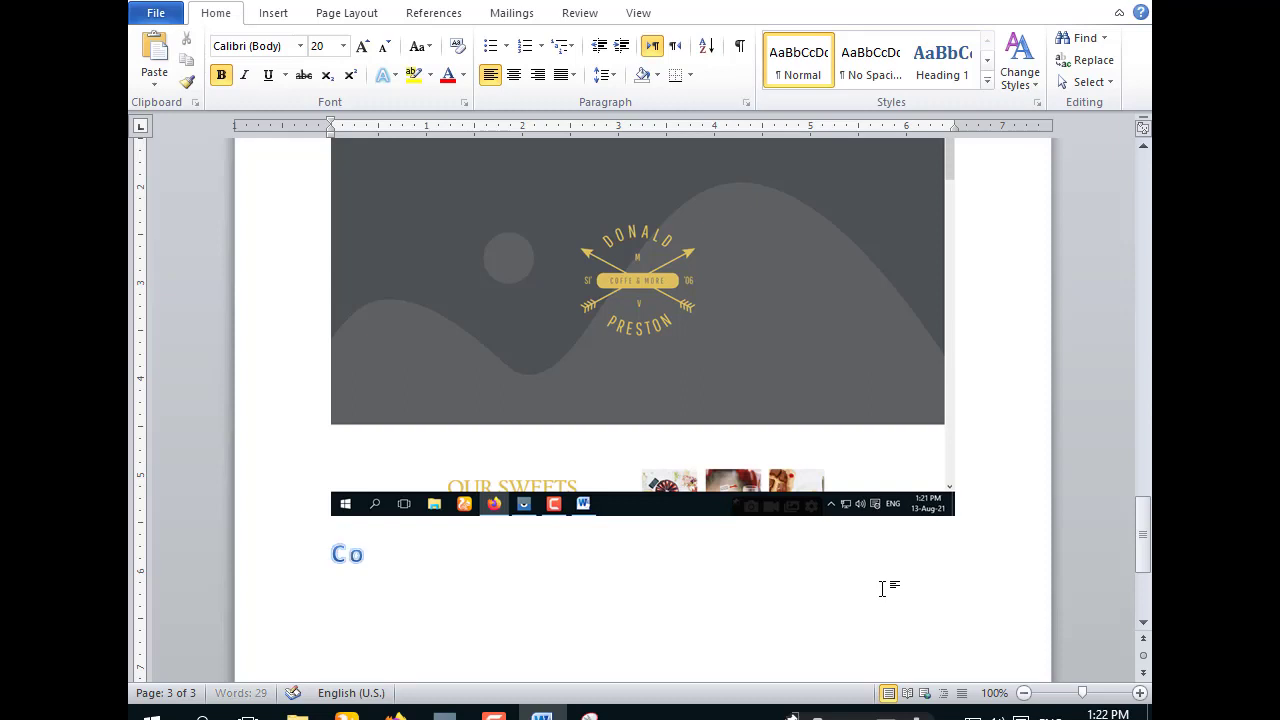
pyautogui.write('nta')
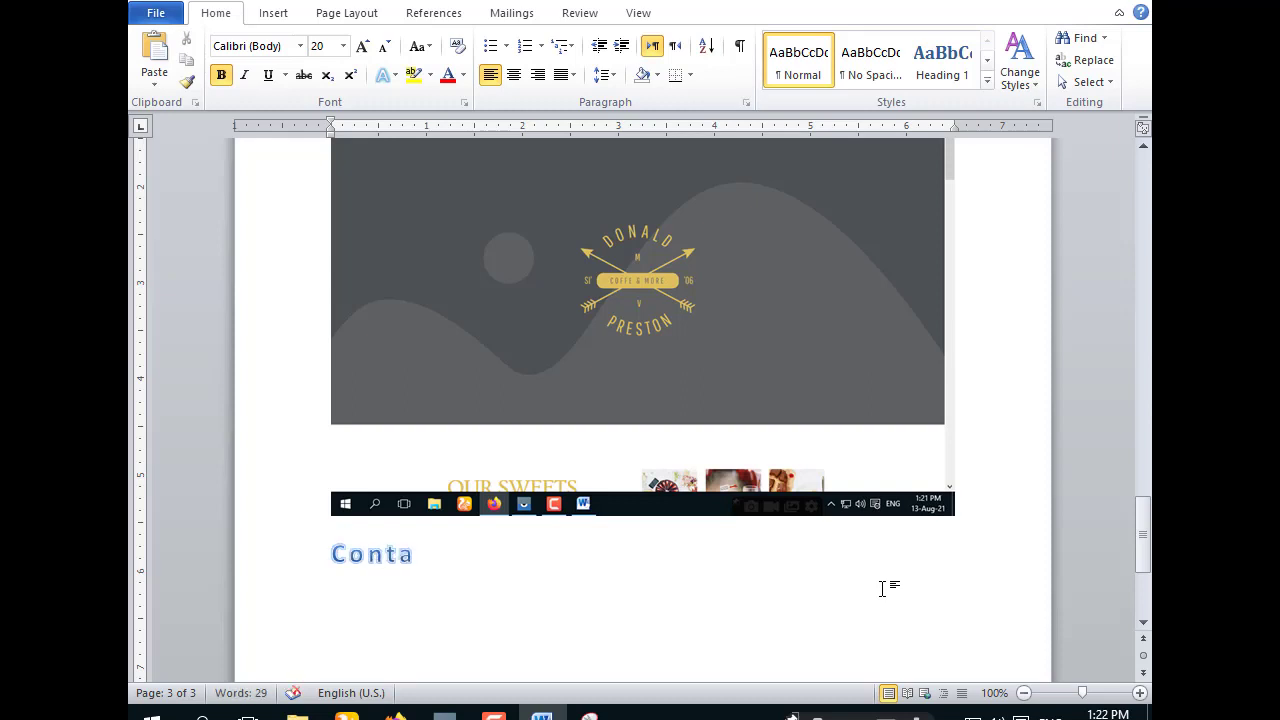
pyautogui.write('nt Us')
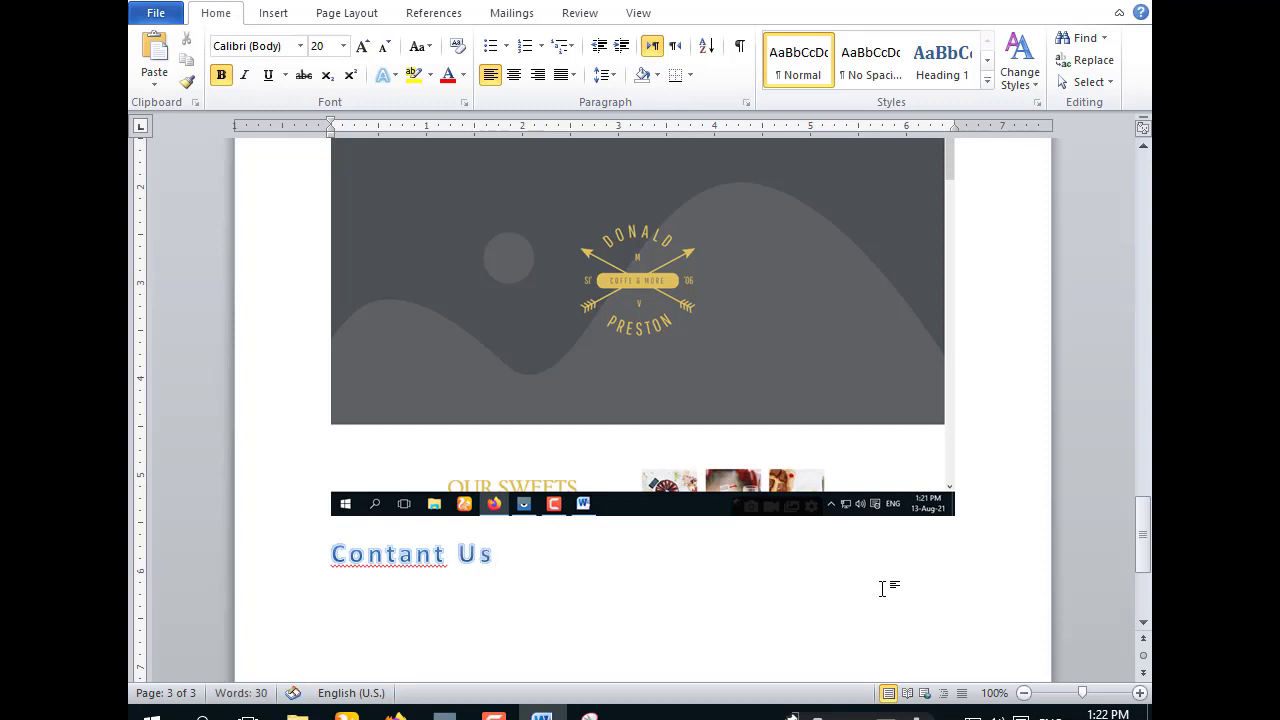
pyautogui.write(' Page')
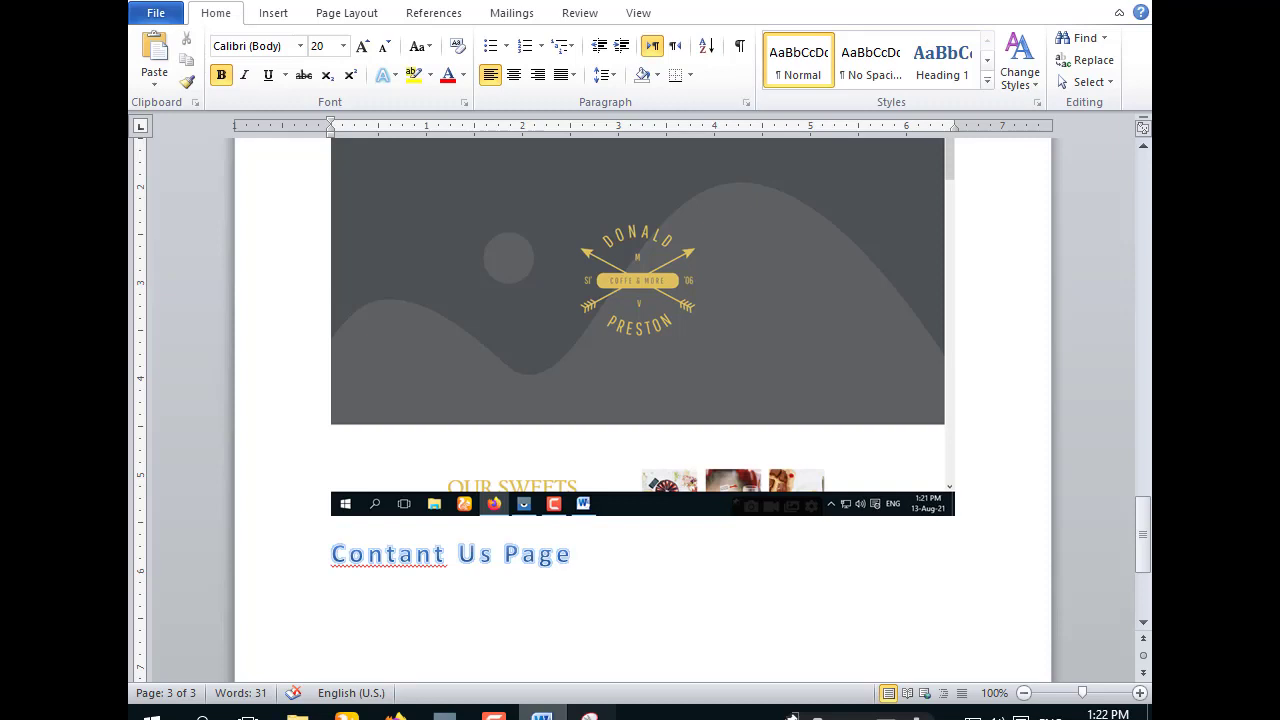
# - Open the site's Contact Us page, snip and copy the browser, then return to Word
pyautogui.click(396, 714)
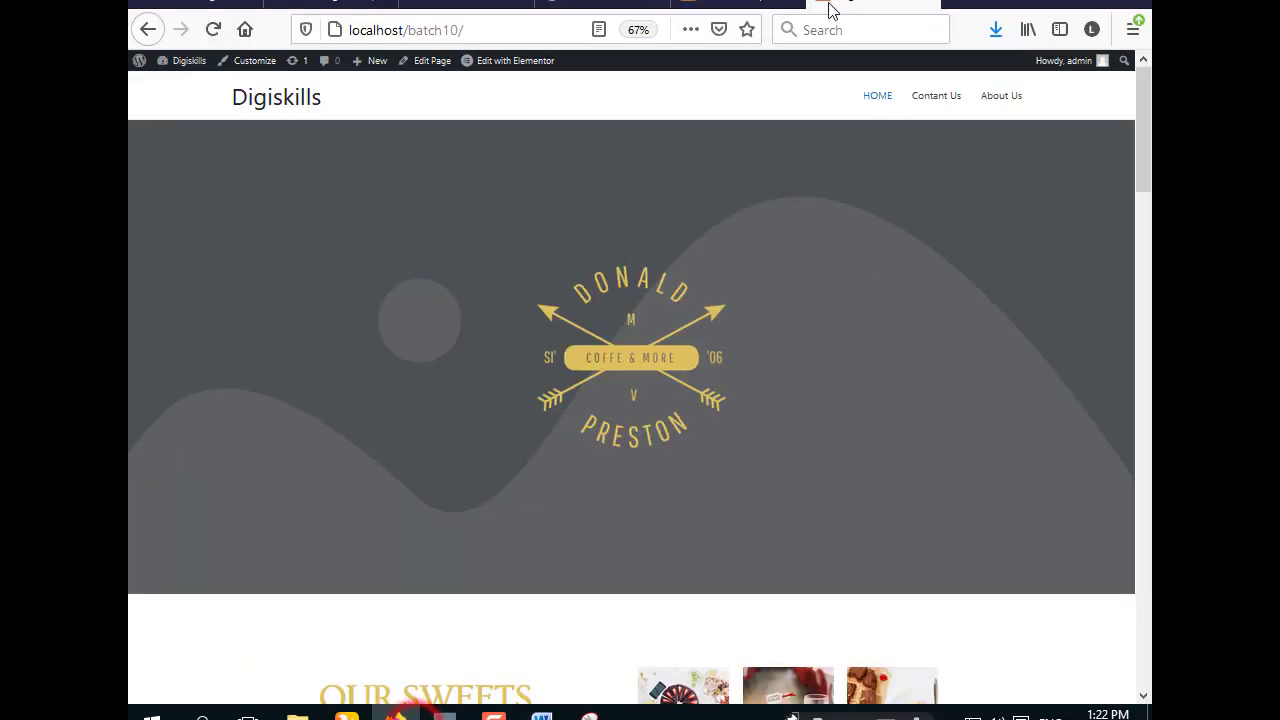
pyautogui.click(934, 100)
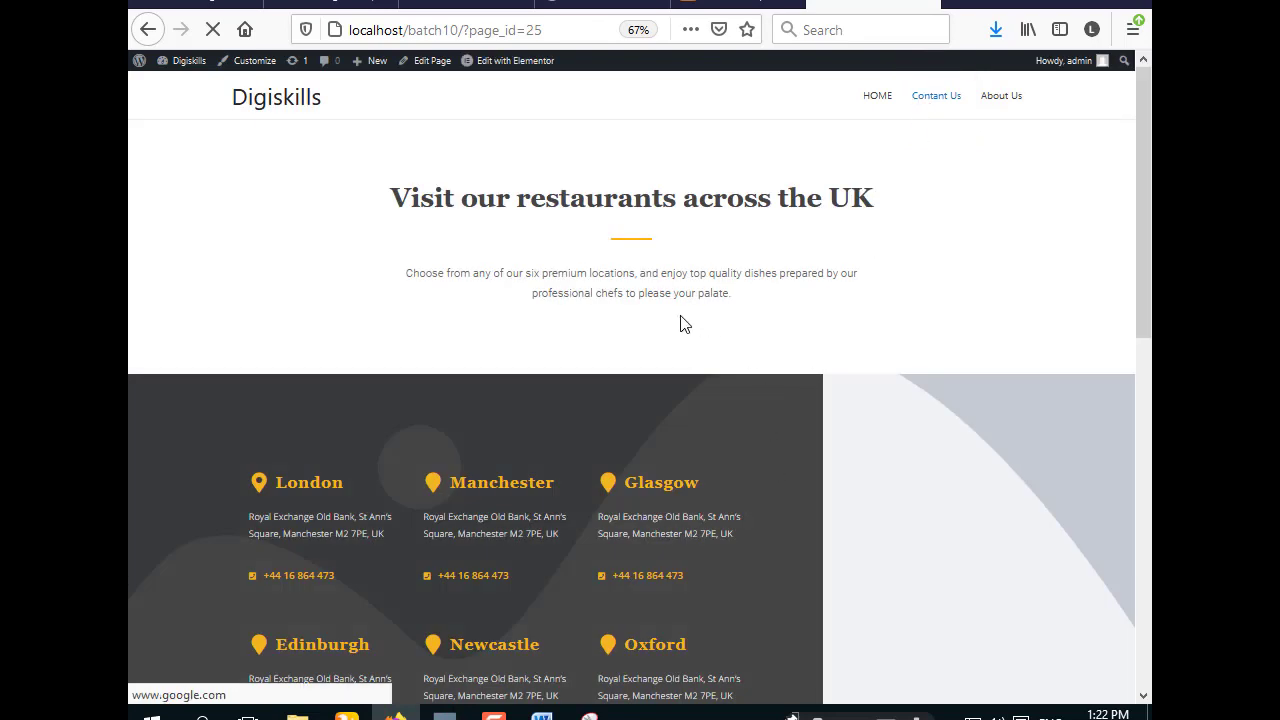
pyautogui.click(591, 714)
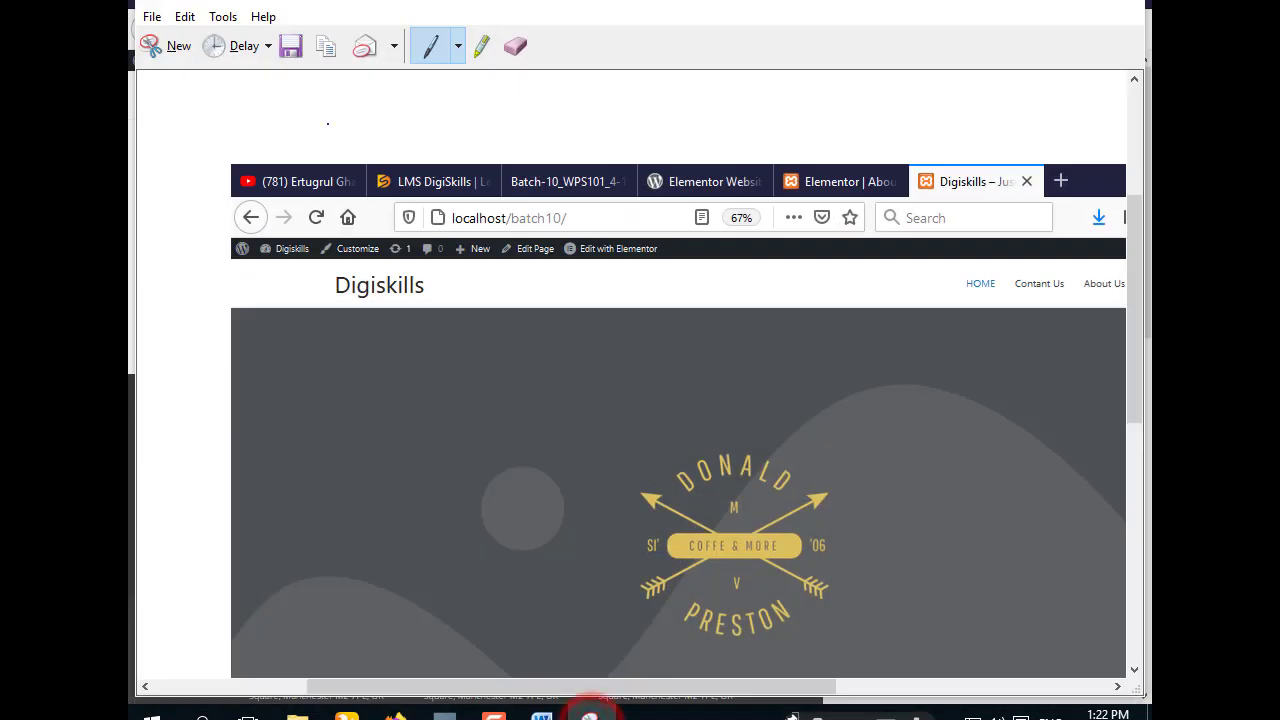
pyautogui.click(180, 55)
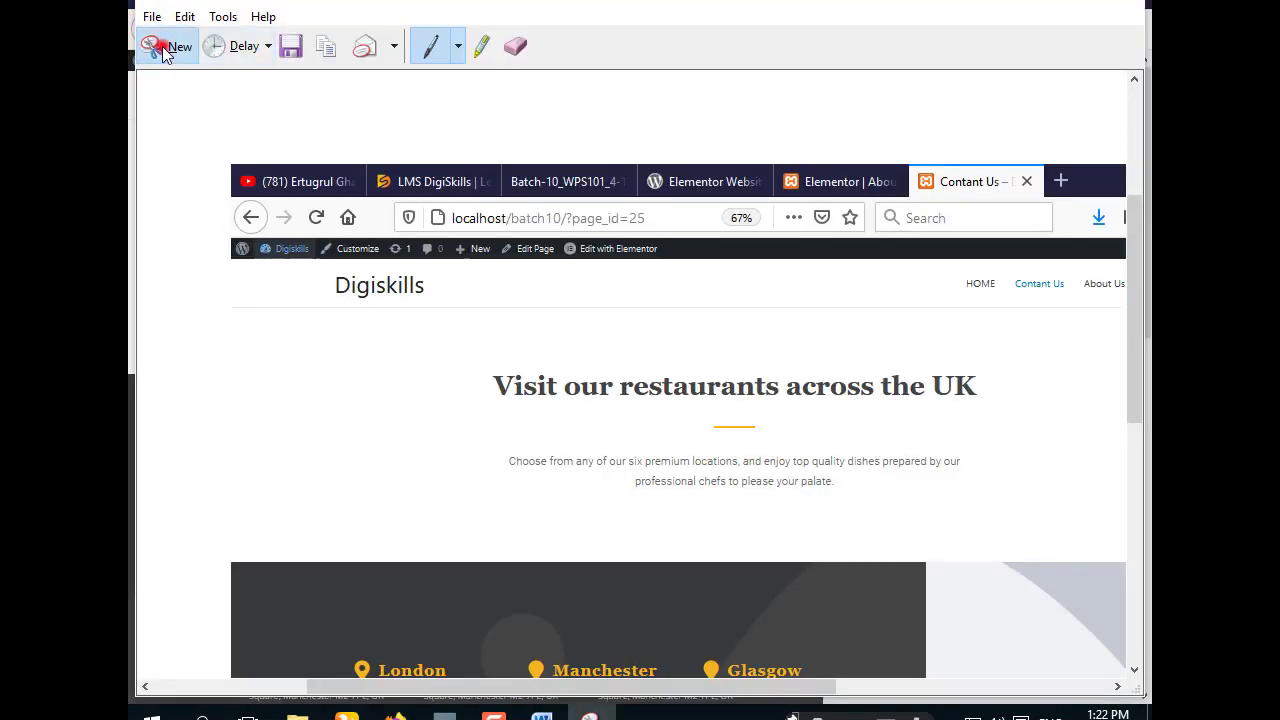
pyautogui.click(163, 49)
pyautogui.moveTo(130, 2); pyautogui.dragTo(1150, 718)
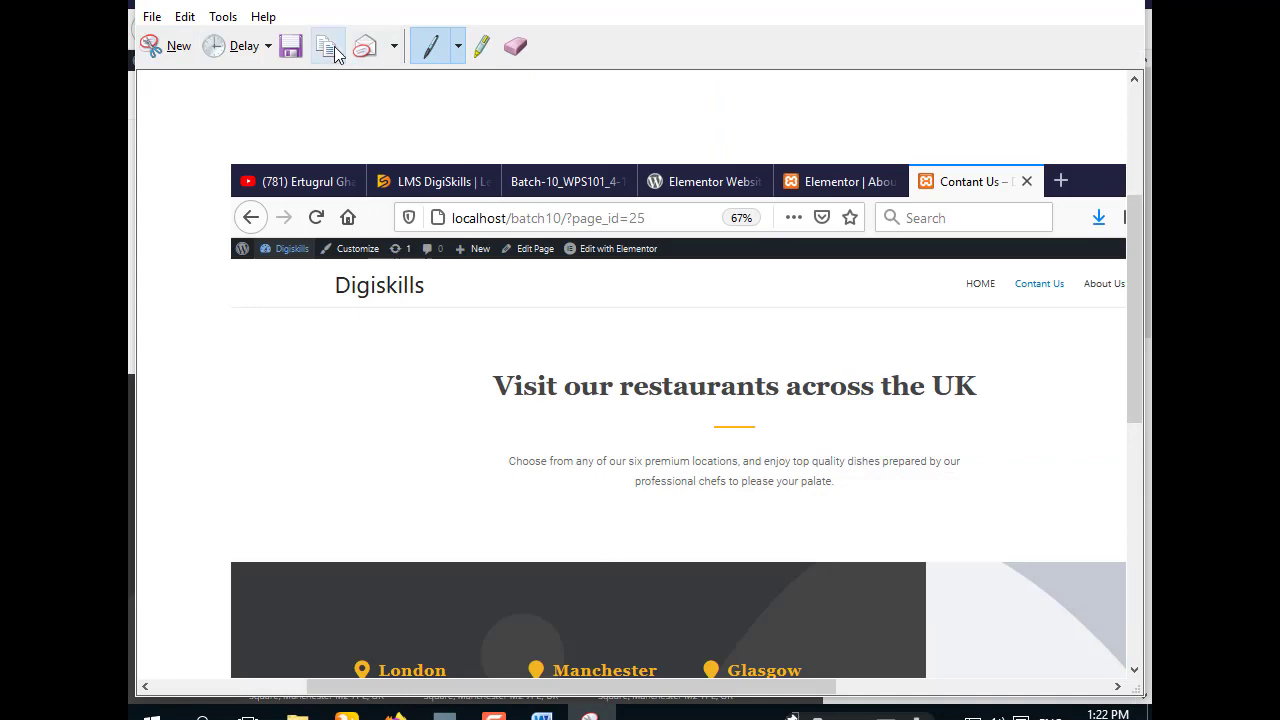
pyautogui.click(334, 46)
pyautogui.click(1015, 4)
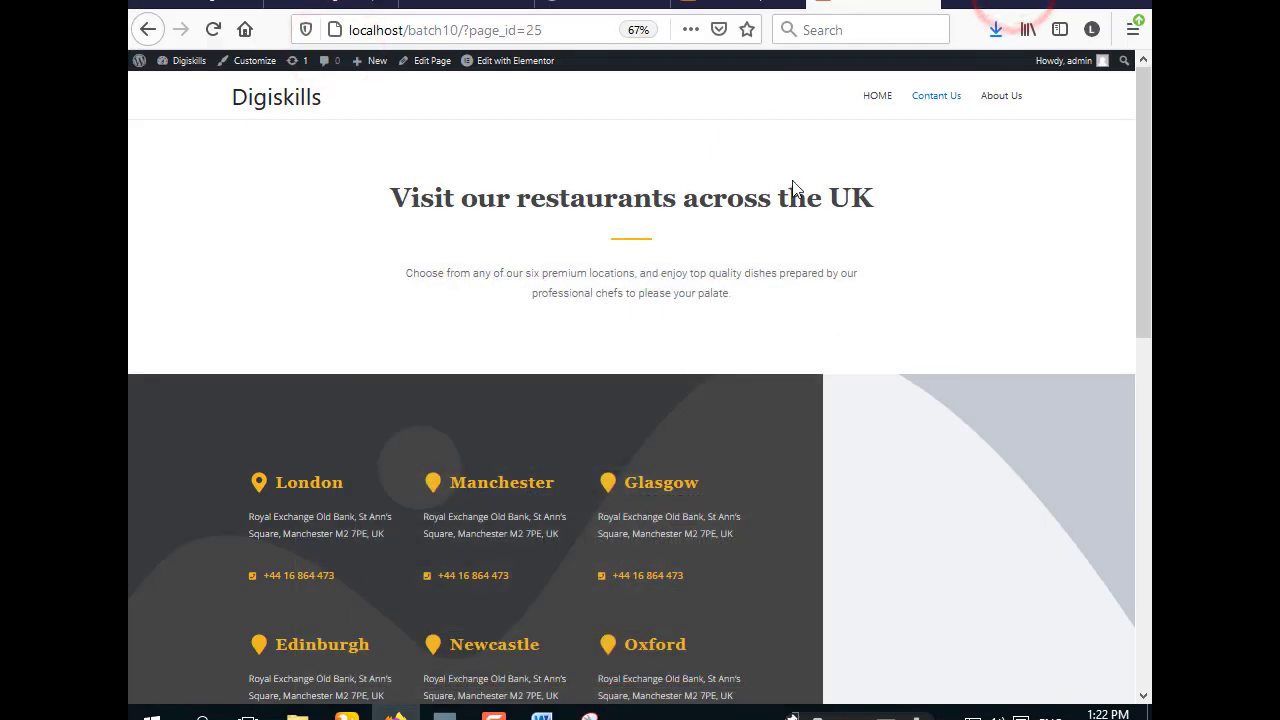
pyautogui.click(543, 714)
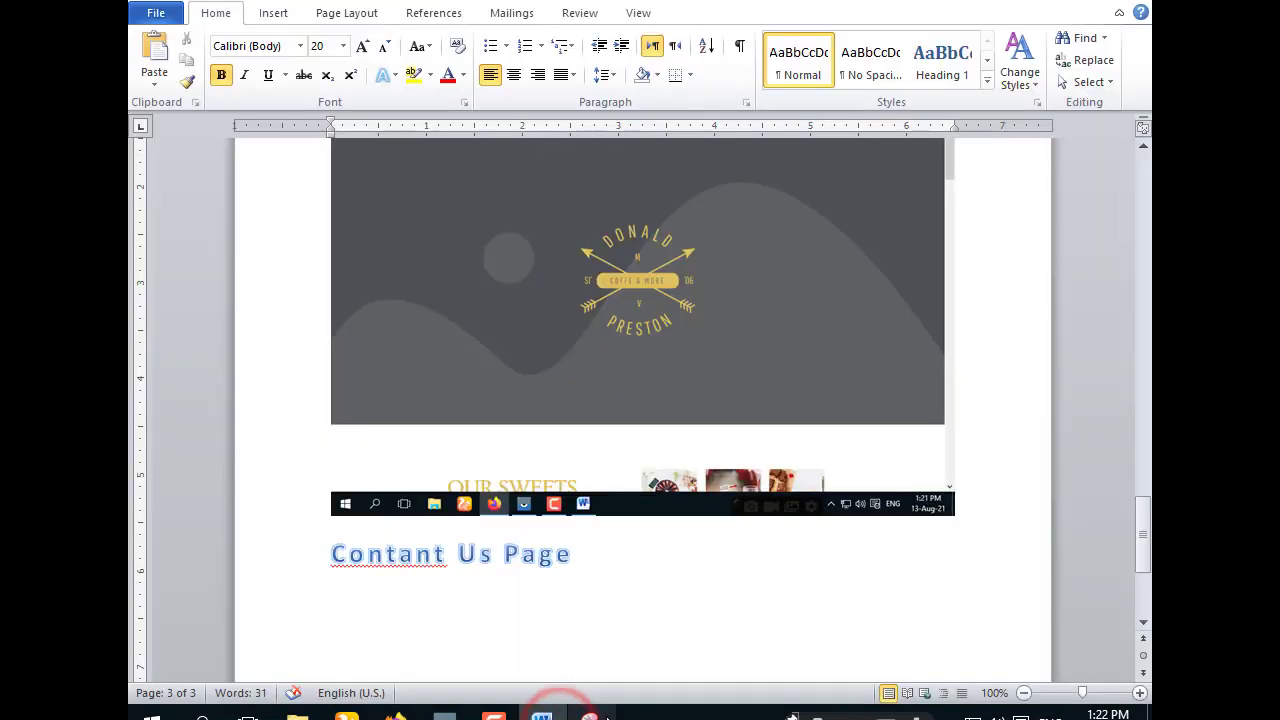
# - Paste the Contact Us screenshot and push its heading onto a new page
pyautogui.moveTo(605, 717)
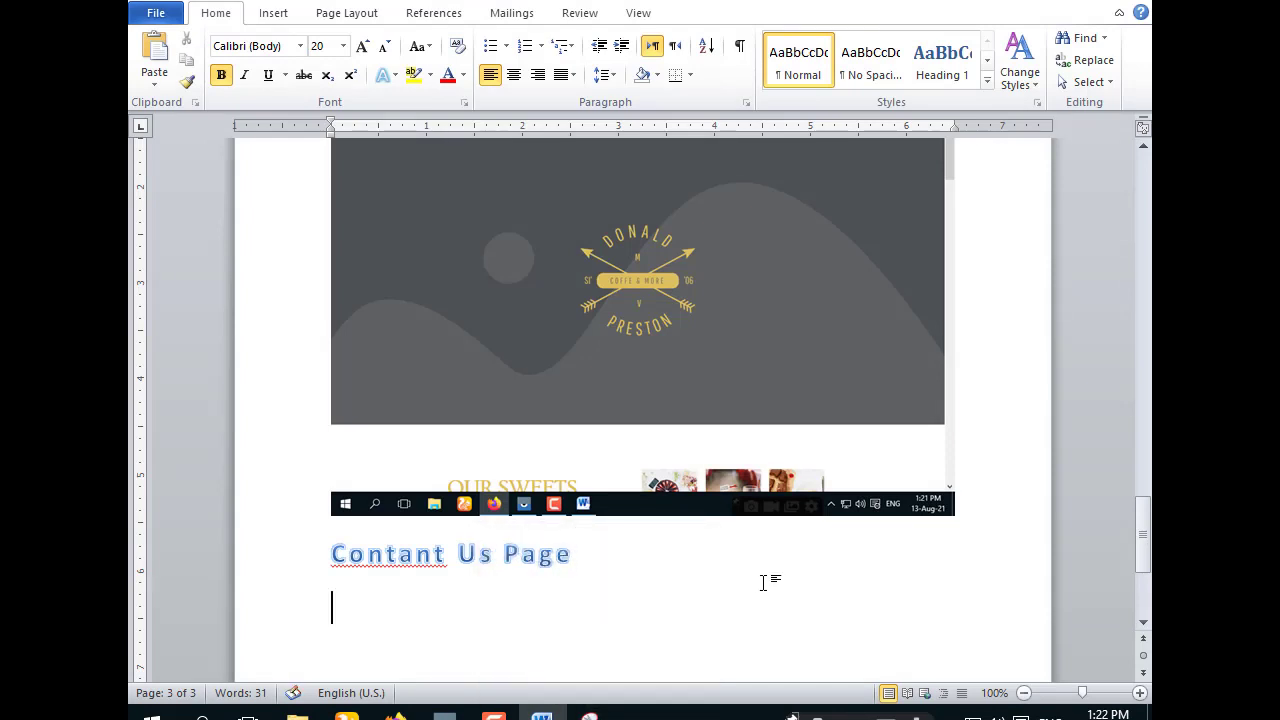
pyautogui.hotkey('ctrl', 'v')
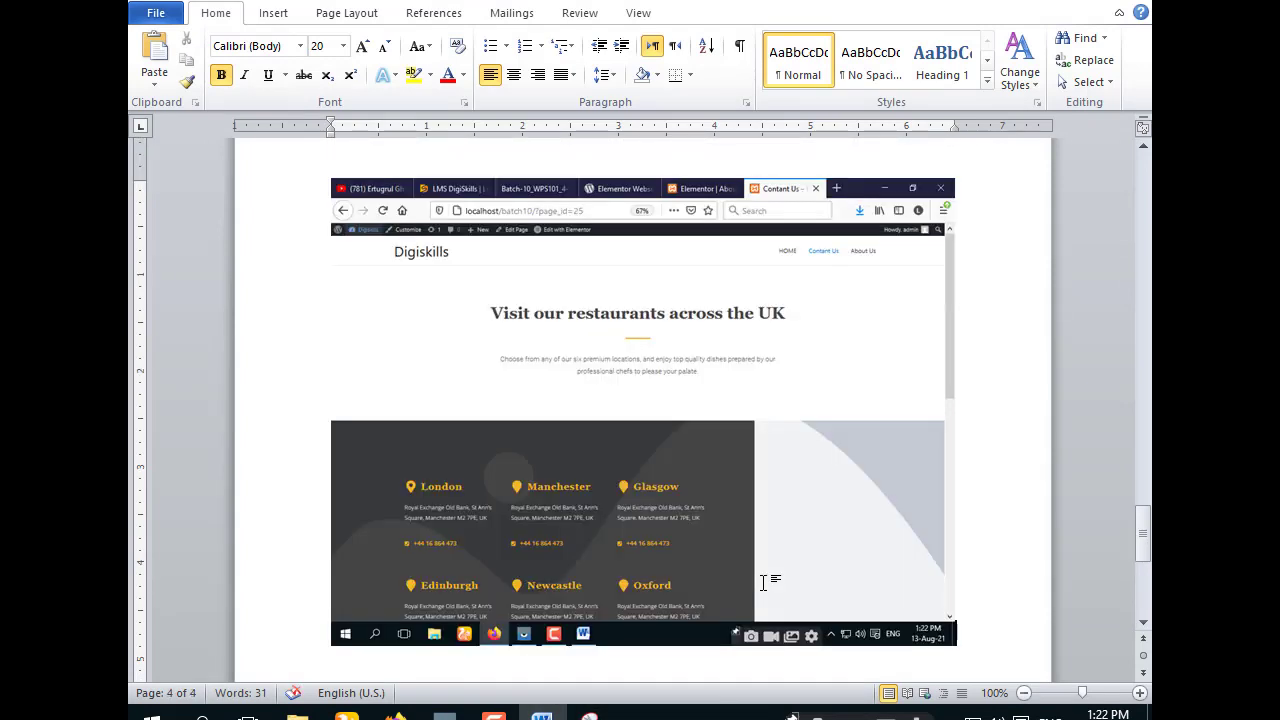
pyautogui.press('Up')
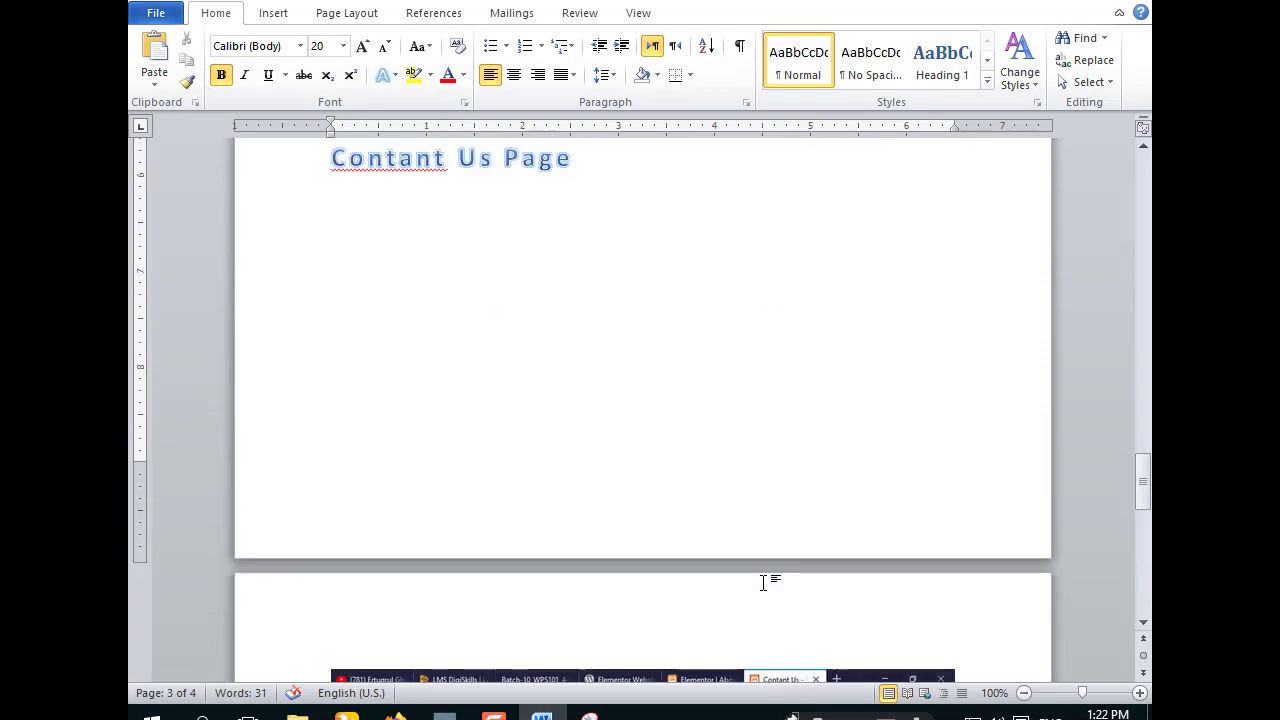
pyautogui.press('Return')
pyautogui.press('Return')
pyautogui.press('Return')
pyautogui.press('Return')
pyautogui.press('Return')
pyautogui.press('Return')
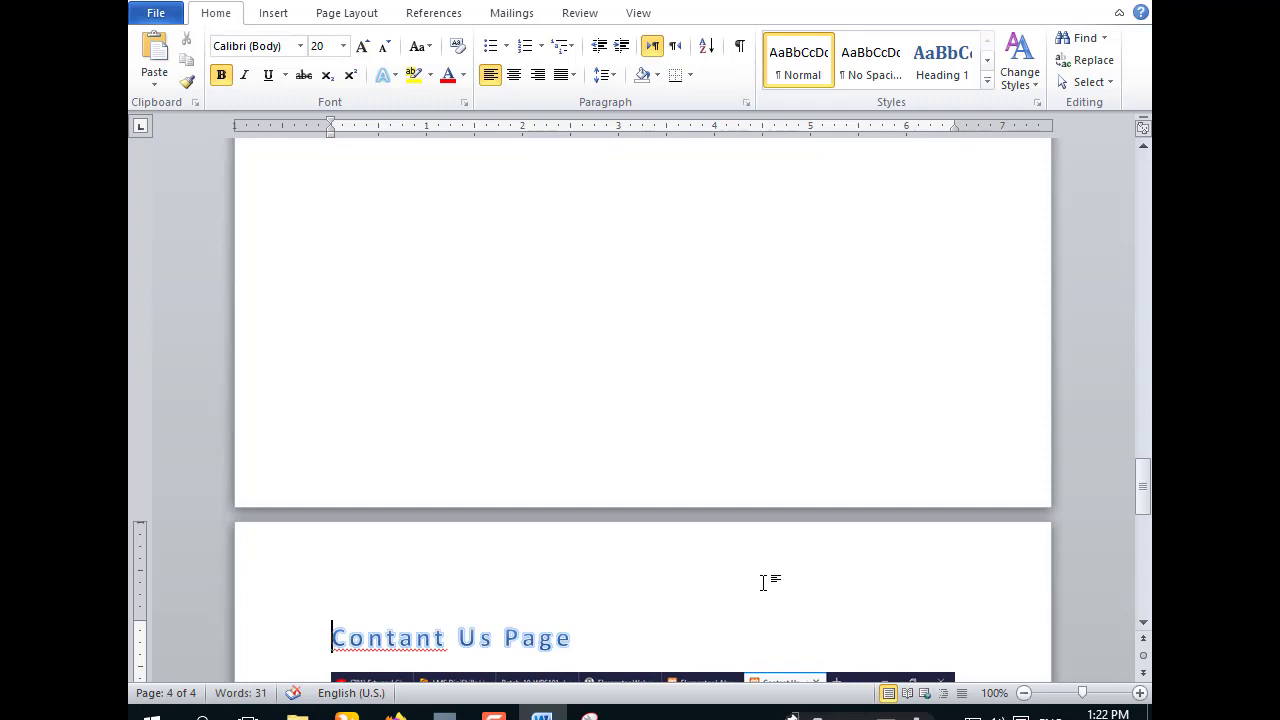
# - Type the heading 'About Us' below the Contact Us screenshot
pyautogui.scroll(-8, 763, 582)
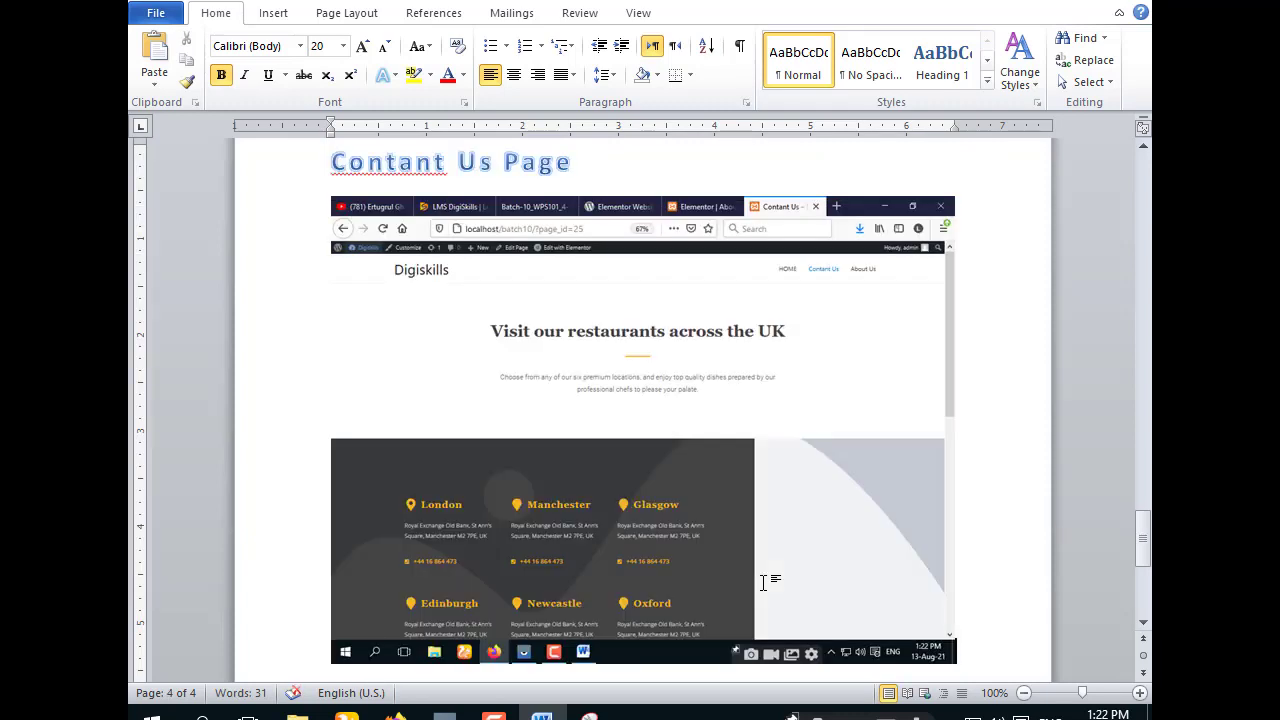
pyautogui.scroll(-1, 763, 582)
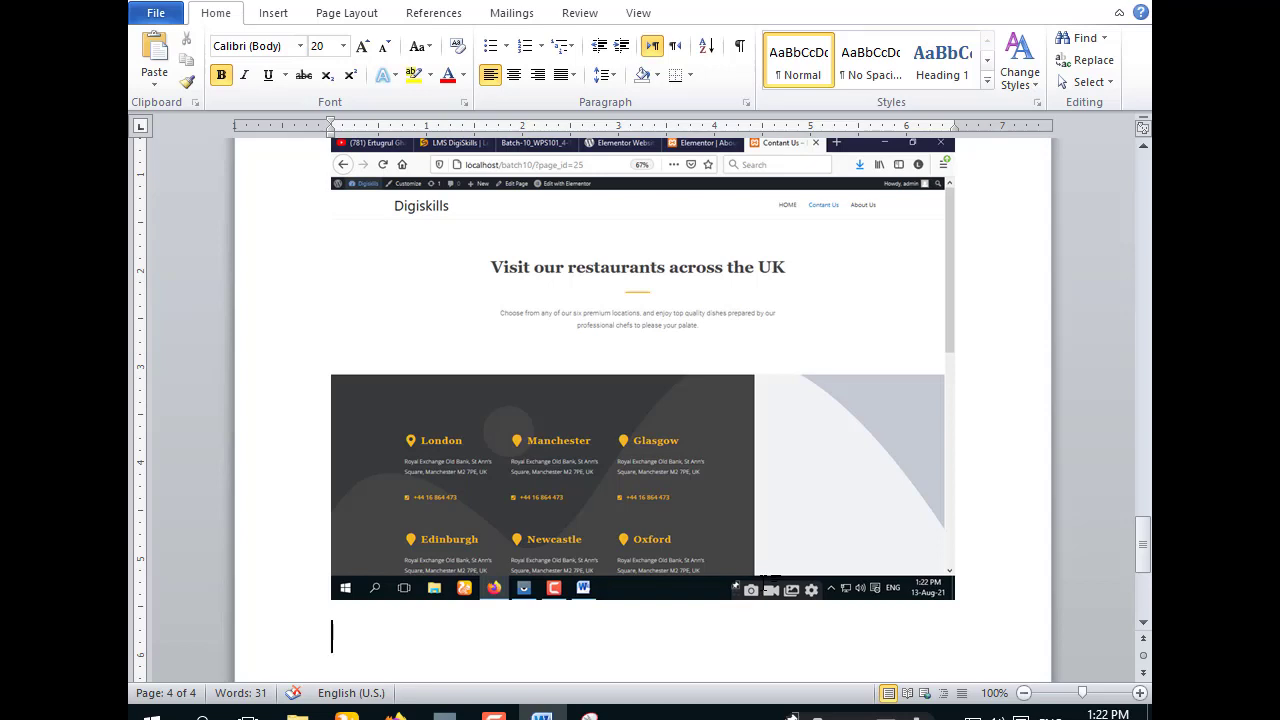
pyautogui.write('Ab')
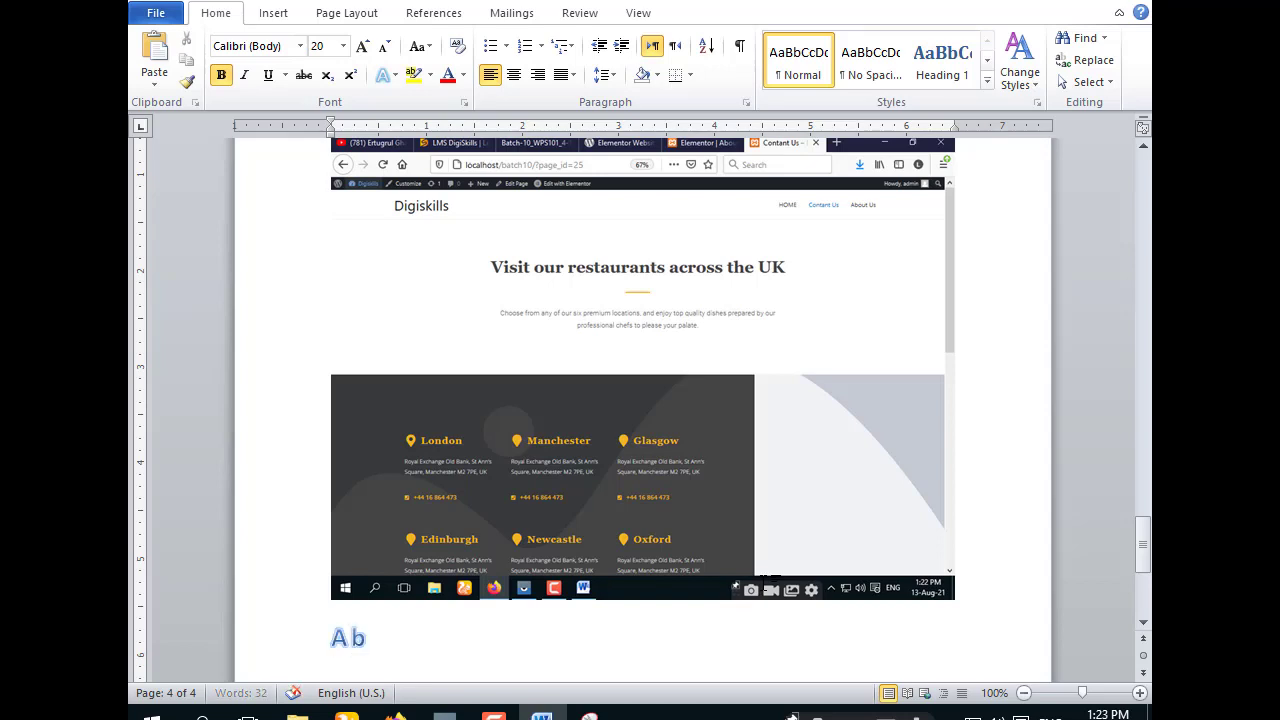
pyautogui.write('out')
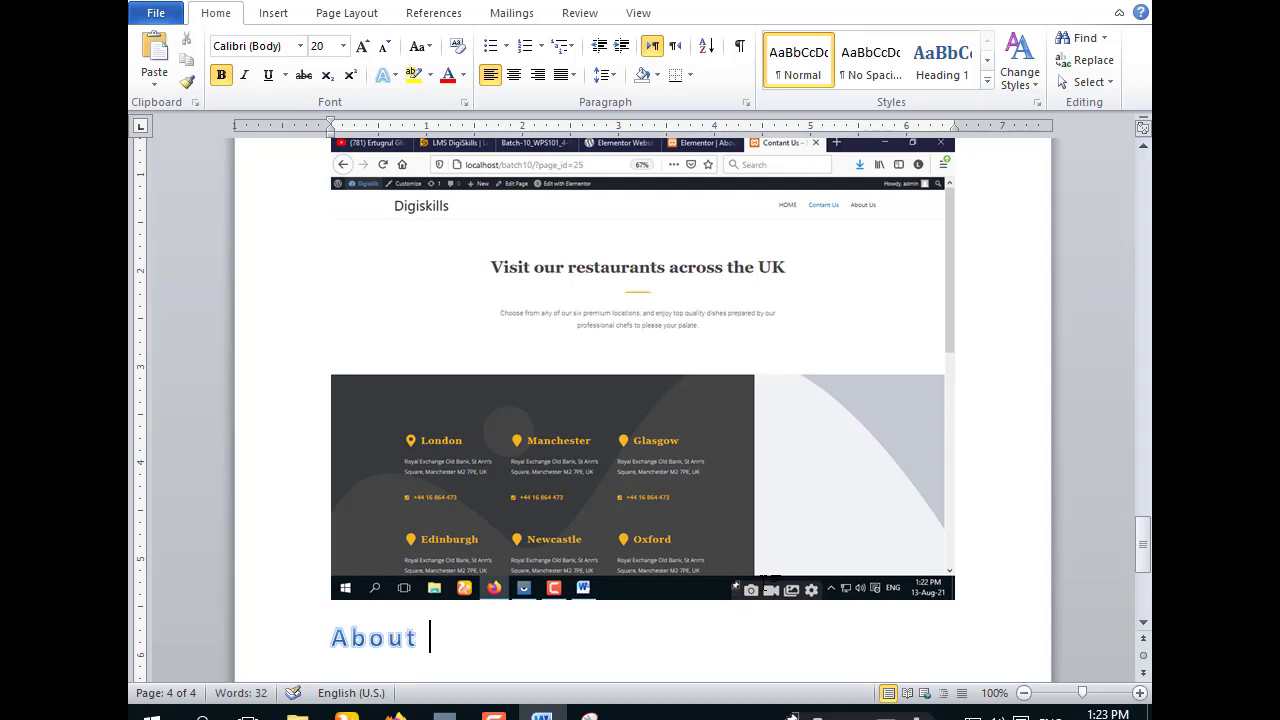
pyautogui.write(' Us')
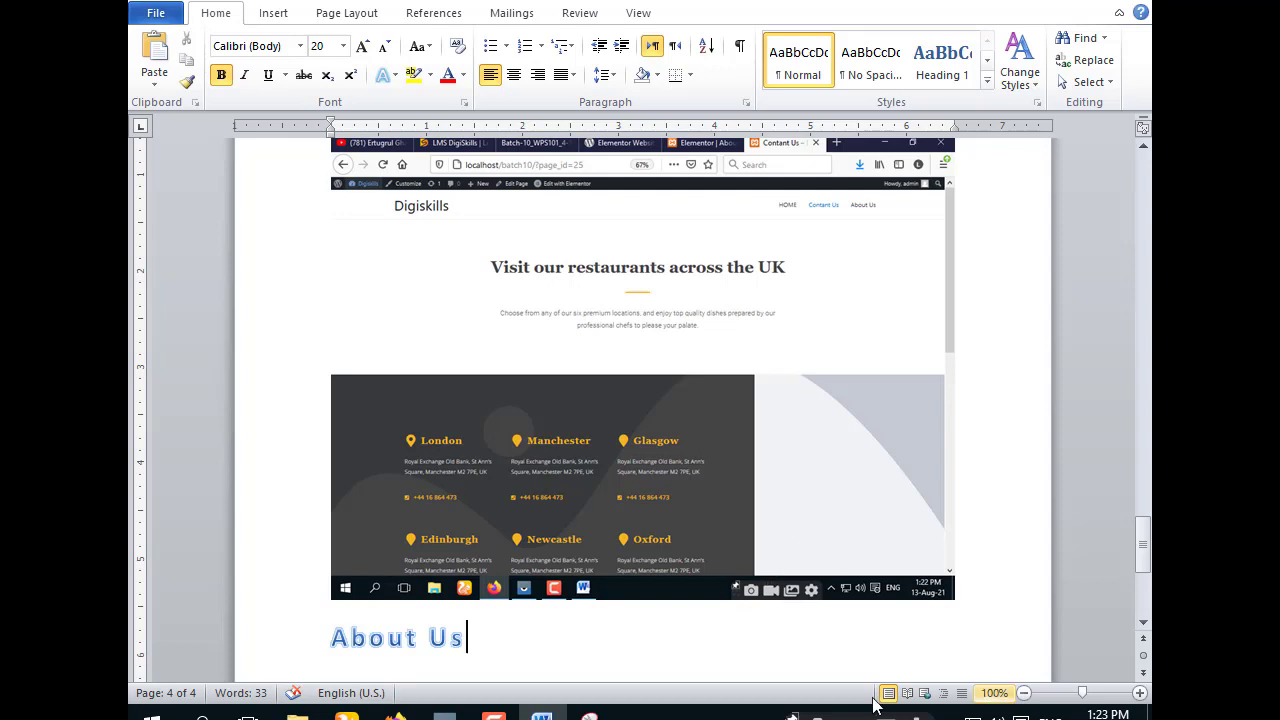
# - Open the site's About Us page and snip it in Snipping Tool
pyautogui.click(396, 716)
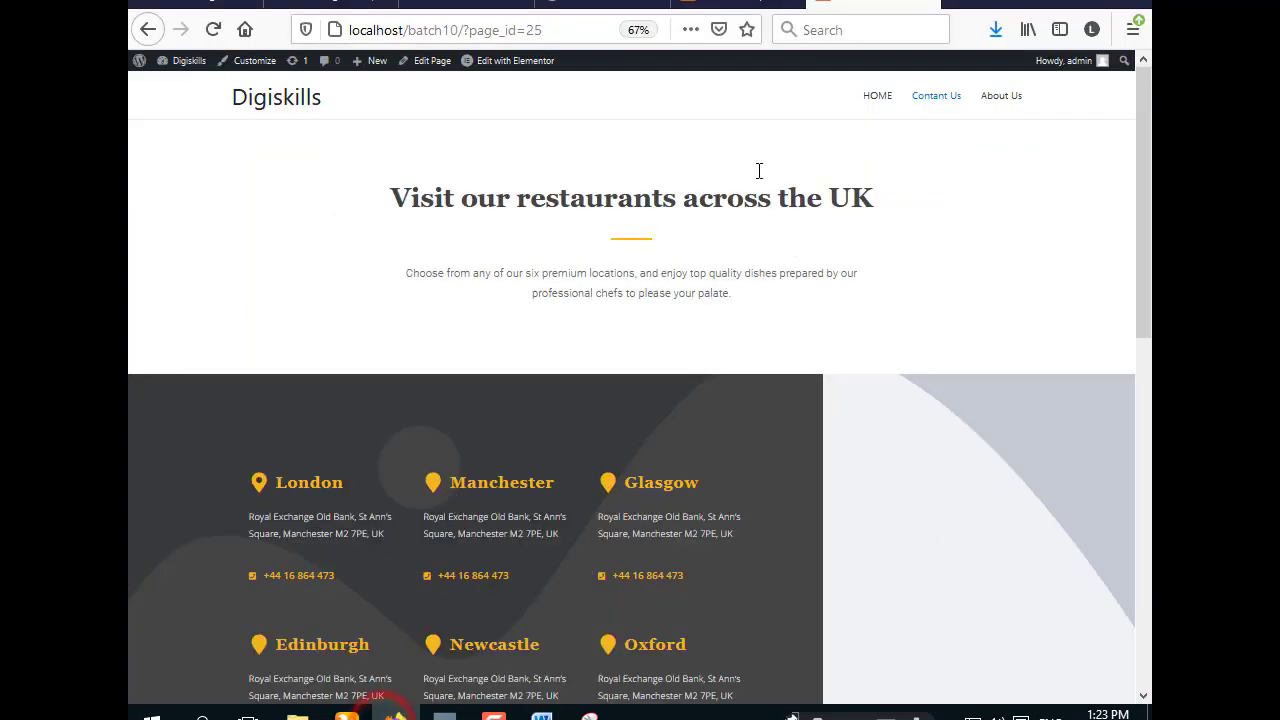
pyautogui.click(992, 97)
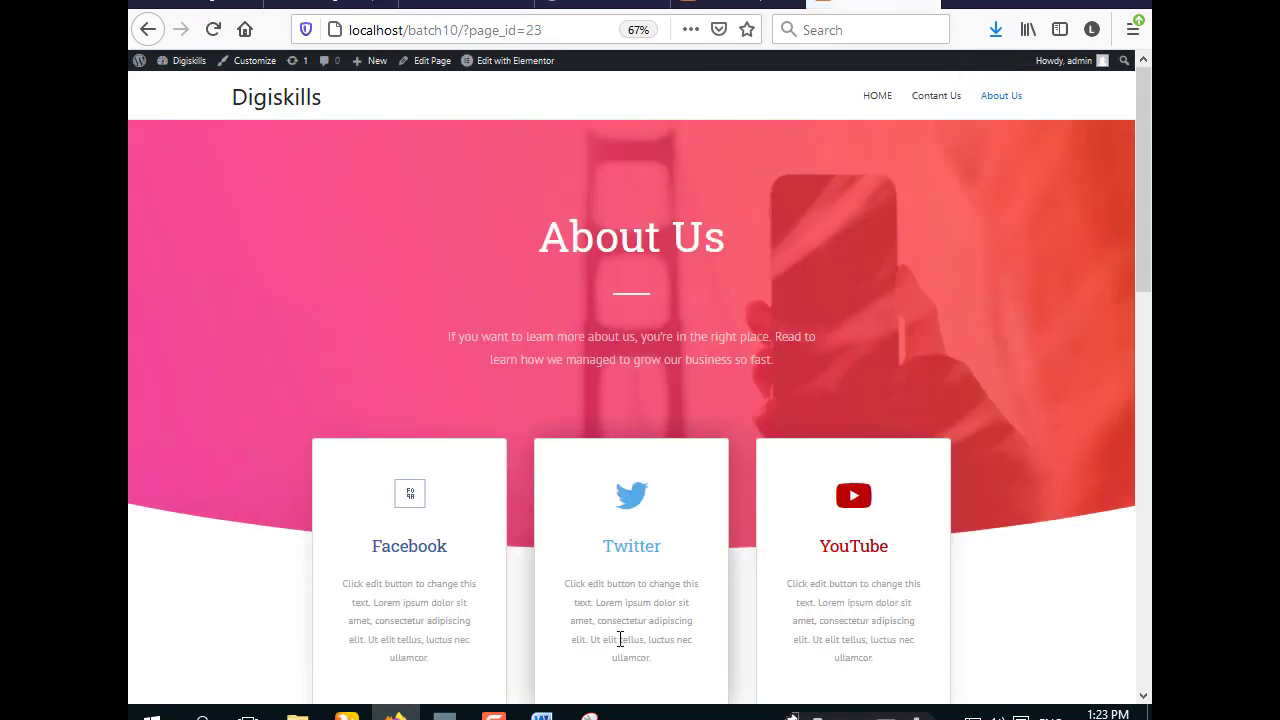
pyautogui.click(589, 716)
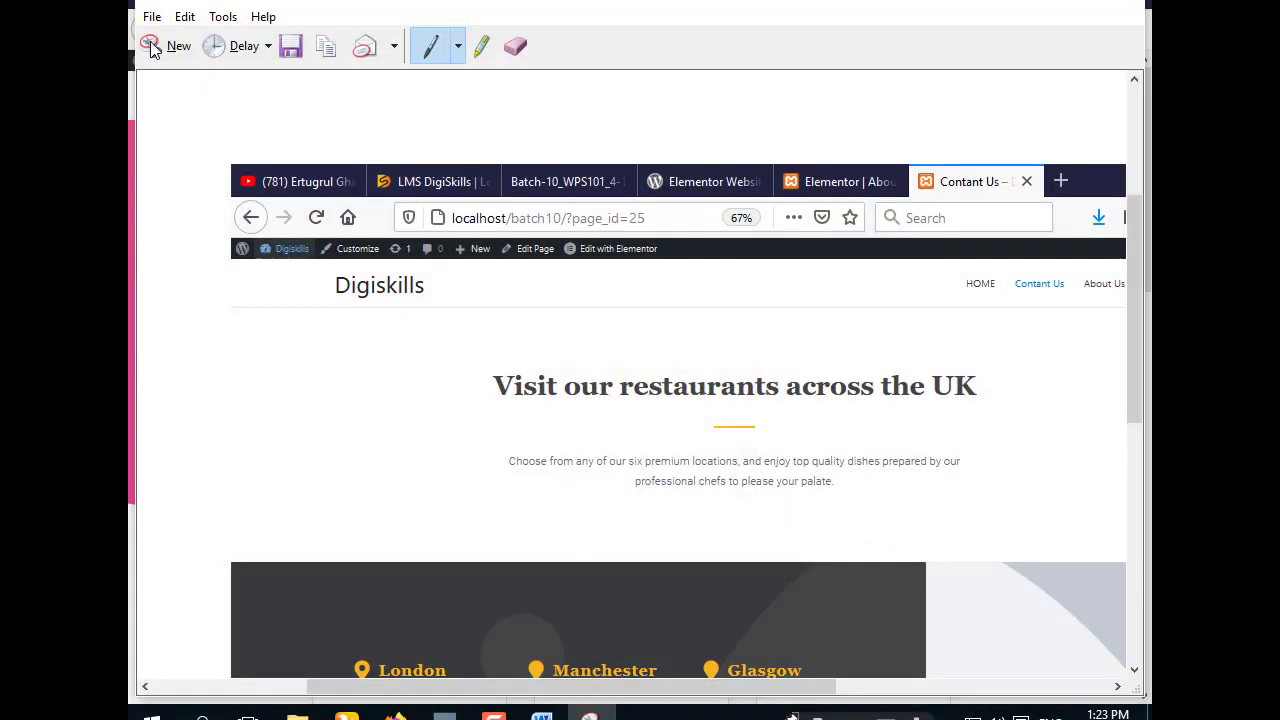
pyautogui.click(165, 45)
pyautogui.moveTo(130, 2); pyautogui.dragTo(1150, 706)
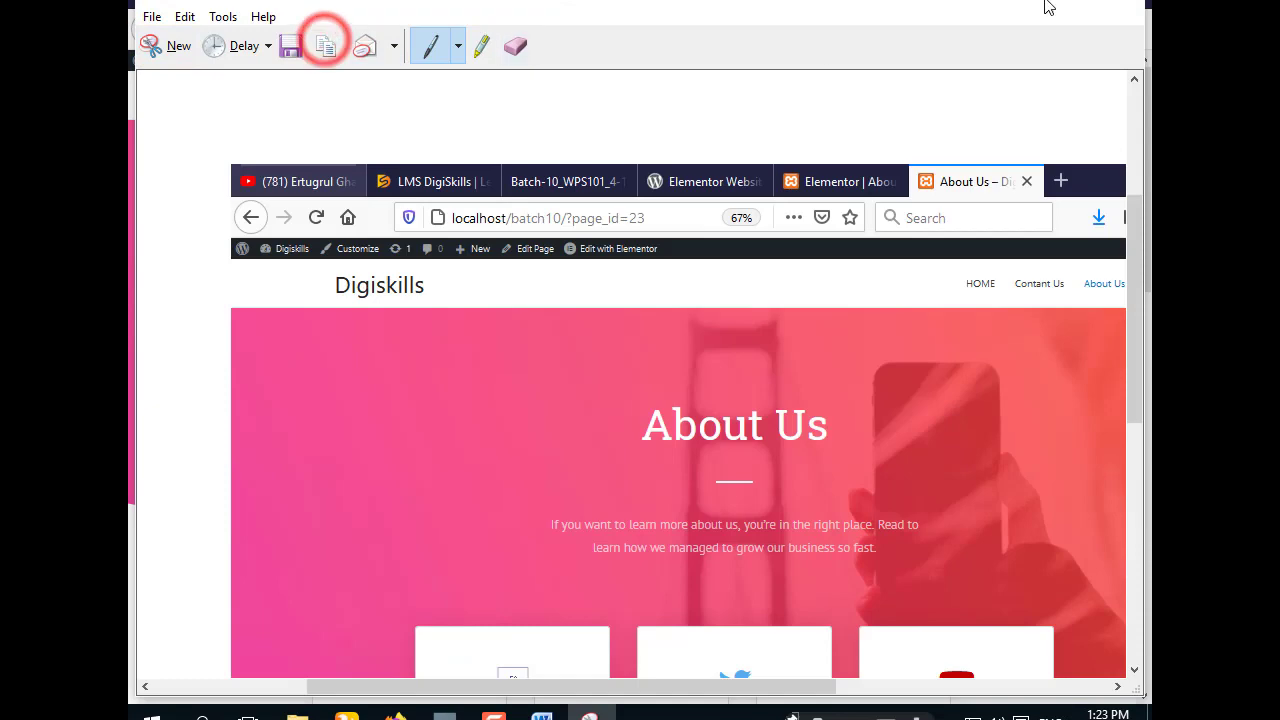
pyautogui.click(1022, 3)
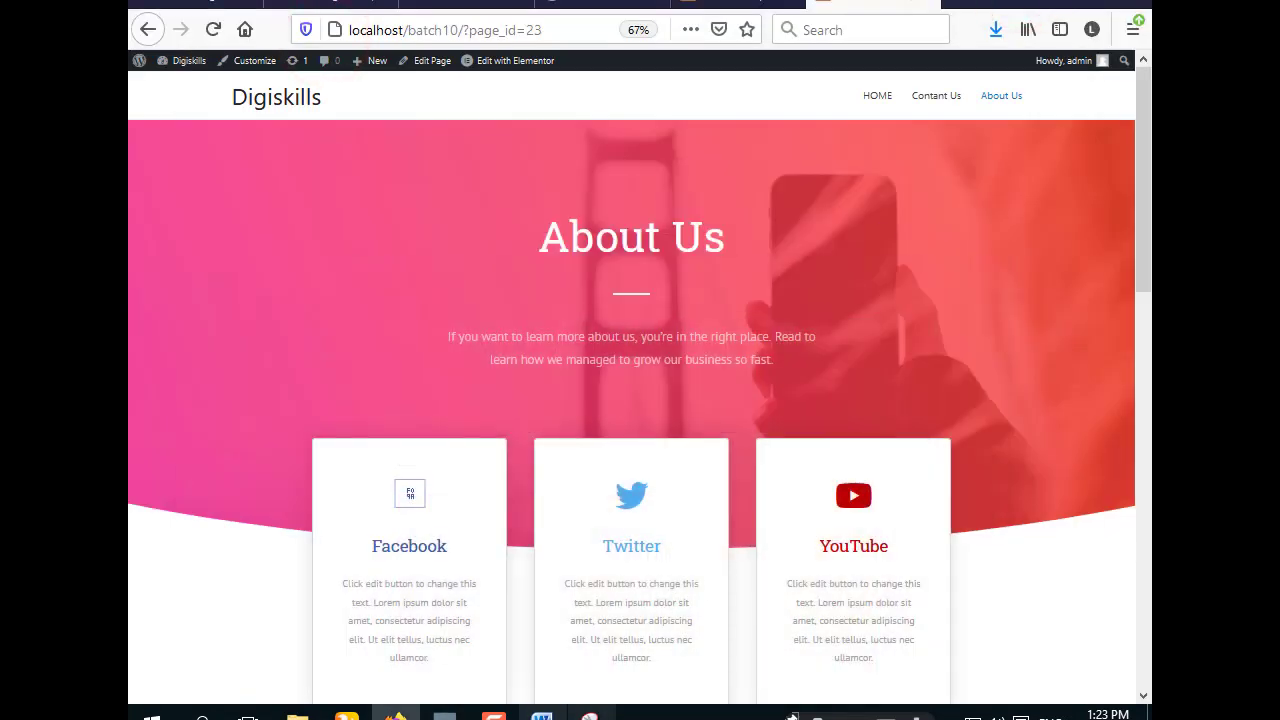
# - Paste the About Us page screenshot on a new line under the About Us heading
pyautogui.click(541, 714)
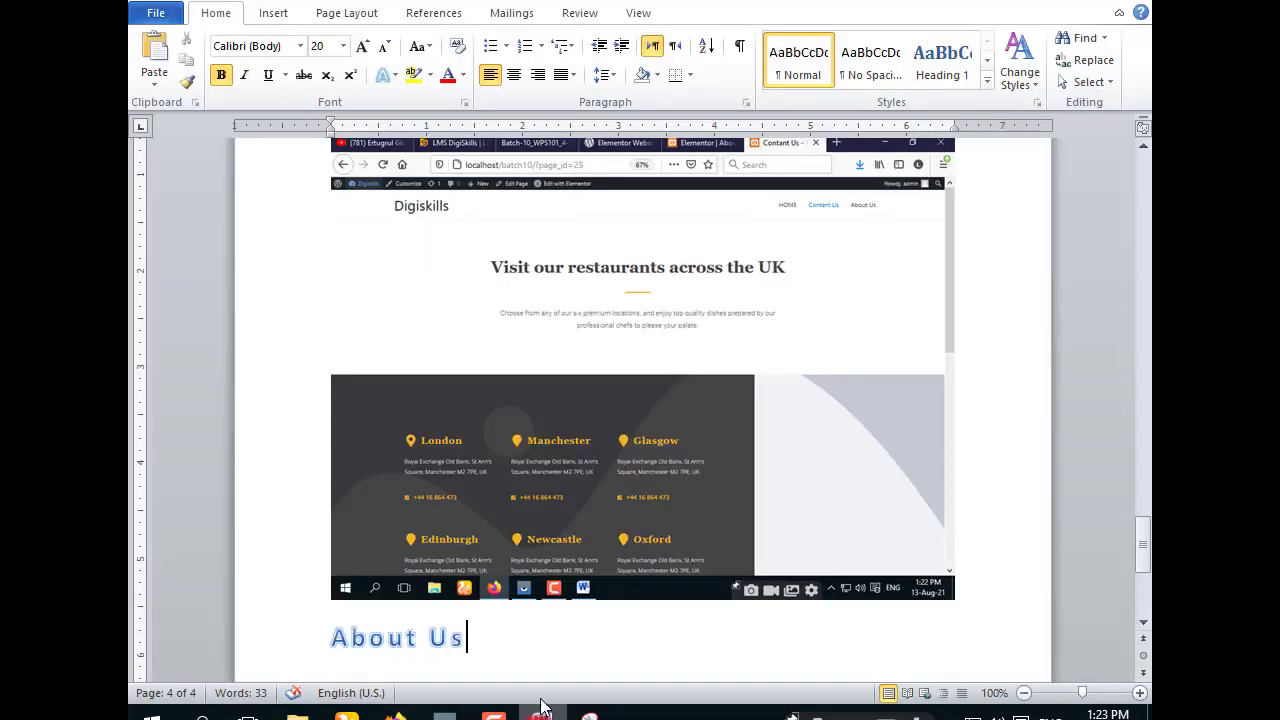
pyautogui.press('Return')
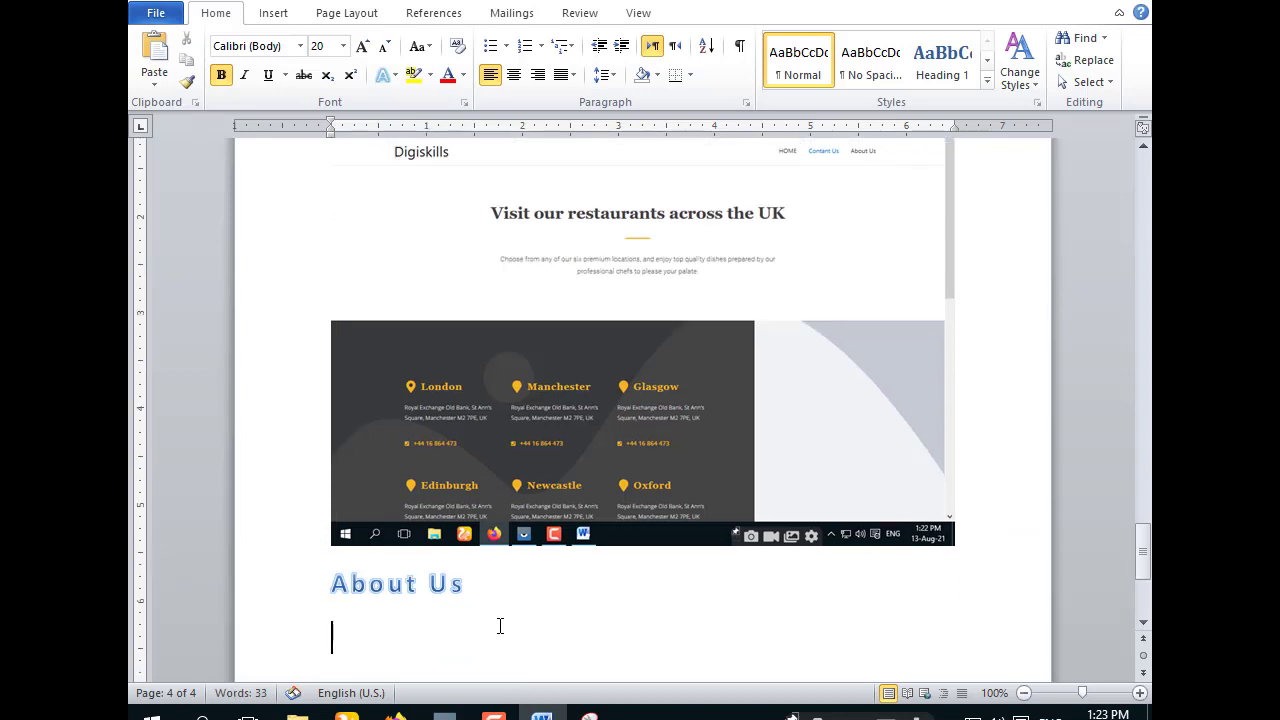
pyautogui.hotkey('ctrl', 'v')
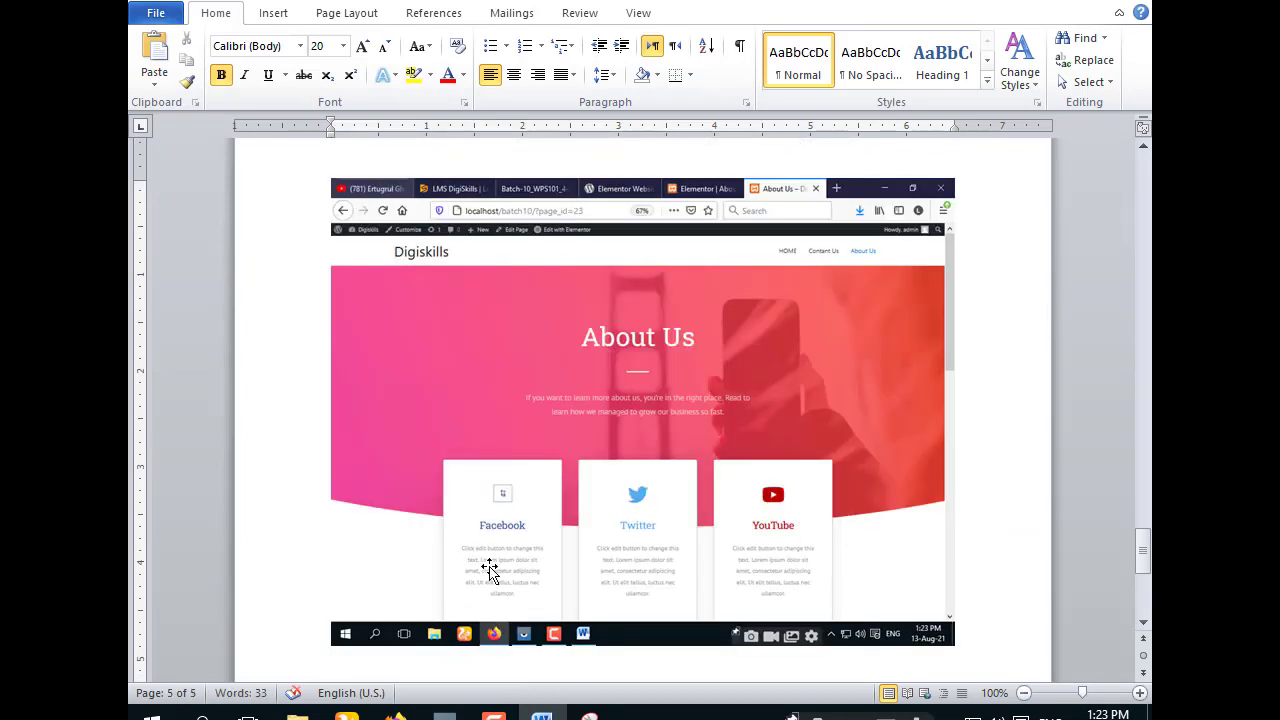
# - Reposition the About Us heading so it starts at the top of page 5
pyautogui.scroll(3, 490, 543)
pyautogui.scroll(6, 490, 543)
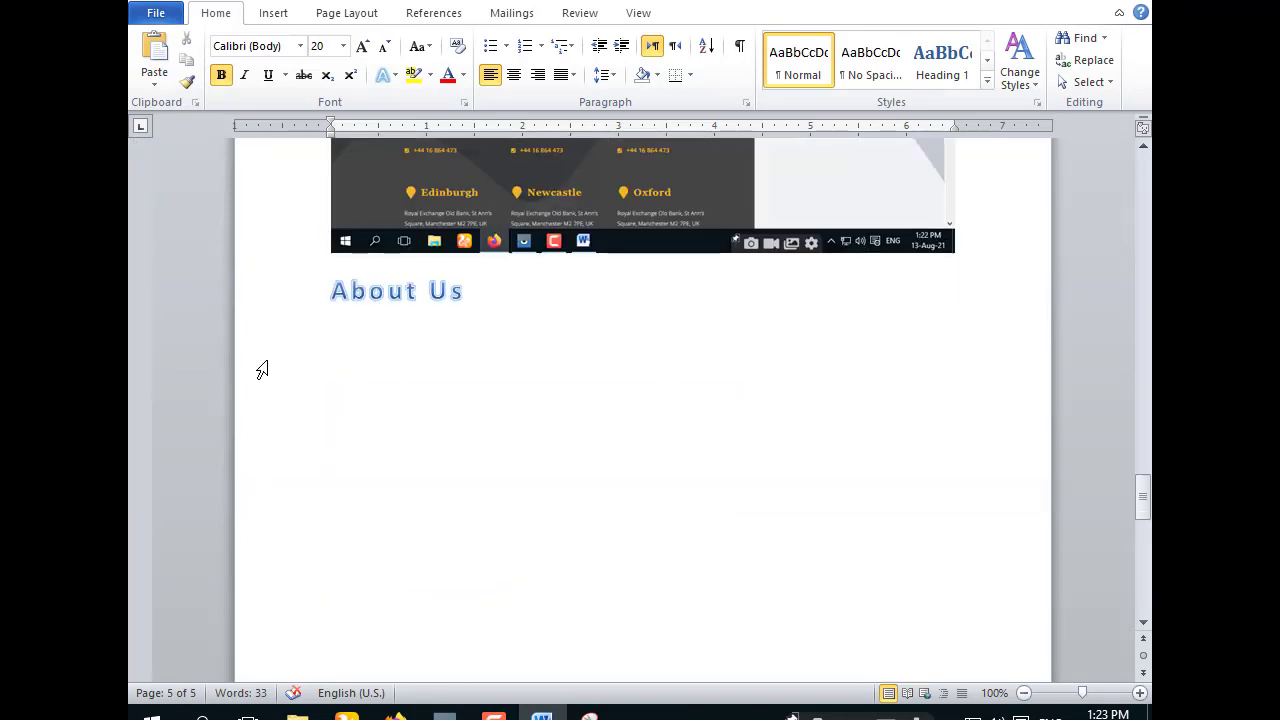
pyautogui.click(333, 290)
pyautogui.press('Return')
pyautogui.press('Return')
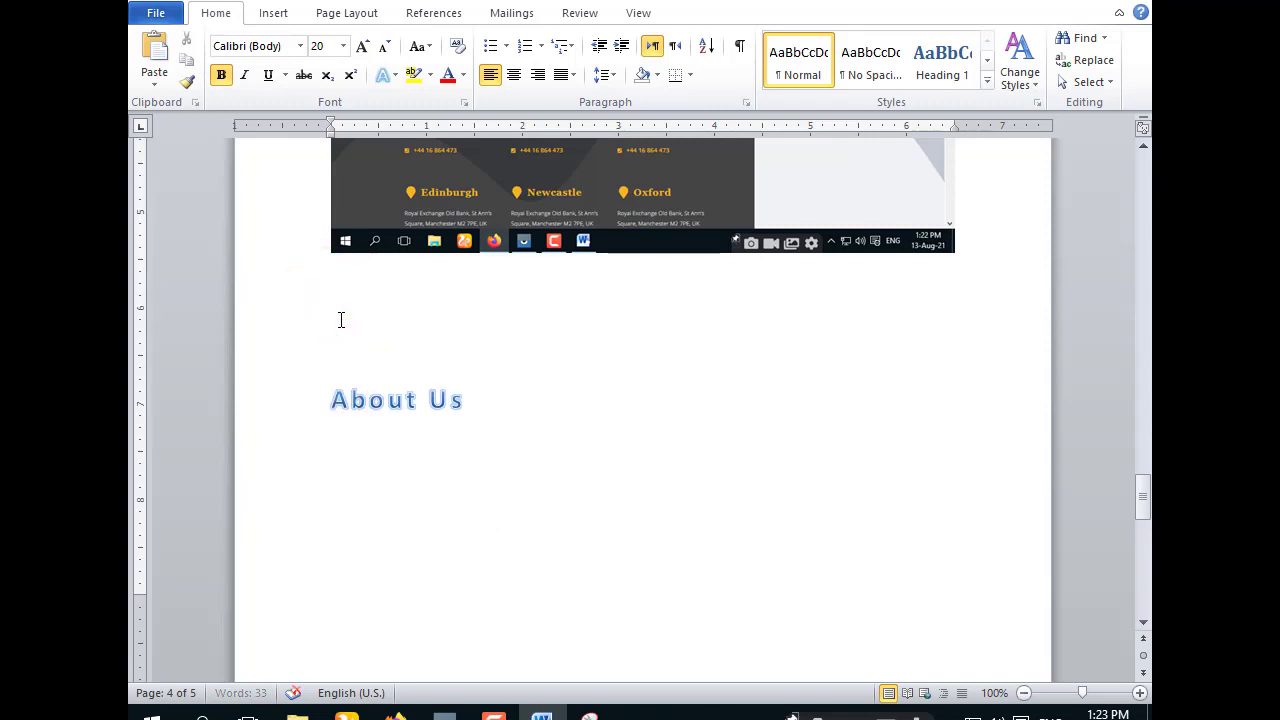
pyautogui.press('Return')
pyautogui.press('Return')
pyautogui.press('Return')
pyautogui.press('Return')
pyautogui.press('BackSpace')
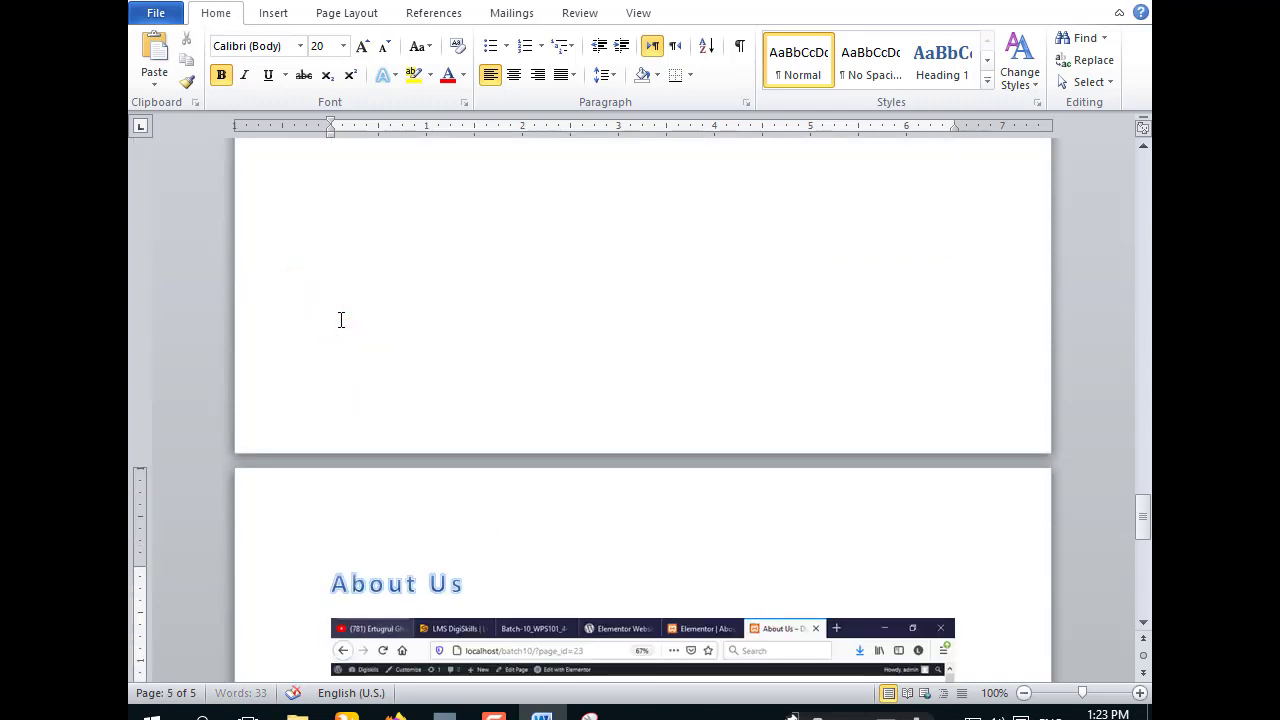
pyautogui.press('BackSpace')
pyautogui.press('Return')
pyautogui.scroll(-5, 340, 320)
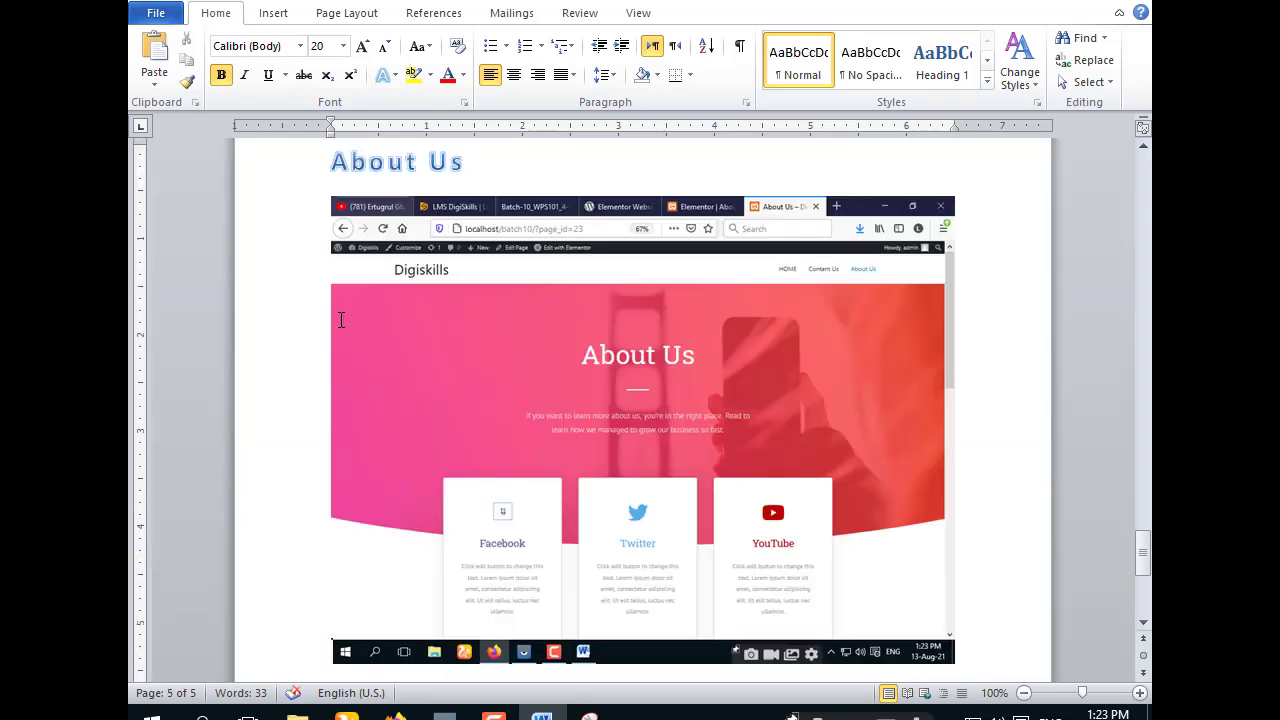
pyautogui.scroll(-1, 340, 320)
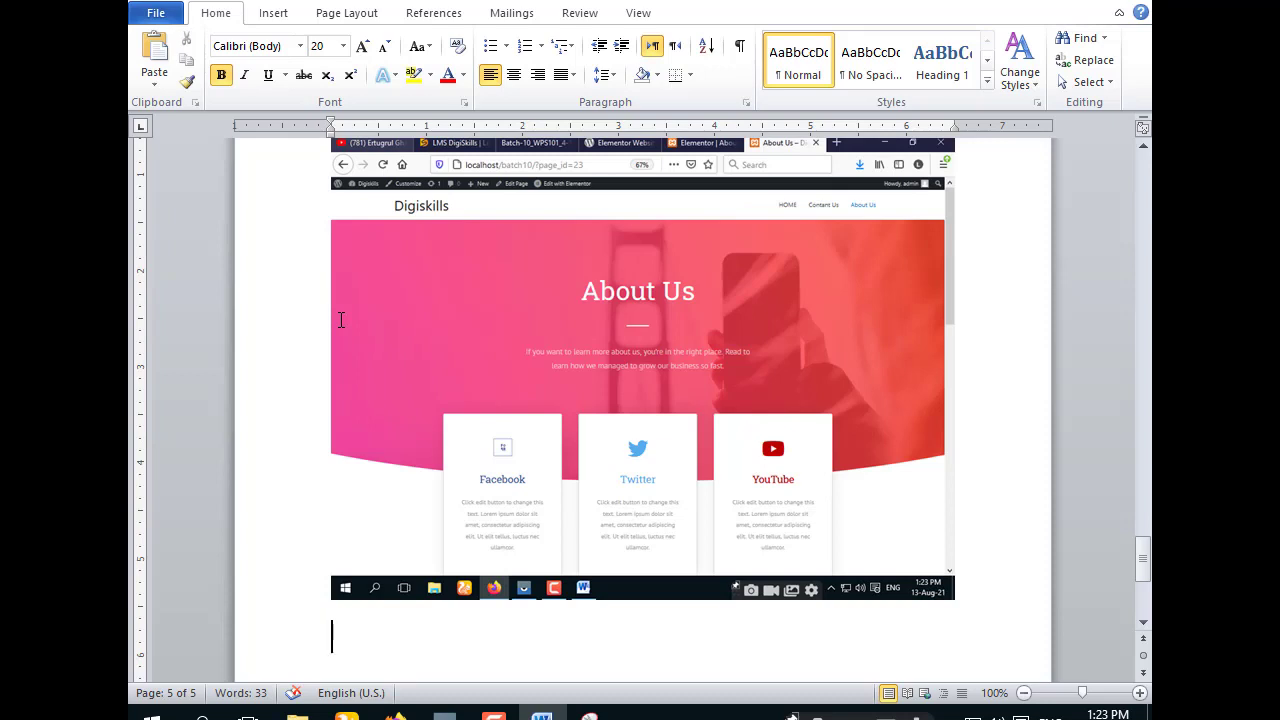
# - Type the closing line 'Completed By AMR SERVICES' under the last screenshot
pyautogui.write('Compl')
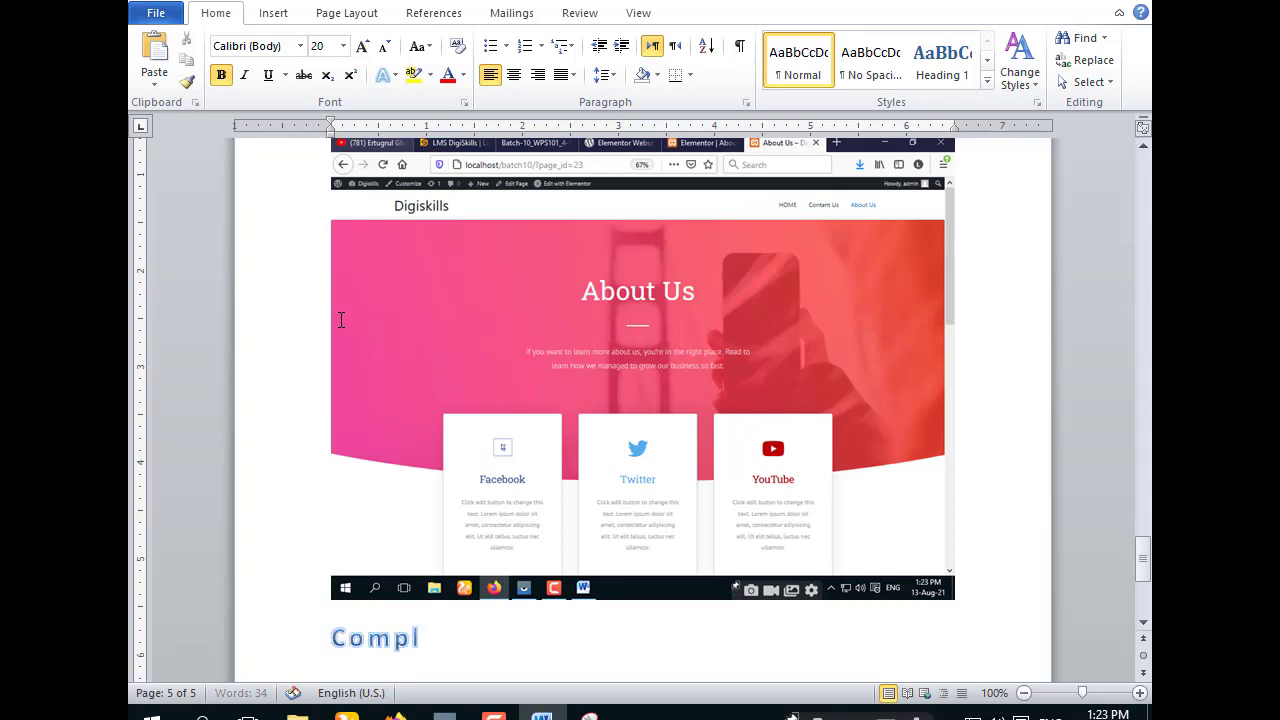
pyautogui.write('a')
pyautogui.press('BackSpace')
pyautogui.write('eted')
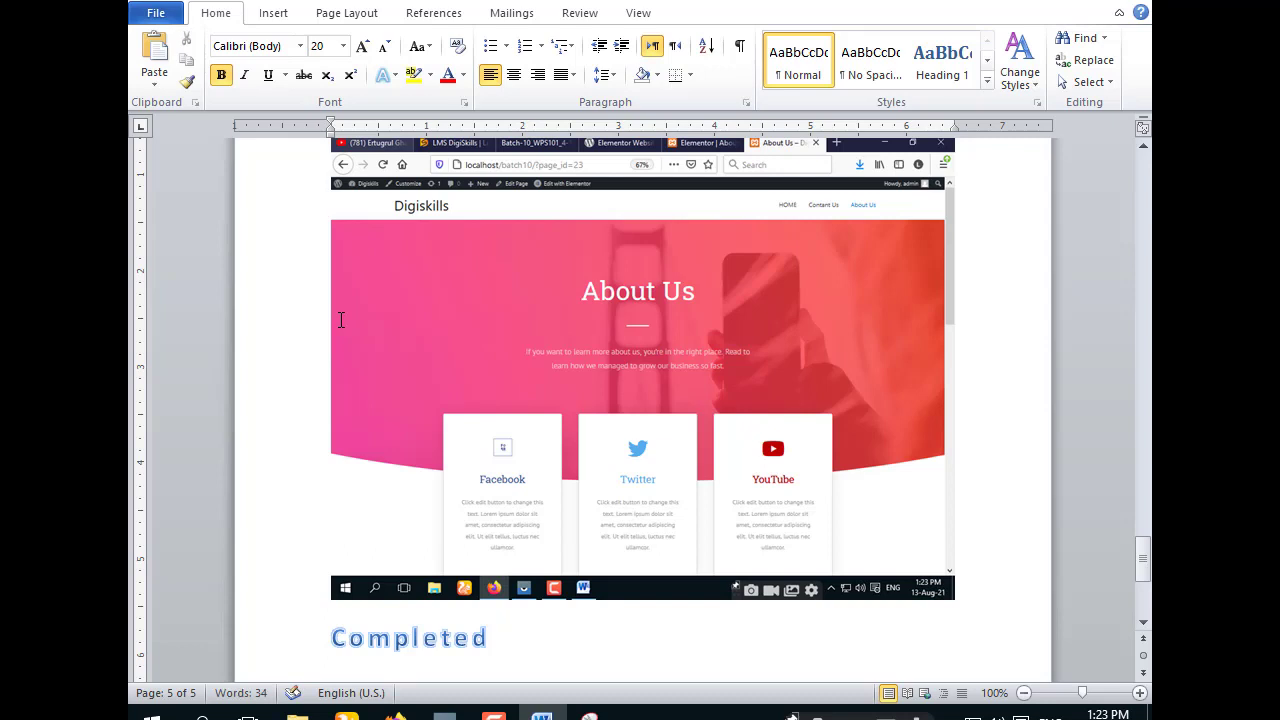
pyautogui.write(' By a')
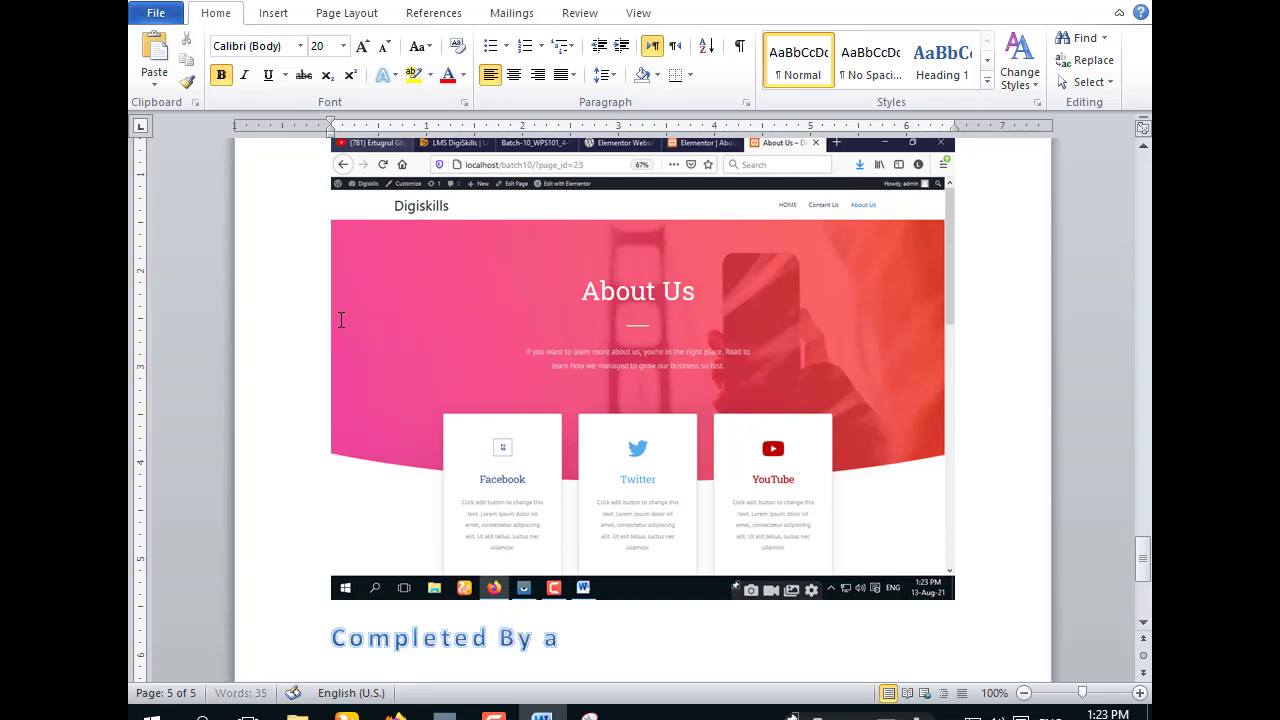
pyautogui.write('m')
pyautogui.press('BackSpace')
pyautogui.press('BackSpace')
pyautogui.write('AM')
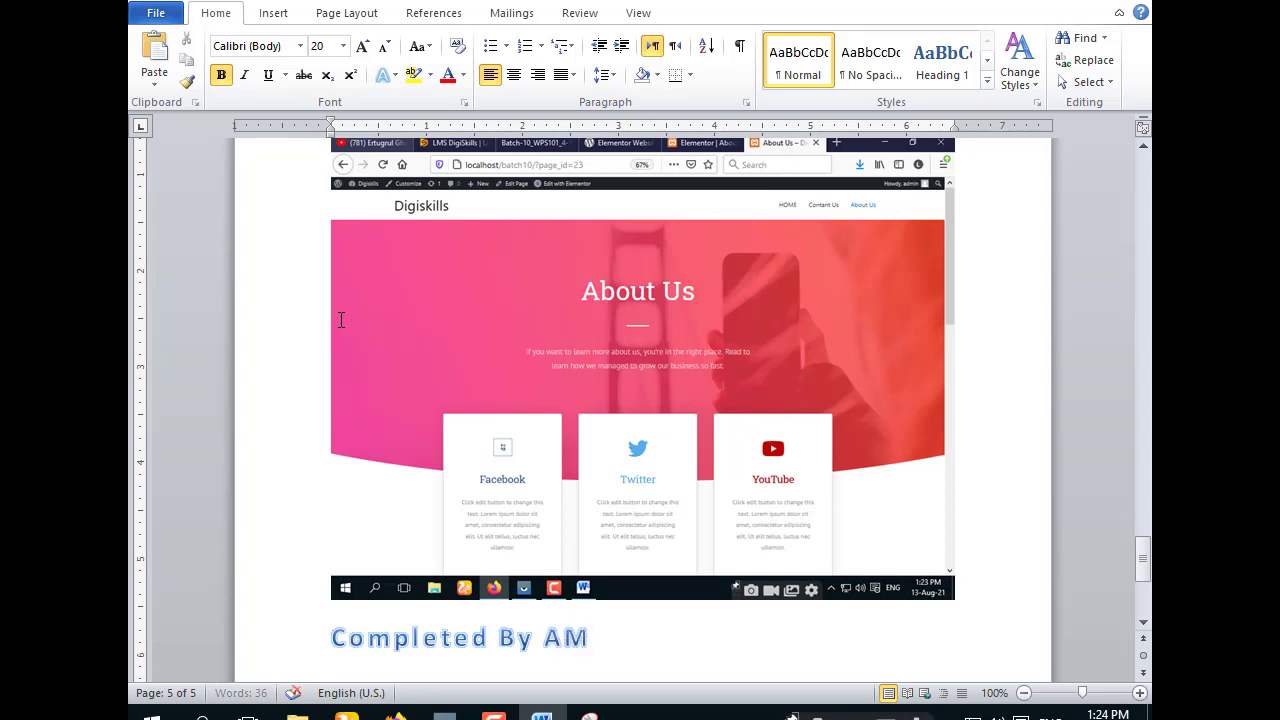
pyautogui.write('R SER')
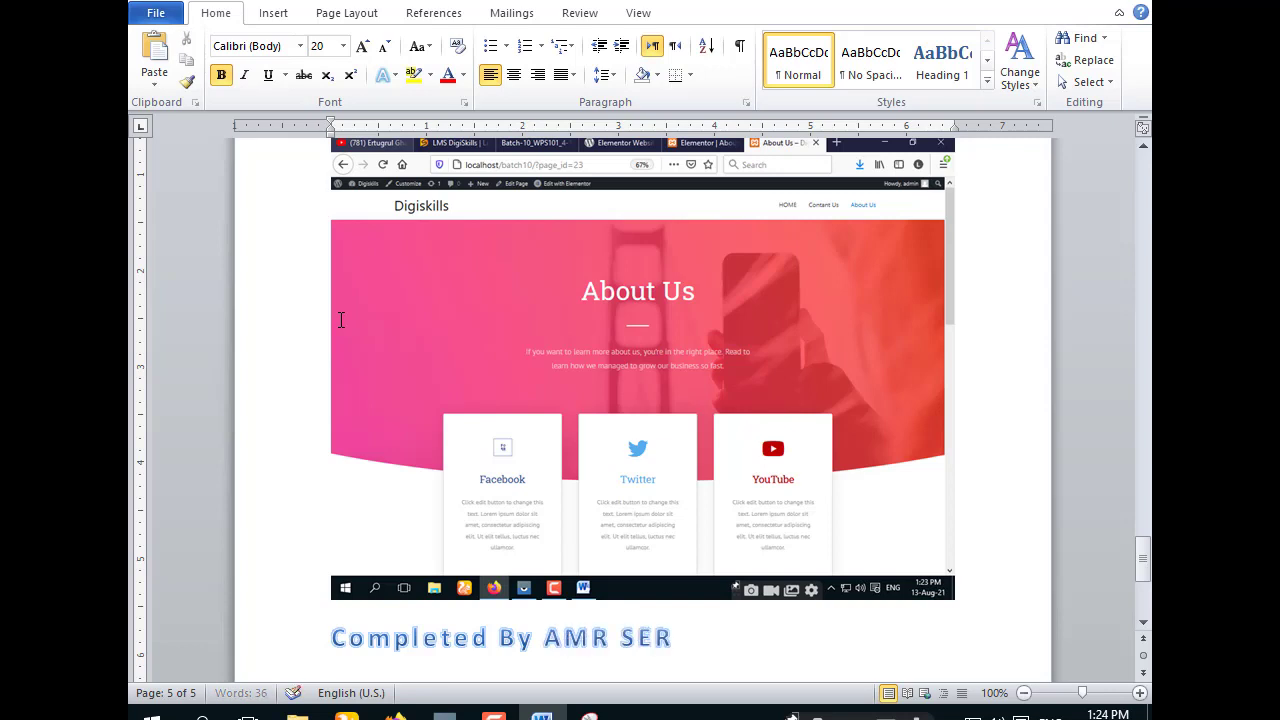
pyautogui.write('VICES')
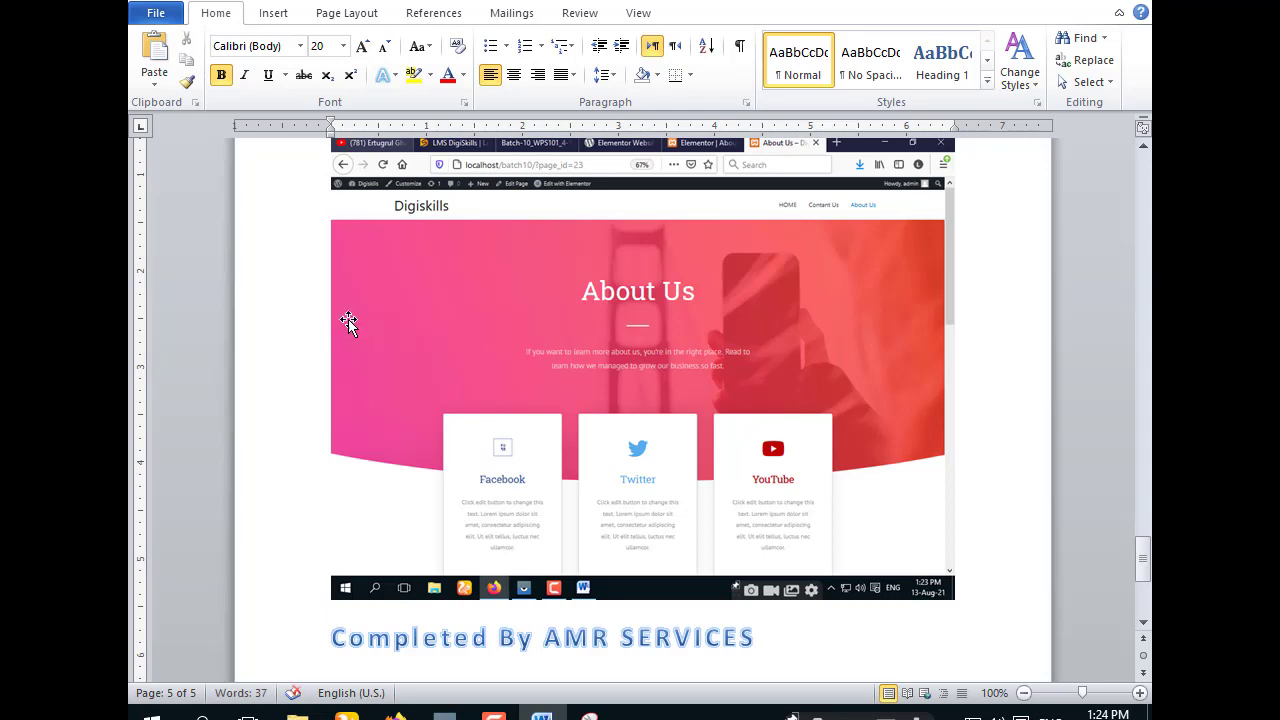
# - Save the report and minimize Word to return to the browser
pyautogui.scroll(-5, 620, 440)
pyautogui.scroll(12, 640, 429)
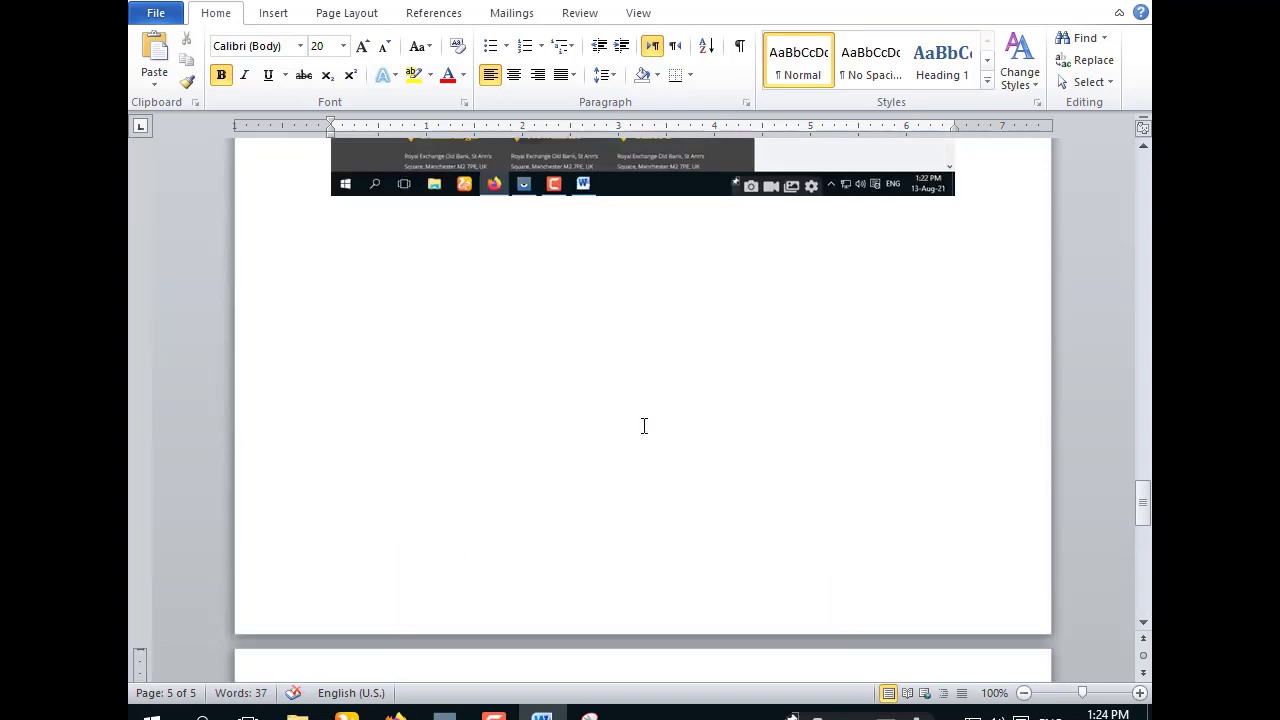
pyautogui.scroll(15, 640, 420)
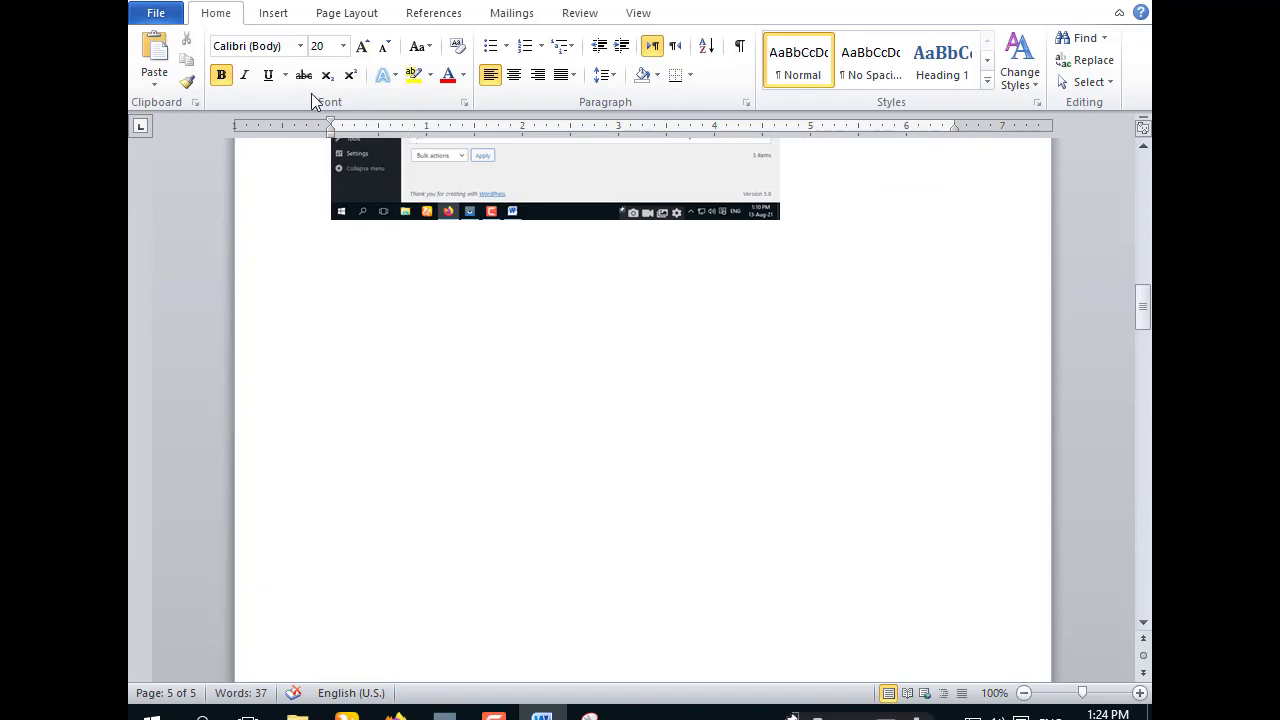
pyautogui.click(156, 15)
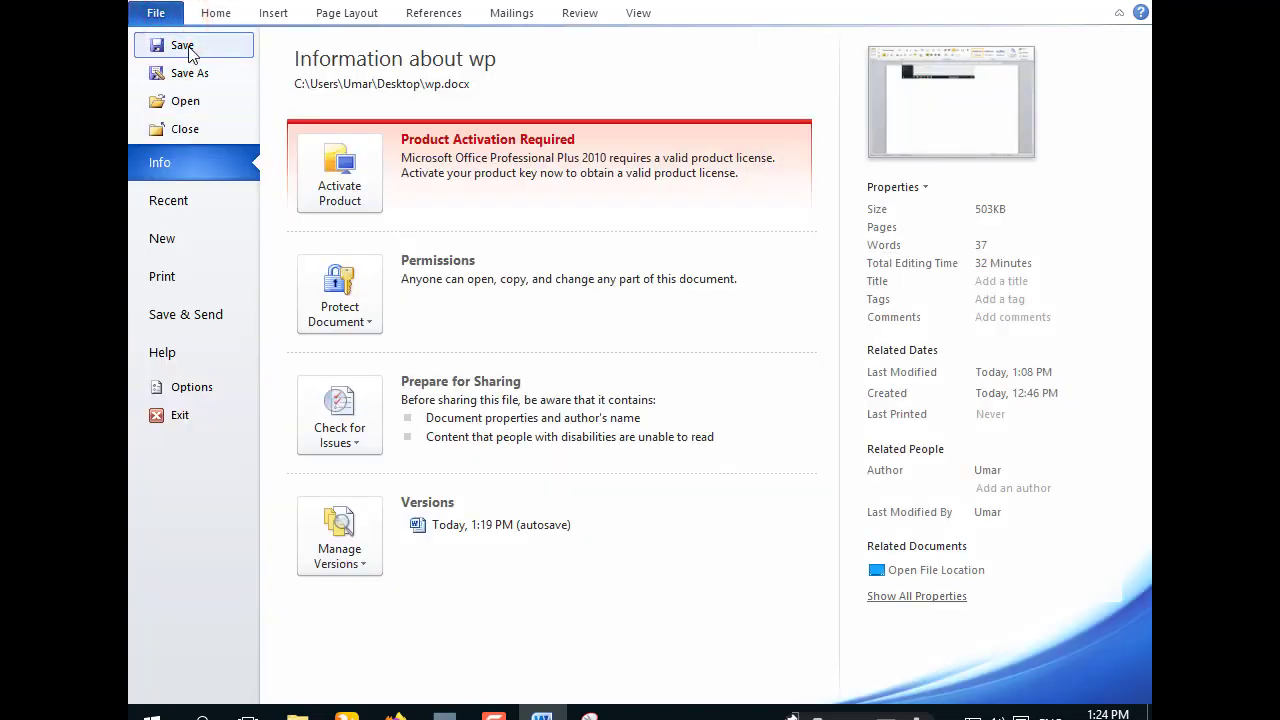
pyautogui.click(182, 45)
pyautogui.click(1038, 10)
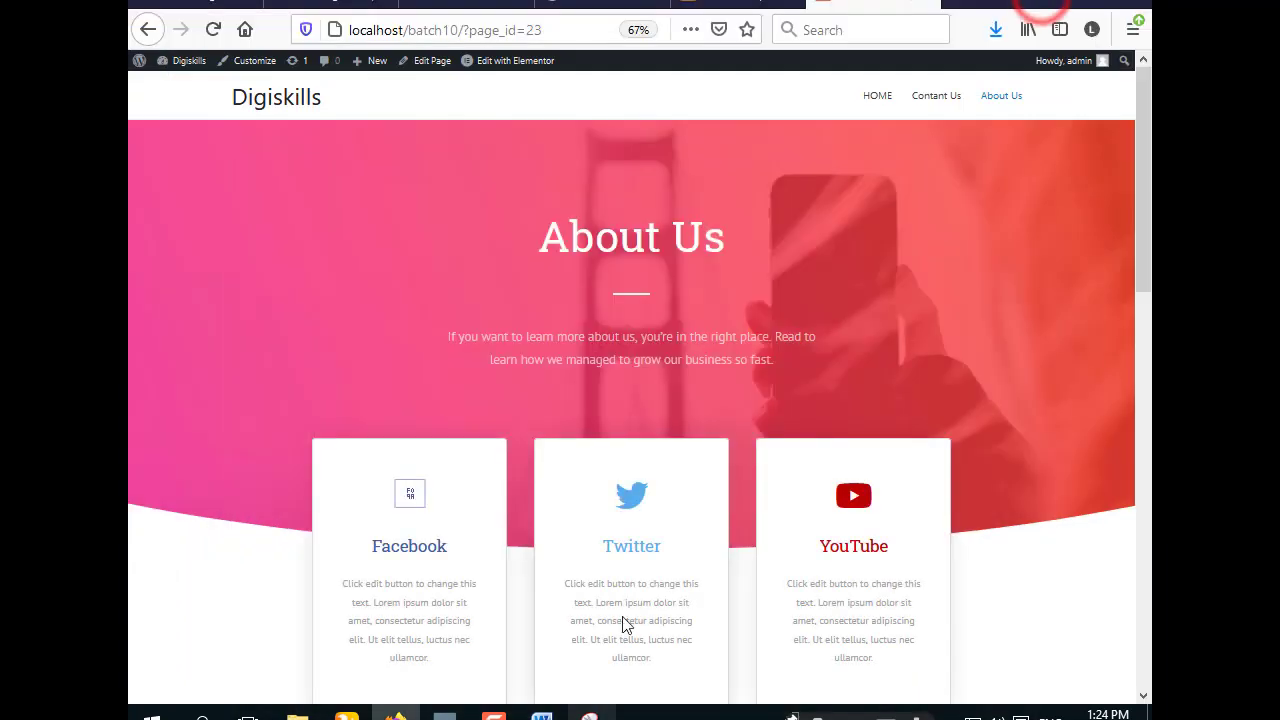
# - Start the WordPress Hands-on Exercise No. 4 submission and select wp from the Desktop
pyautogui.click(315, 8)
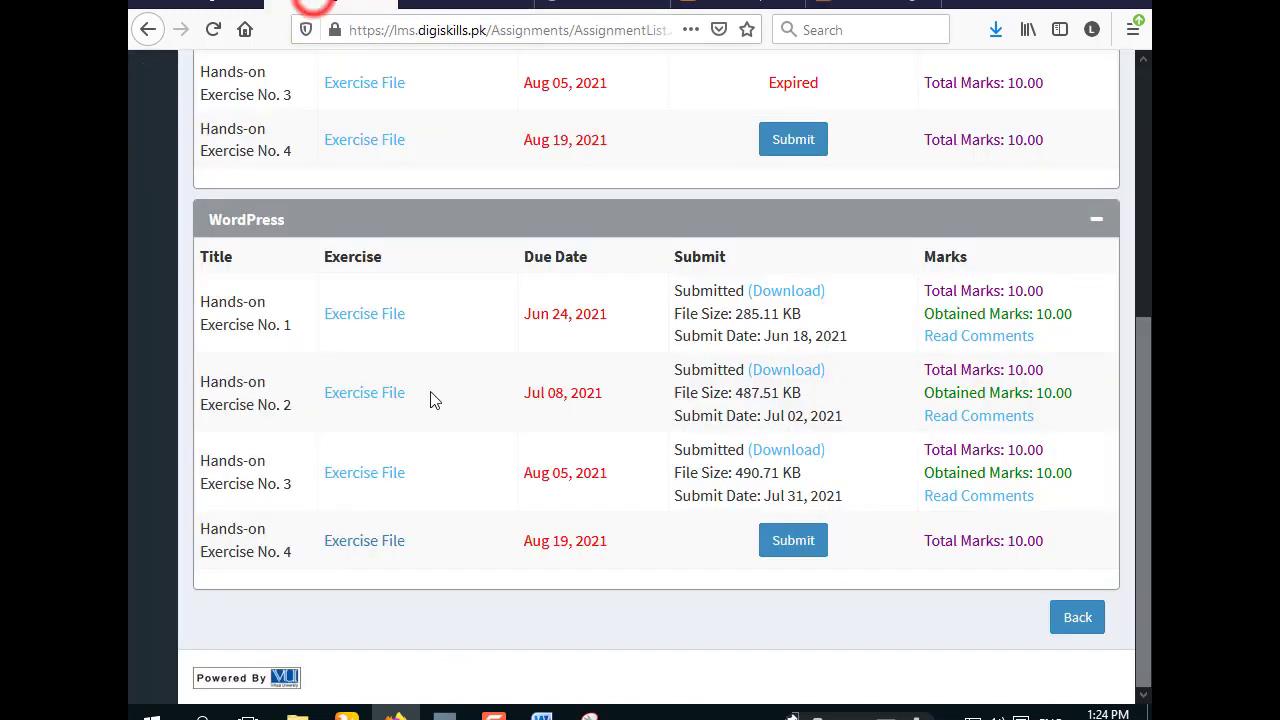
pyautogui.click(795, 546)
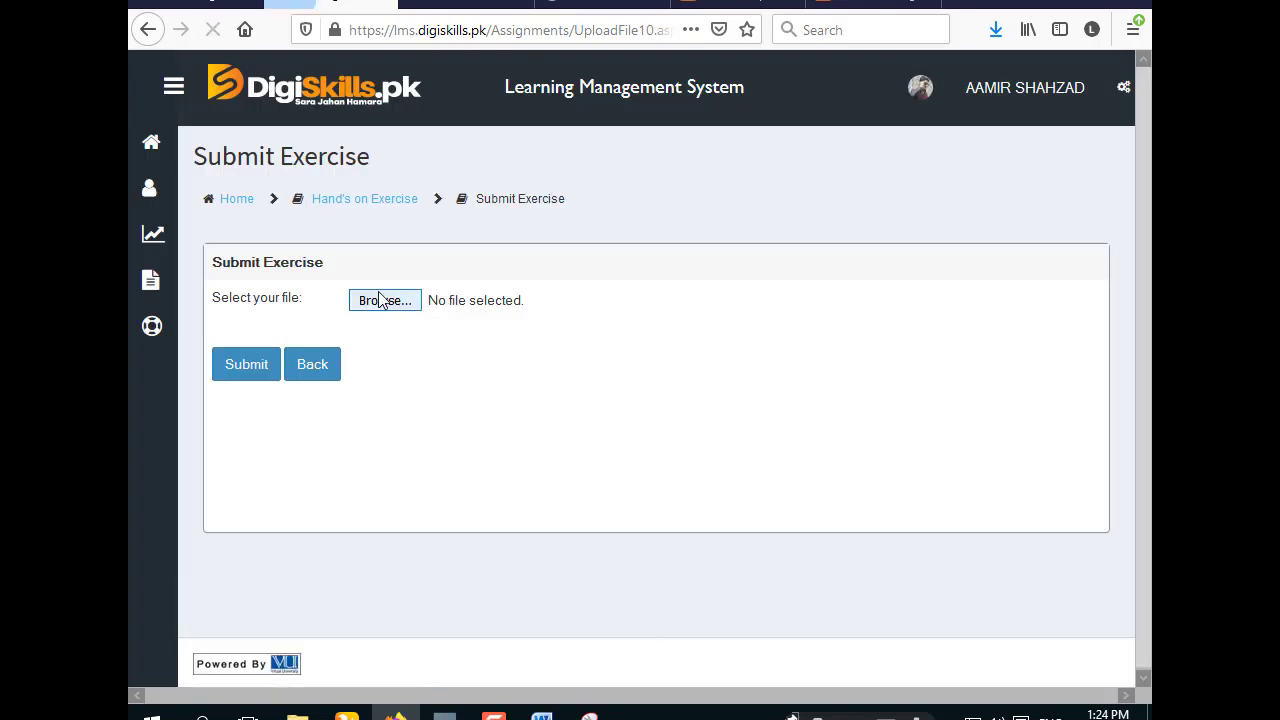
pyautogui.click(377, 296)
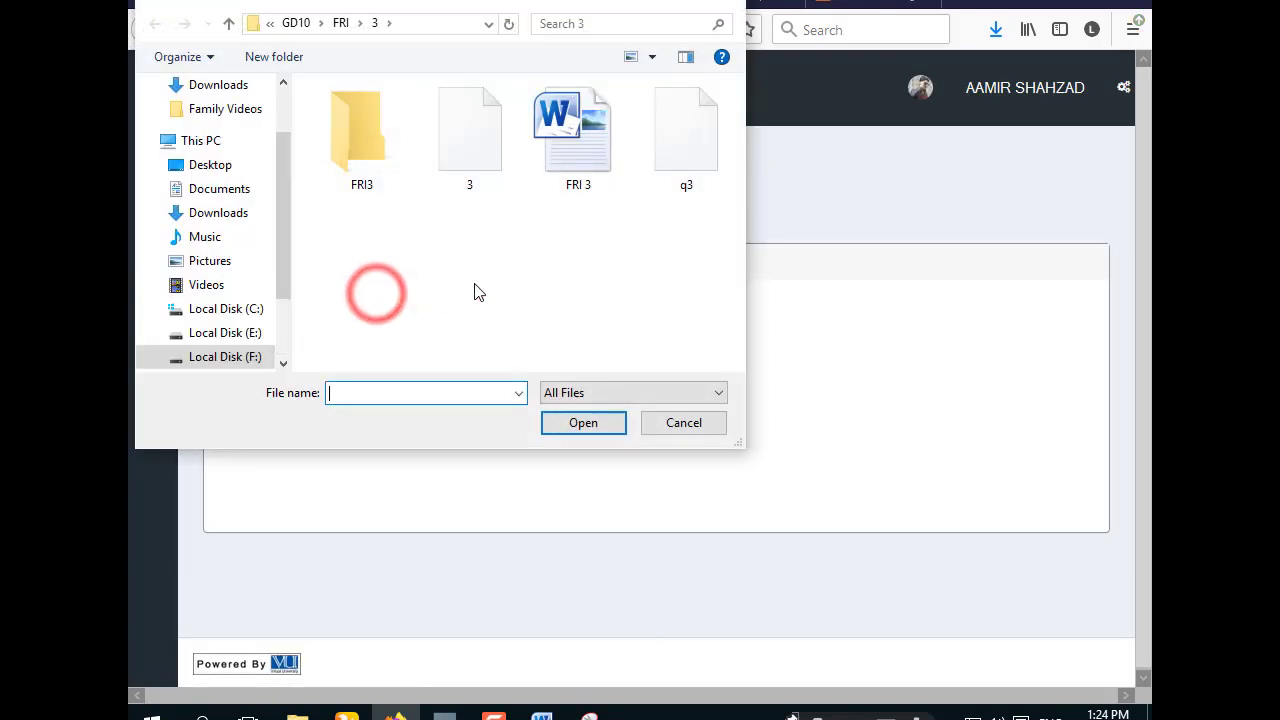
pyautogui.scroll(2, 184, 165)
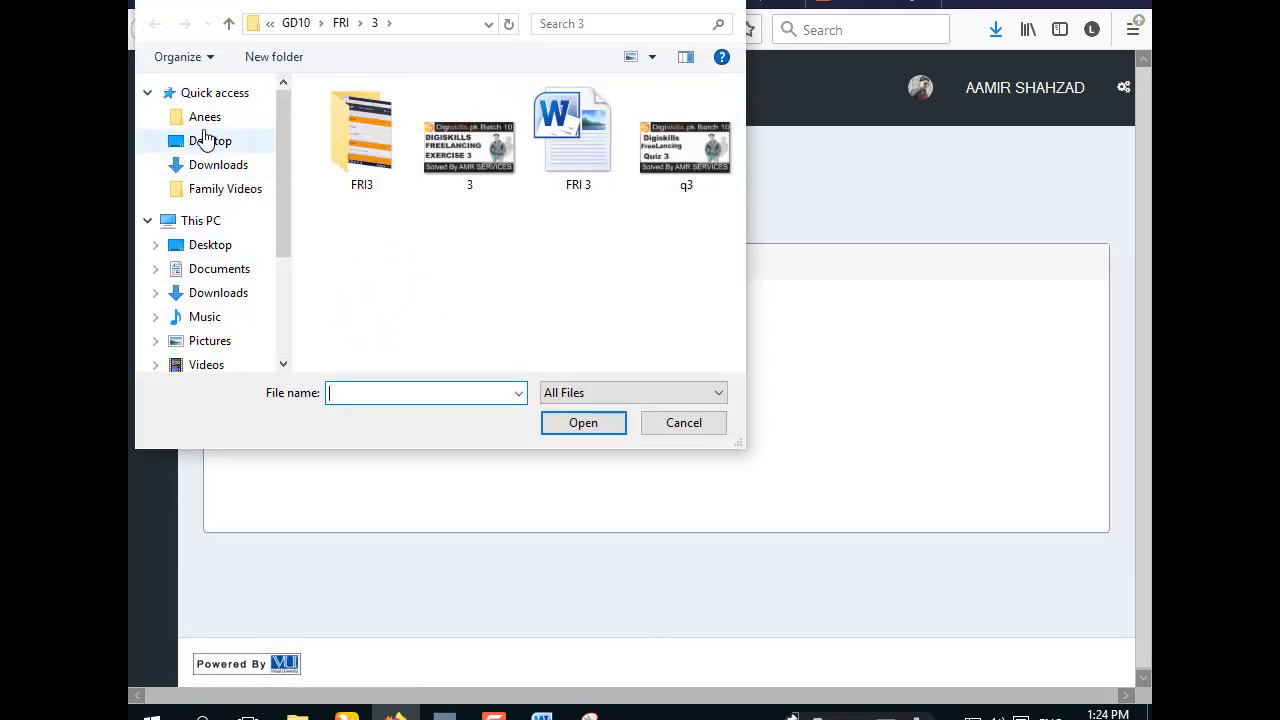
pyautogui.click(208, 140)
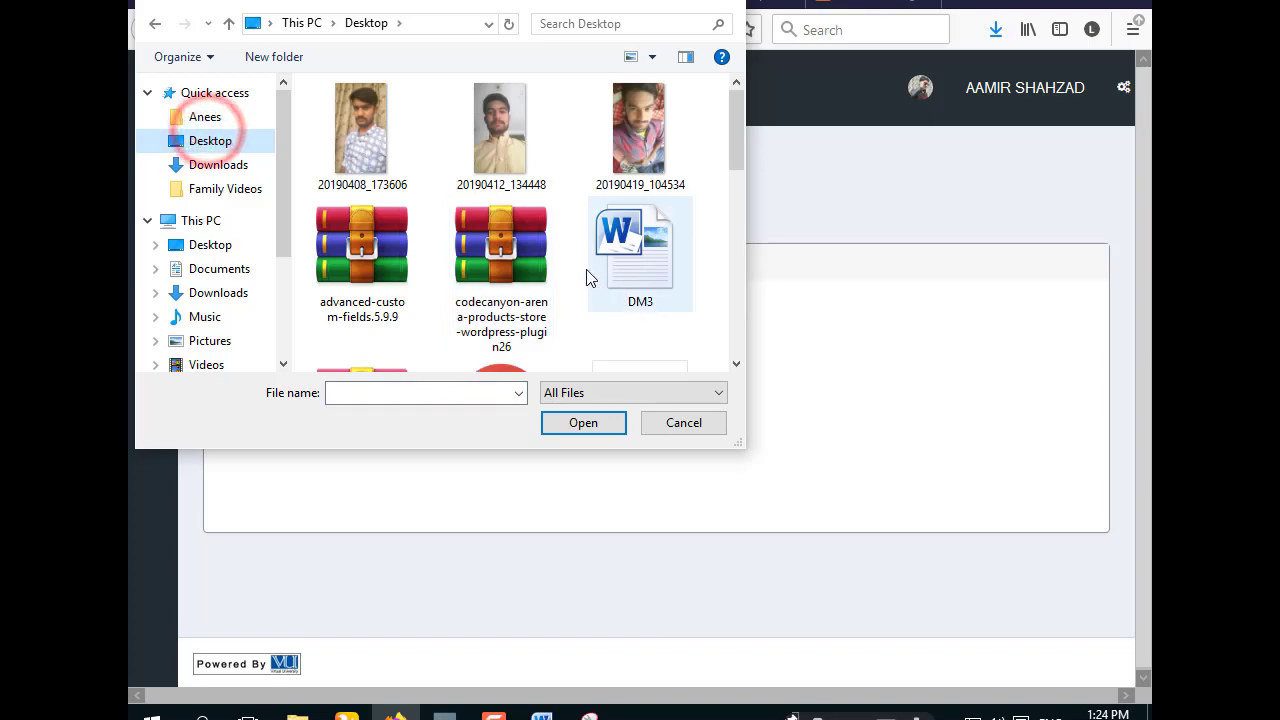
pyautogui.scroll(-5, 590, 278)
pyautogui.click(620, 232)
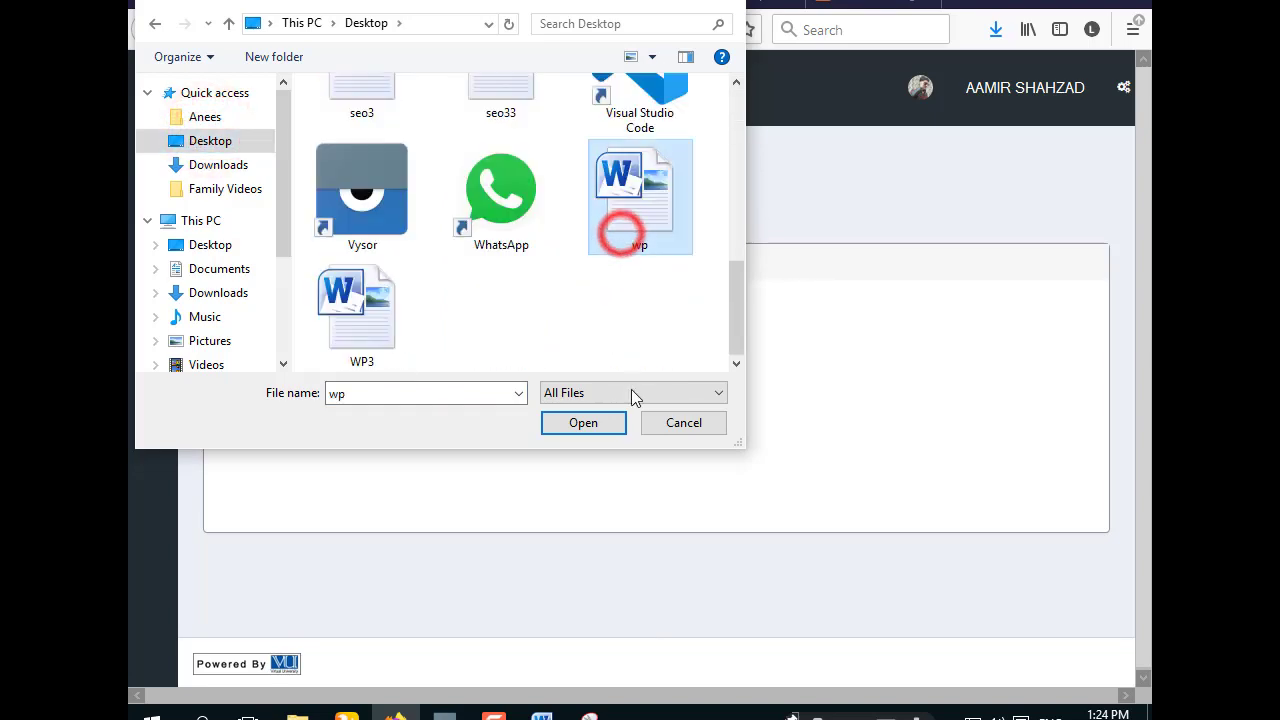
pyautogui.click(585, 422)
# - Submit wp.docx and dismiss the submission success message
pyautogui.click(247, 366)
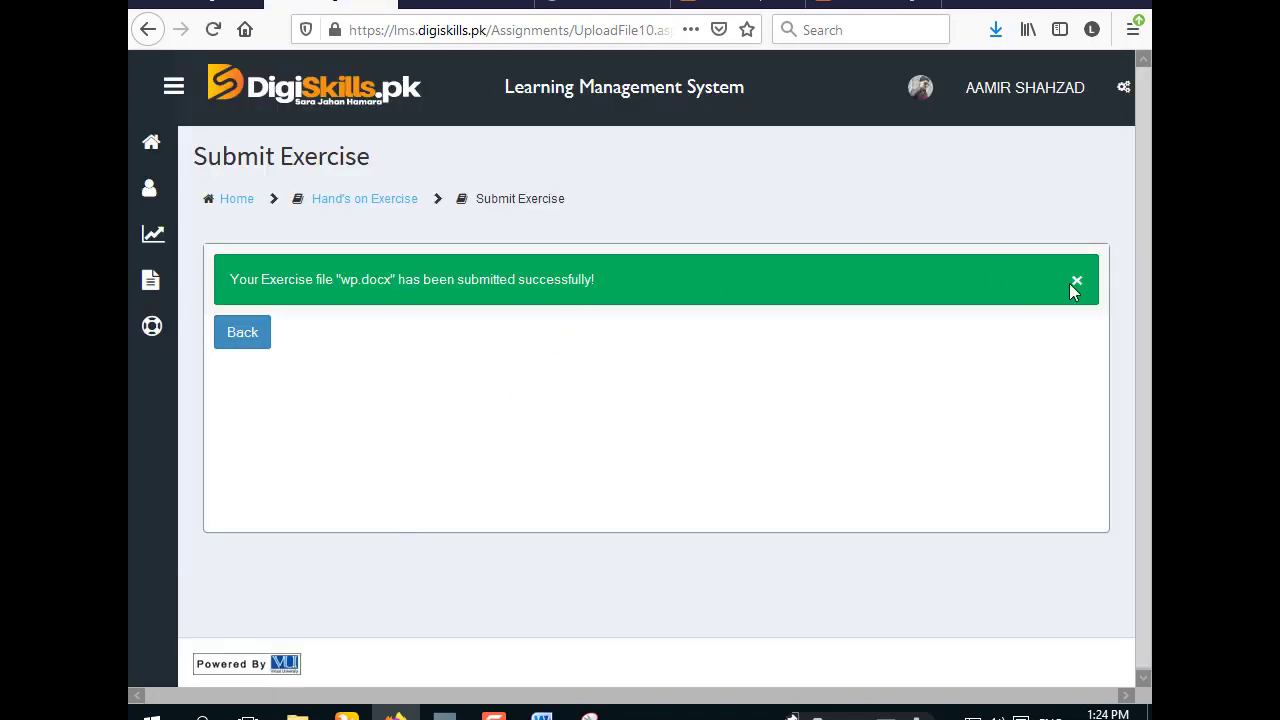
pyautogui.click(1075, 283)
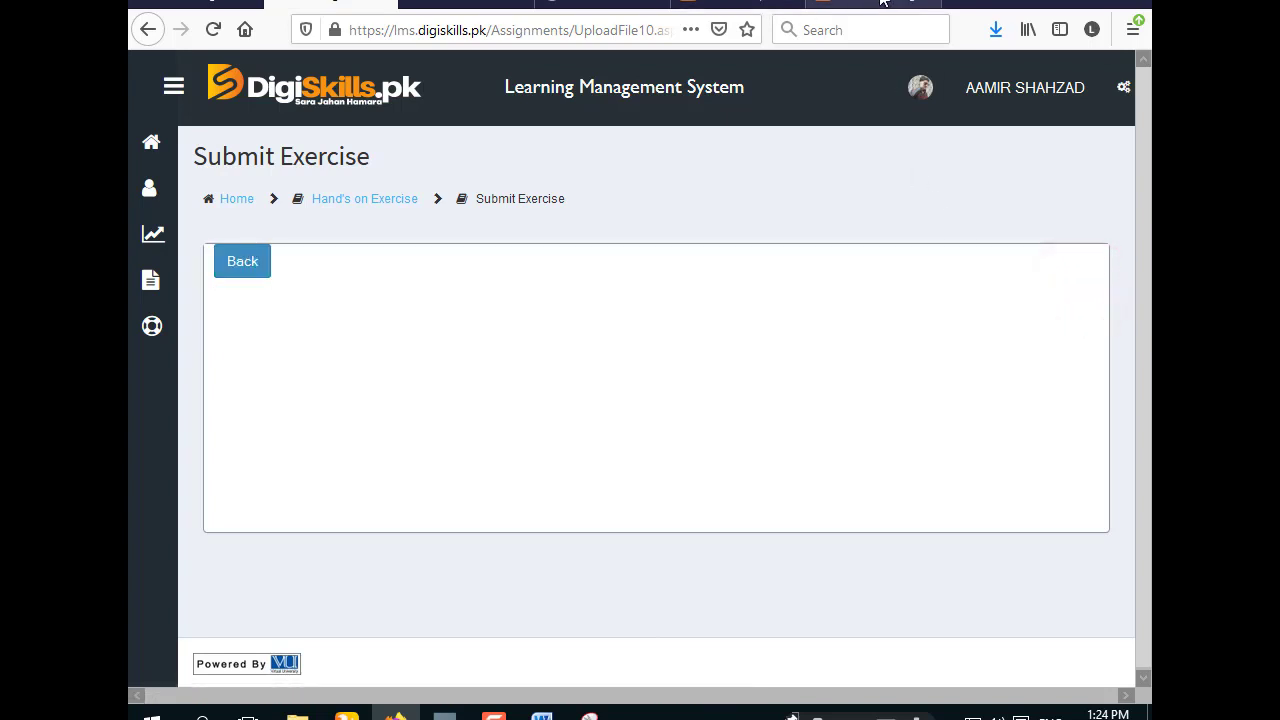
pyautogui.click(882, 3)
# - Open the localhost site's HOME page and look over its Our Sweets gallery and testimonials
pyautogui.click(880, 95)
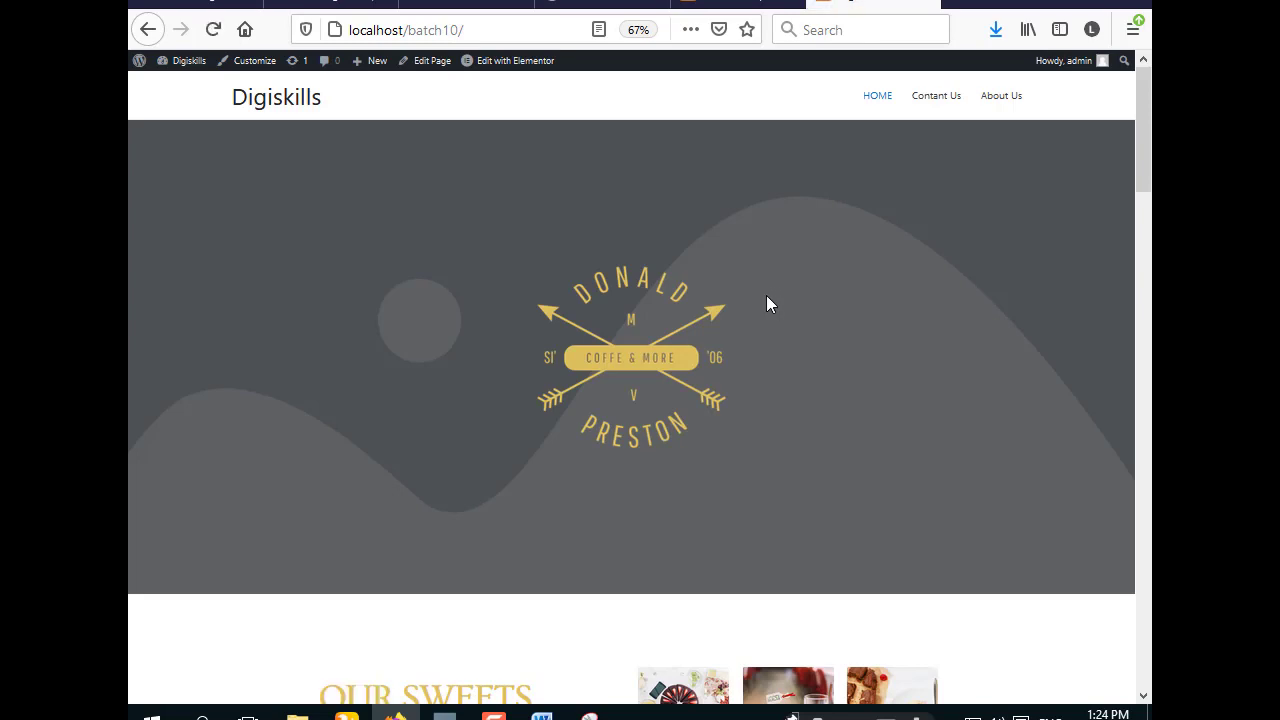
pyautogui.scroll(-15, 766, 304)
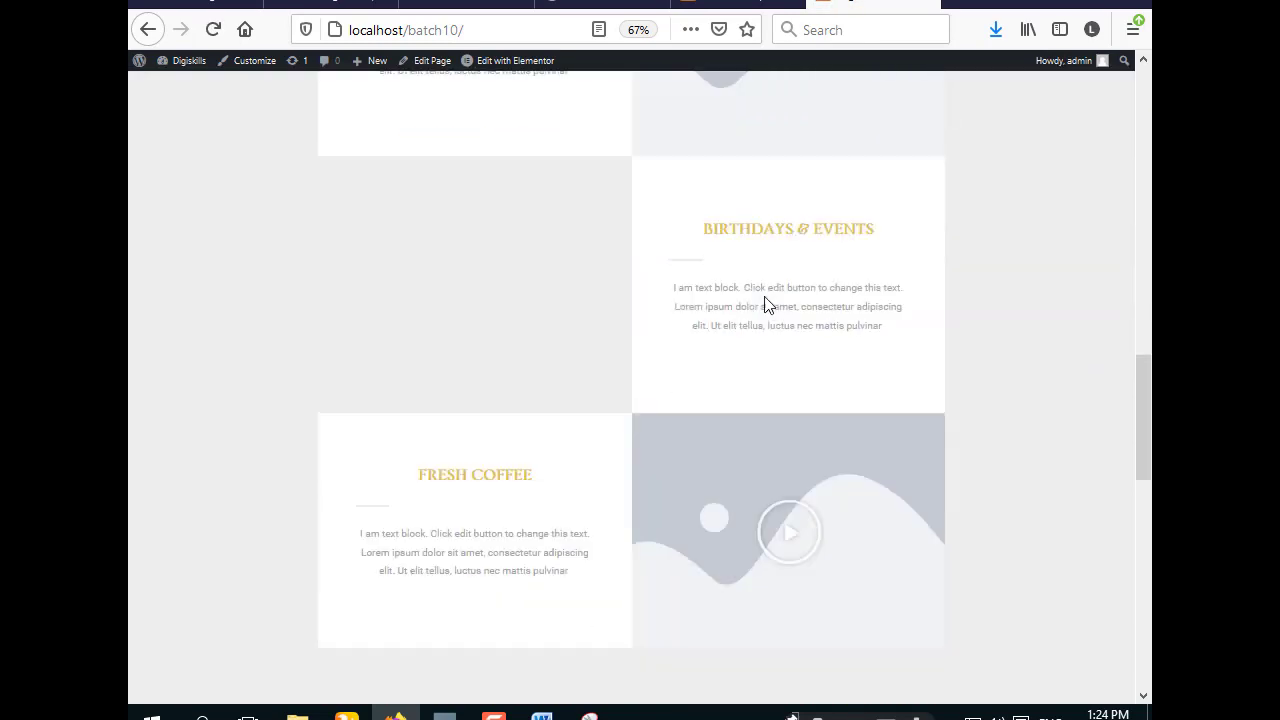
pyautogui.scroll(-4, 764, 304)
pyautogui.scroll(10, 761, 305)
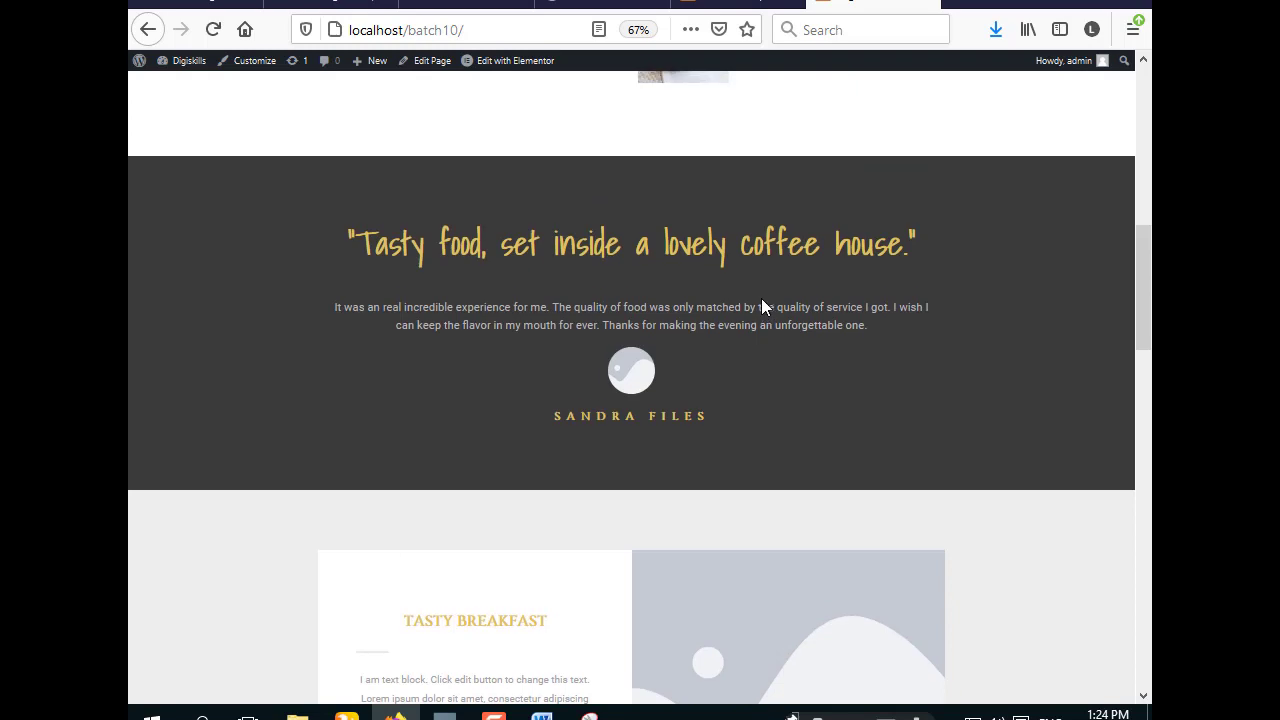
pyautogui.scroll(7, 761, 307)
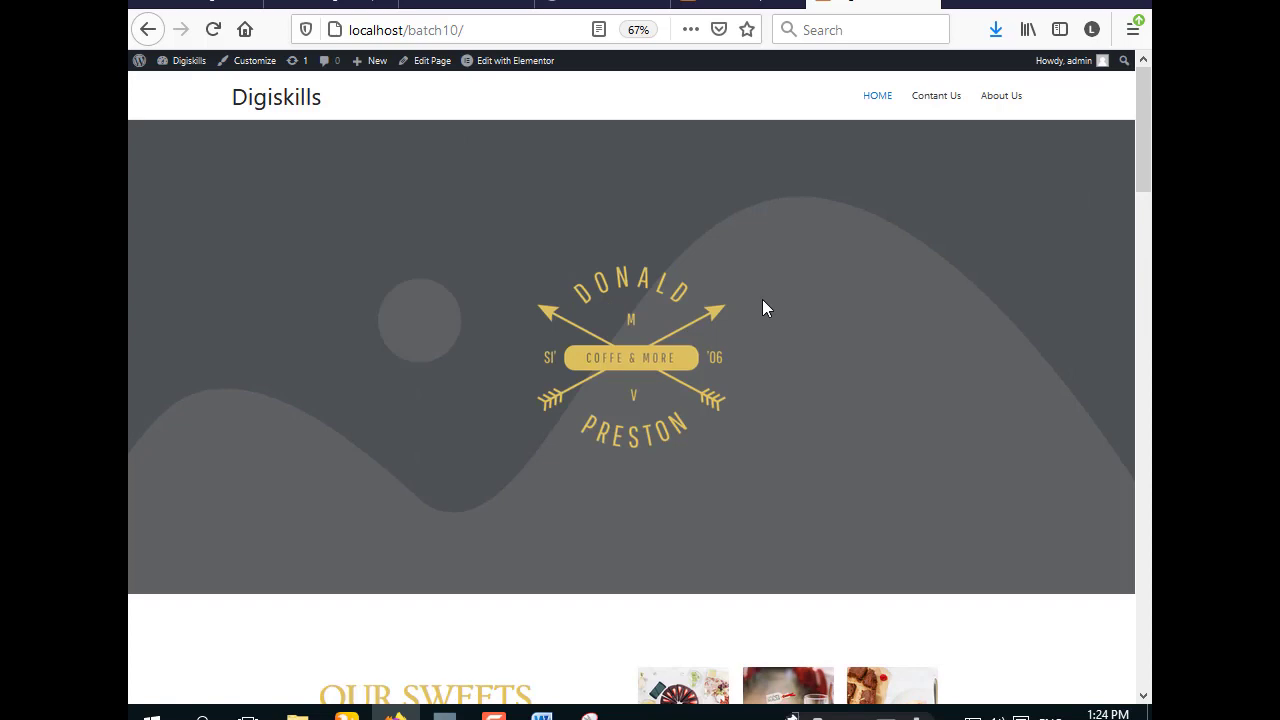
pyautogui.scroll(-4, 763, 302)
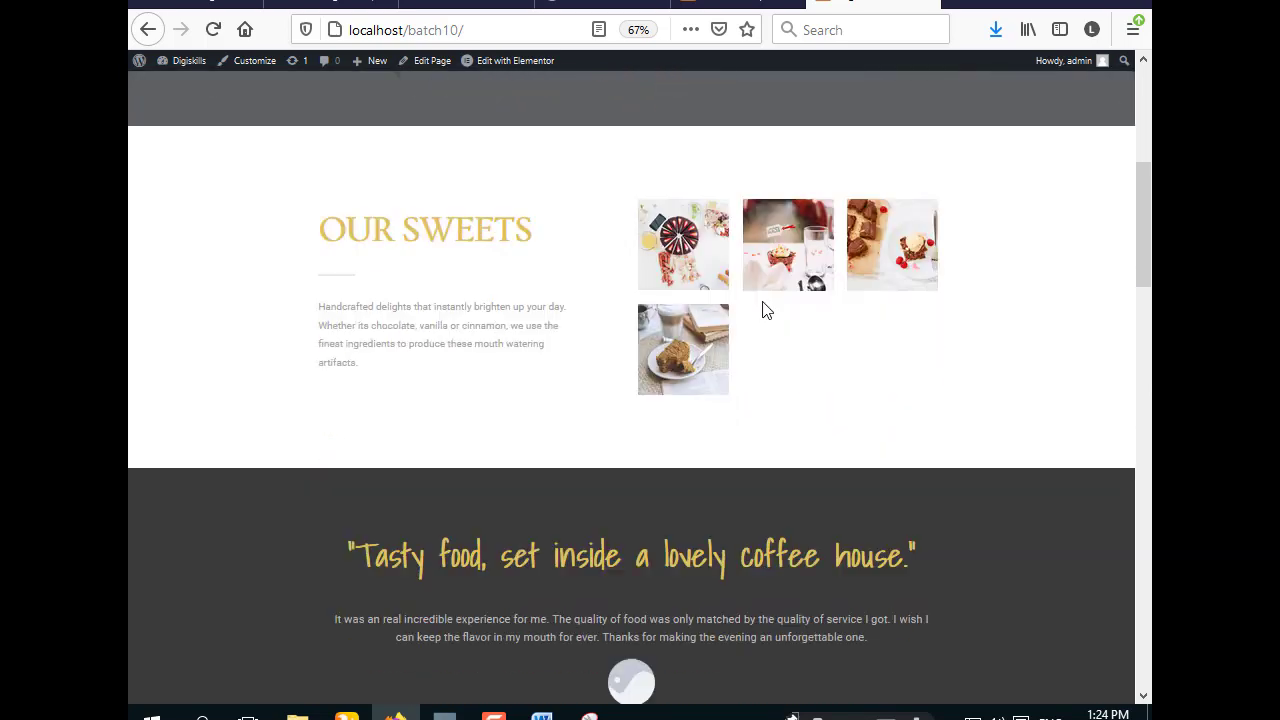
pyautogui.scroll(4, 763, 302)
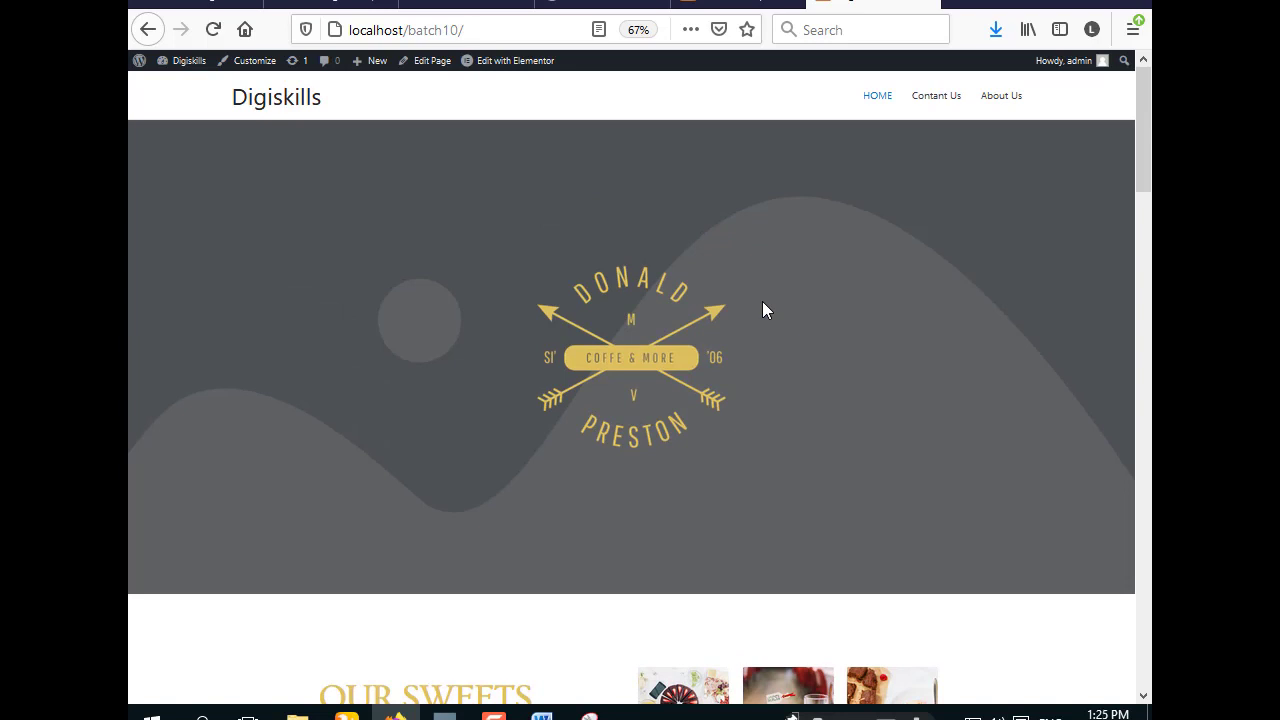